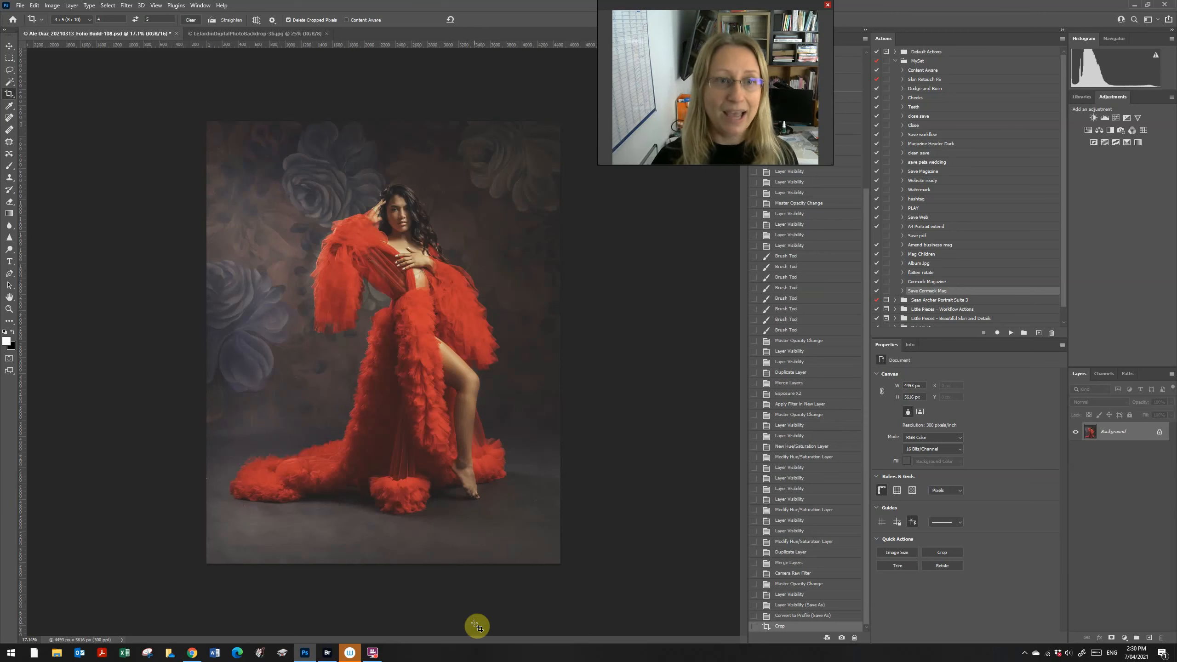
Step: Crop the red-gown portrait to the 4:5 (8:10) ratio and commit the crop
left_click(85, 20)
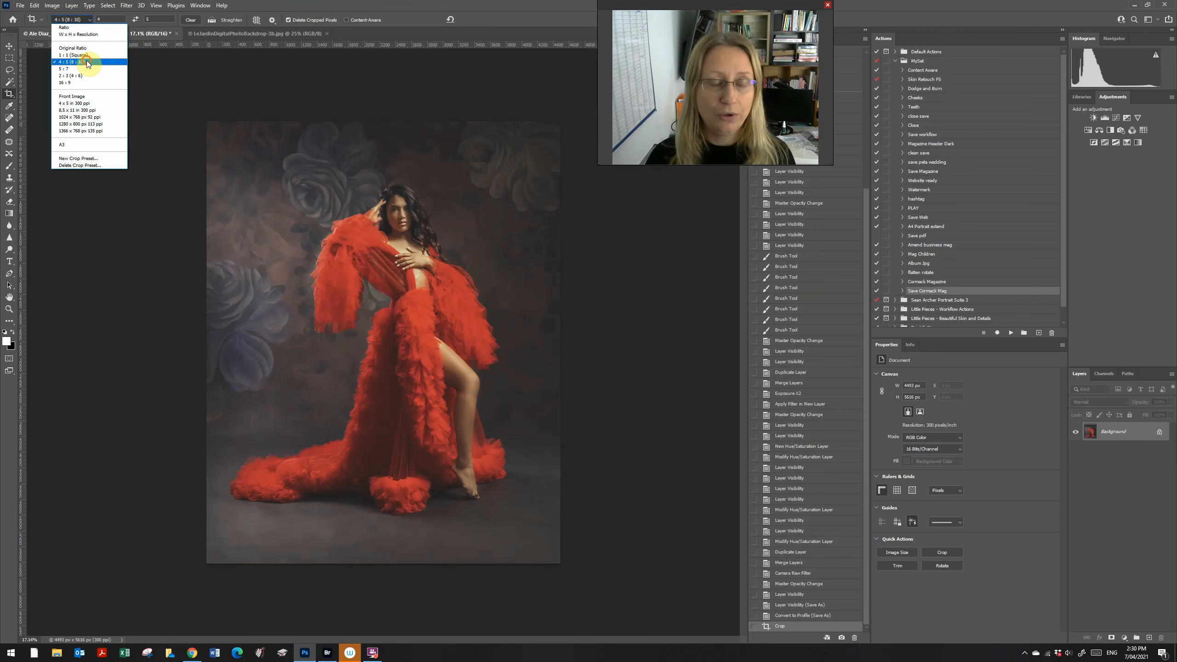
left_click(87, 60)
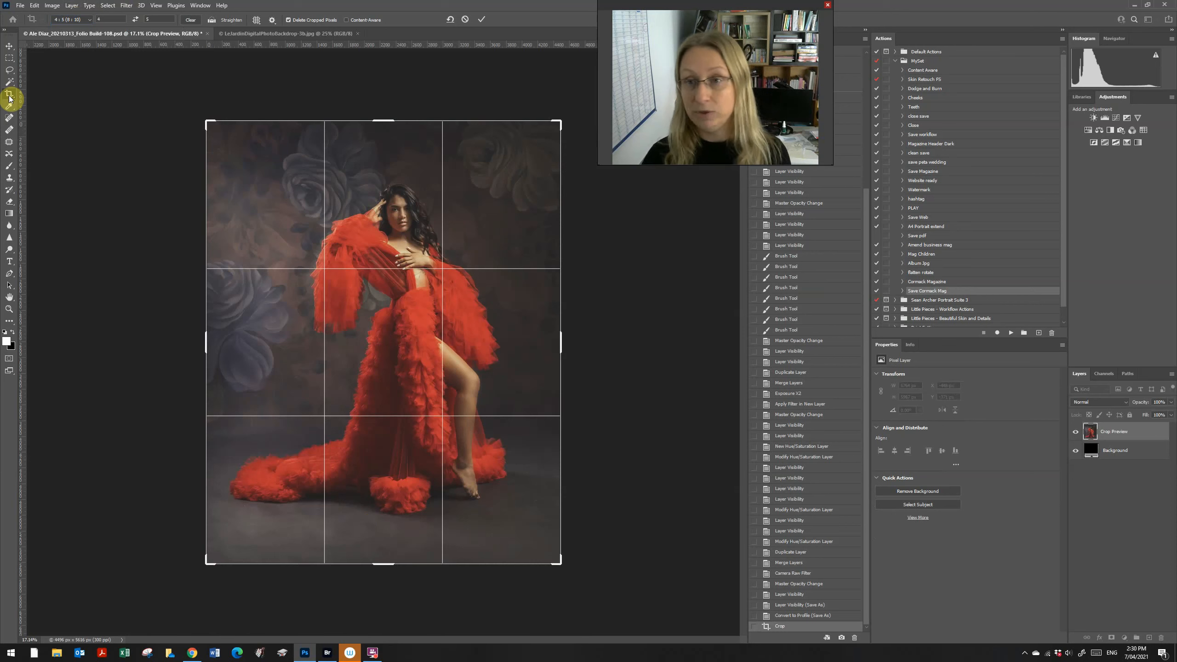
left_click(79, 20)
left_click(79, 63)
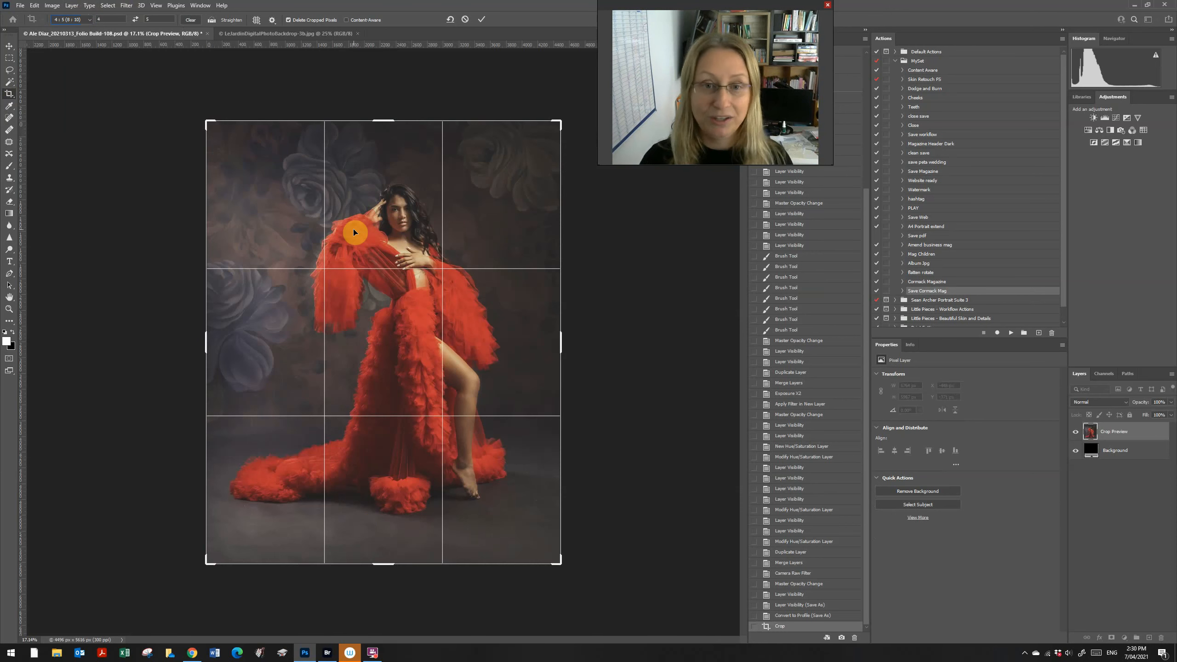
key("Return")
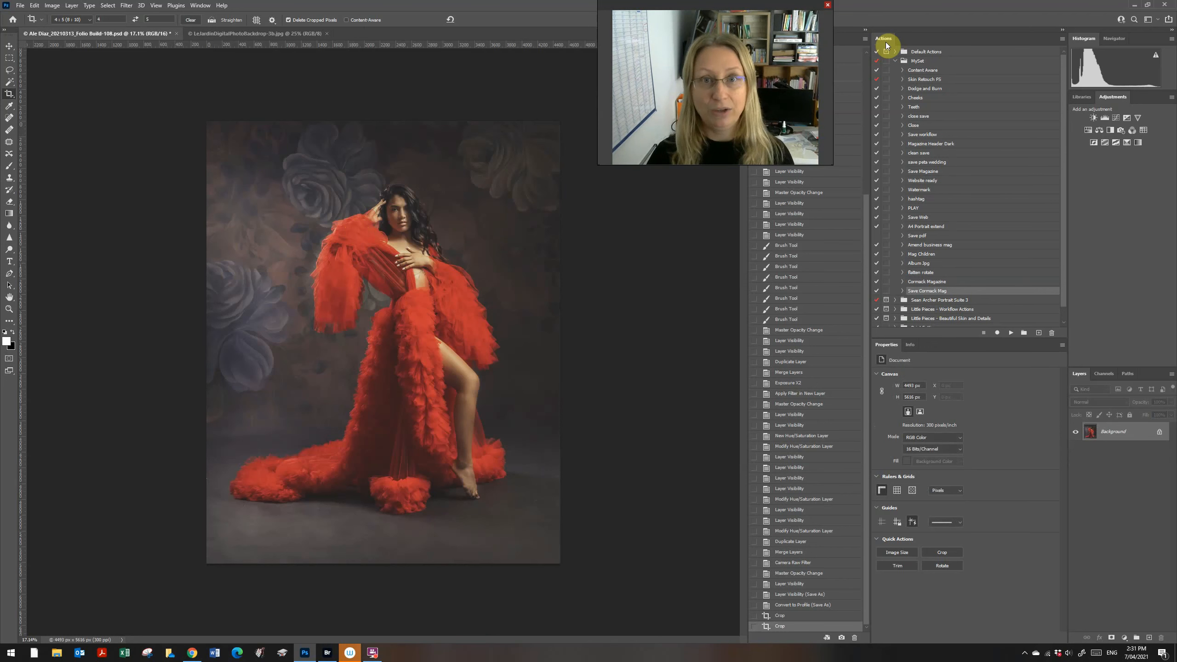
Step: Show the Actions panel and expand the MySet action set
left_click(200, 5)
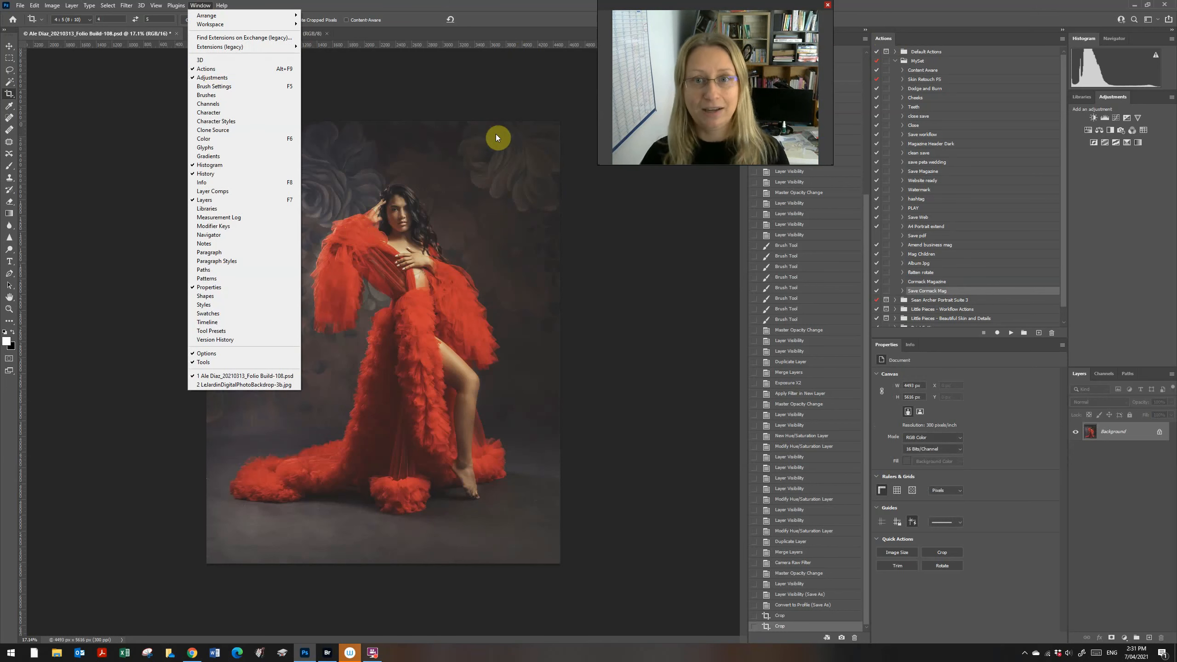
left_click(504, 100)
left_click(895, 61)
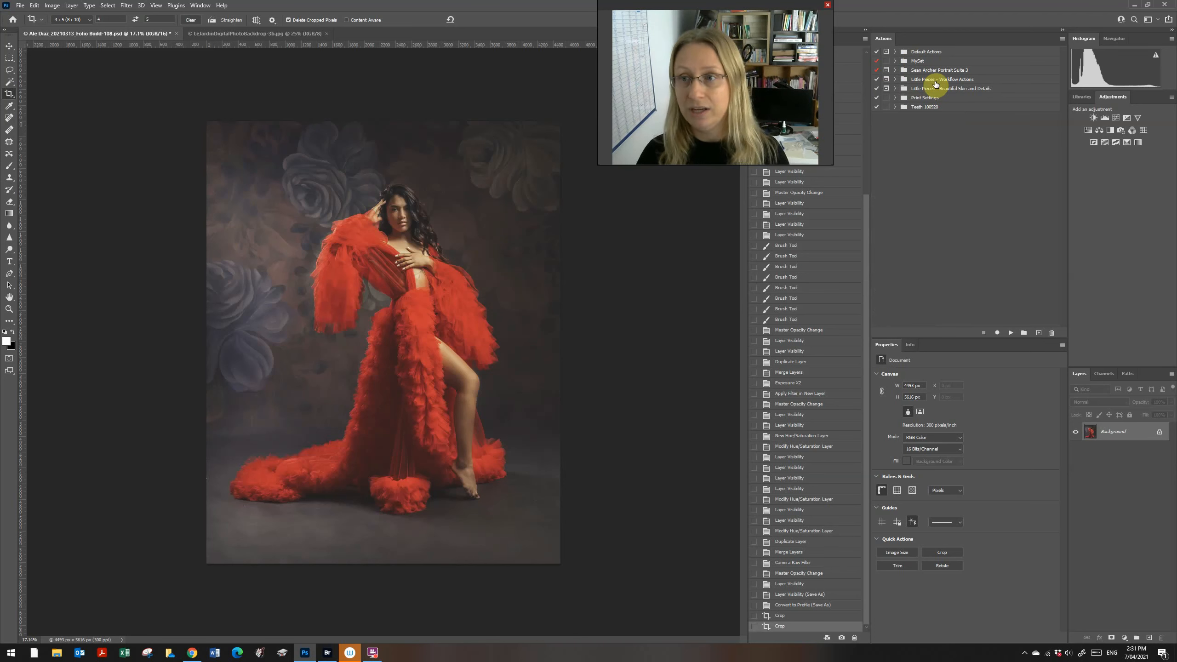
left_click(937, 71)
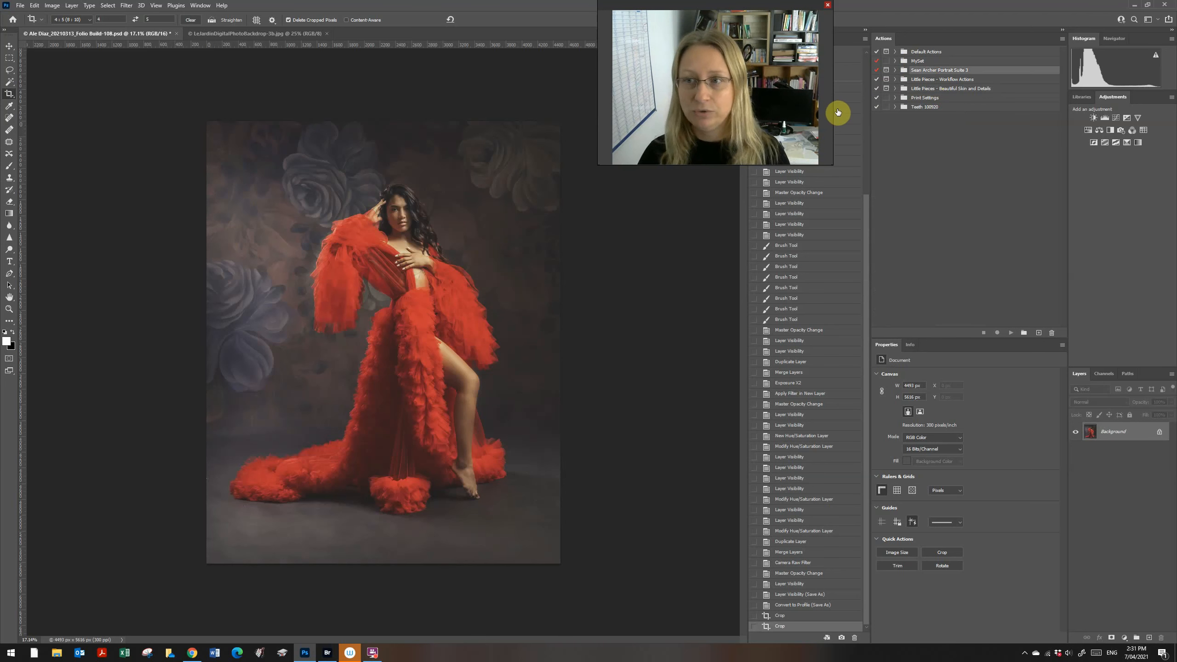
left_click(924, 61)
left_click(895, 61)
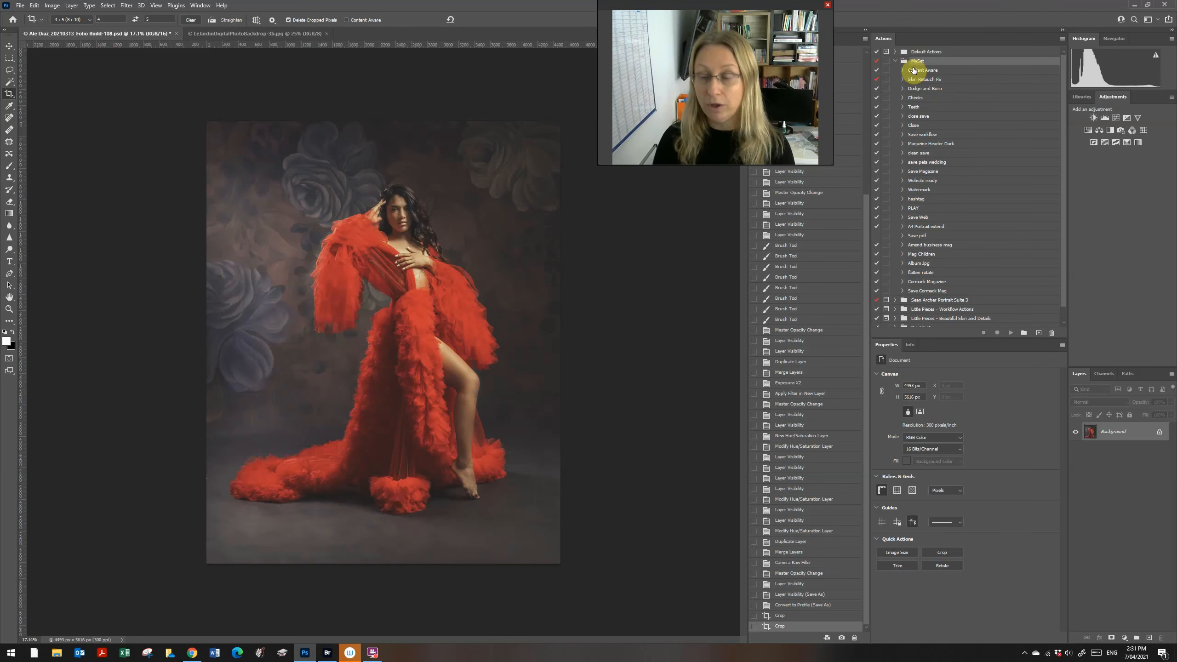
Step: Look over MySet's Content Aware, Skin Retouch FS, Dodge and Burn and Teeth actions, then select MySet's menu
left_click(927, 70)
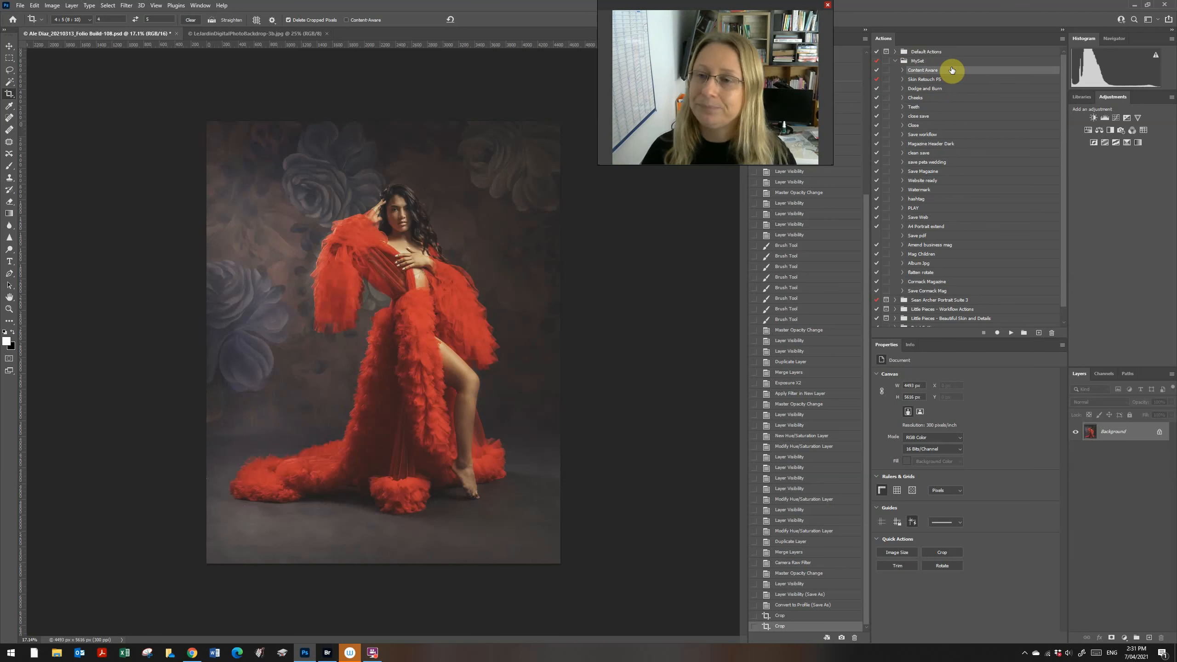
left_click(938, 80)
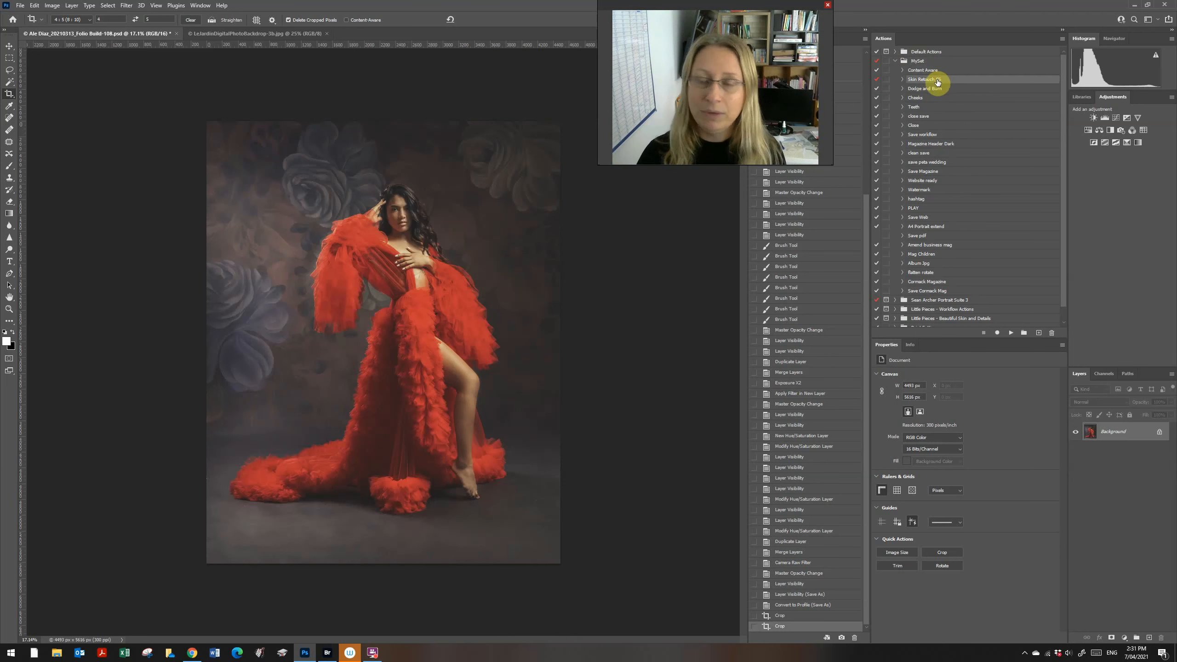
left_click(937, 88)
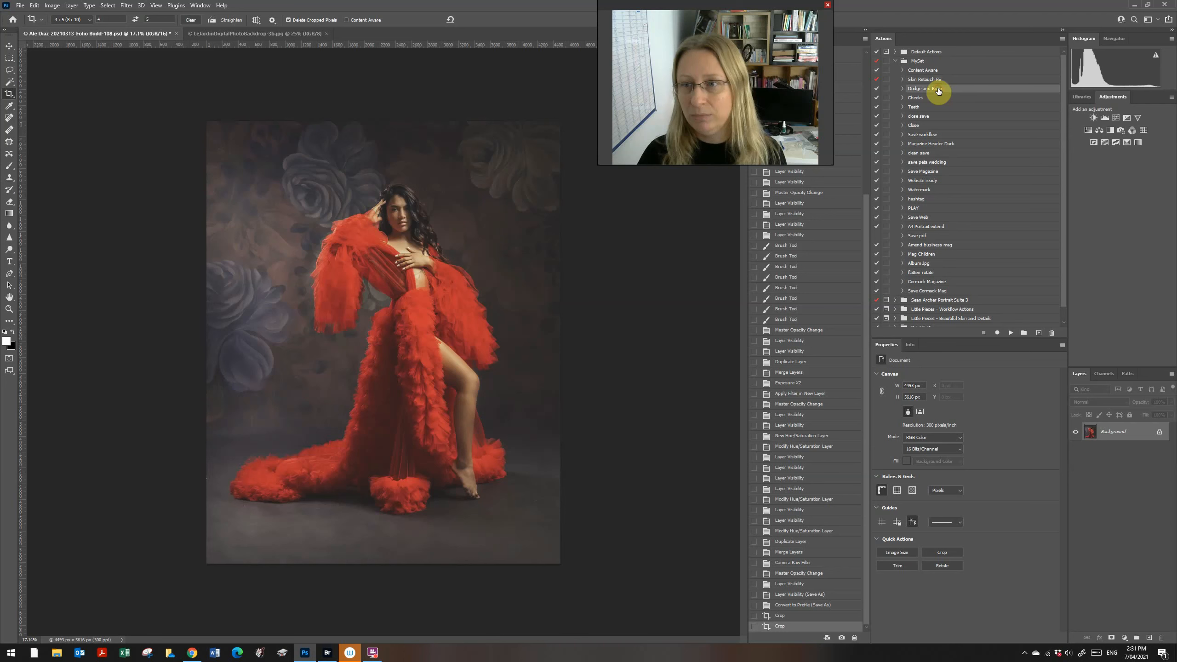
left_click(954, 108)
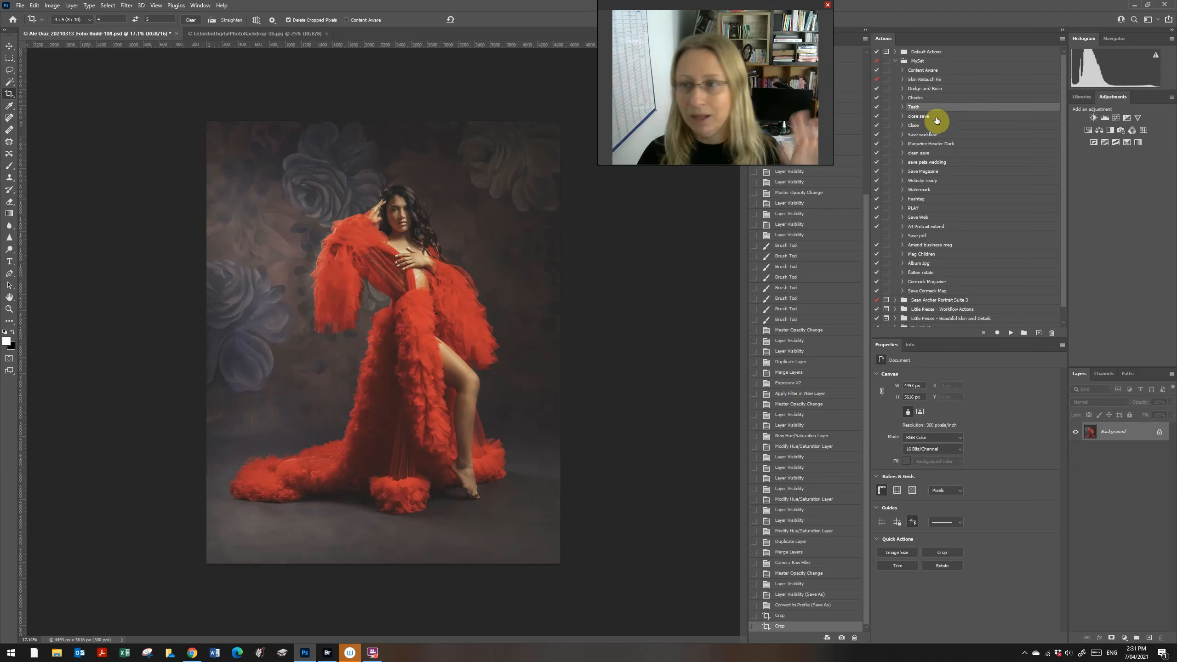
left_click(925, 61)
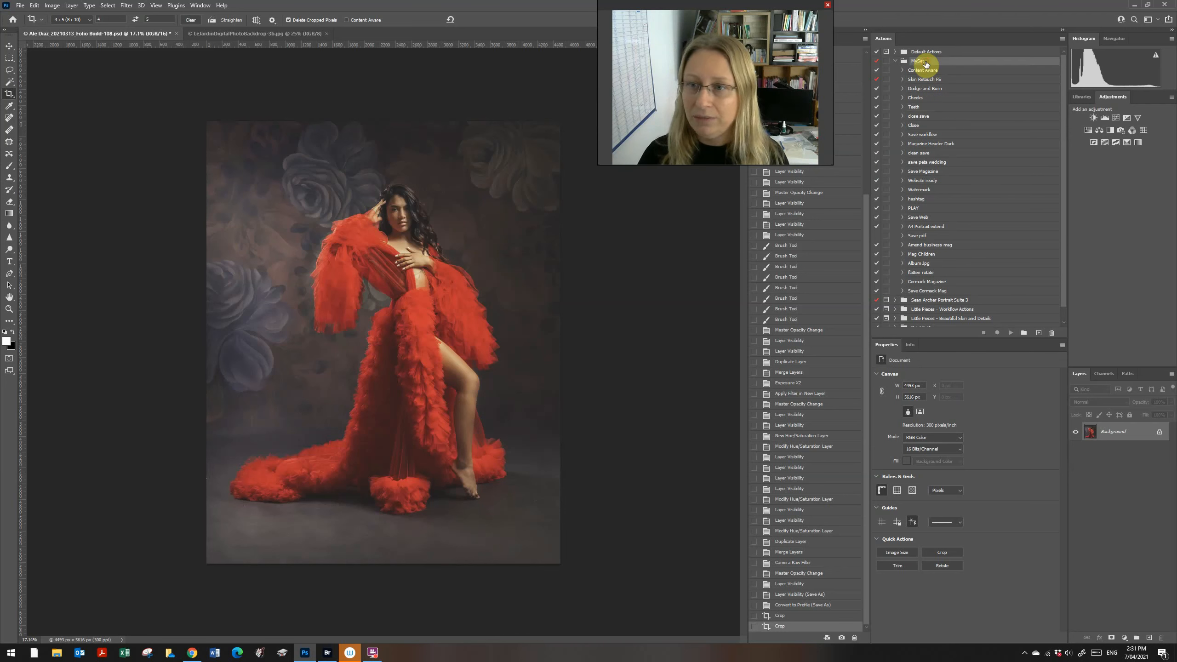
left_click(1063, 40)
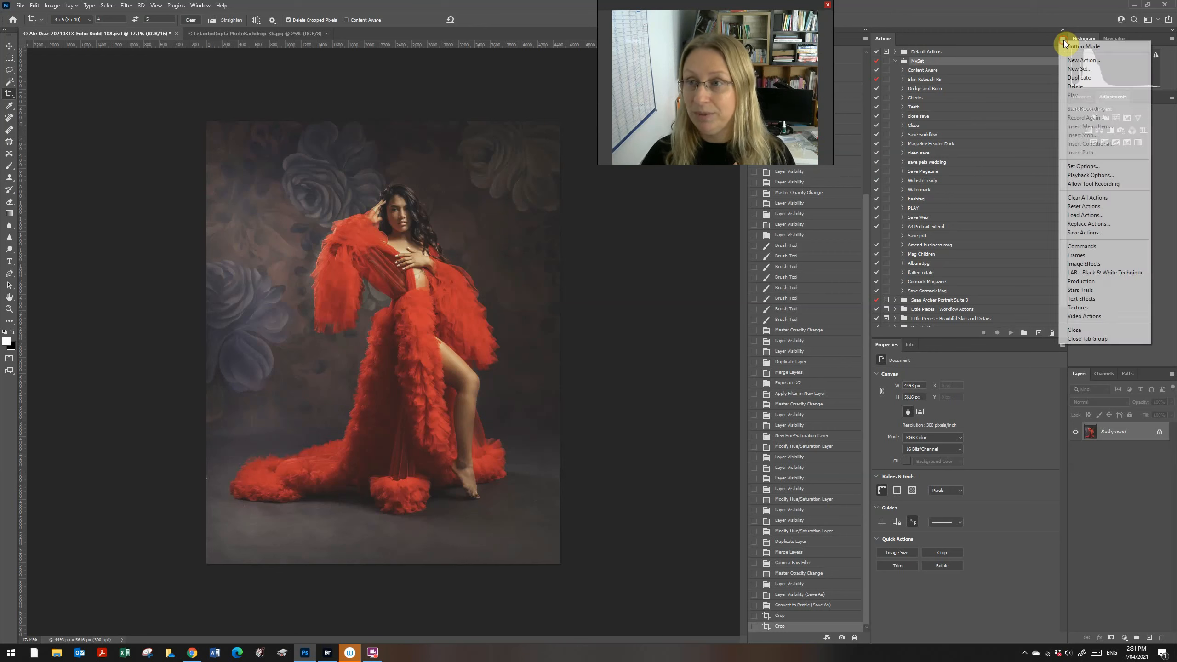
Step: Create a new action named 'Magazine Cover' in MySet and start recording it
left_click(1082, 61)
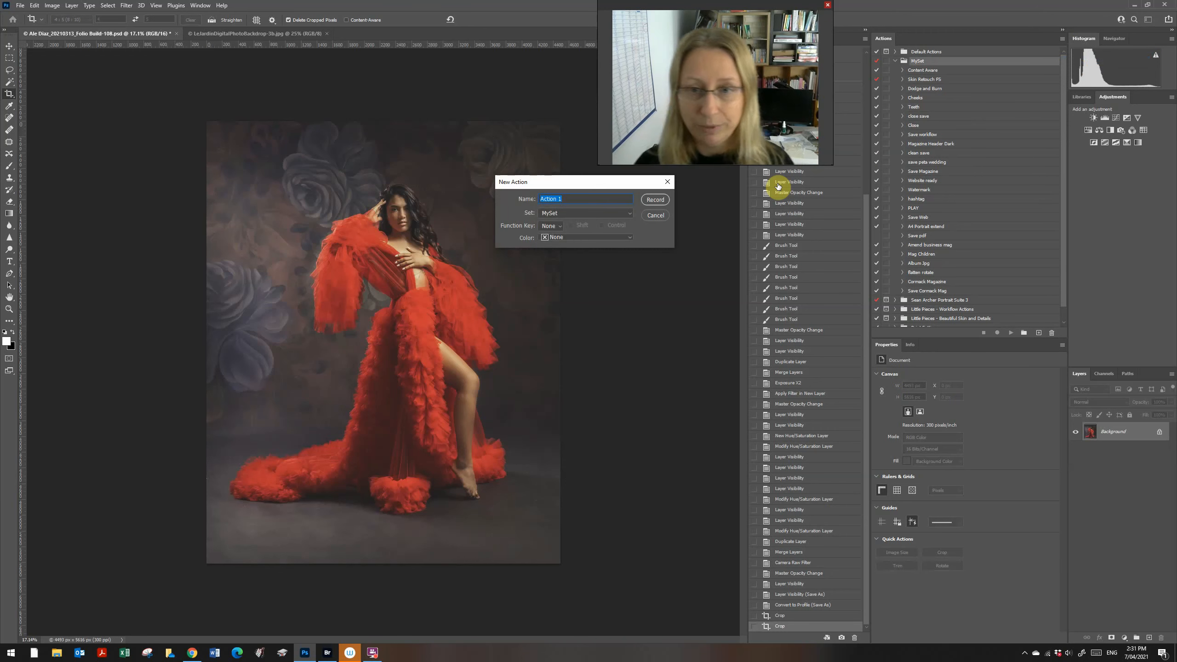
type("Magazine Cover")
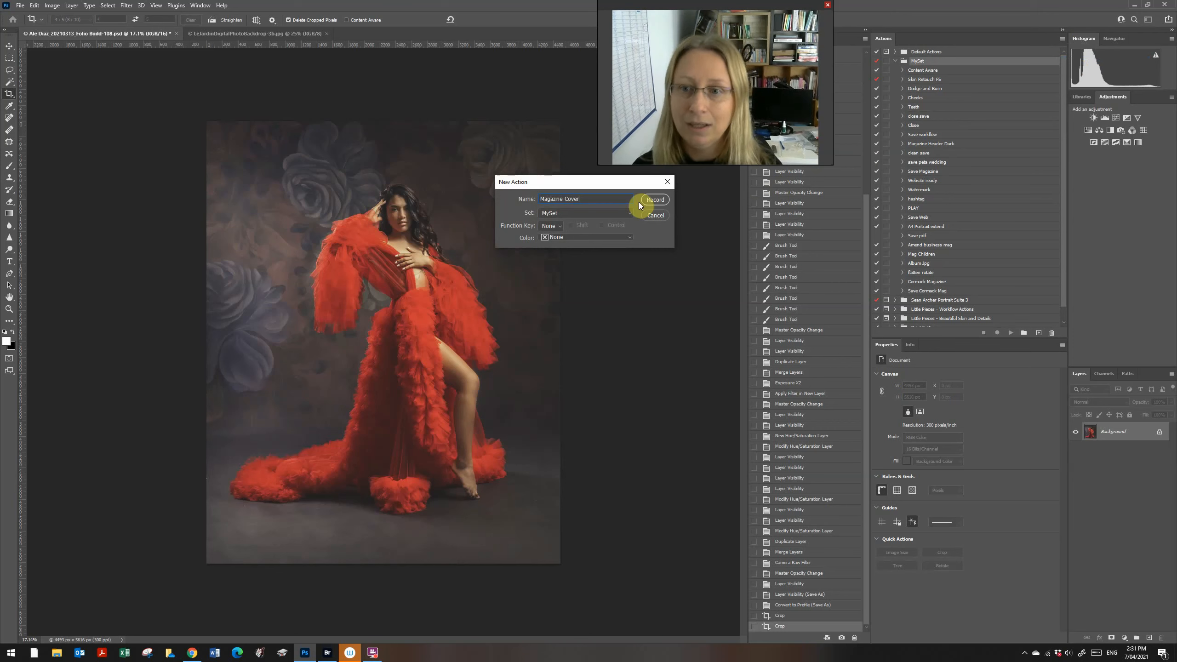
left_click(651, 201)
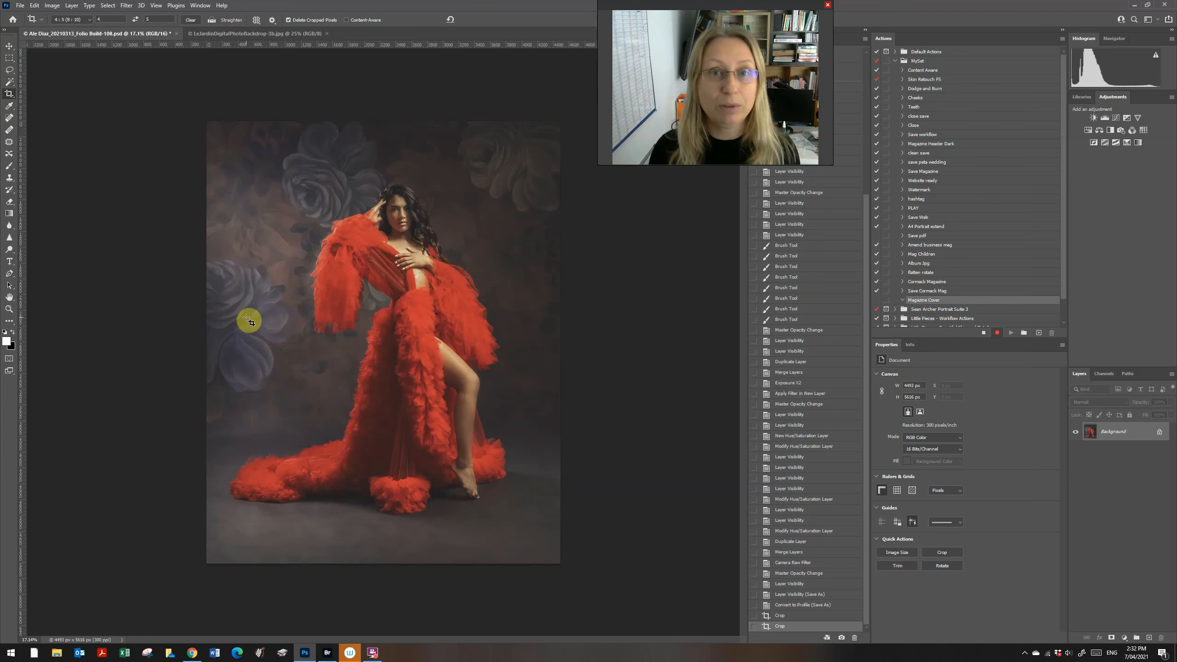
Step: Add a paragraph text box across the top of the cover holding the word IMAGINI
key("t")
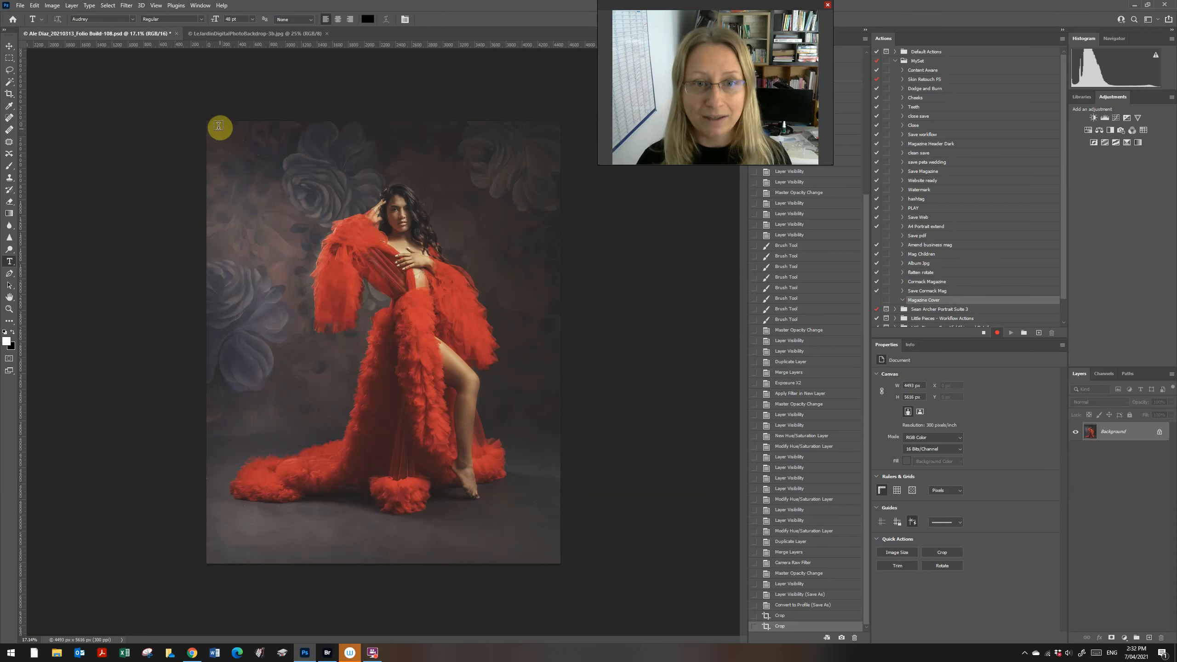
left_click_drag(211, 124, 561, 223)
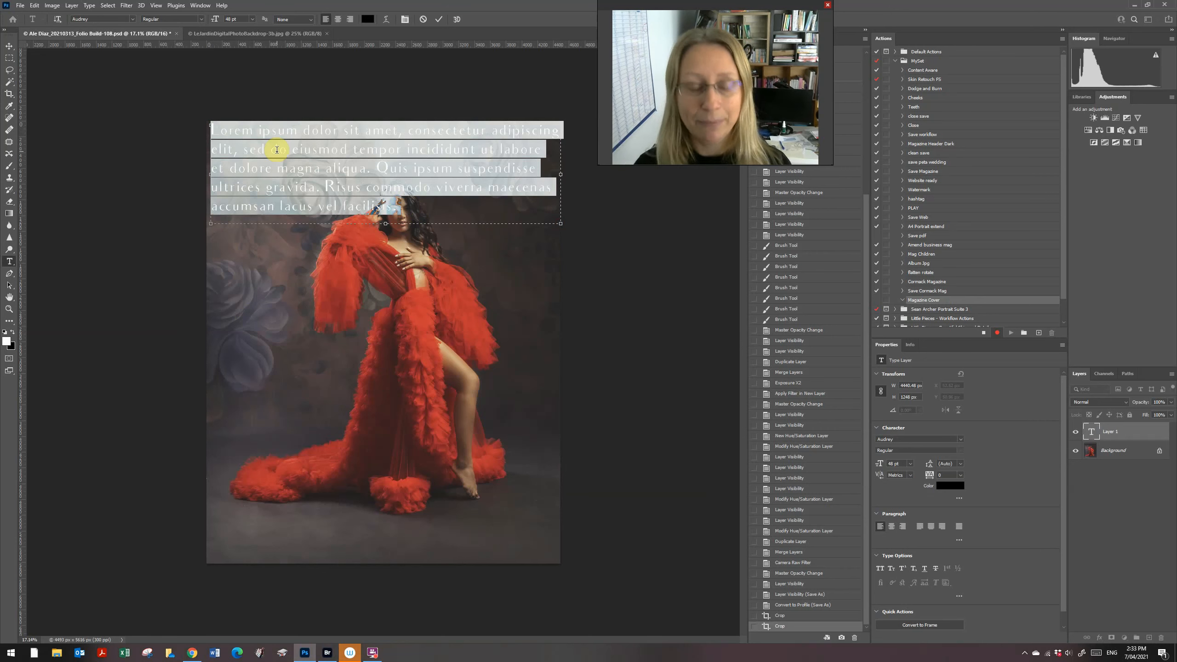
key("Delete")
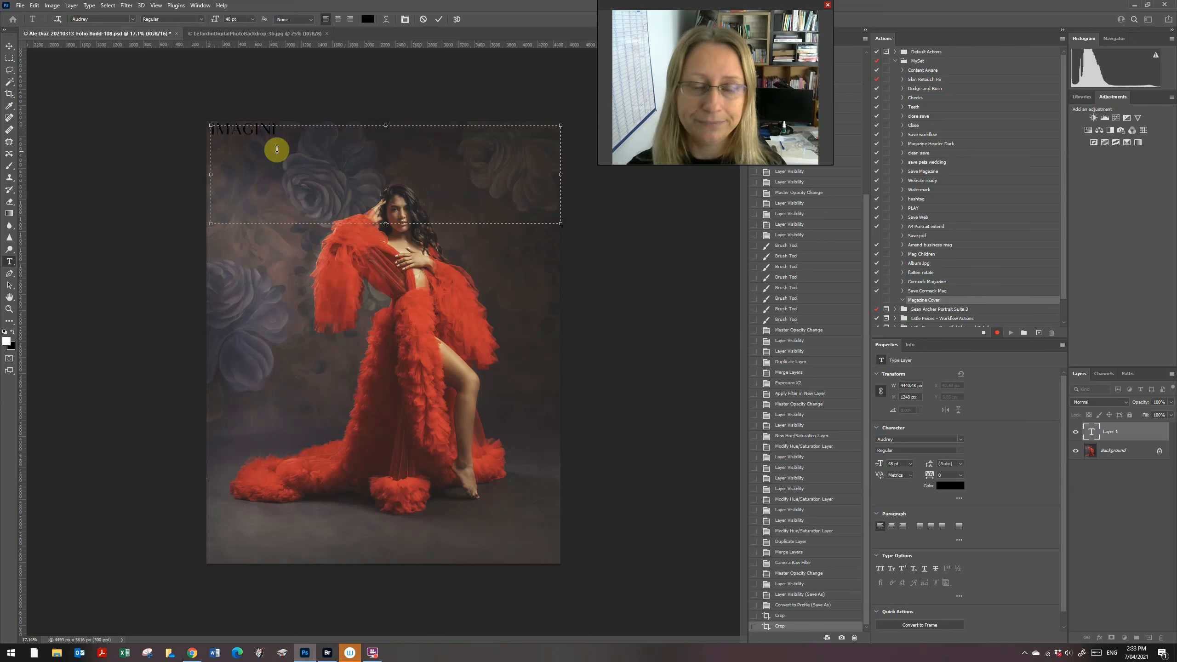
left_click_drag(295, 129, 189, 121)
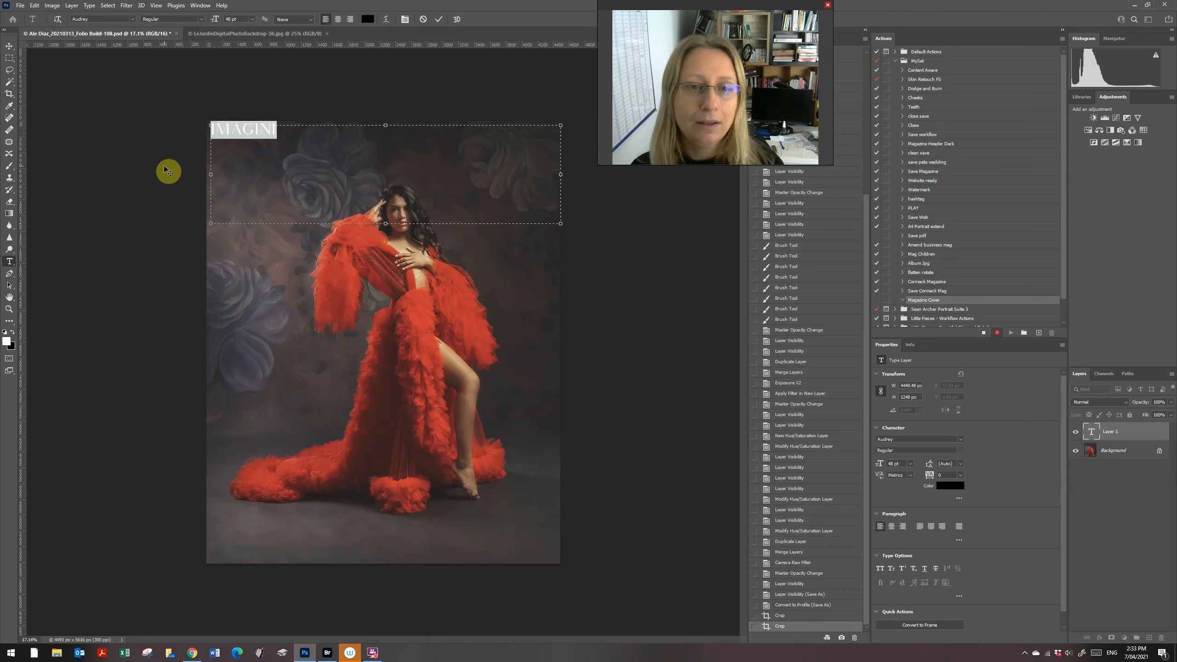
left_click_drag(317, 131, 197, 134)
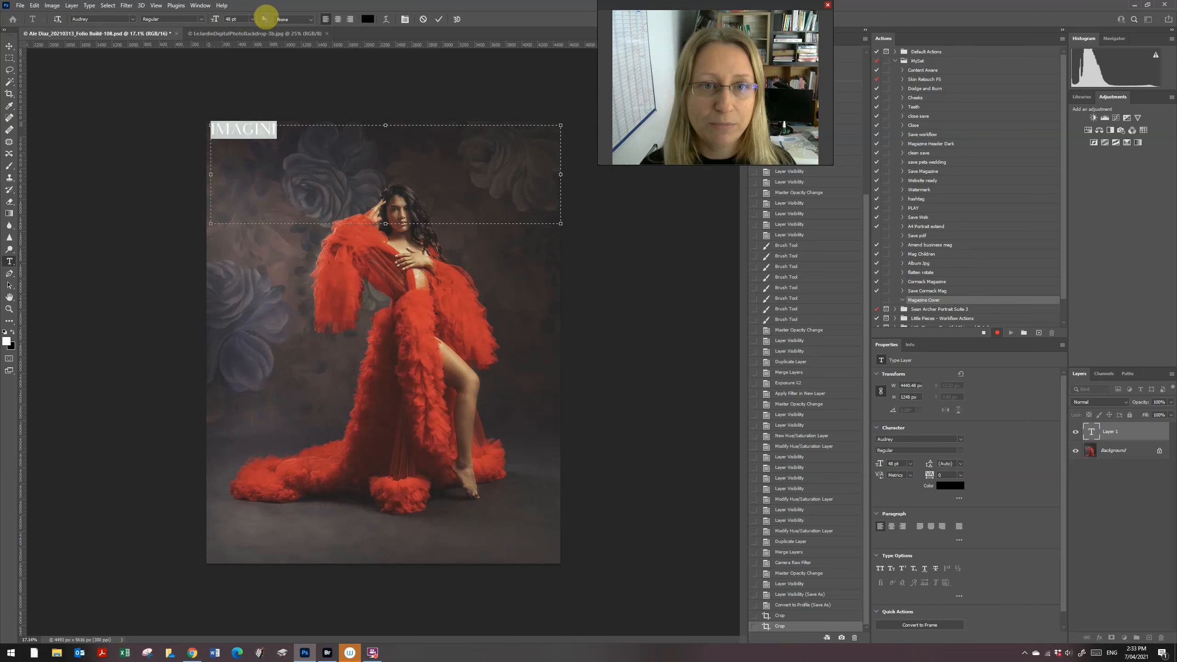
Step: Enlarge IMAGINI to 148 pt, then to 188 pt
left_click(253, 19)
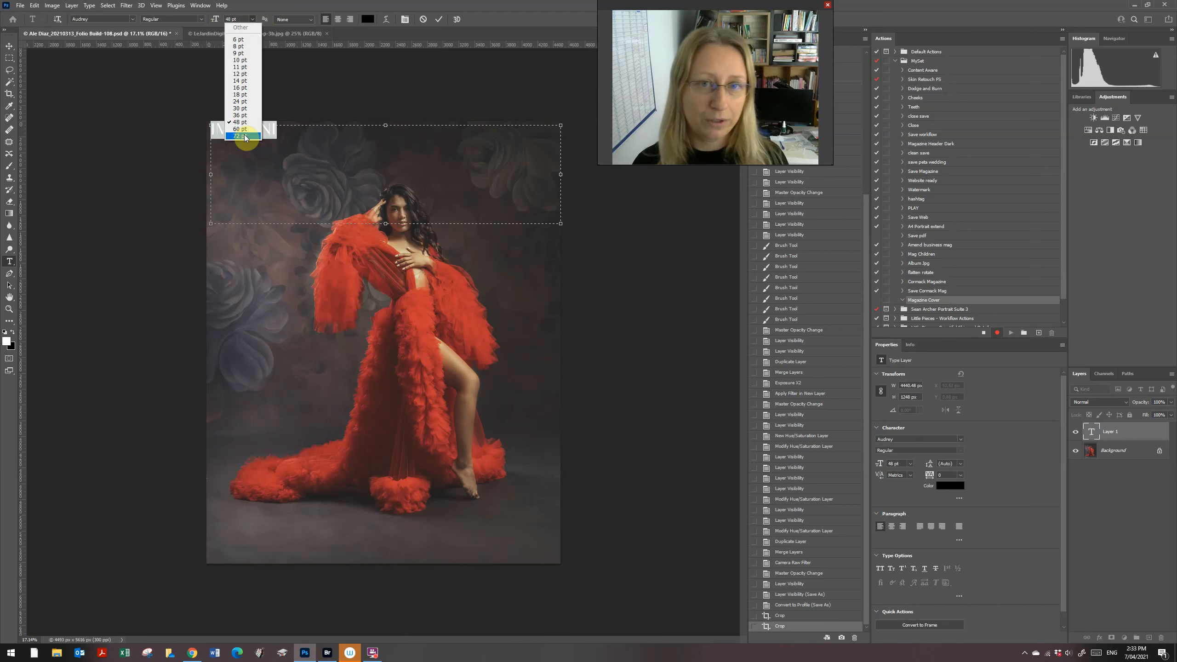
left_click(239, 20)
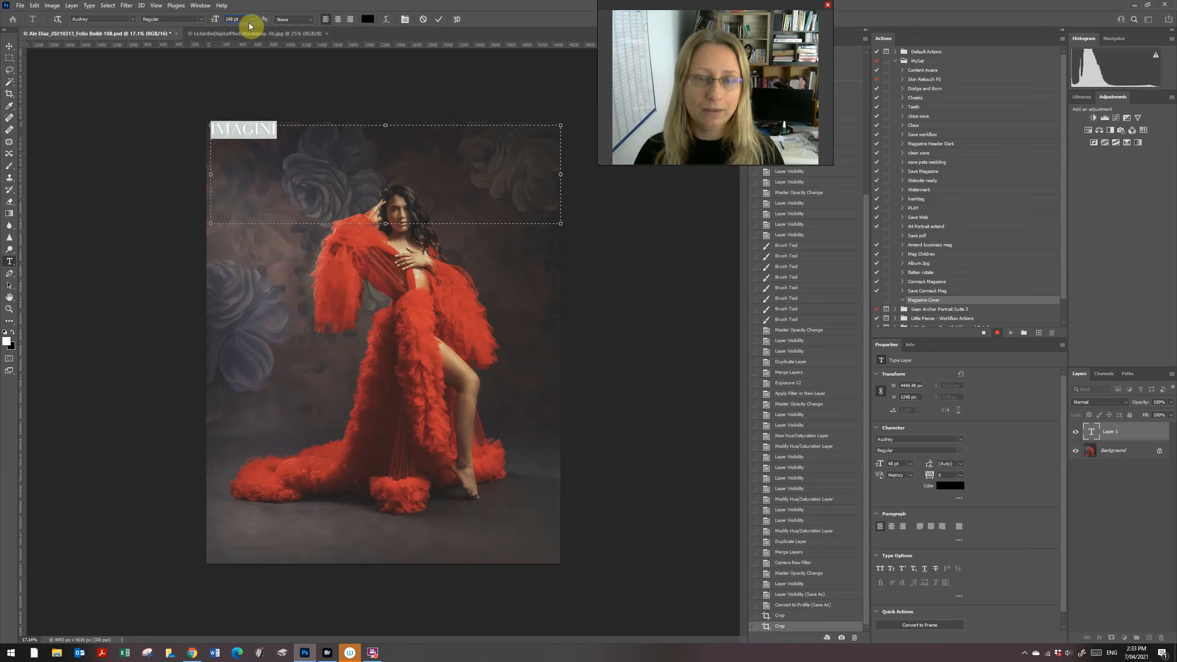
key("Return")
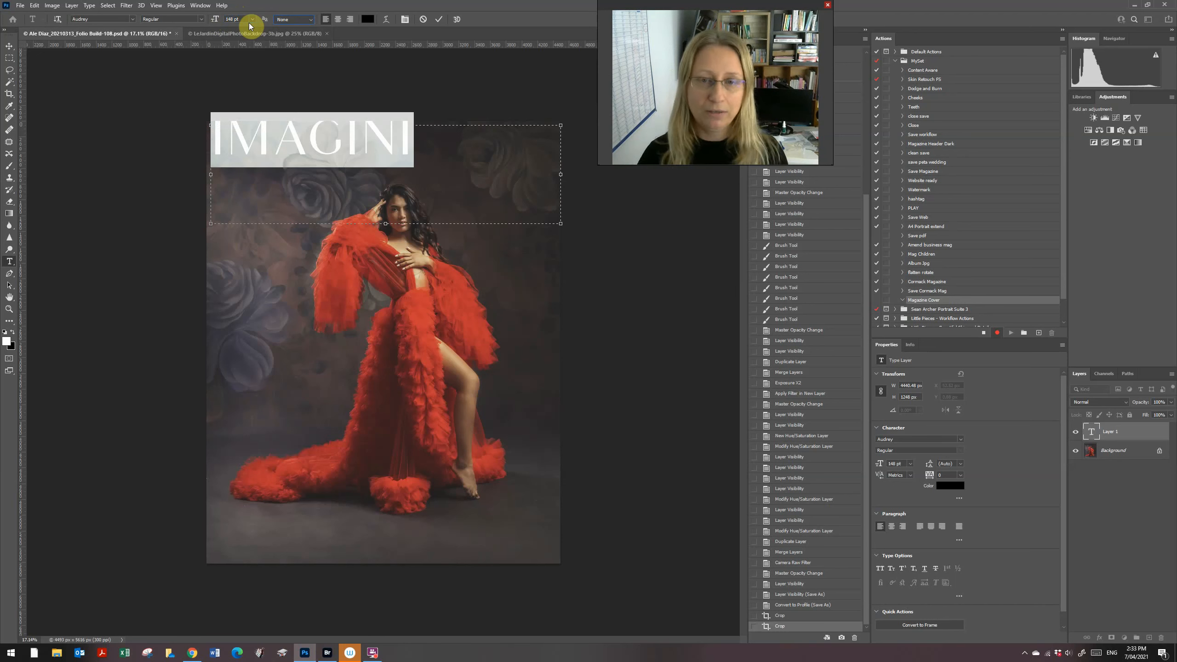
left_click(445, 153)
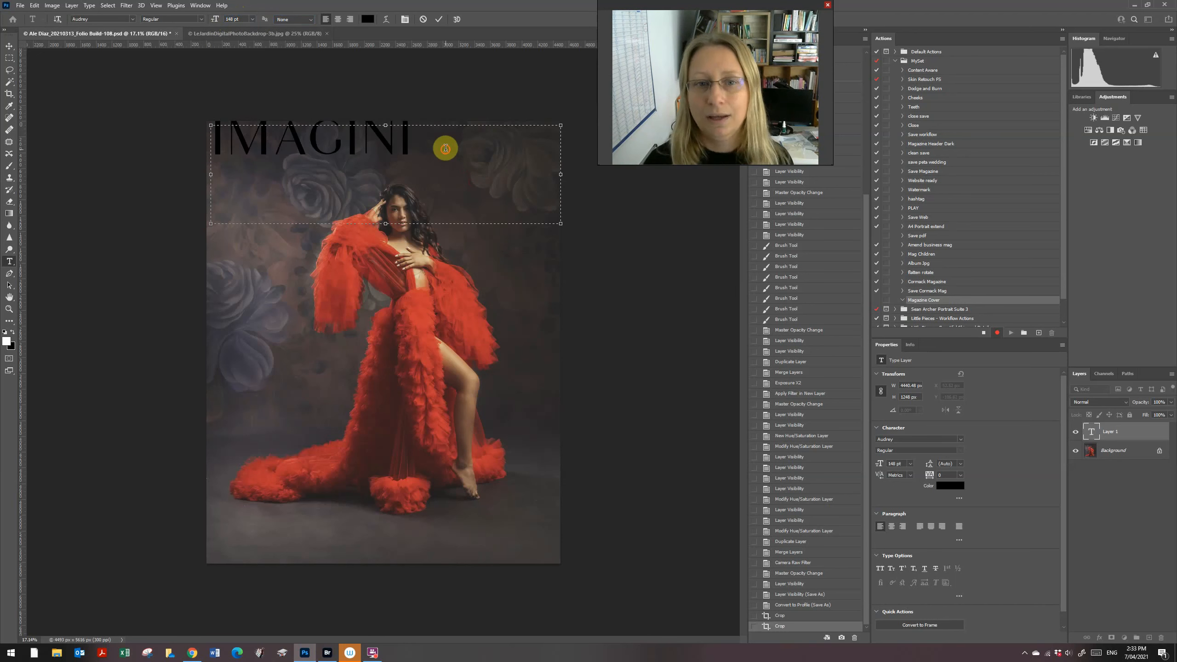
left_click_drag(441, 147, 210, 131)
left_click(232, 19)
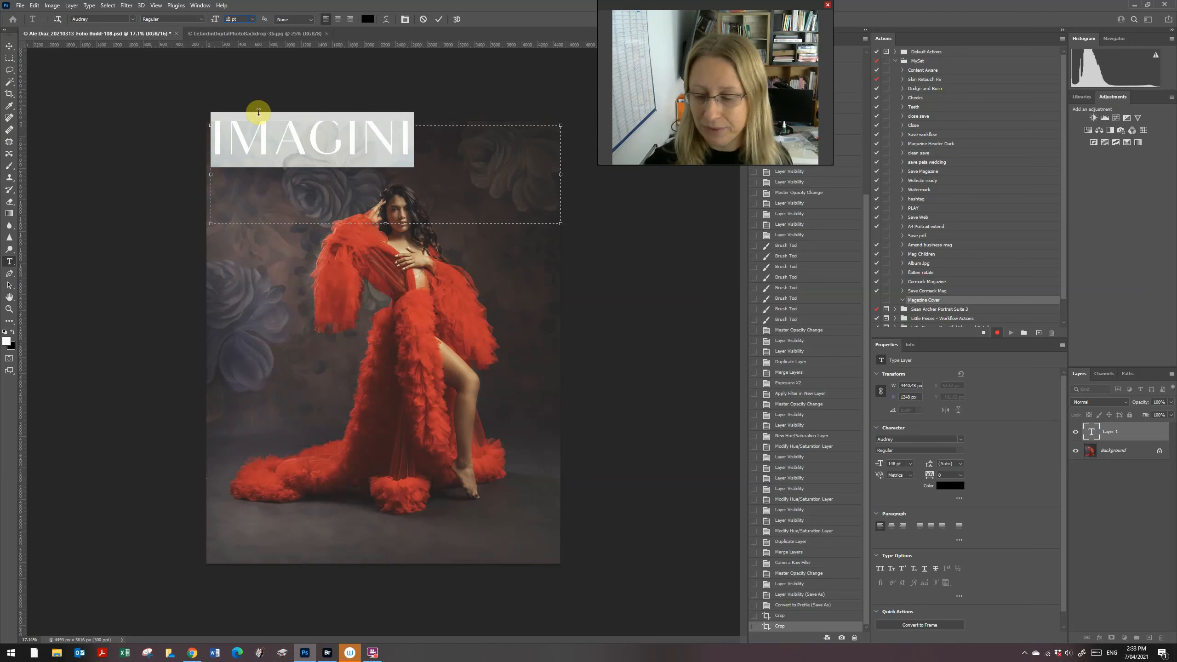
type("188")
key("Tab")
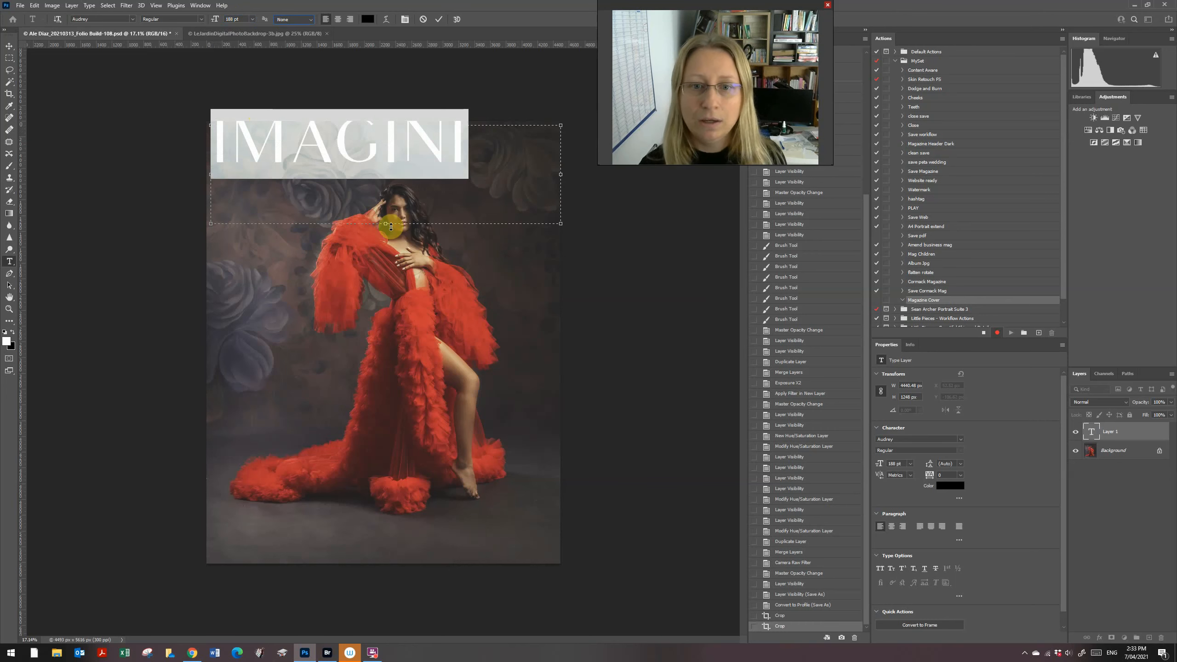
Step: Restyle IMAGINI in DubielPlain at 200 pt and commit it as a type layer
left_click(133, 20)
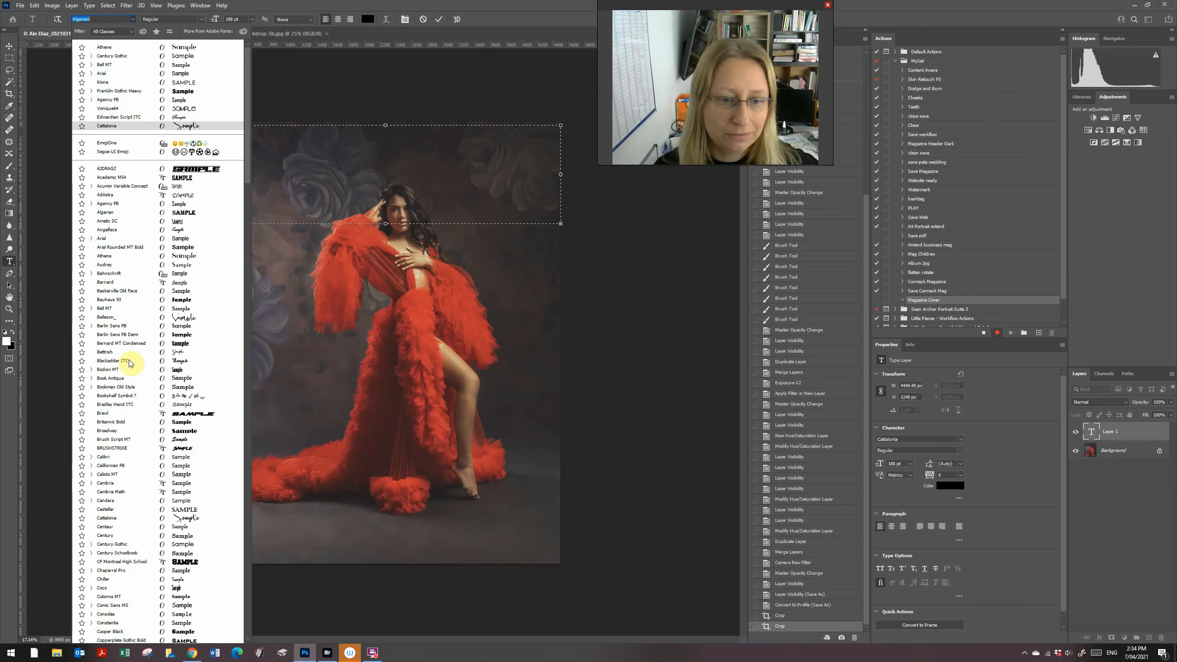
scroll(113, 573, "down", 2)
scroll(116, 533, "down", 6)
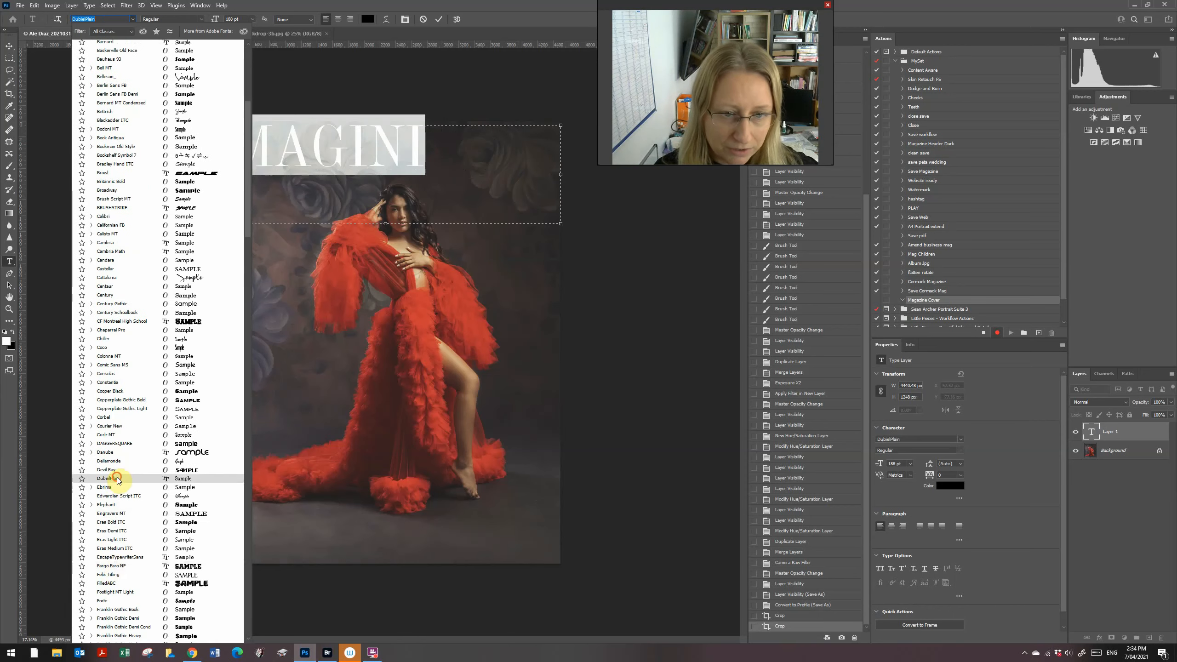
left_click(118, 480)
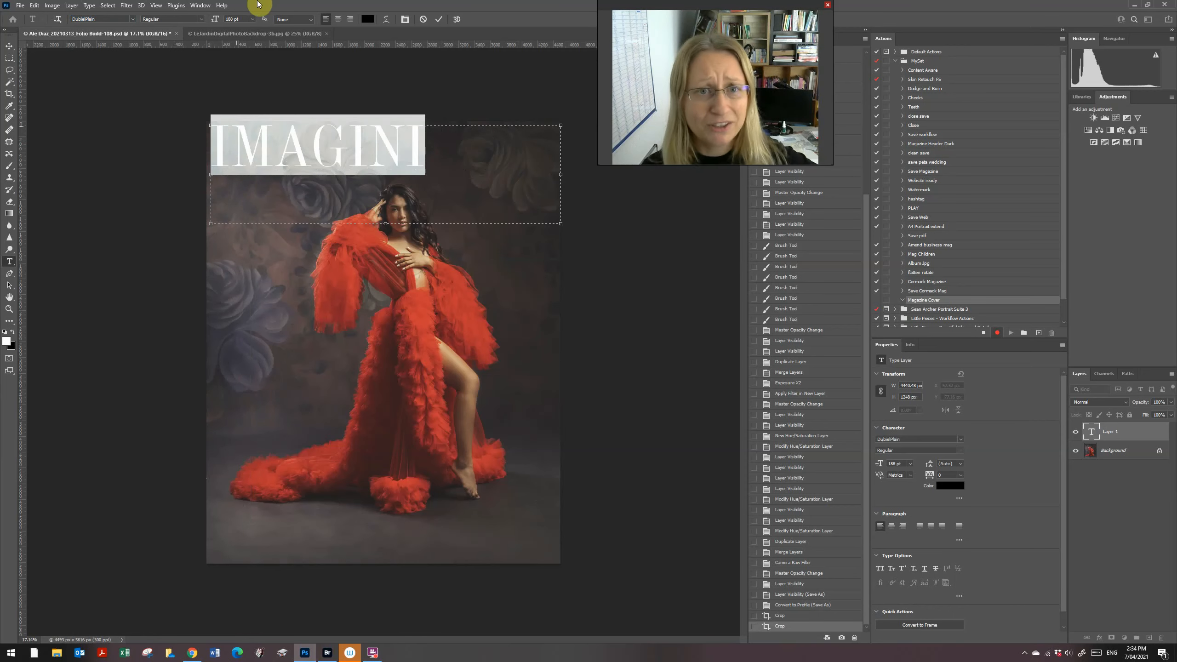
left_click(219, 21)
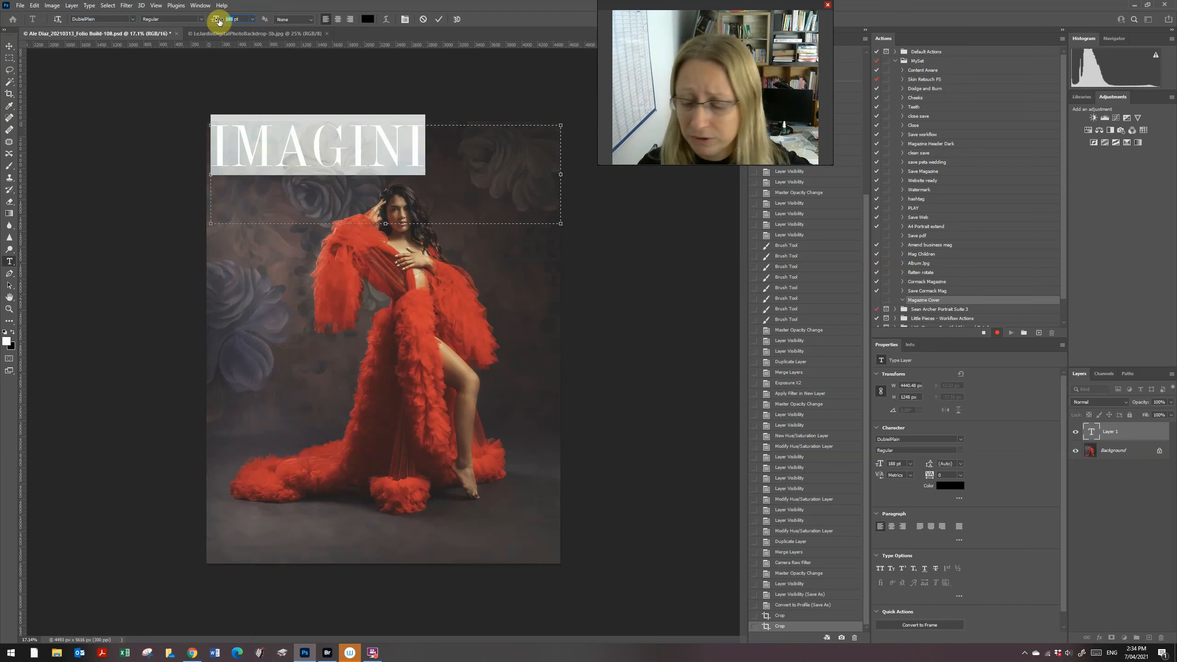
key("Tab")
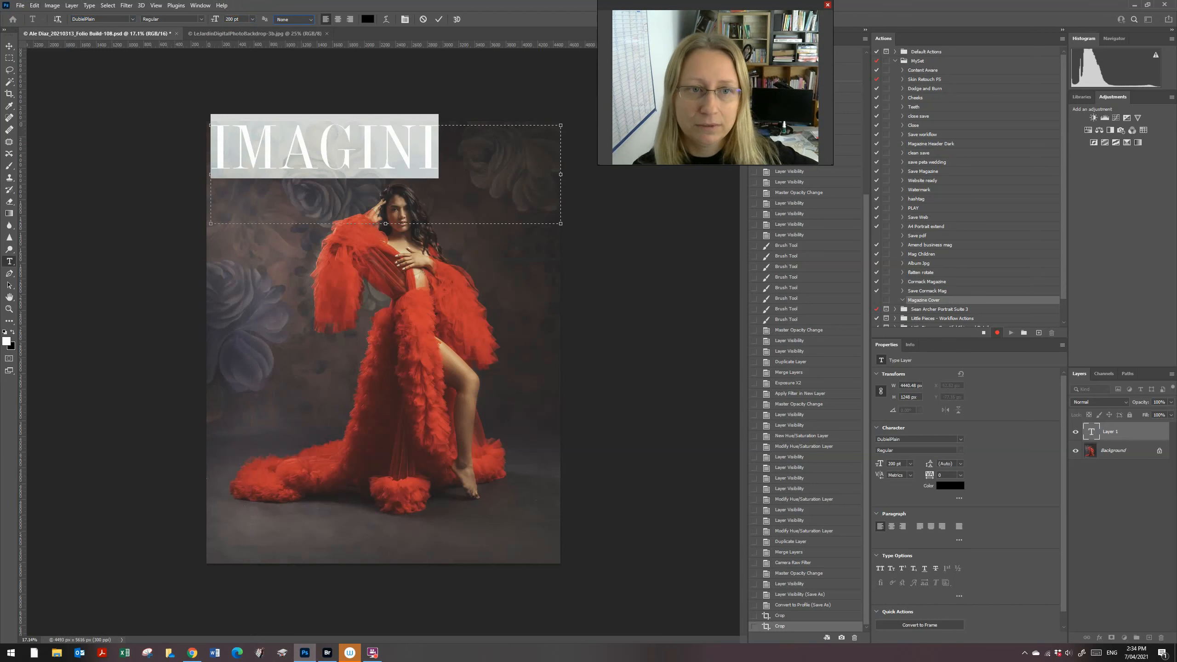
left_click(9, 46)
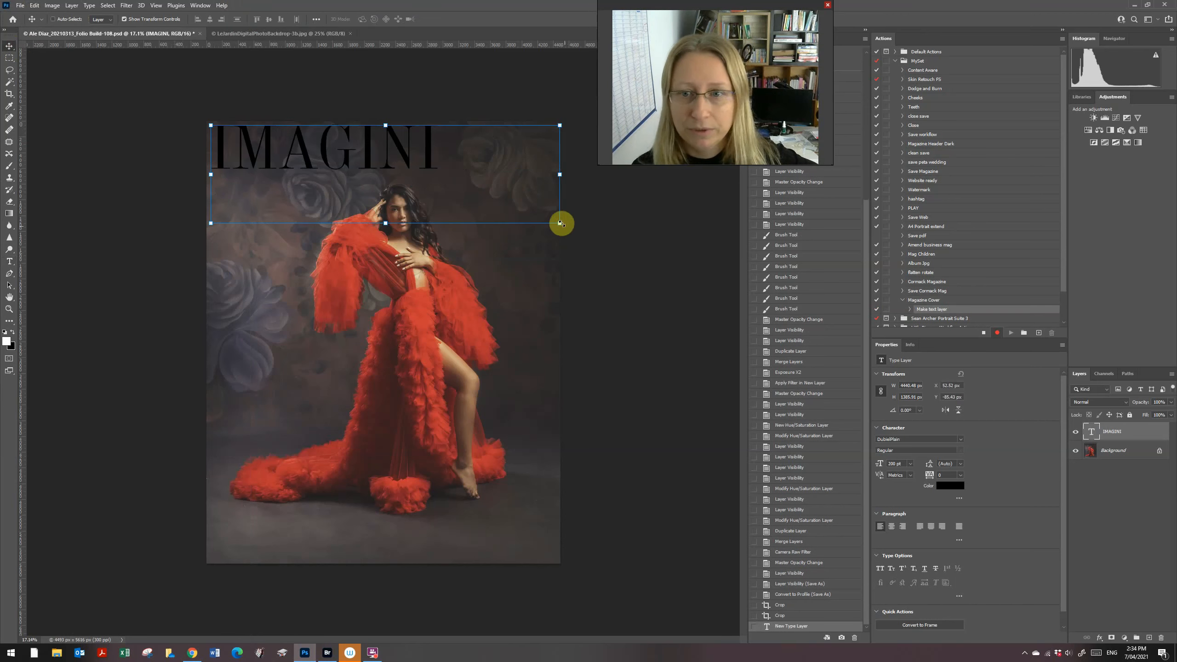
Step: Scale the IMAGINI text up across the cover top and shift it slightly right
left_click(10, 47)
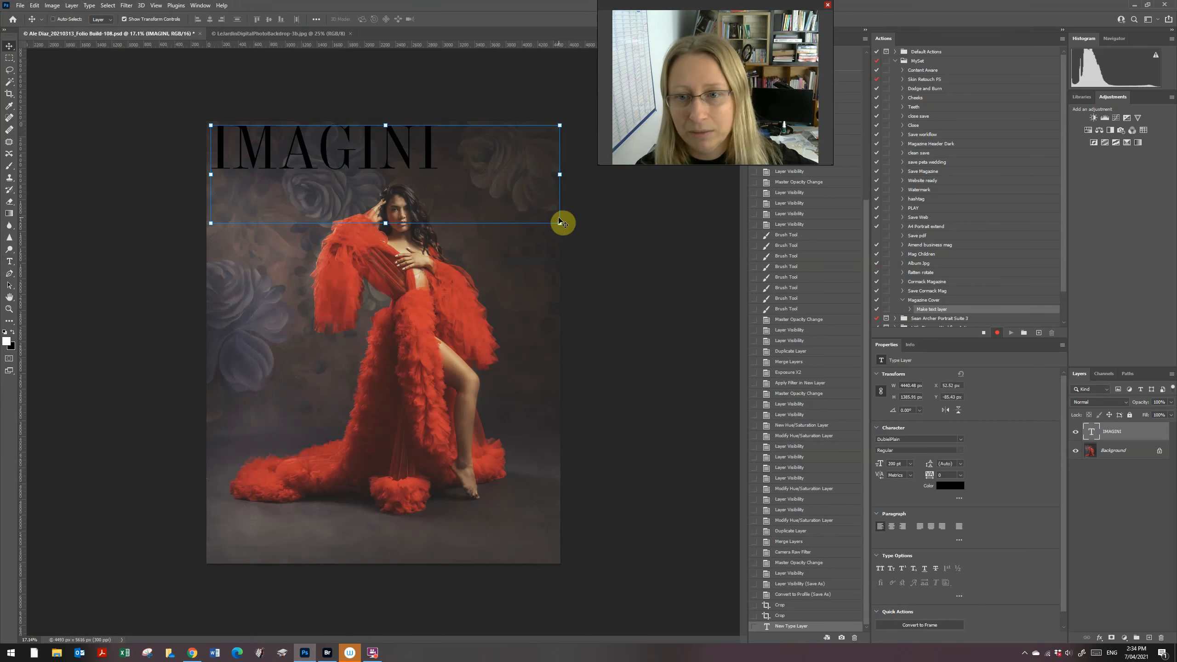
left_click_drag(561, 225, 709, 316)
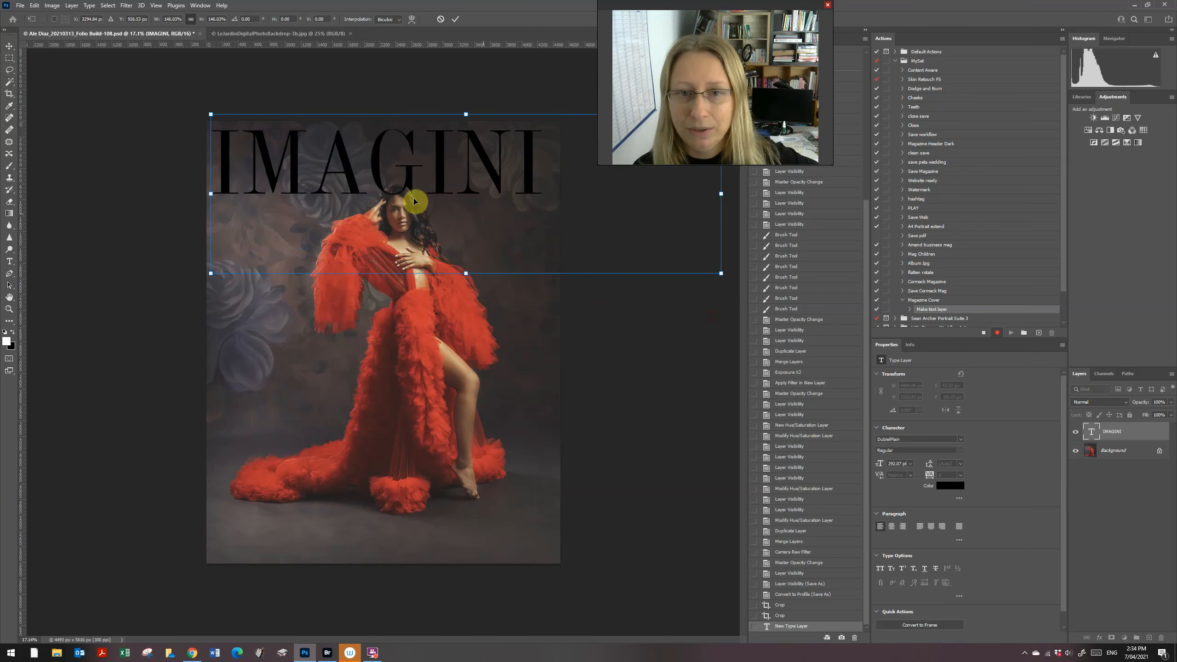
left_click_drag(375, 182, 378, 181)
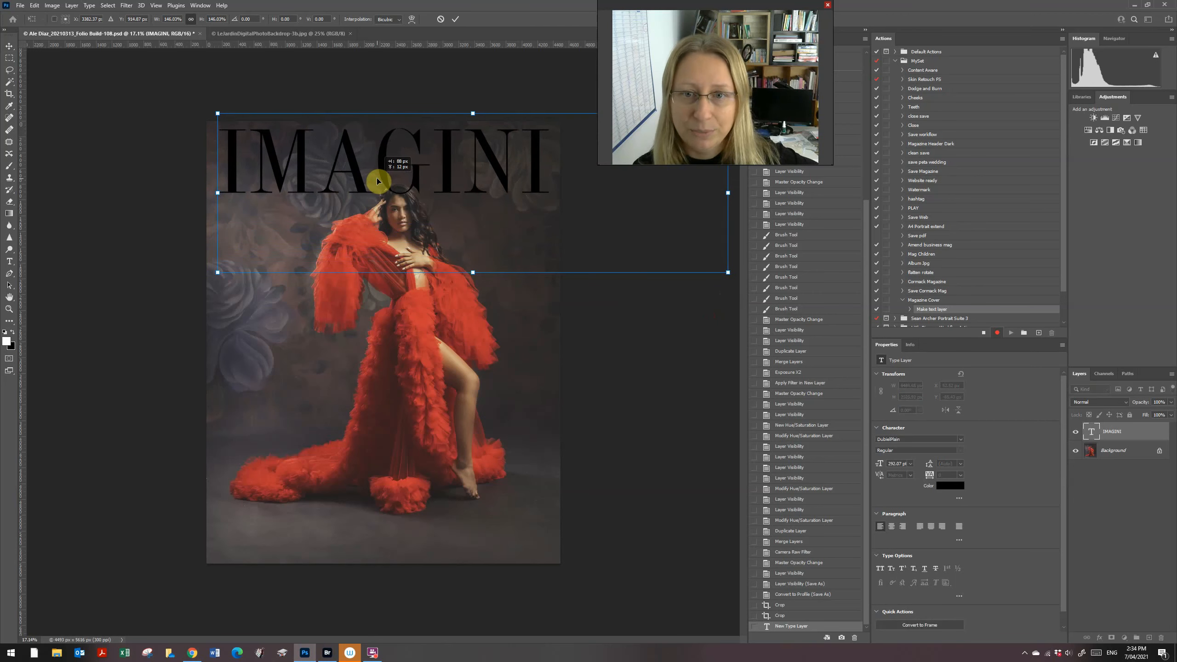
key("Return")
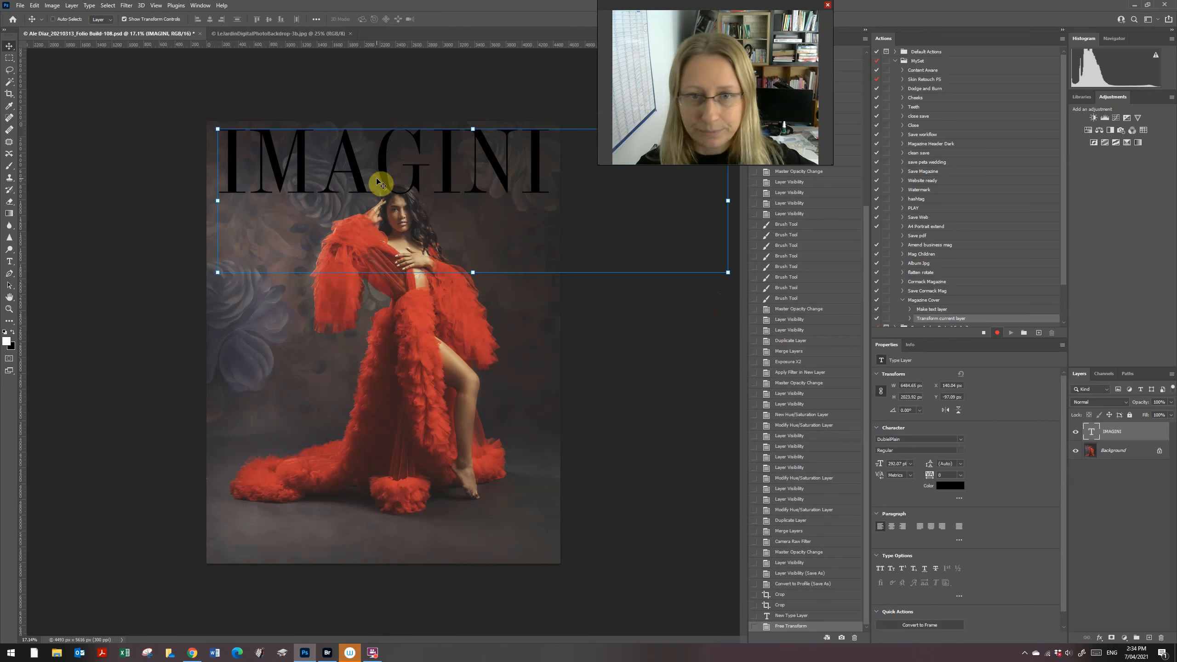
Step: Reopen IMAGINI for editing and select the whole word
key("t")
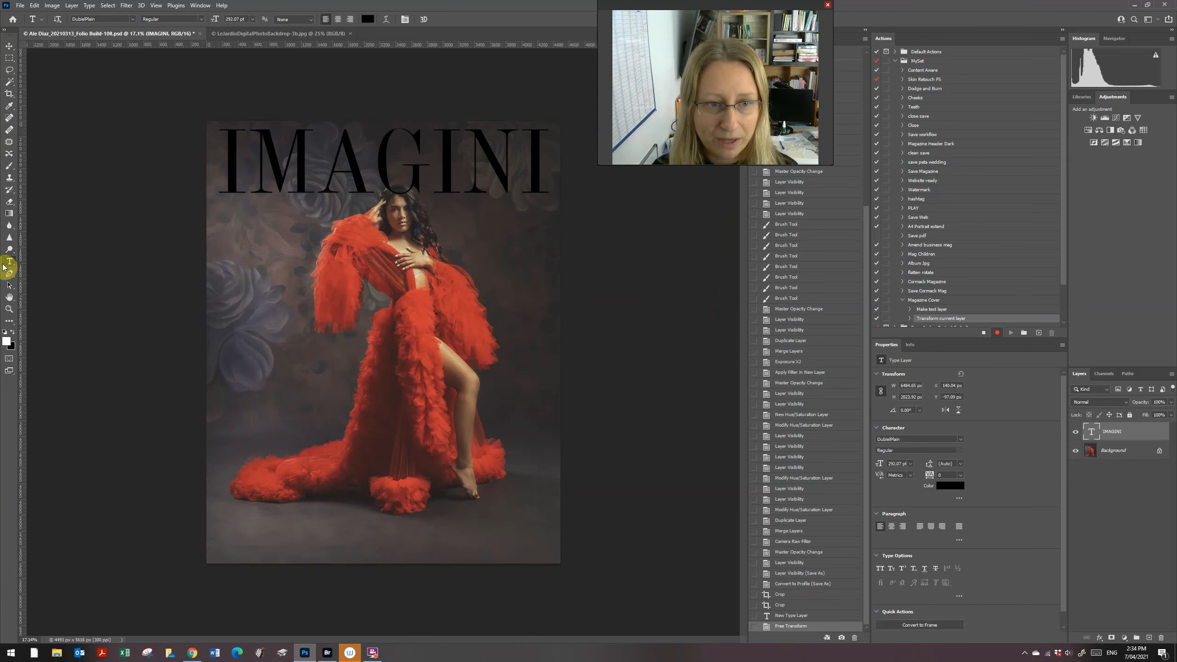
left_click(448, 152)
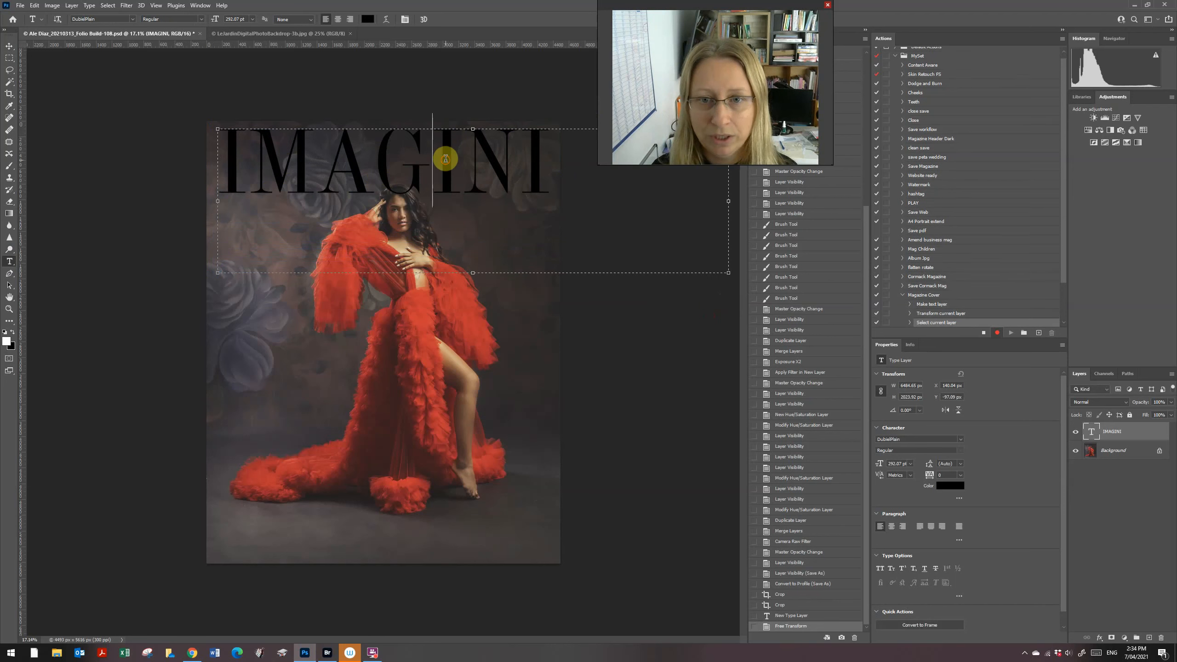
left_click_drag(545, 155, 223, 152)
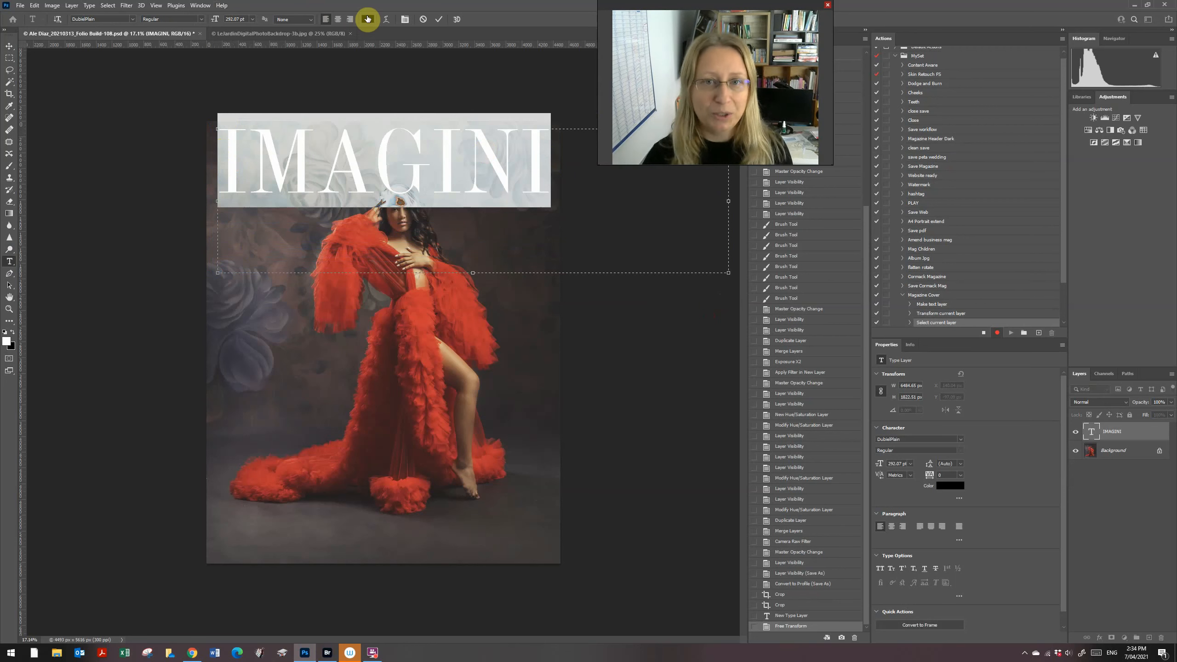
Step: Colour IMAGINI beige c3a287, sampled from the model's skin, and commit the change
left_click(367, 20)
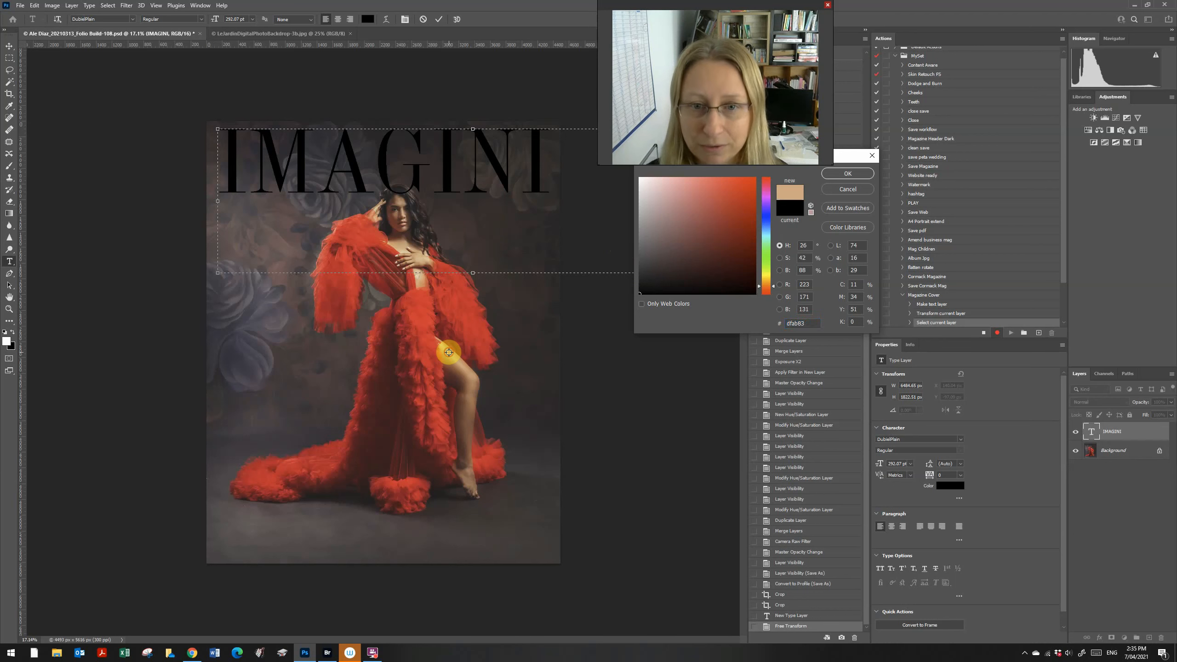
left_click(449, 353)
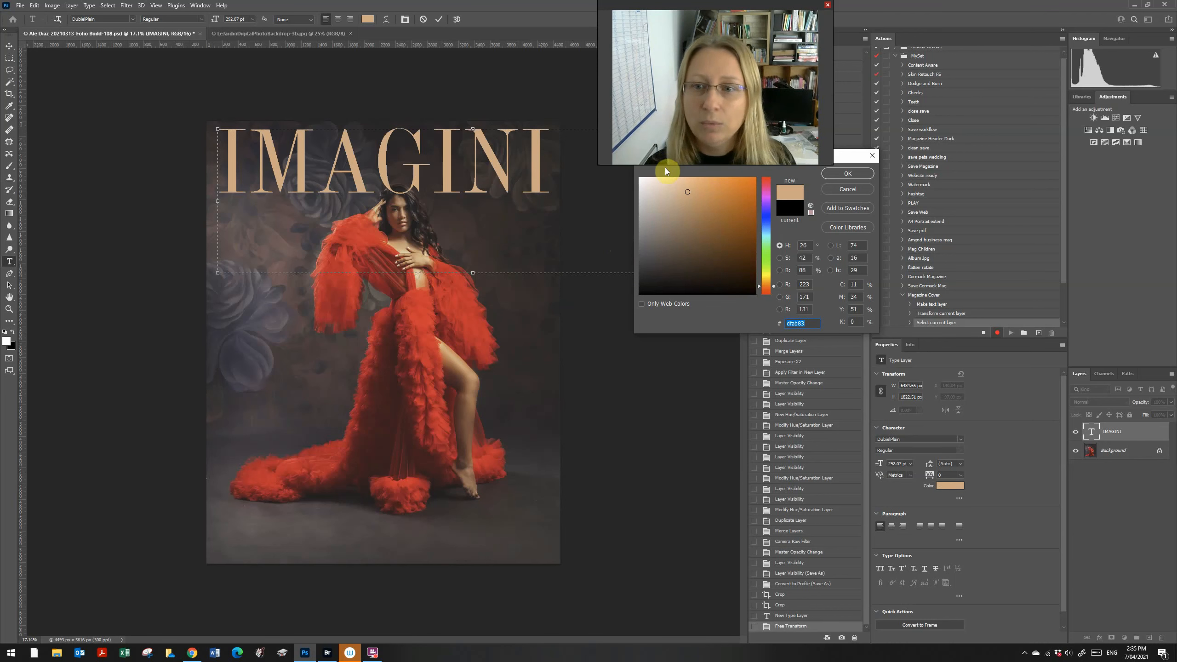
left_click(675, 192)
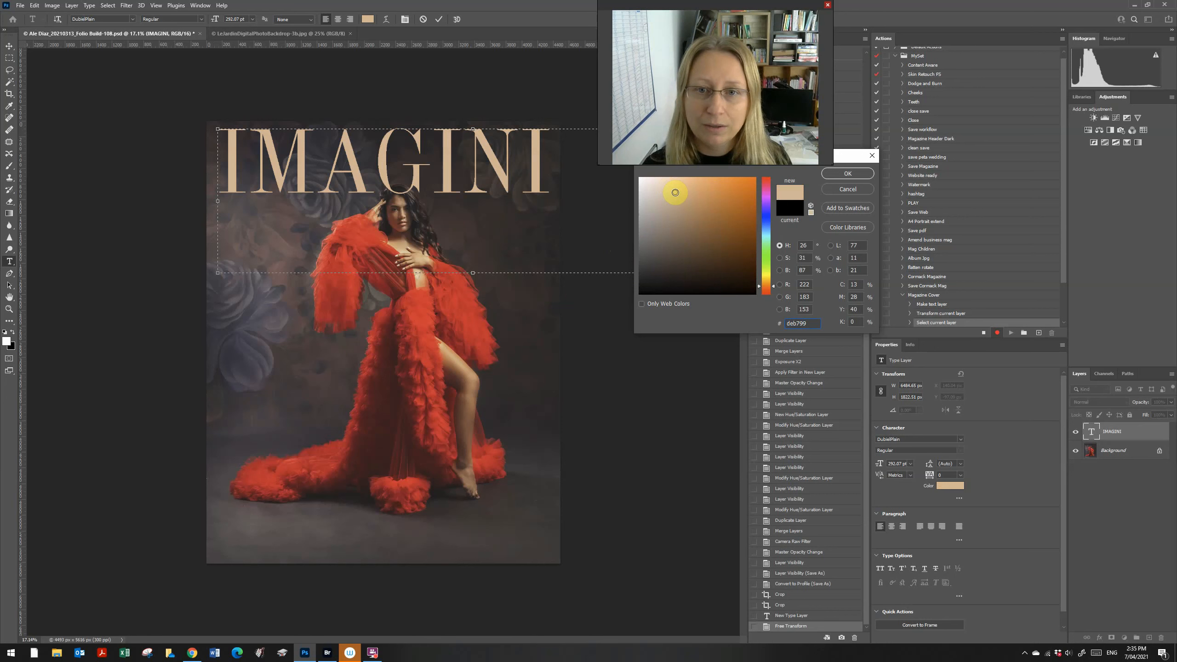
left_click(675, 199)
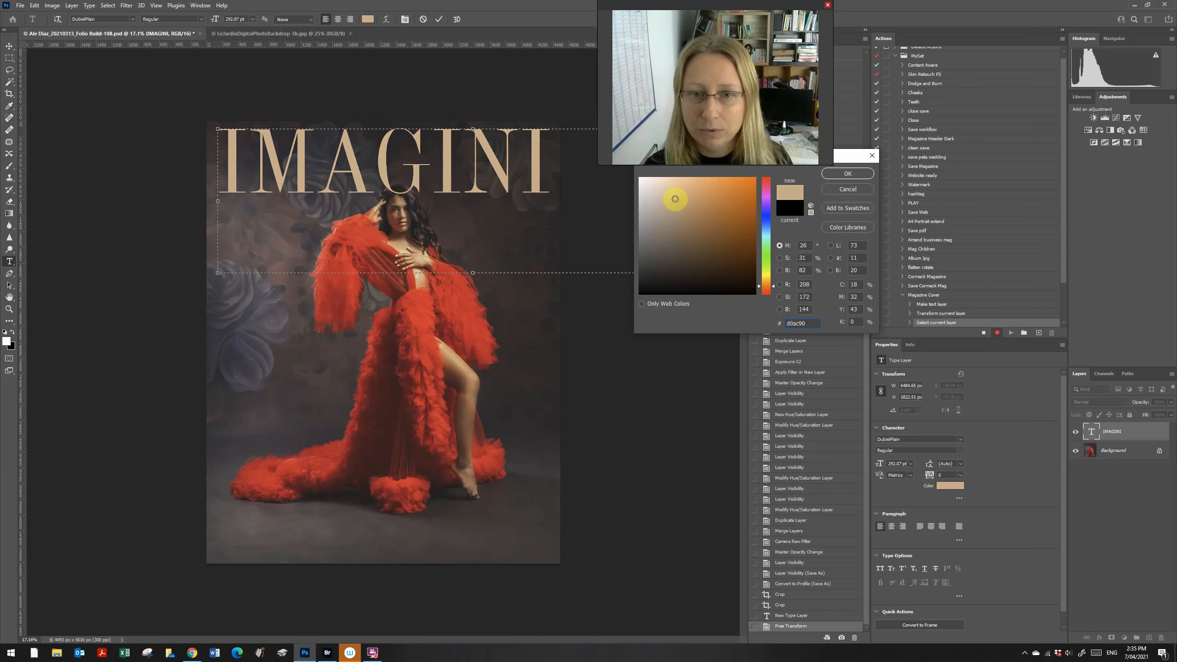
left_click(674, 205)
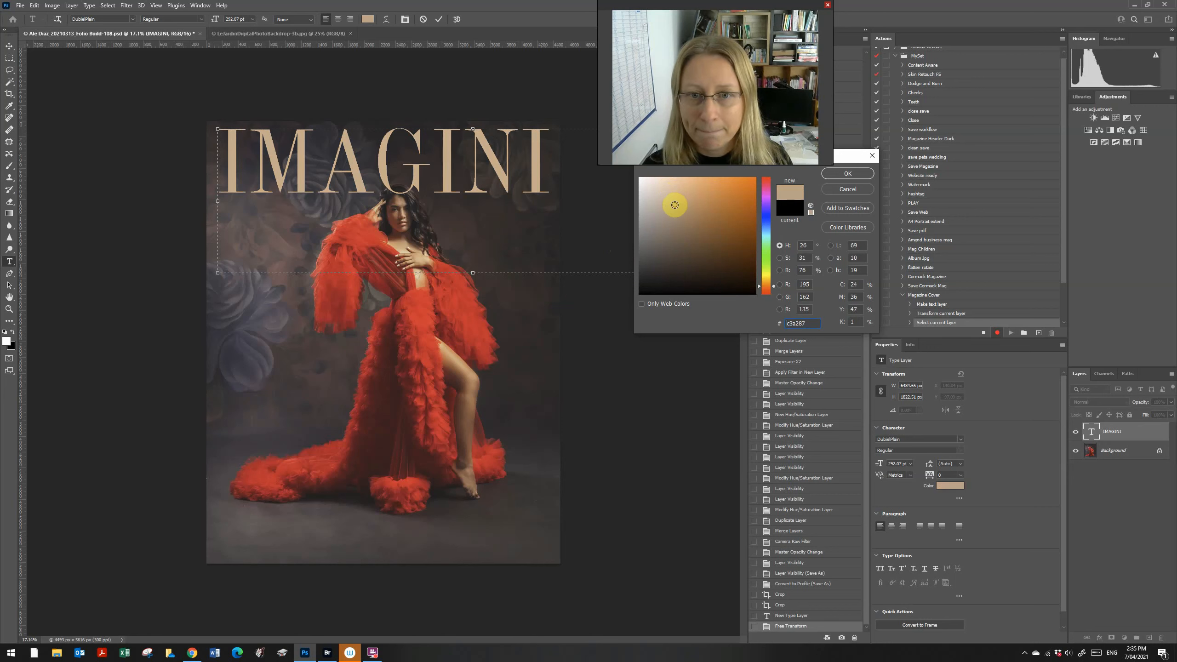
left_click(835, 172)
left_click(9, 57)
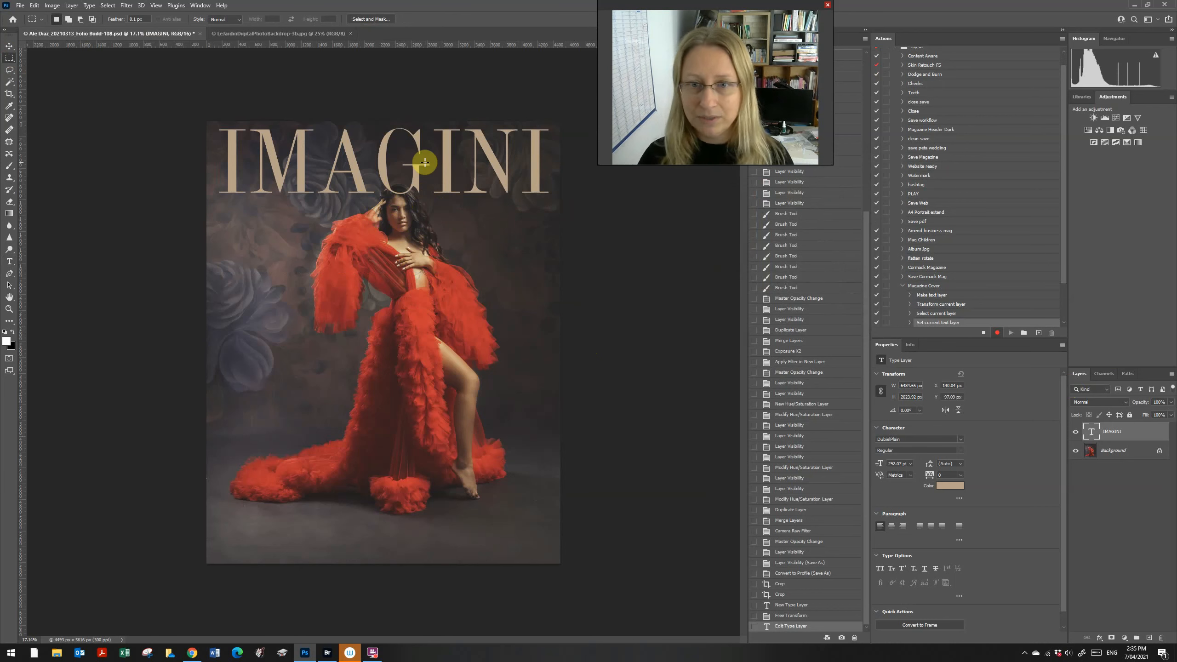
Step: Shorten the IMAGINI text box's height and finish editing it
key("t")
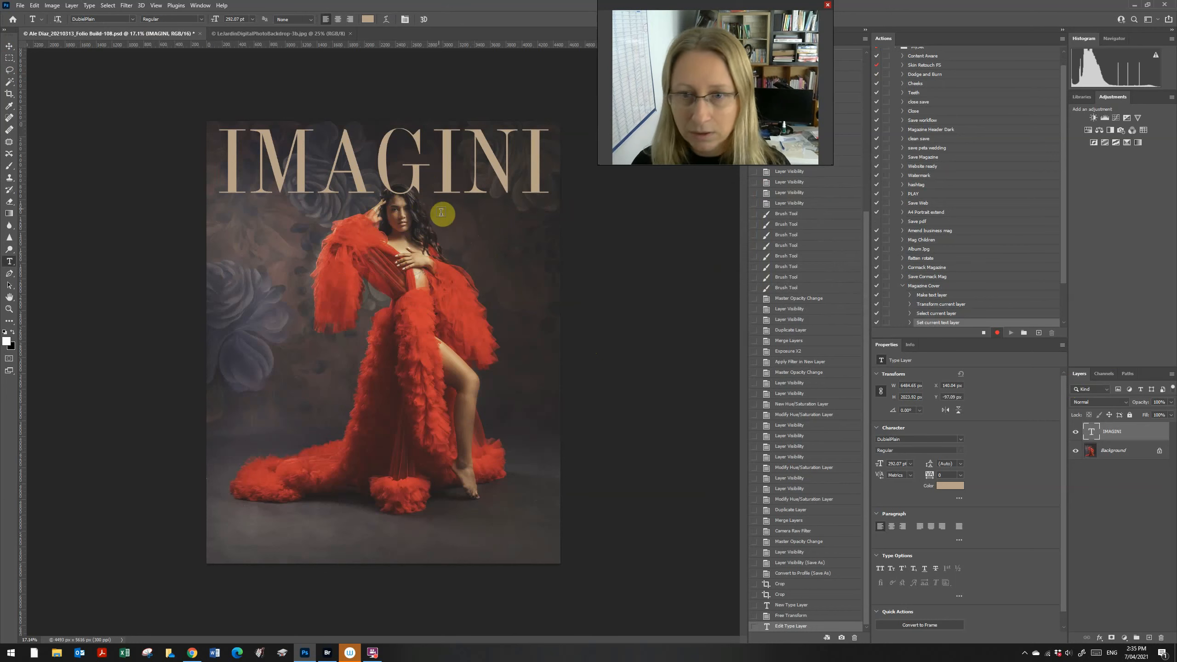
left_click_drag(434, 197, 525, 210)
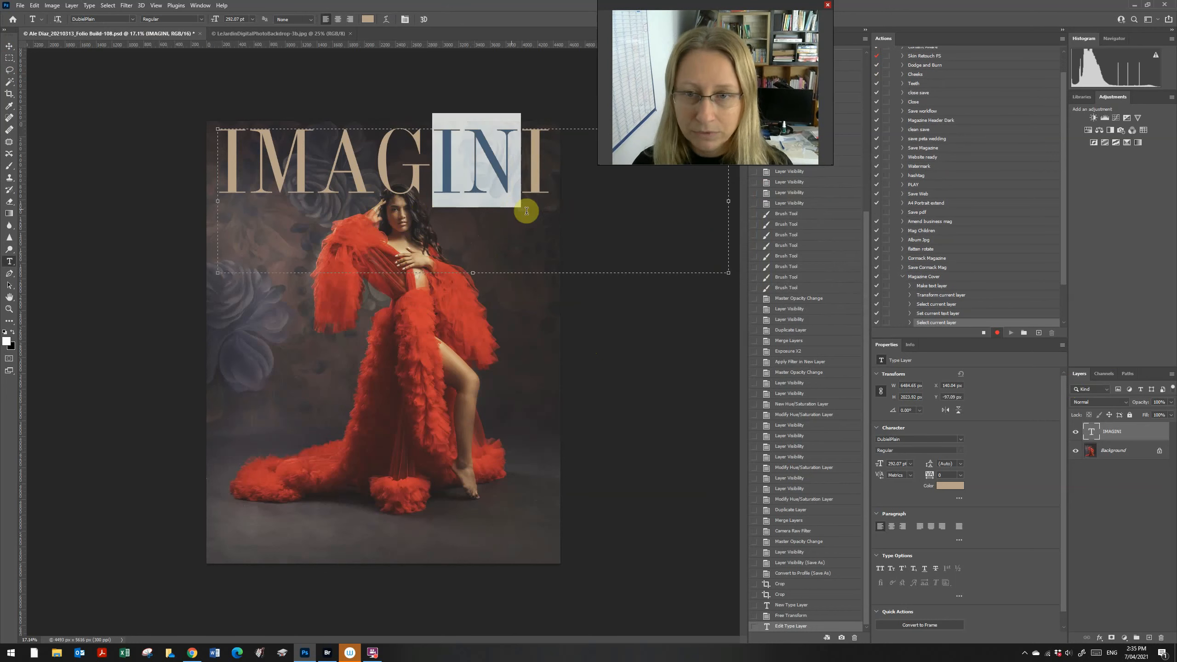
left_click_drag(474, 274, 469, 201)
left_click(11, 63)
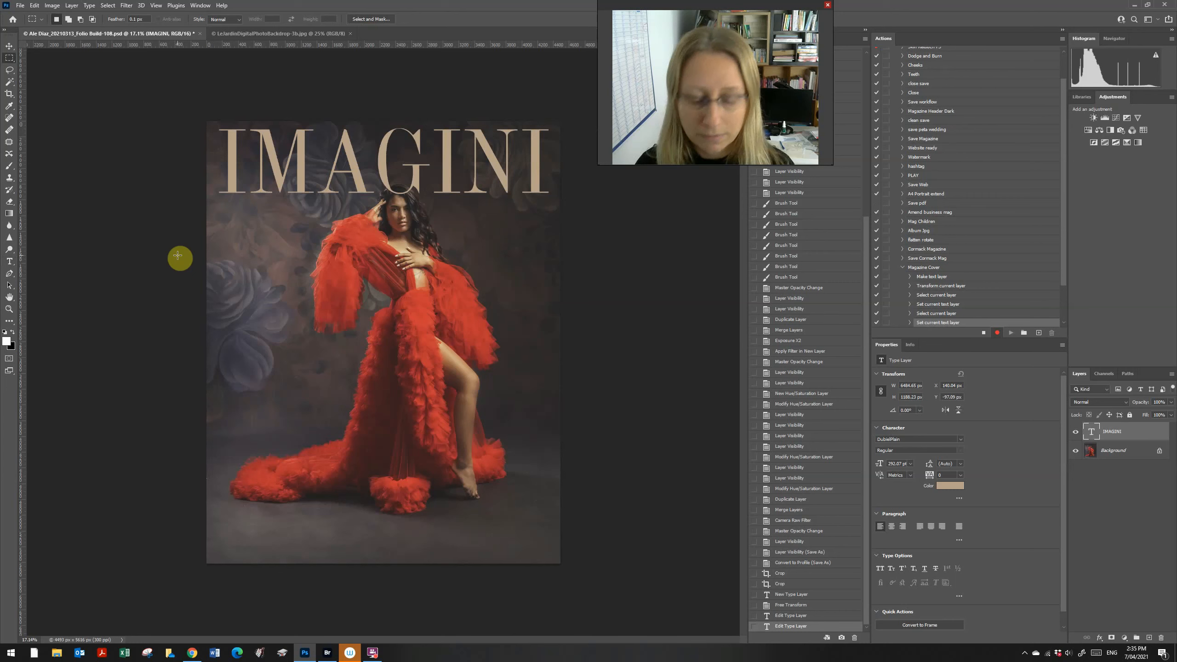
key("t")
Step: Add a new 60 pt text line reading PHOTOGRAPHY beside the model's head
left_click_drag(435, 228, 555, 254)
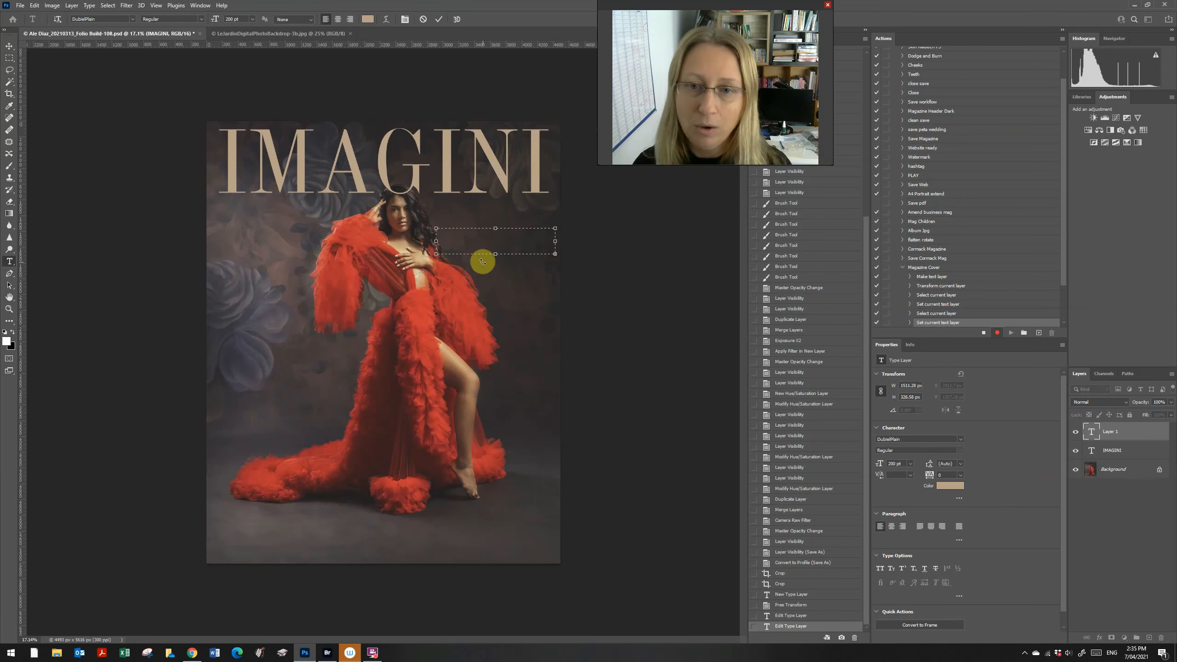
left_click(253, 20)
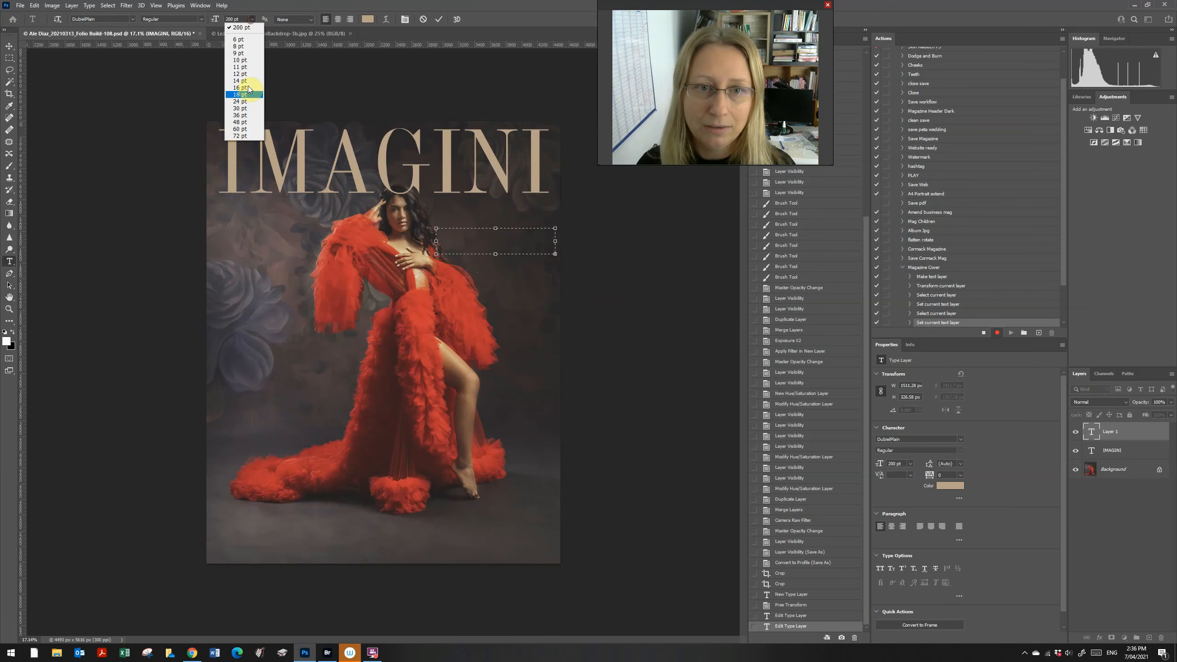
left_click(248, 131)
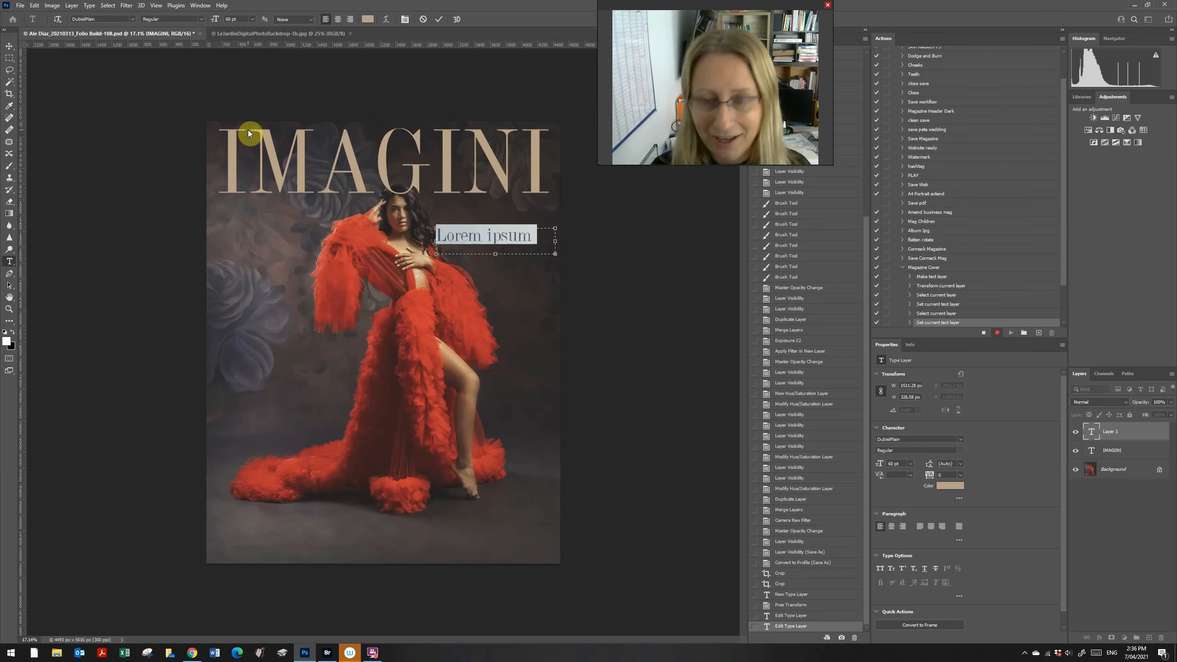
type("PH")
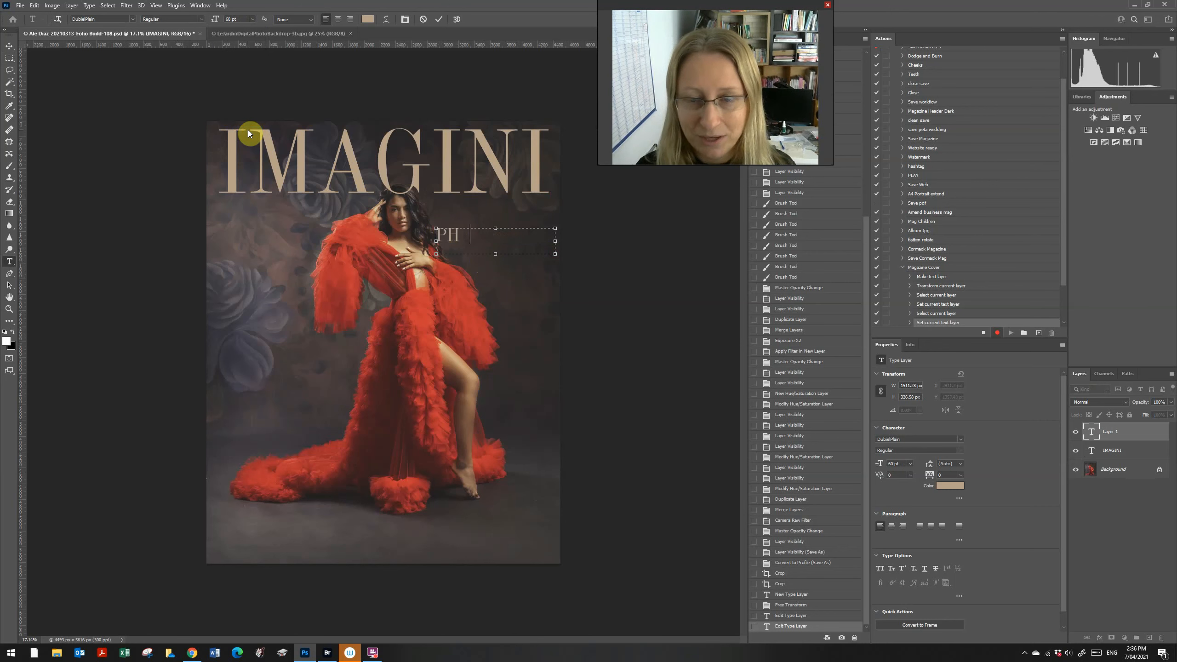
type("GO")
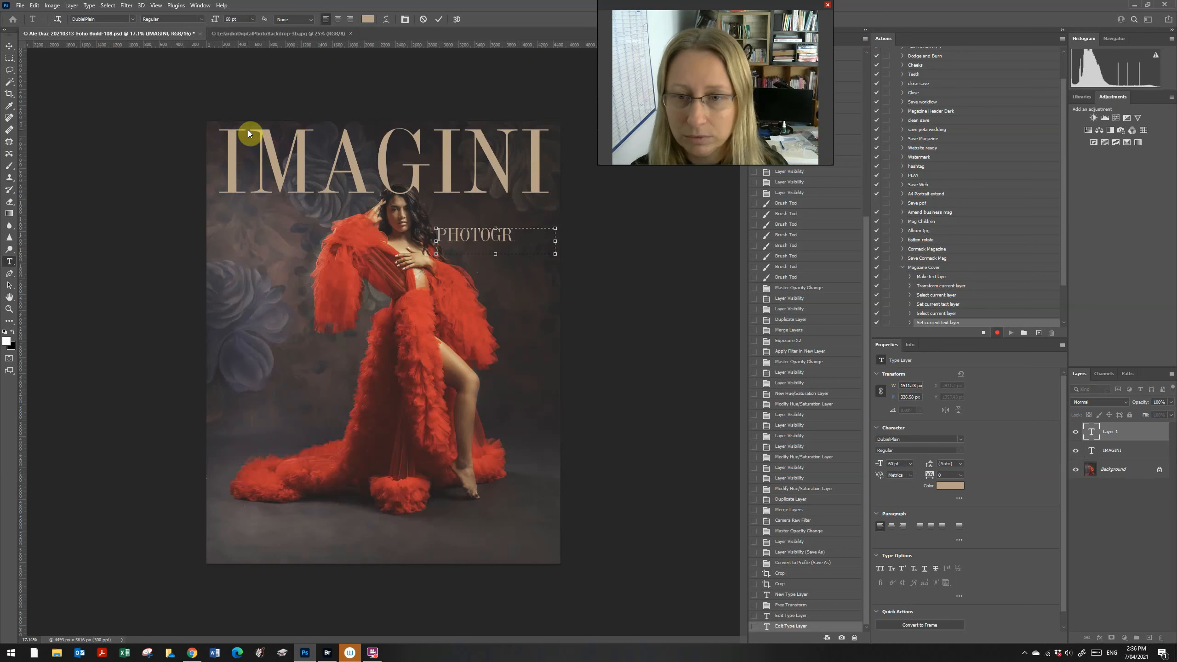
type("PA")
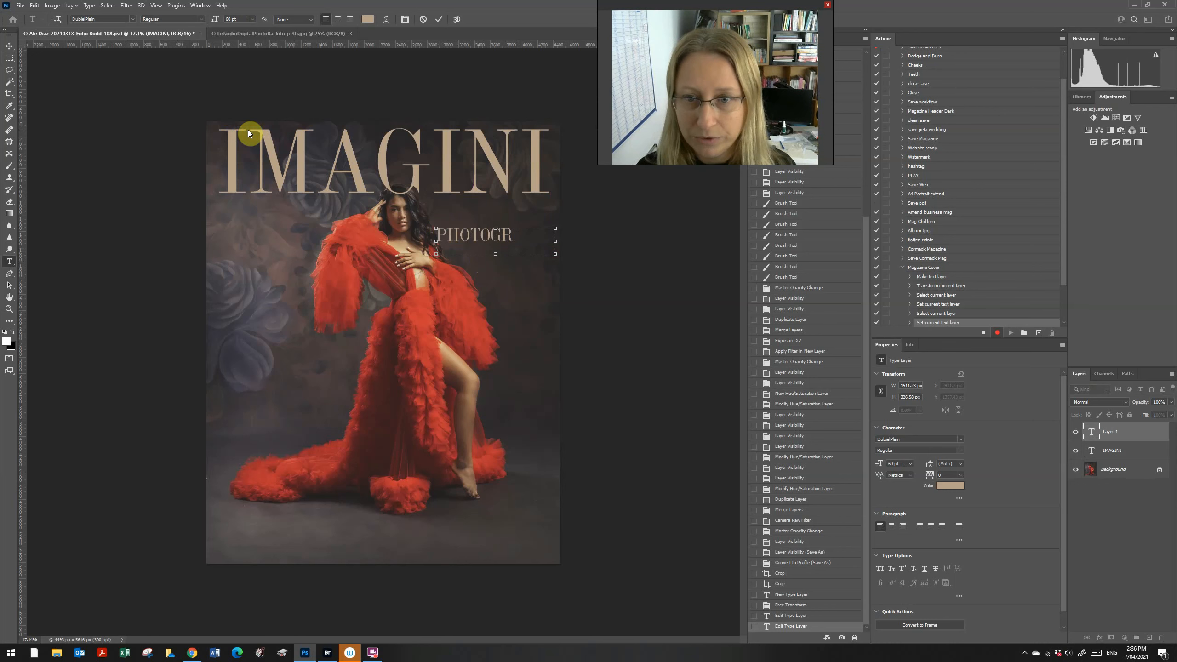
key("BackSpace")
key("BackSpace")
key("BackSpace")
key("BackSpace")
key("BackSpace")
key("BackSpace")
type("-")
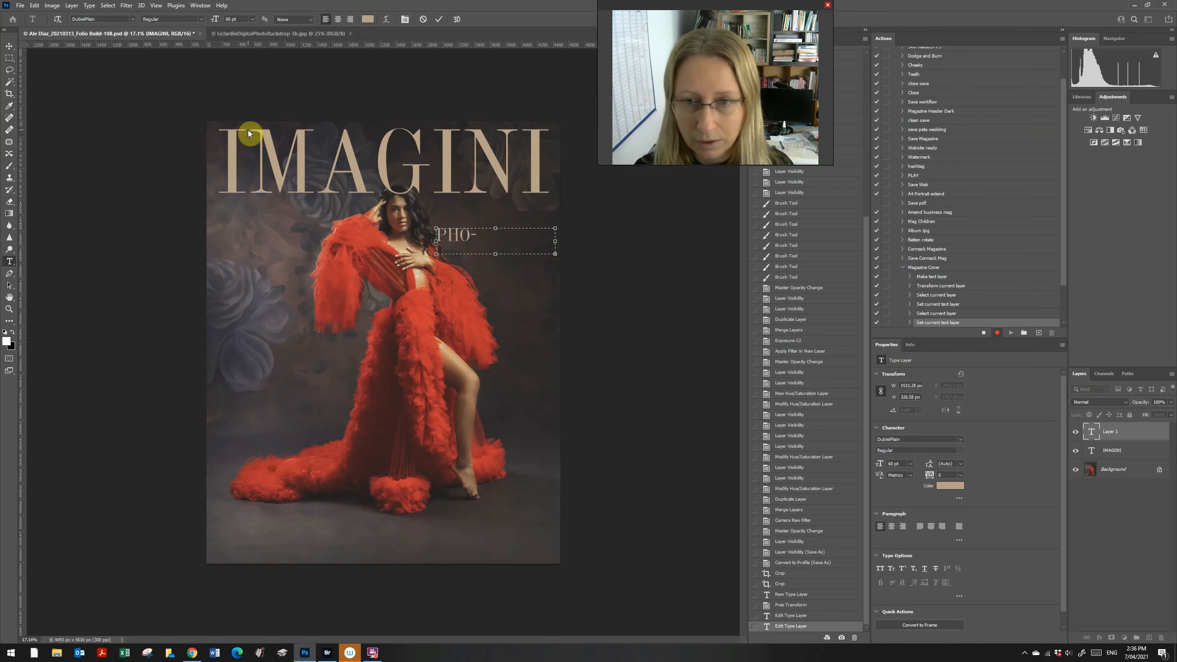
key("BackSpace")
type("TOGRAPJY")
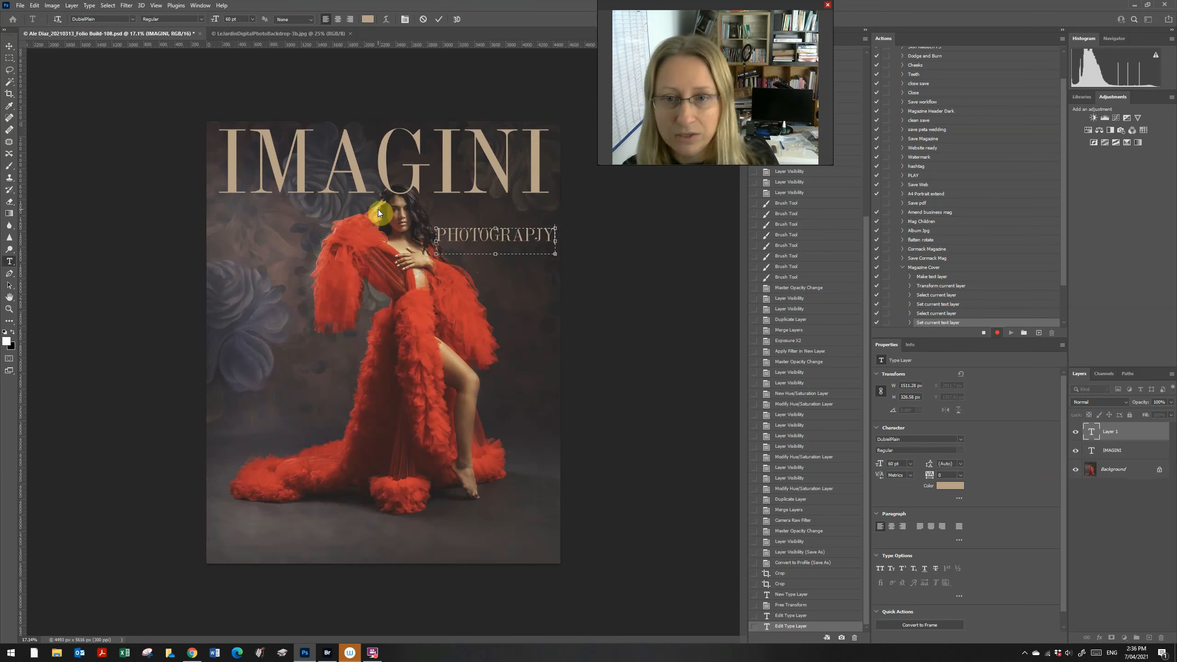
left_click_drag(436, 240, 422, 236)
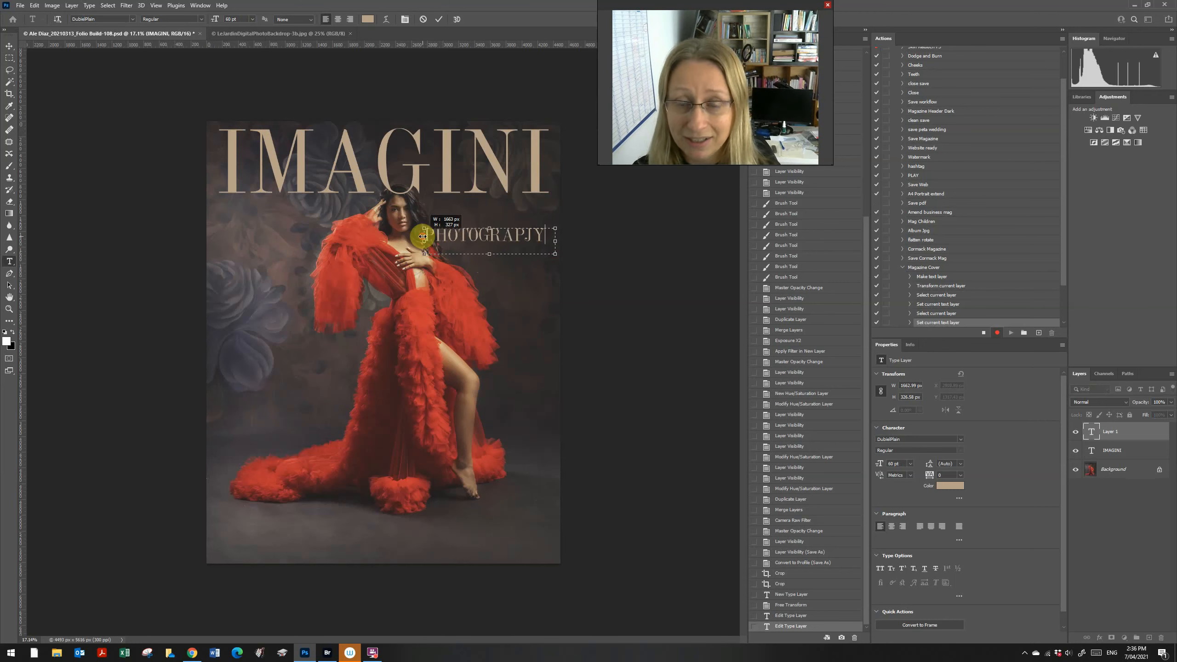
left_click_drag(526, 238, 420, 224)
type("H")
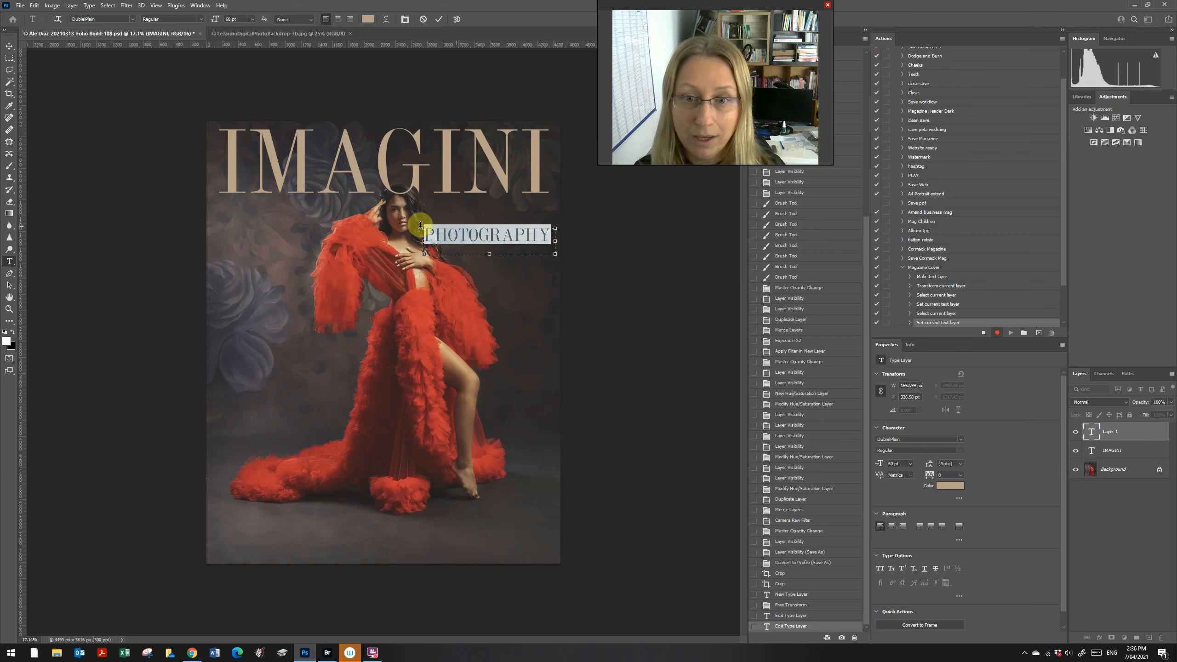
Step: Reduce the PHOTOGRAPHY text to 48 pt
left_click(253, 19)
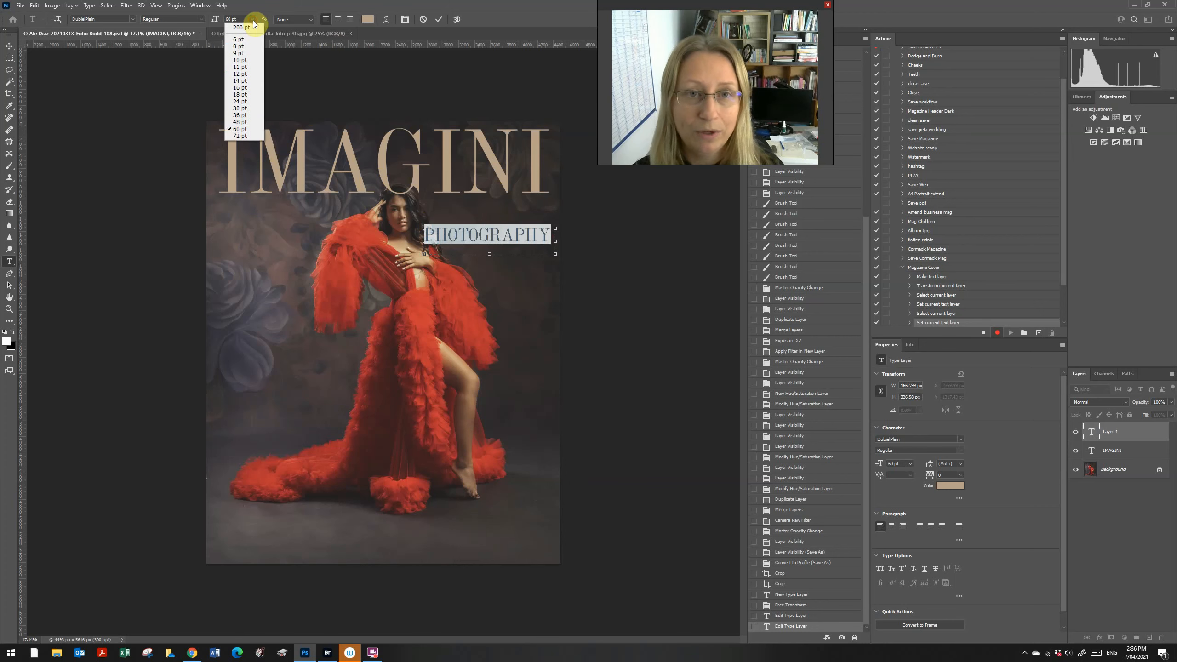
left_click(253, 122)
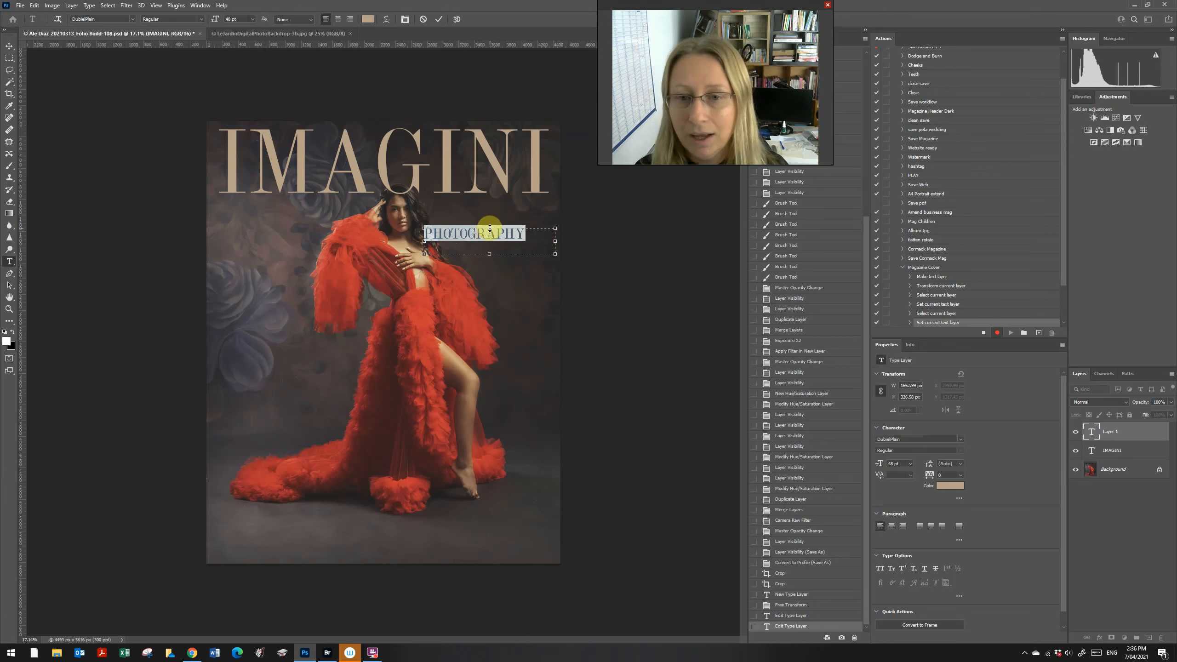
left_click(133, 19)
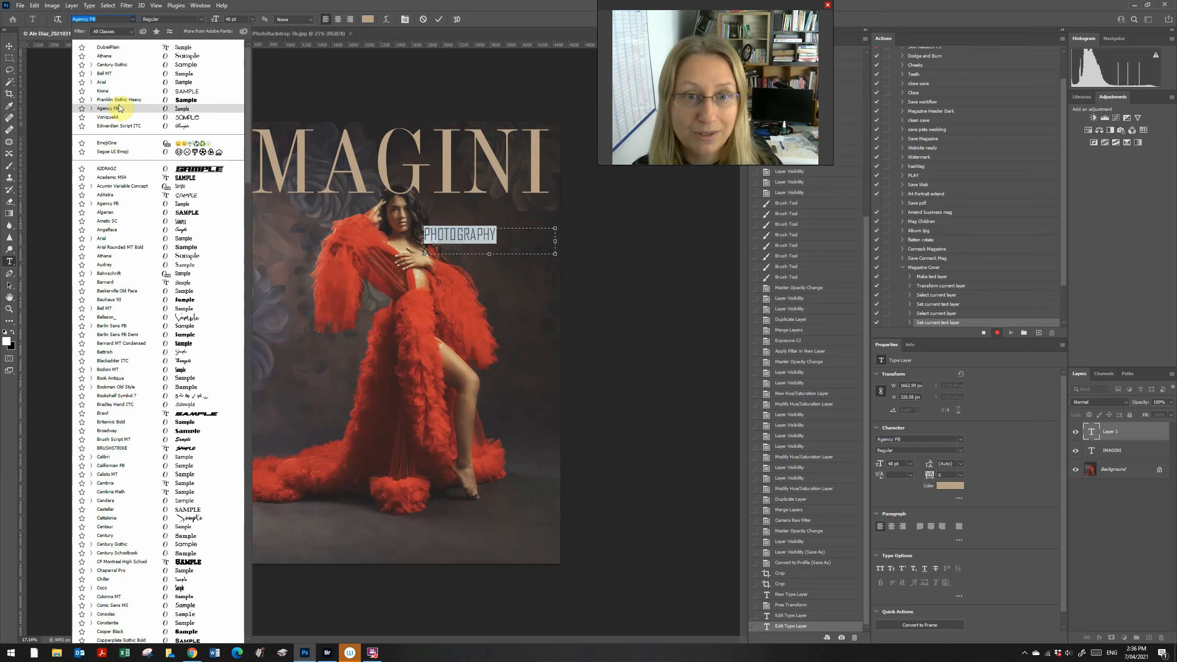
Step: Set PHOTOGRAPHY in Franklin Gothic Heavy and move it beneath the IMAGINI masthead
left_click(174, 100)
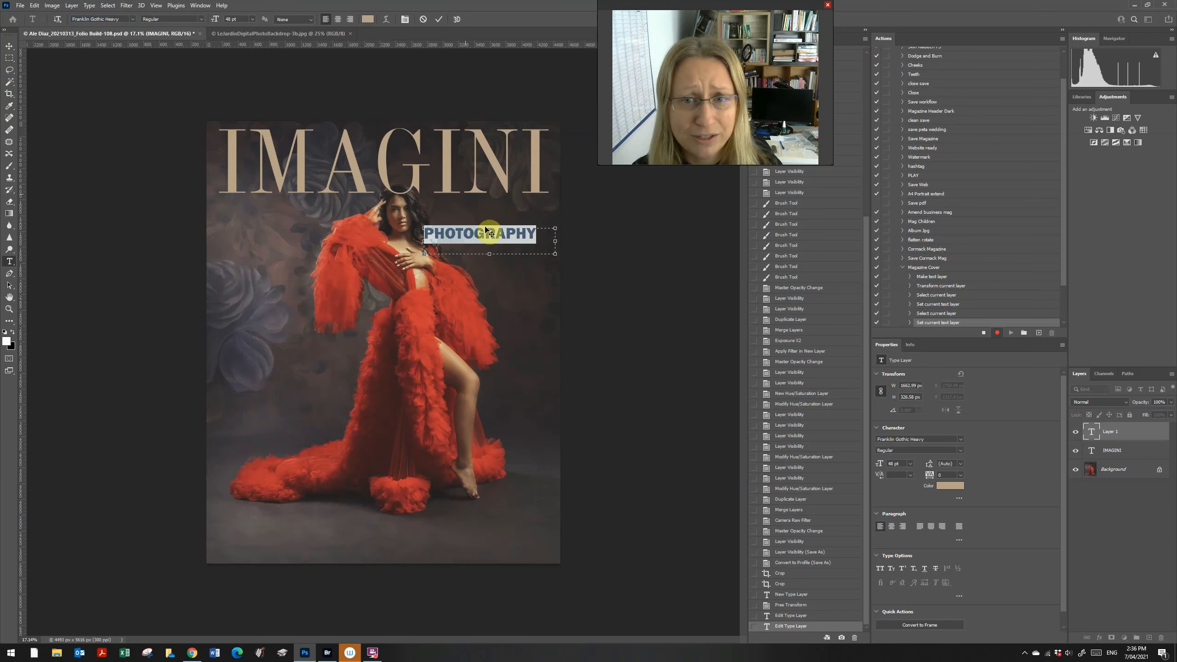
left_click(11, 47)
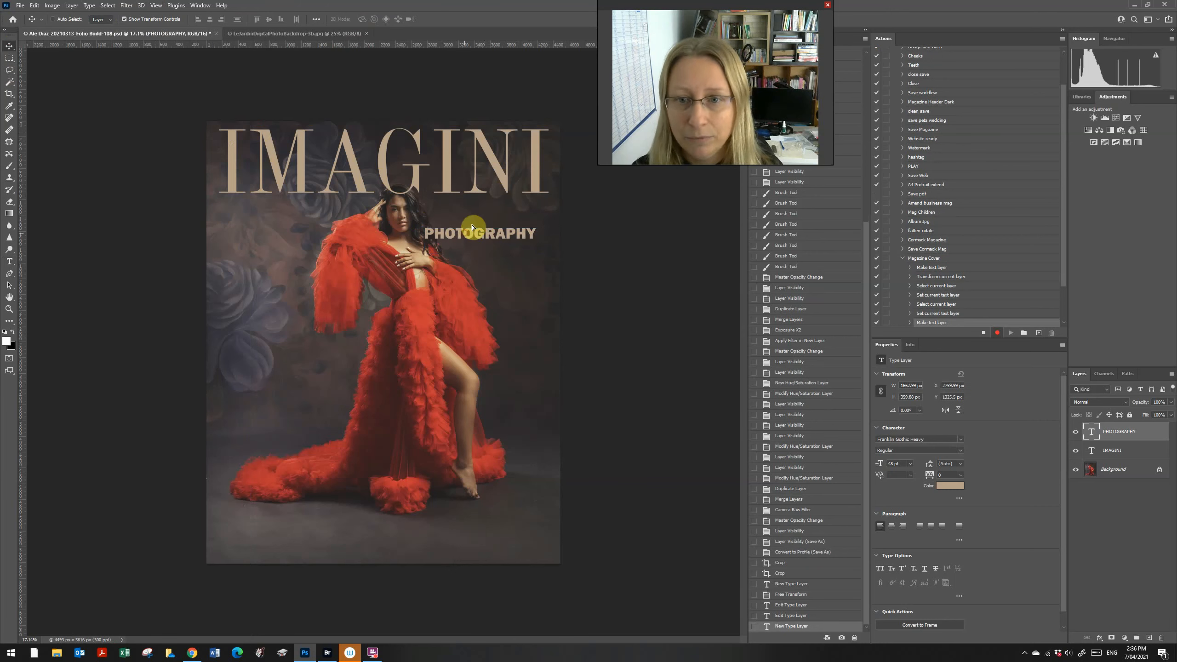
left_click_drag(473, 227, 484, 200)
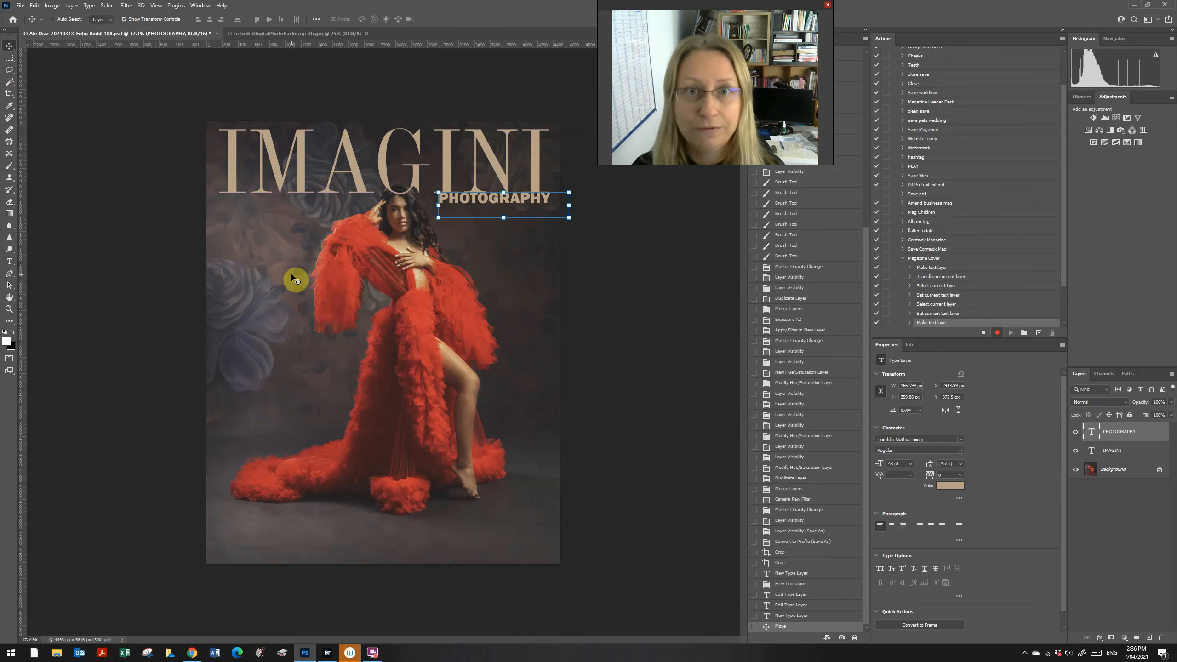
key("Down")
key("Down")
key("Down")
key("Down")
key("Down")
key("Left")
key("Left")
key("Left")
key("Left")
key("Left")
key("Left")
key("Left")
key("Left")
key("Left")
key("Left")
key("Left")
key("Left")
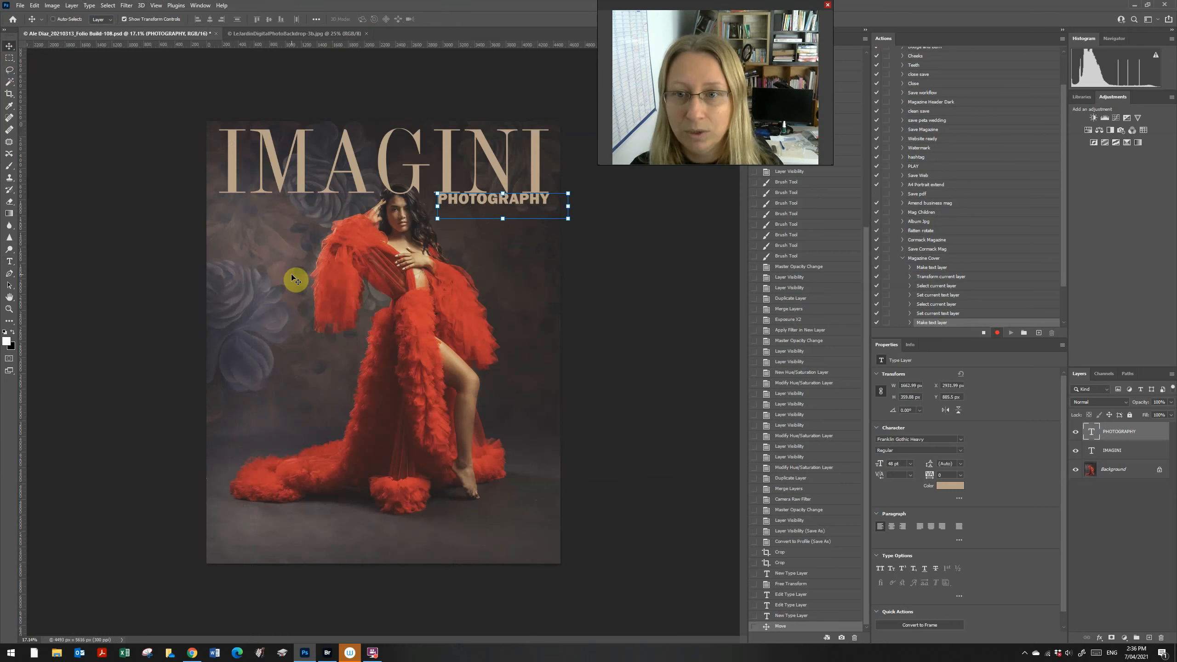
Step: Nudge PHOTOGRAPHY further left under the right end of IMAGINI, previewing its placement
left_click(9, 58)
left_click(9, 46)
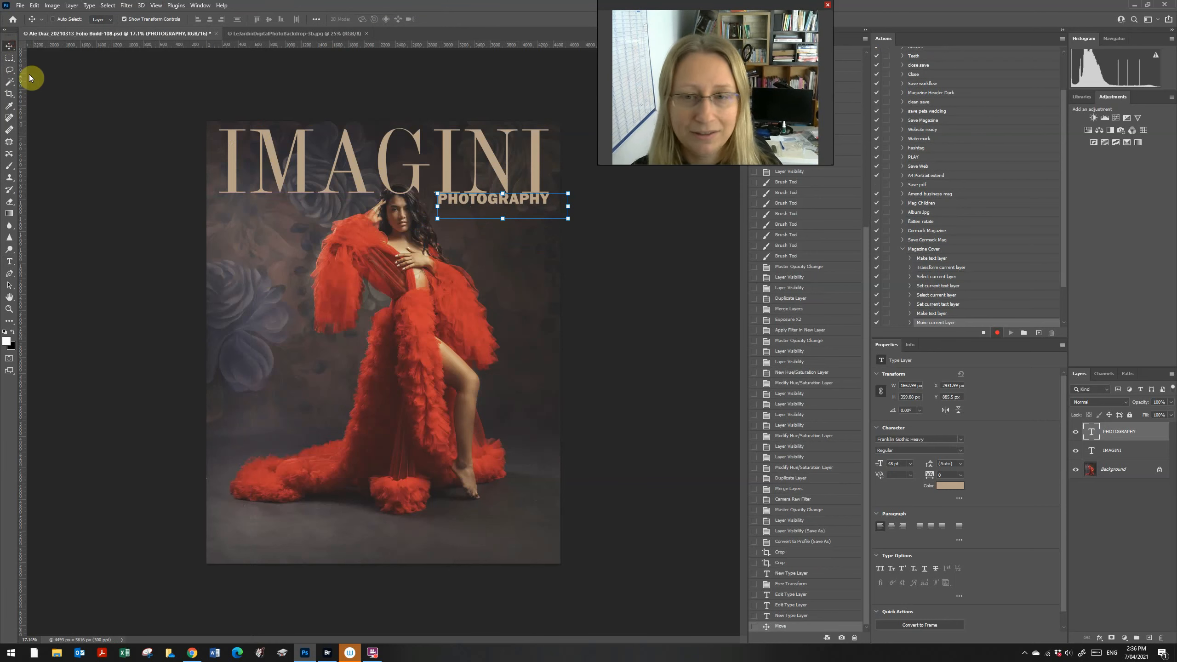
key("Left")
key("Left")
key("Left")
key("Left")
key("Left")
key("Left")
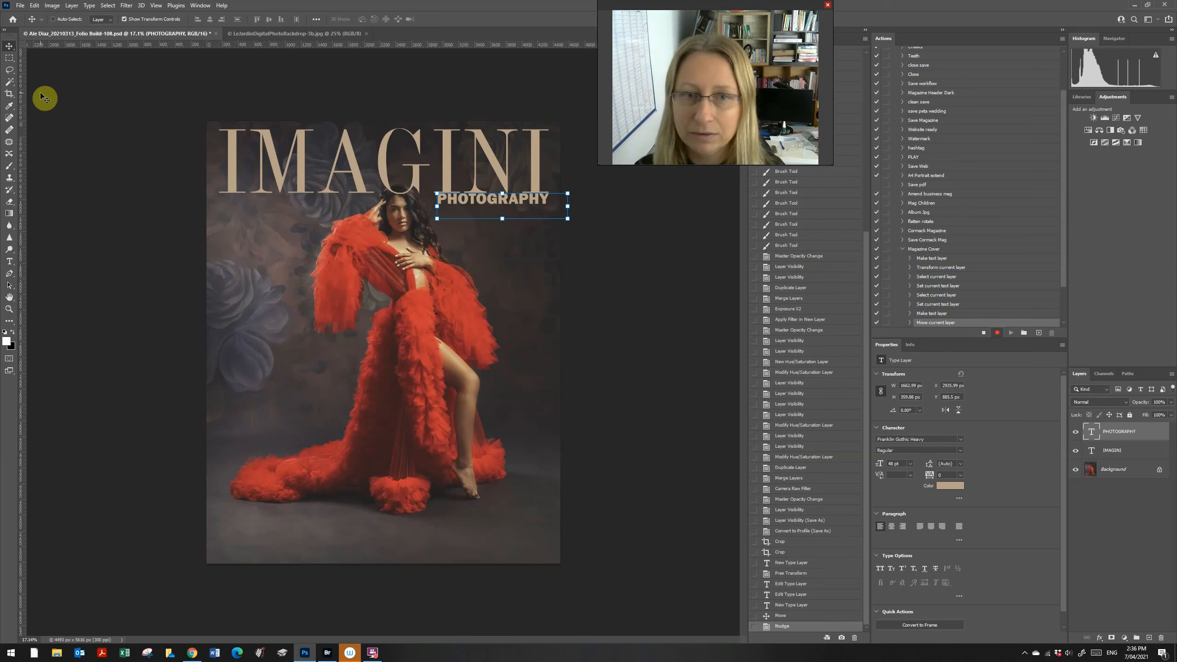
left_click(9, 58)
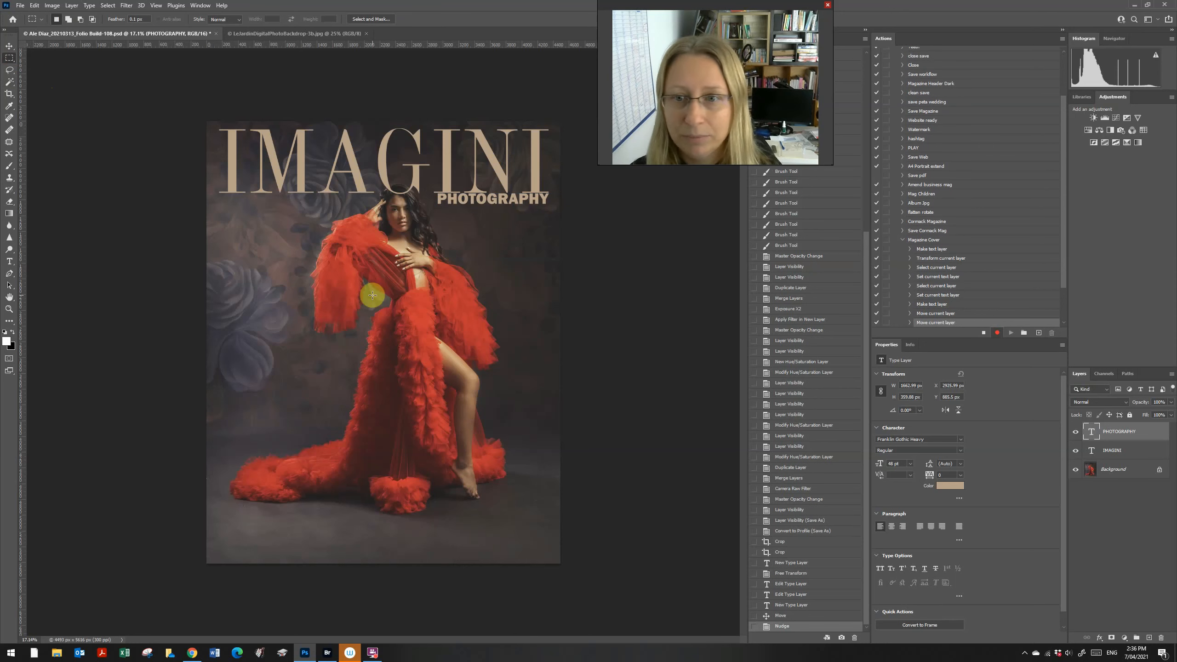
left_click(10, 46)
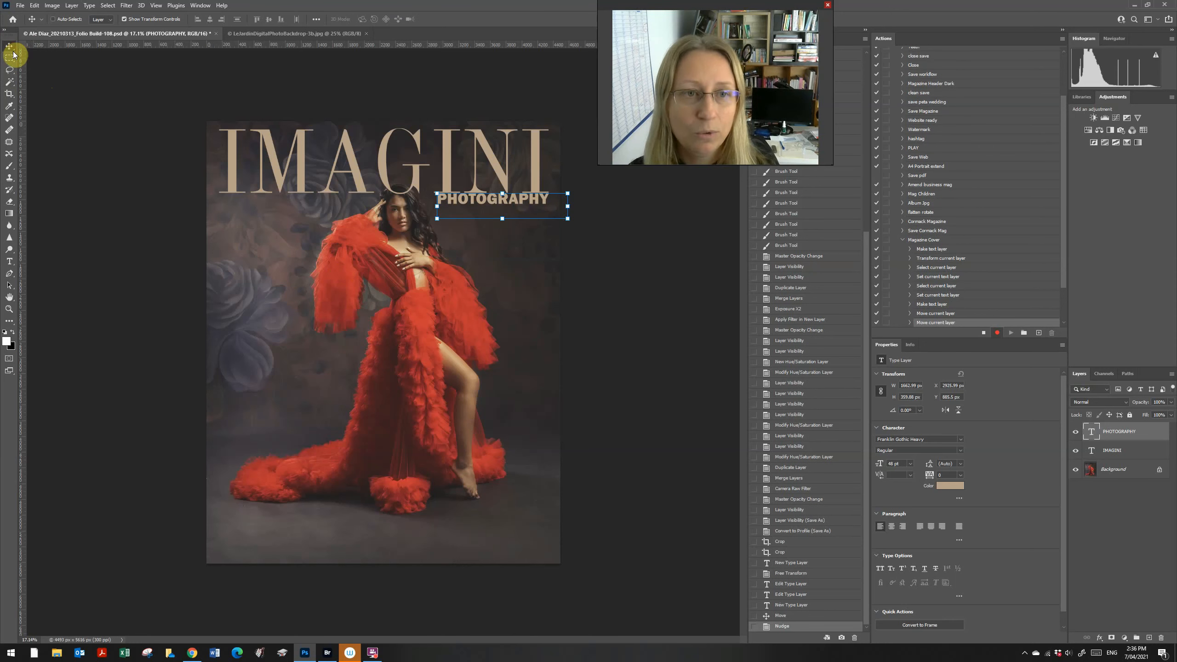
key("Left")
key("Left")
key("Left")
key("Left")
key("Left")
key("Left")
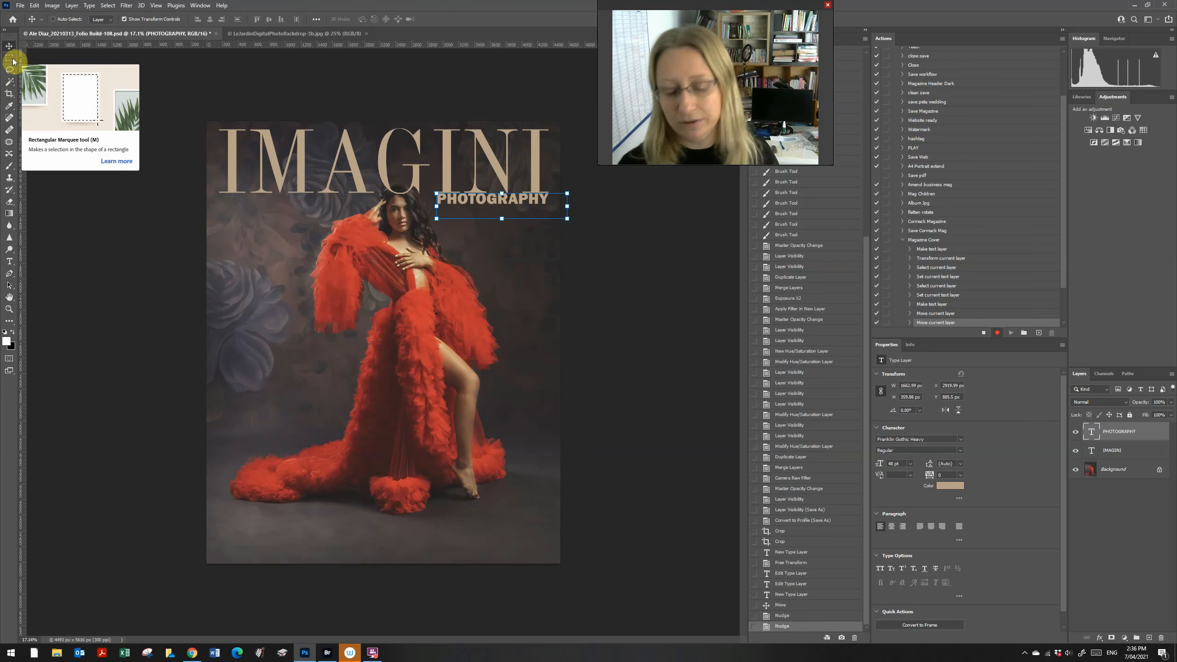
Step: Select the PHOTOGRAPHY text and change its colour to pale grey cecdcc
key("t")
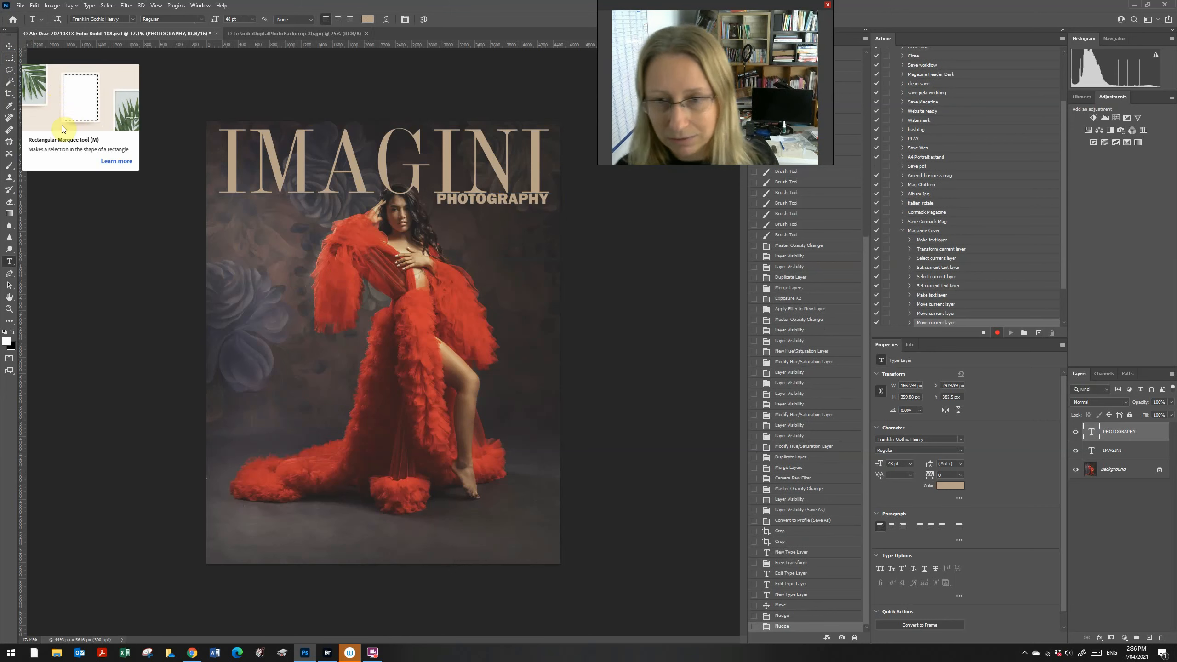
left_click(512, 199)
left_click_drag(550, 200, 437, 204)
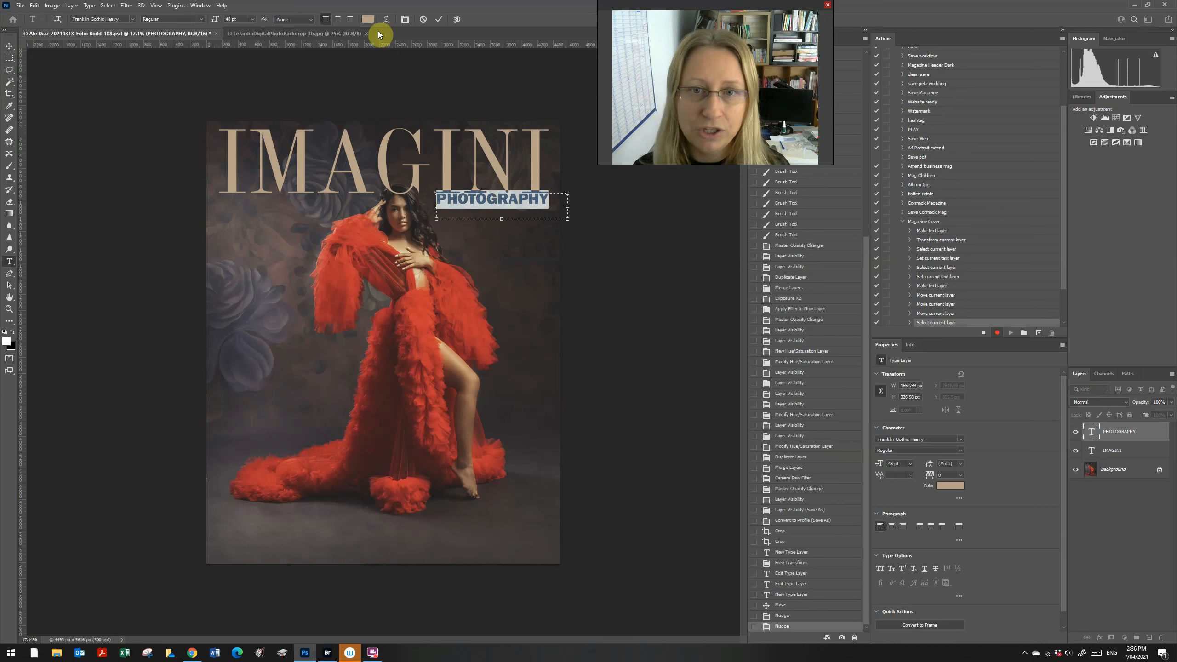
left_click(368, 19)
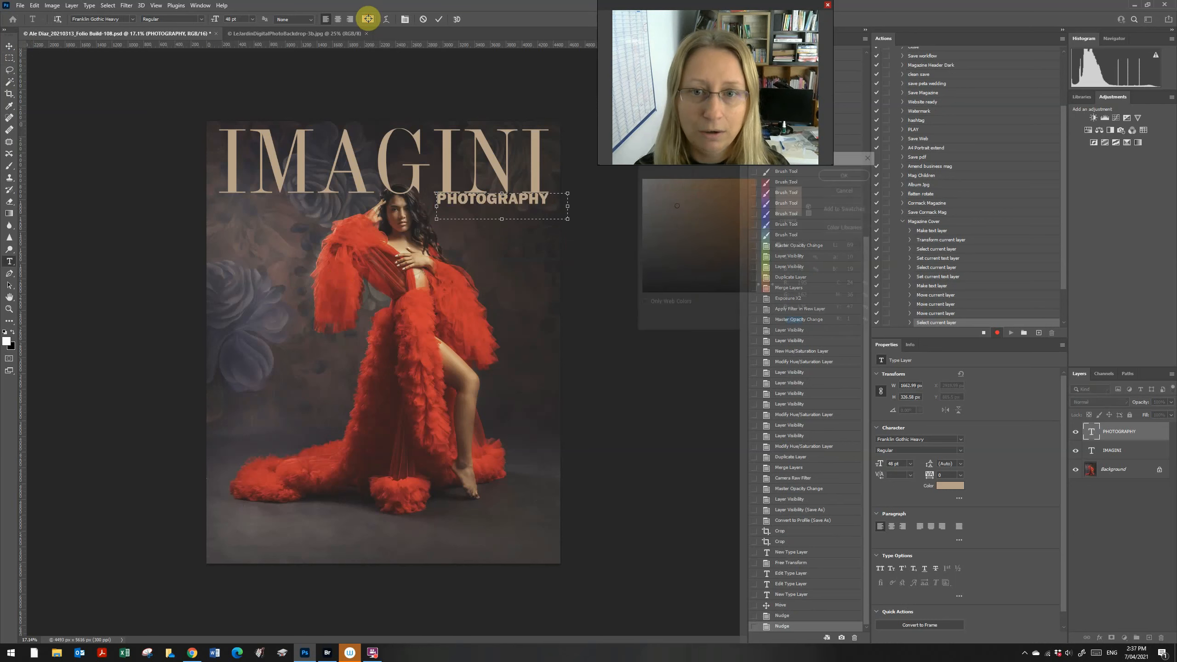
left_click(642, 226)
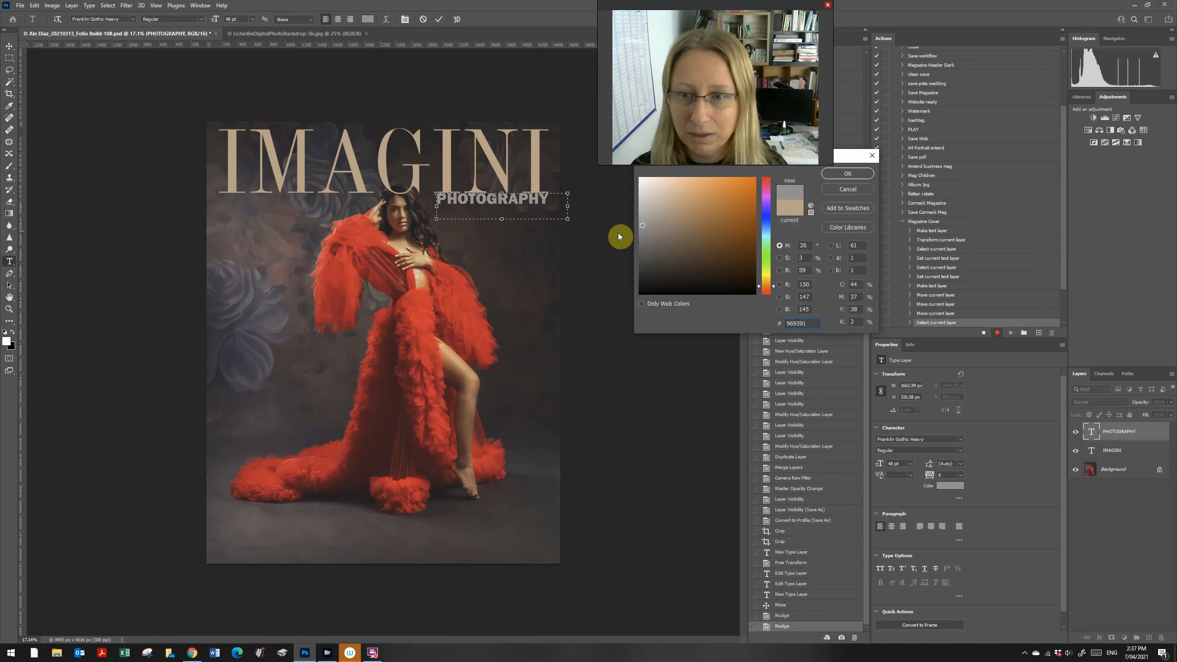
left_click(671, 199)
left_click(683, 235)
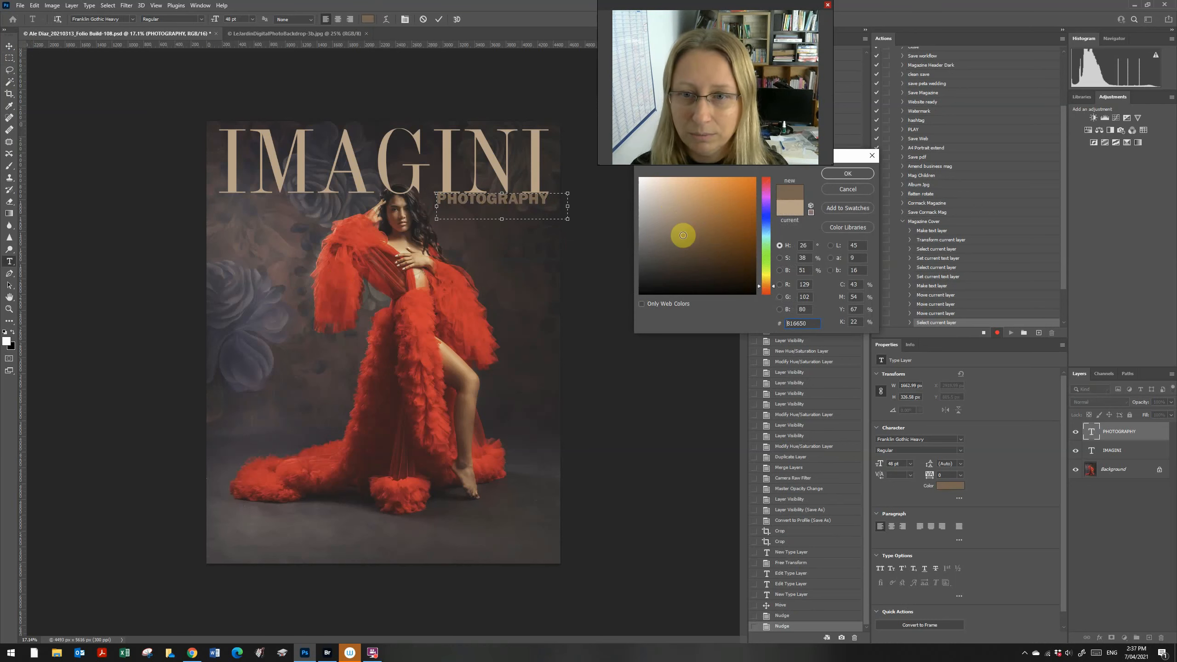
left_click(737, 221)
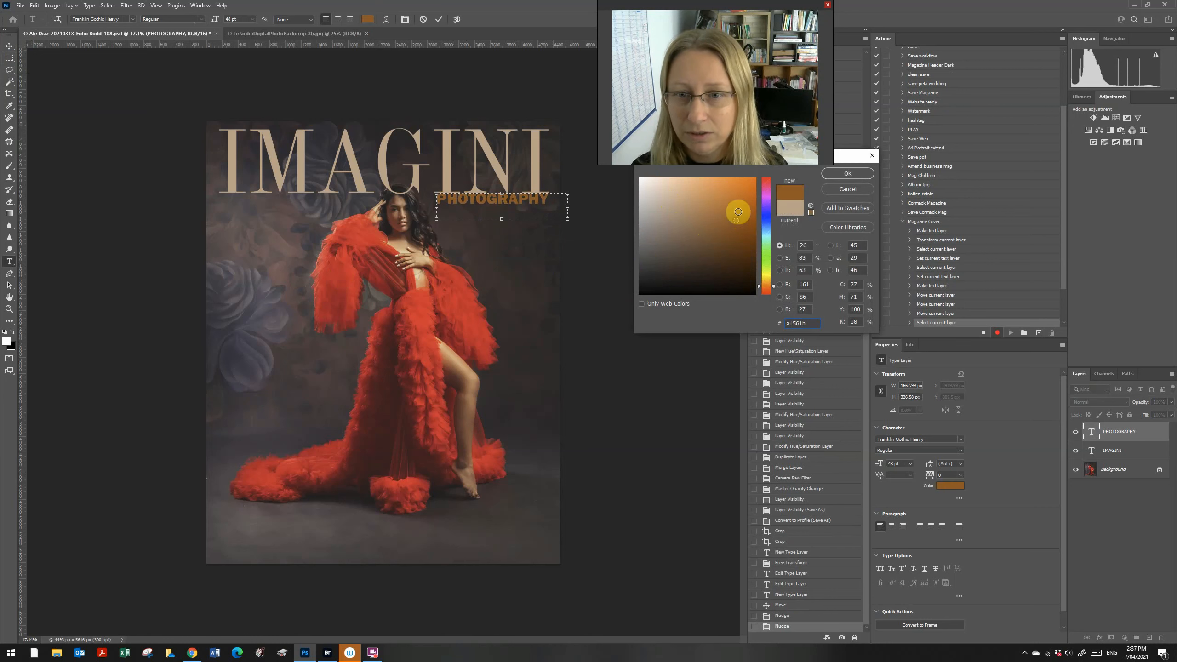
left_click(743, 190)
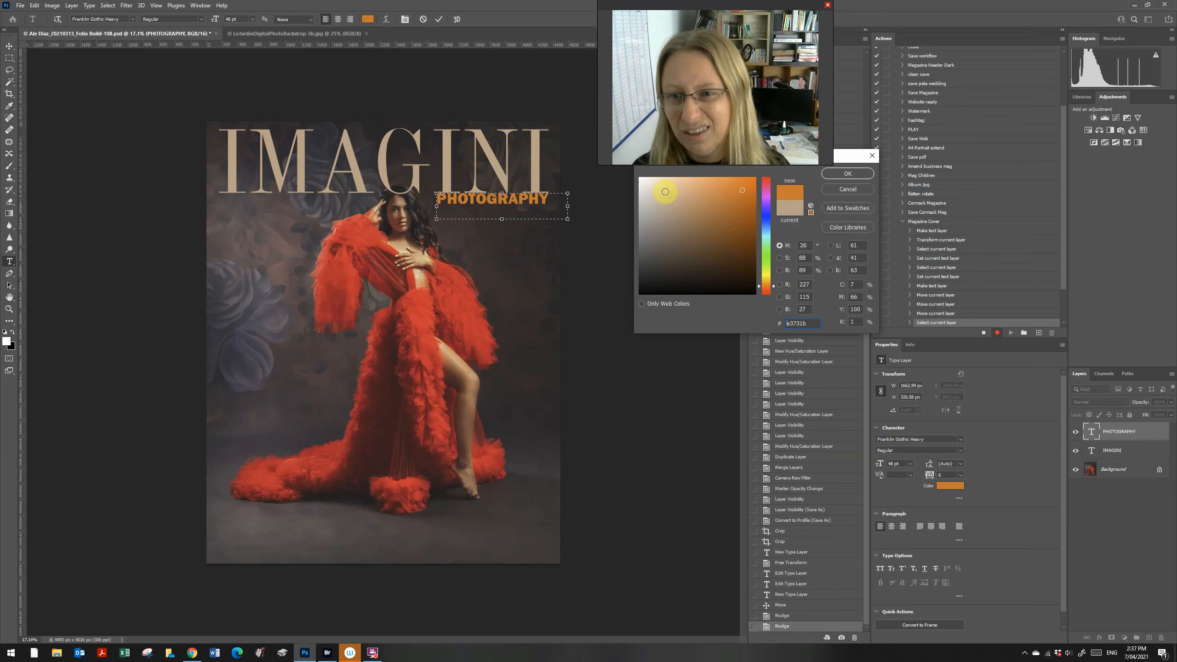
left_click(653, 188)
left_click(646, 202)
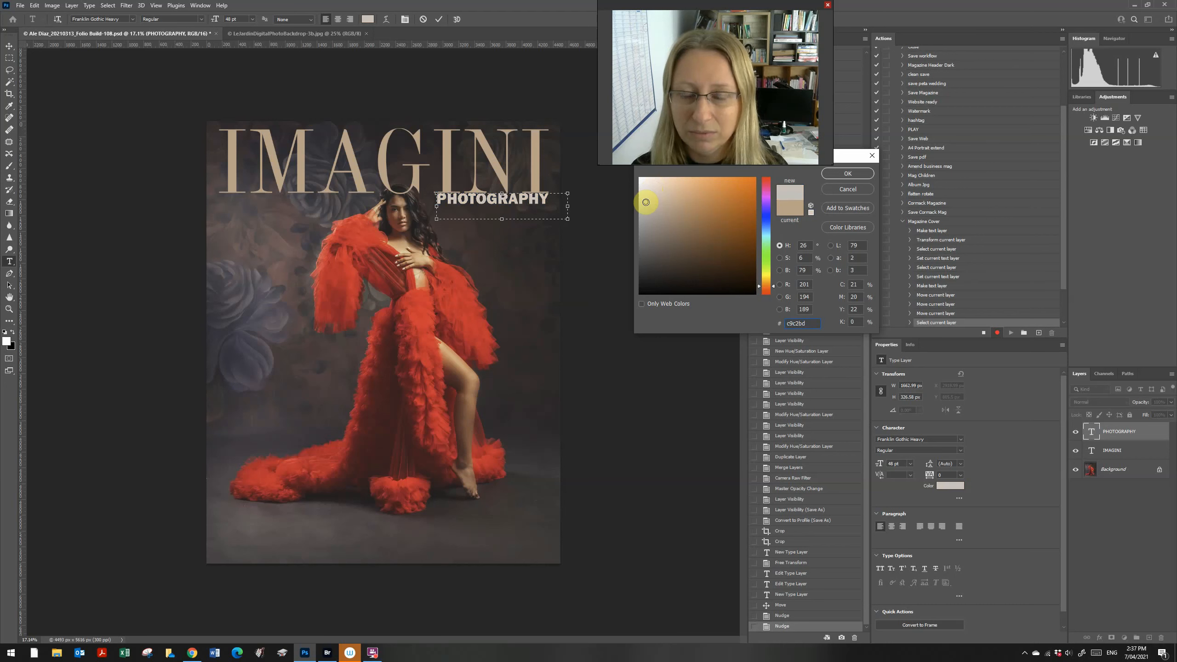
left_click_drag(644, 255, 640, 200)
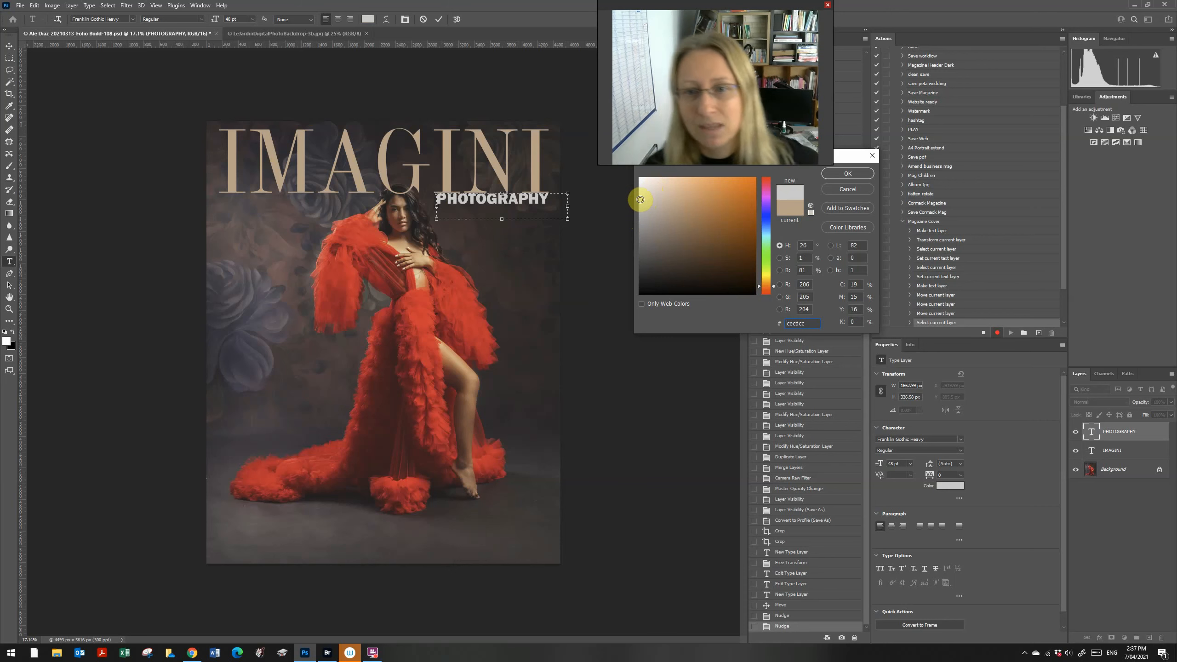
Step: Apply the light grey colour to PHOTOGRAPHY and shrink it to 36 pt
left_click(828, 172)
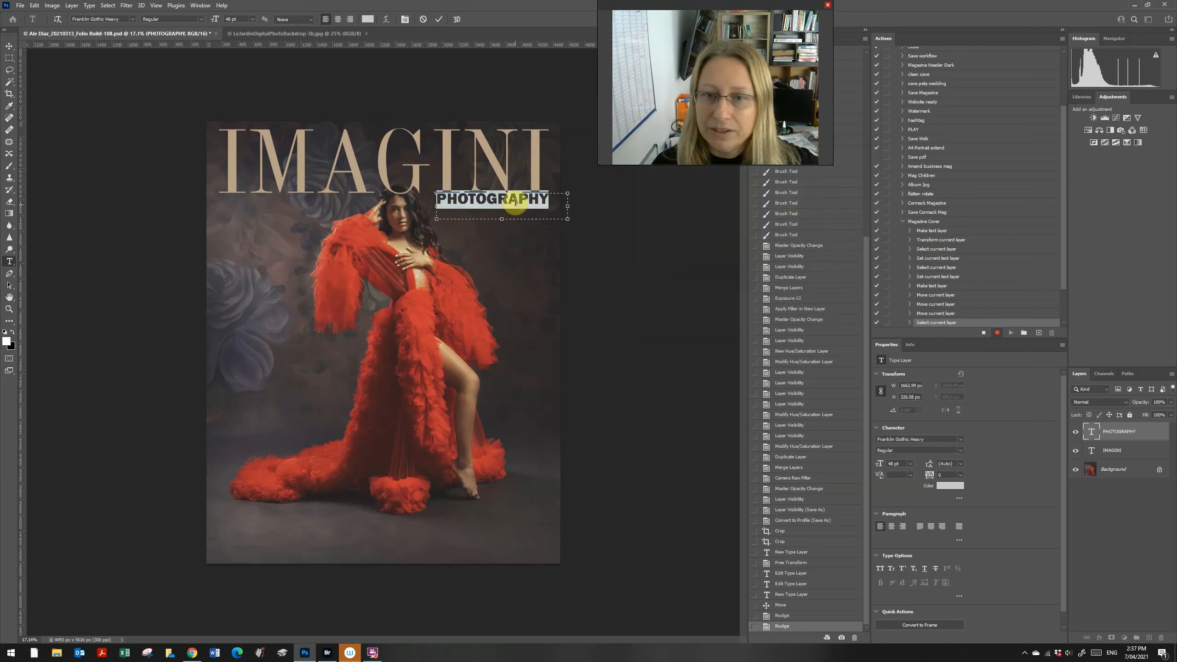
left_click(252, 19)
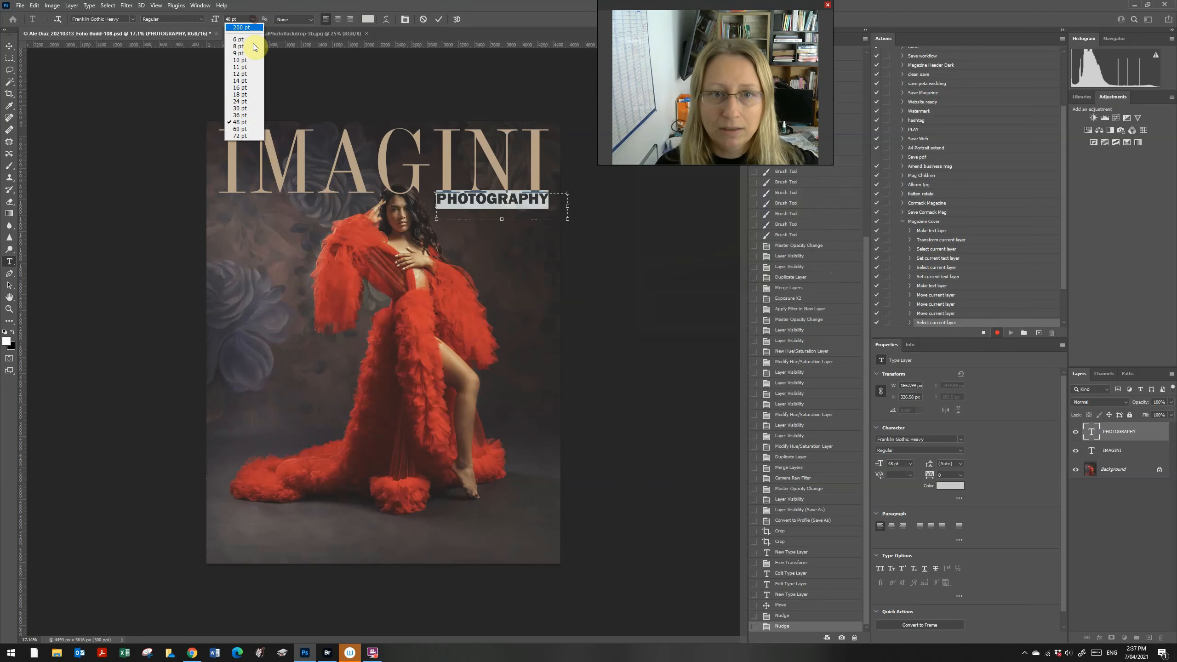
left_click(250, 114)
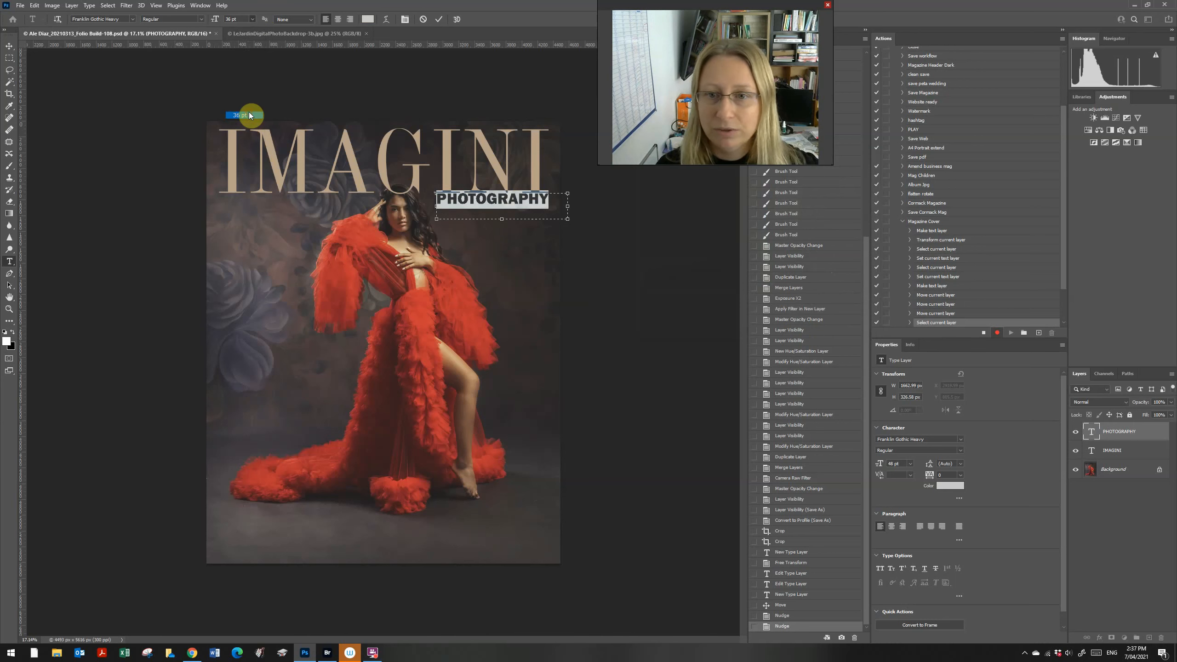
Step: Position PHOTOGRAPHY just under the end of the IMAGINI masthead, then pick the Type tool
left_click(10, 46)
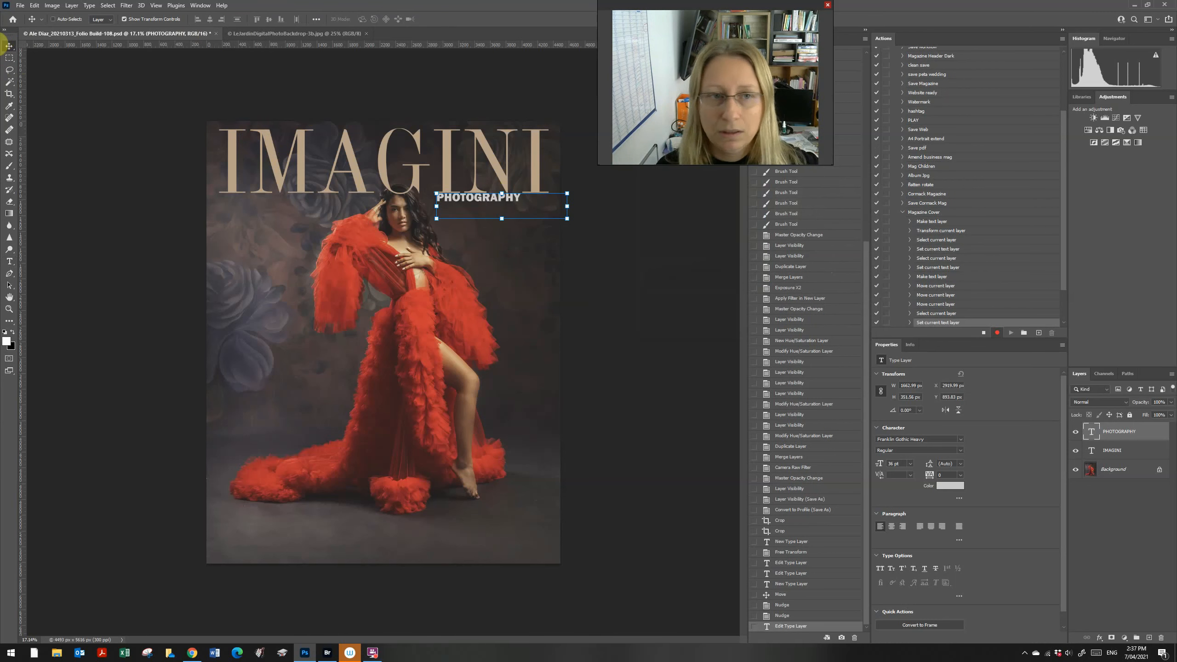
left_click_drag(499, 205, 525, 204)
key("shift+Right")
key("shift+Right")
key("shift+Right")
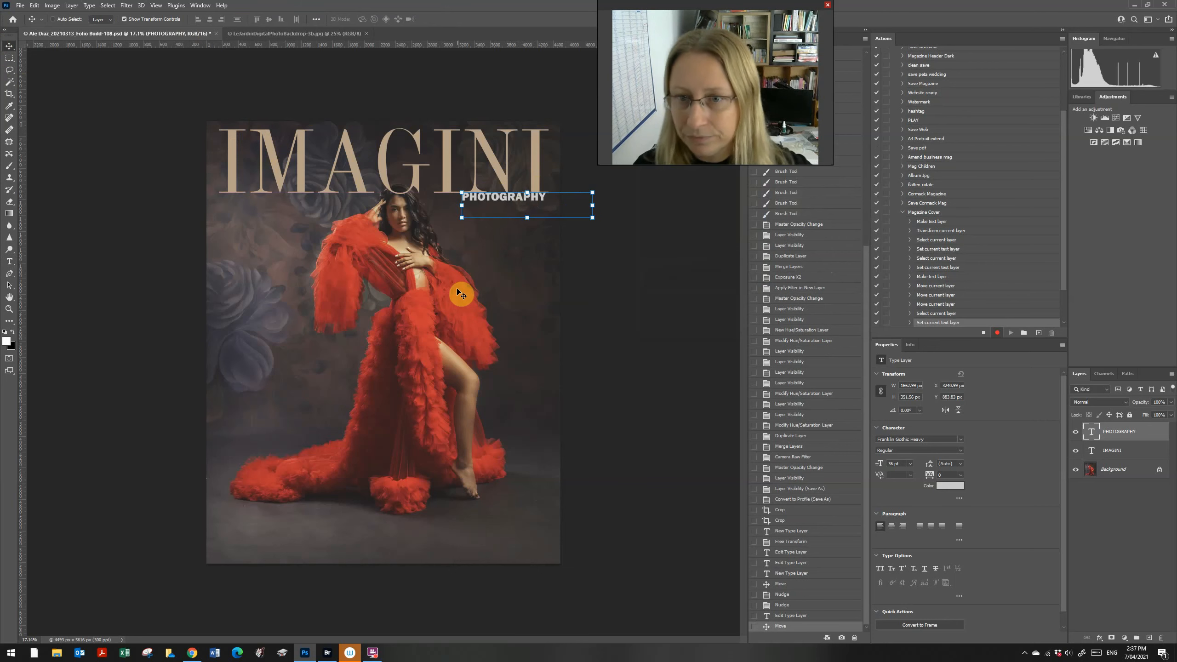
key("Right")
key("Down")
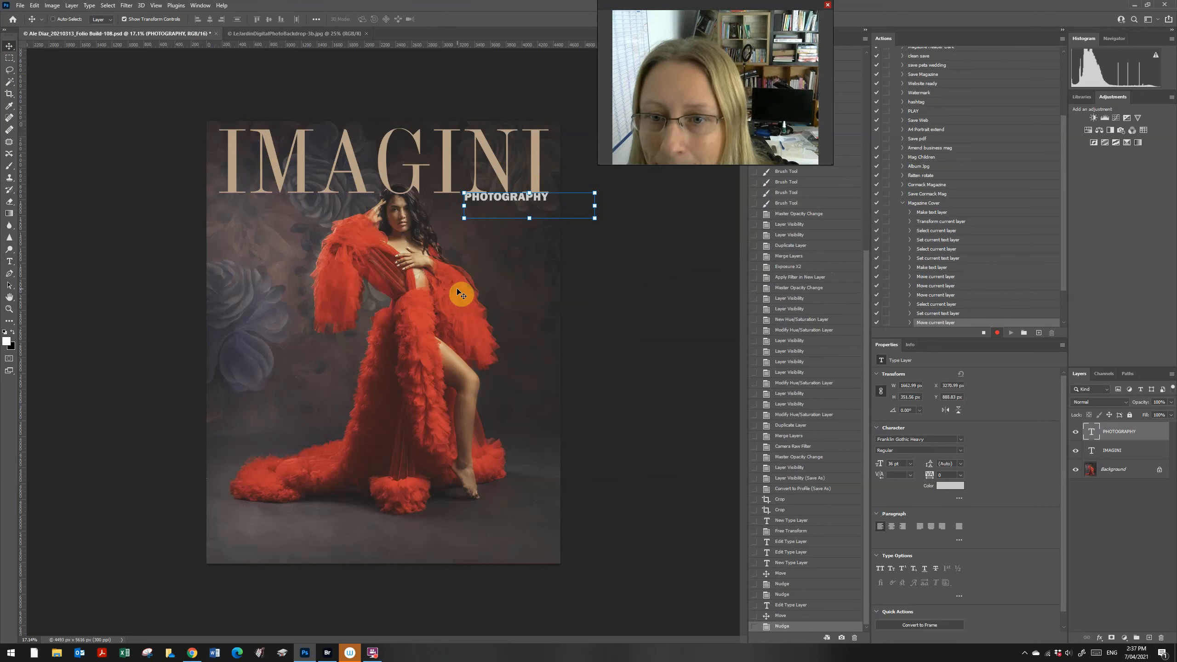
left_click(9, 58)
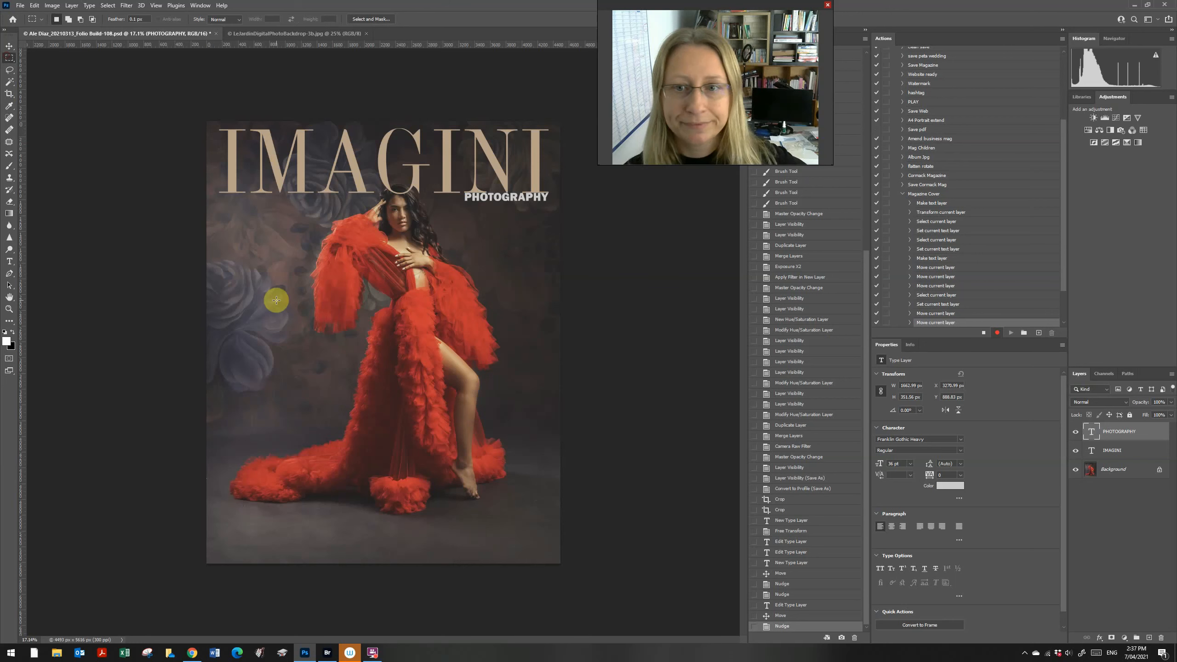
left_click(8, 47)
key("Down")
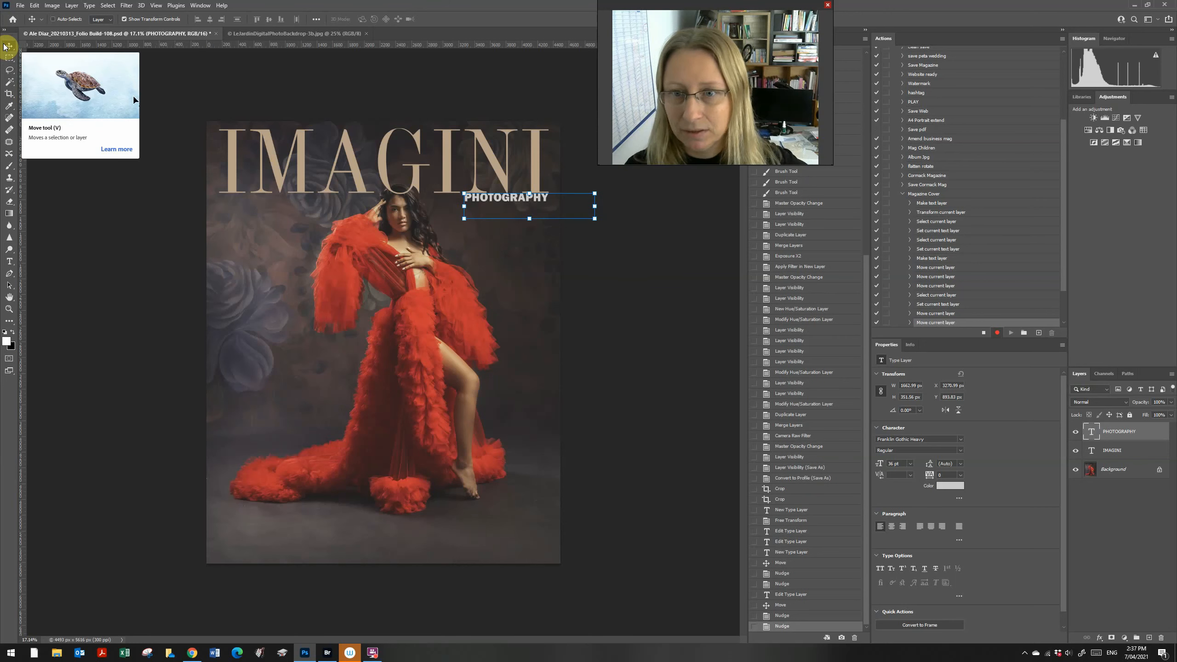
key("Down")
left_click(9, 58)
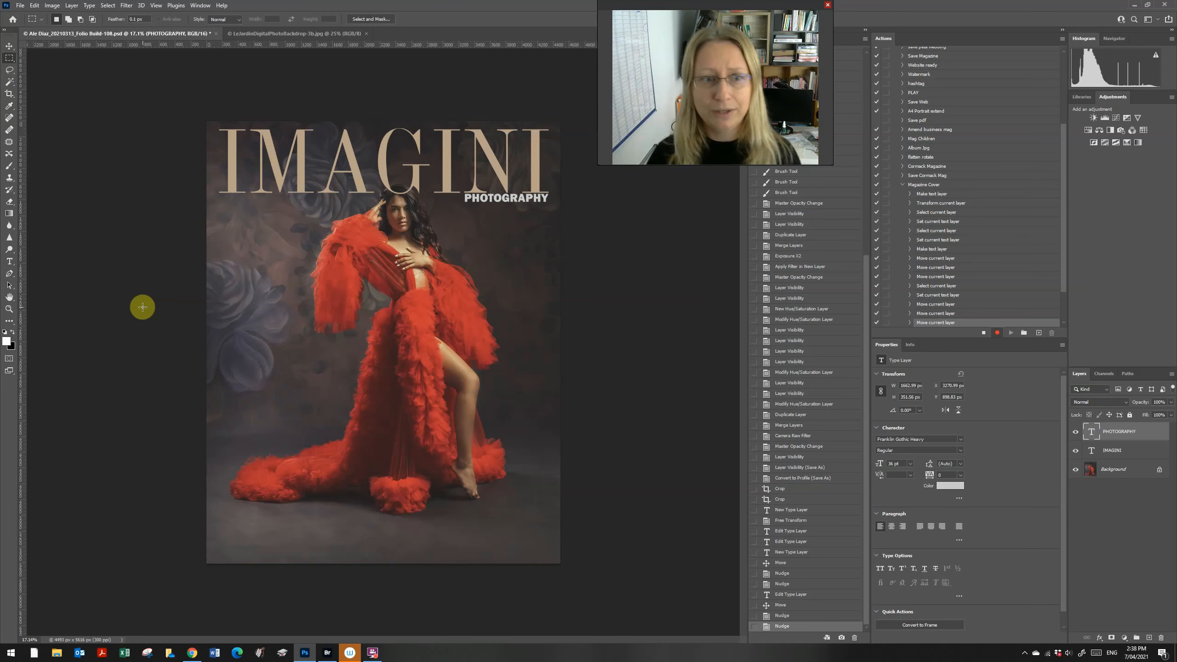
key("t")
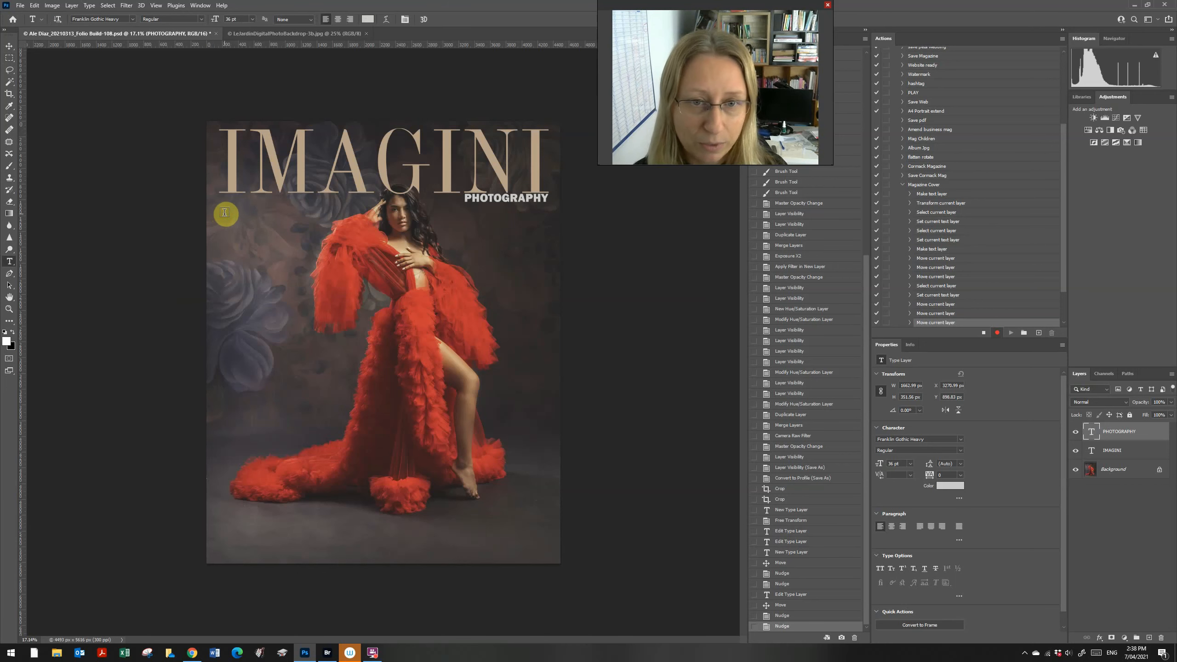
Step: Draw an Arial paragraph box on the cover's left and type the BOUDOIR-to-HEADSHOTS list with YOU
left_click_drag(225, 215, 344, 436)
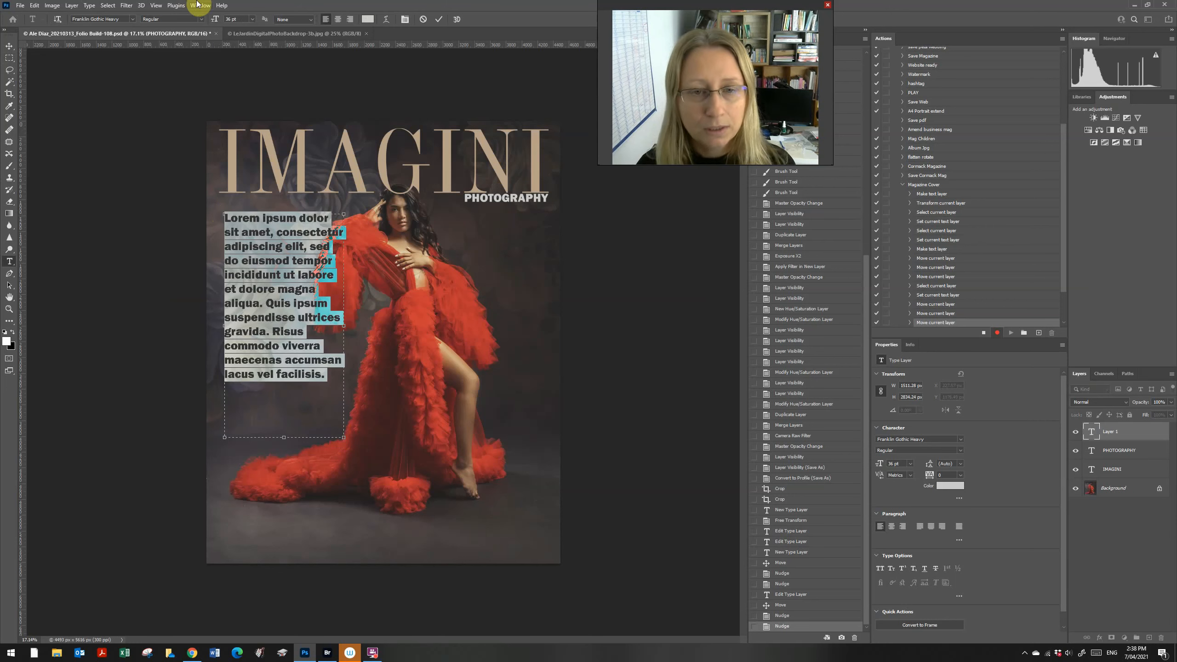
left_click(132, 19)
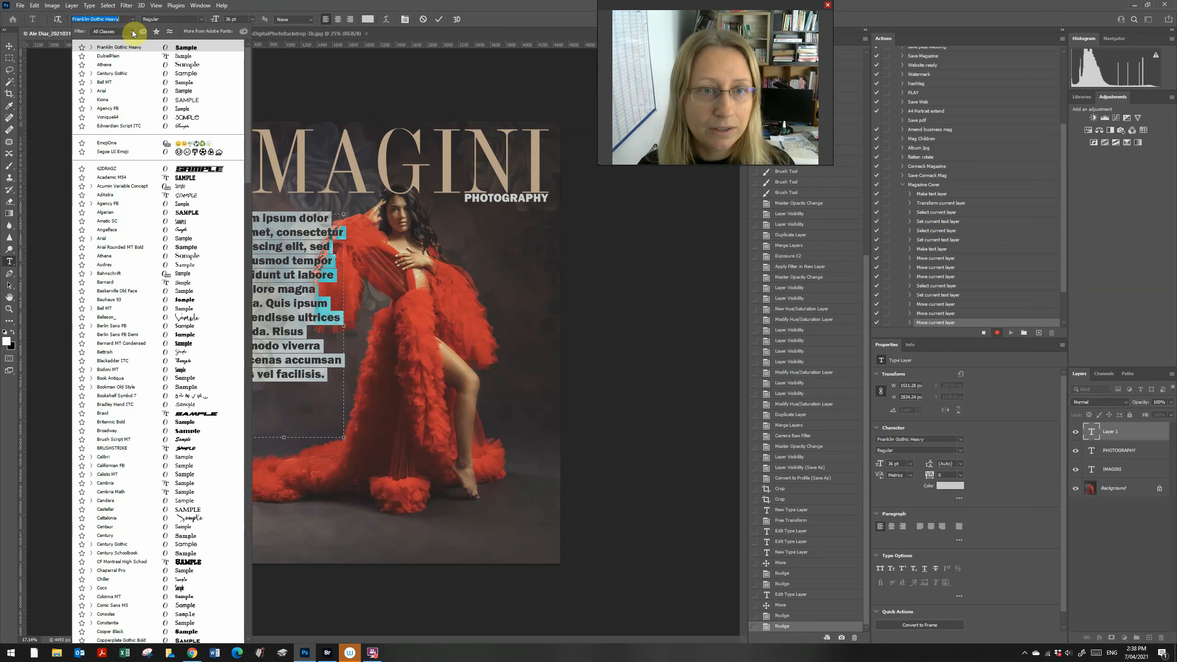
left_click(112, 91)
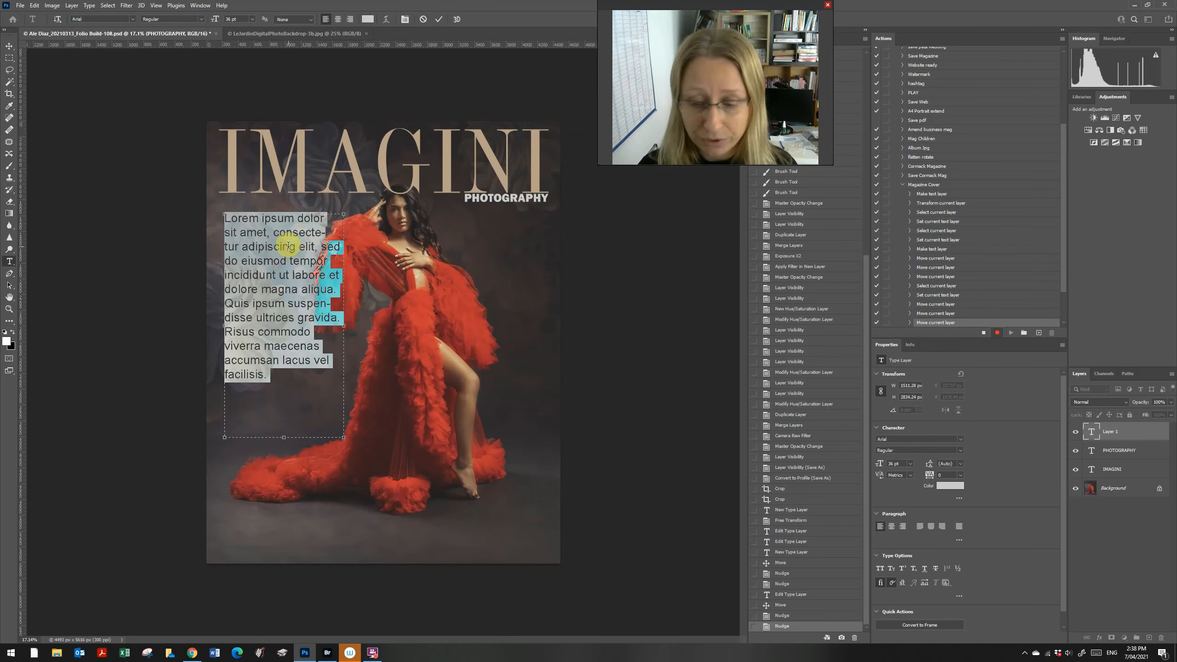
type("BOUDOIR")
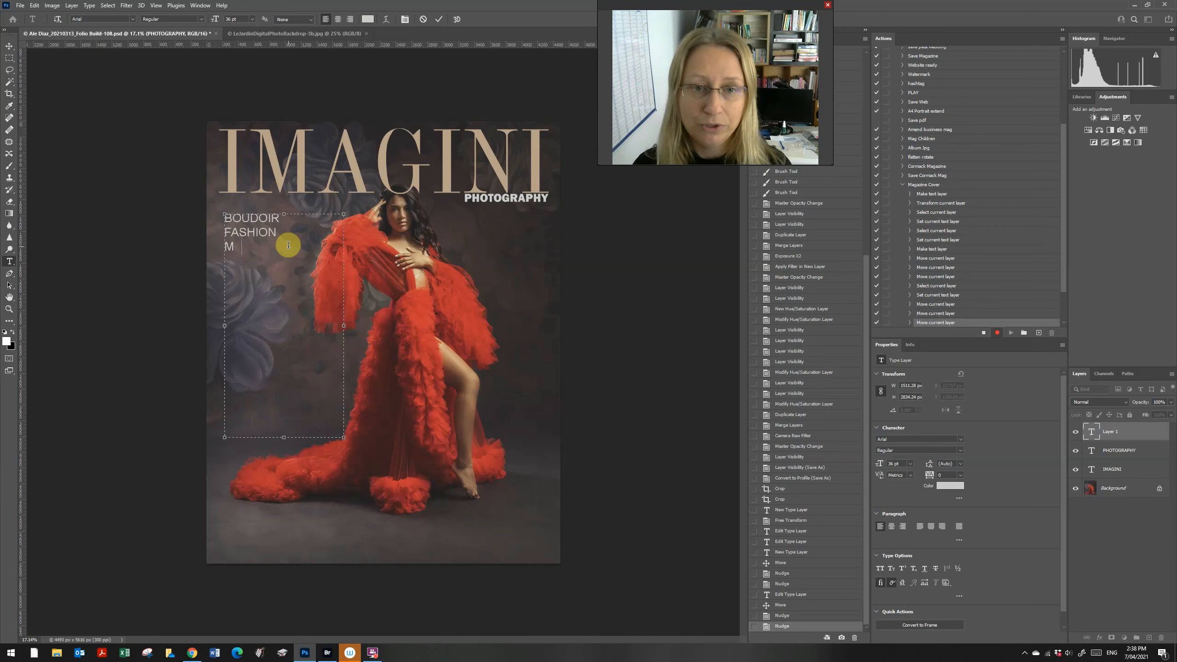
type("NITY")
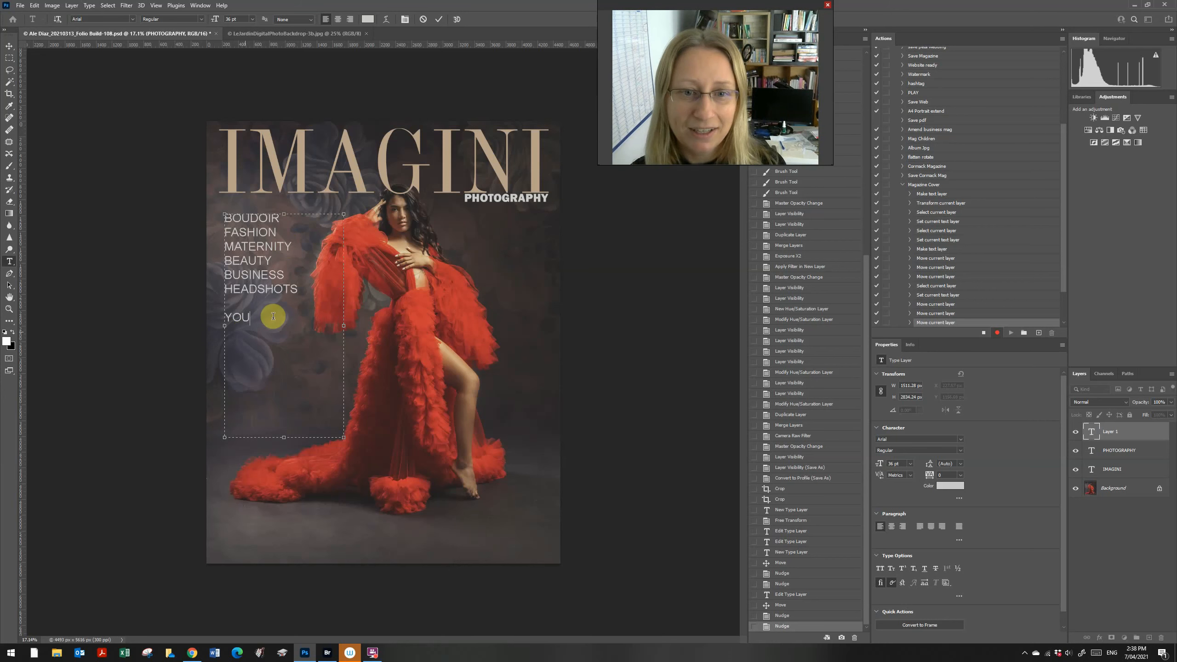
Step: Enlarge the word YOU to 60 pt
double_click(236, 317)
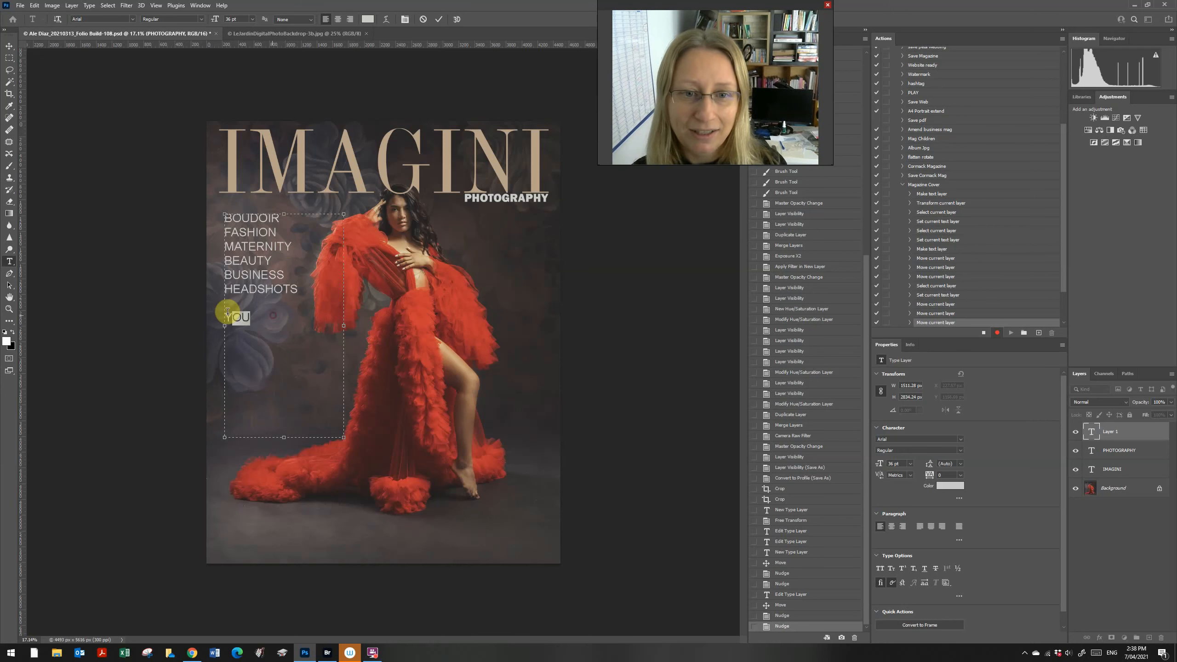
left_click(253, 19)
left_click(248, 130)
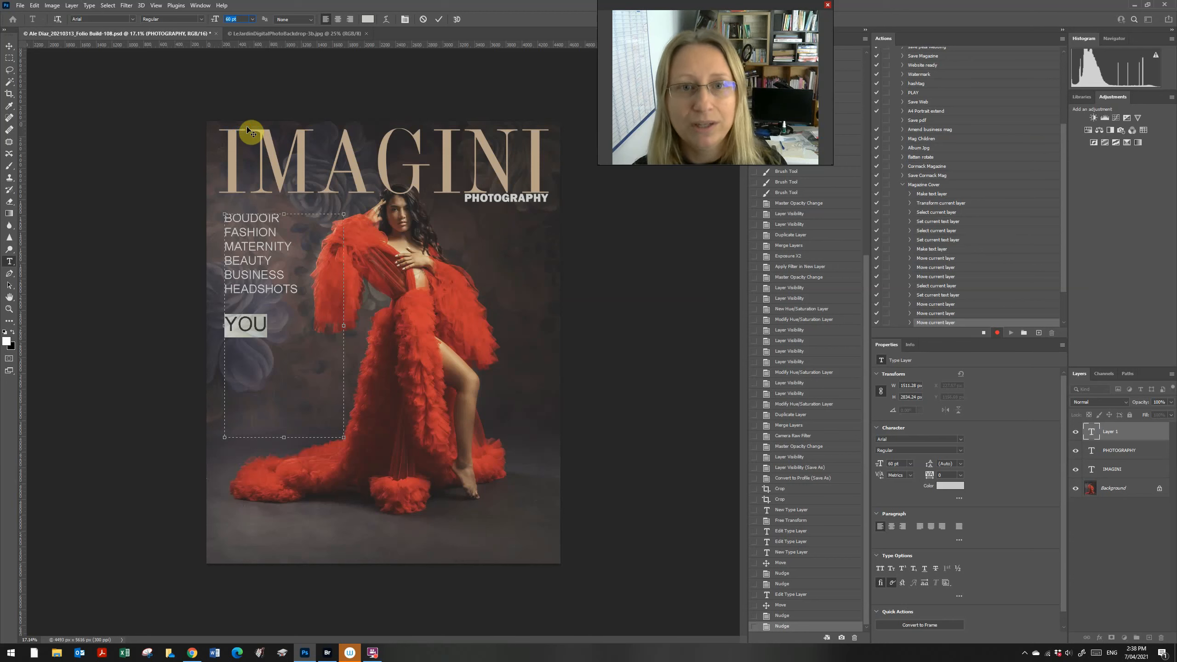
Step: Move the list to the cover's right side and right-align all its lines
left_click(10, 46)
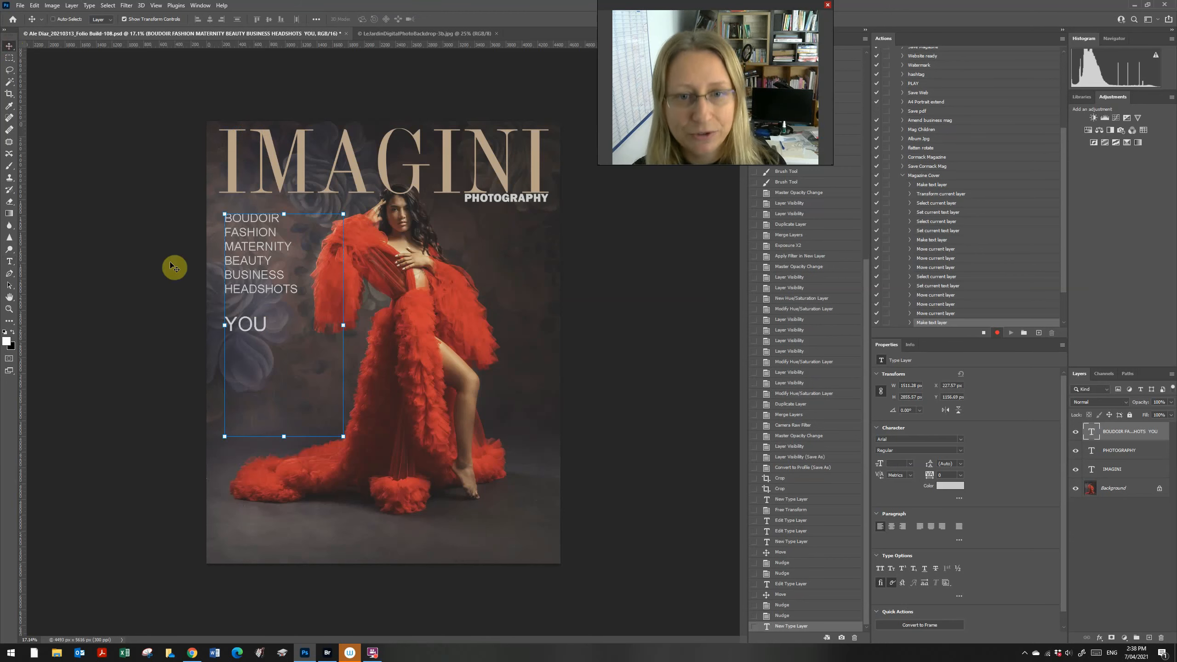
left_click_drag(255, 272, 507, 284)
key("t")
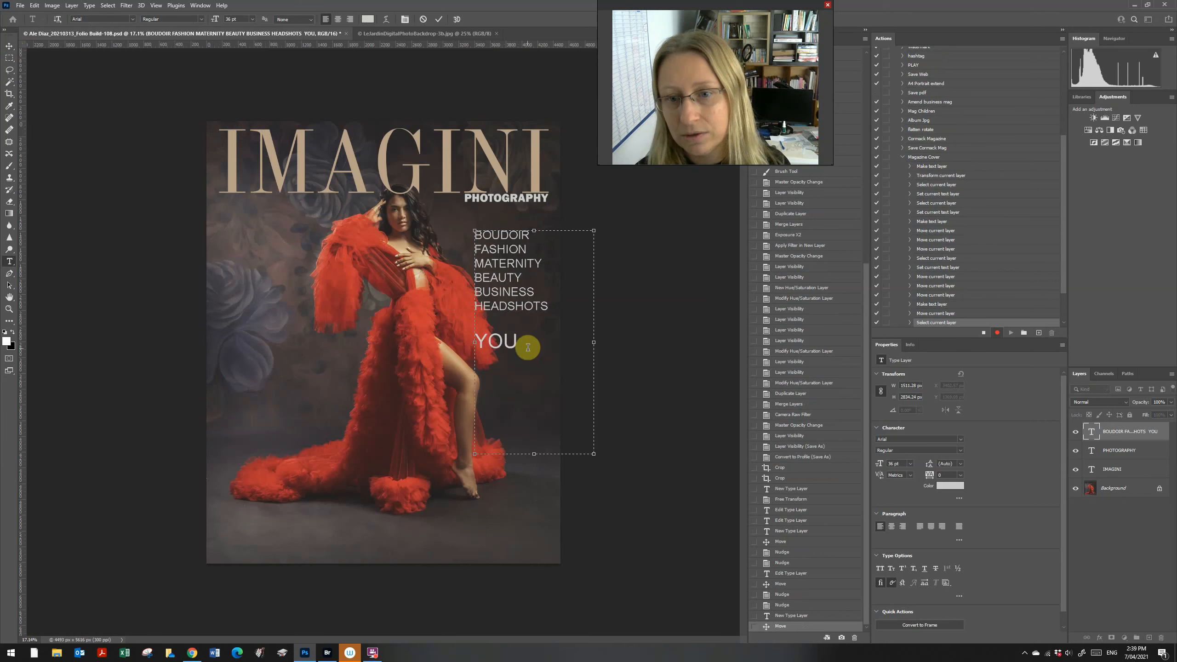
left_click_drag(526, 345, 231, 40)
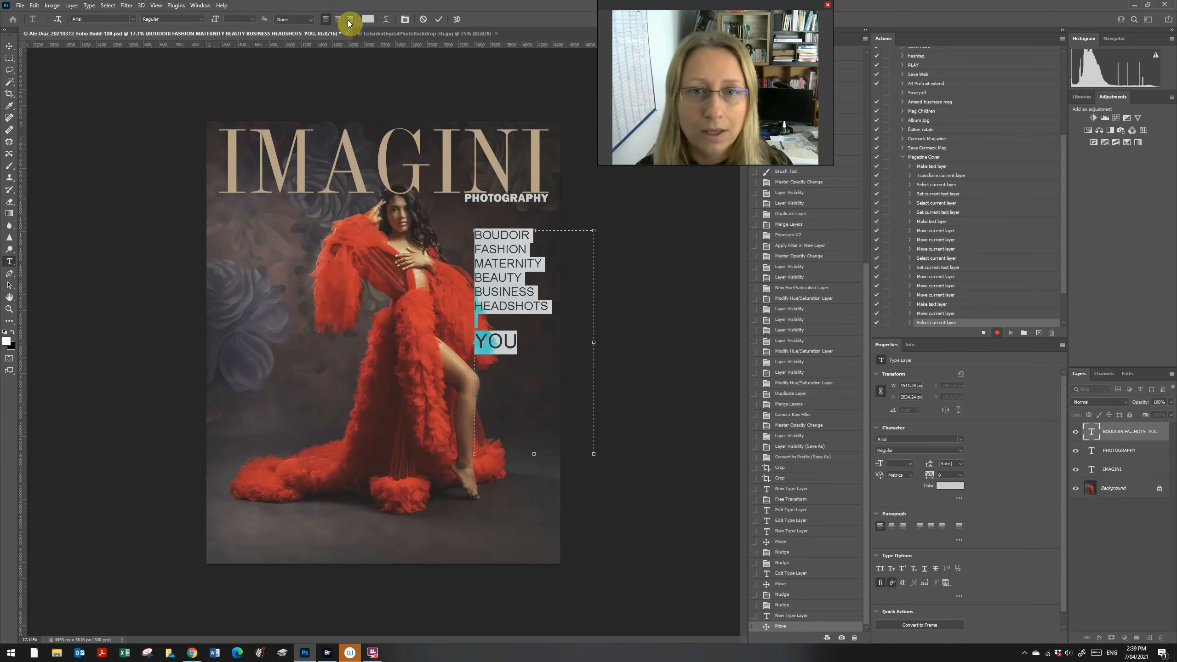
left_click(350, 19)
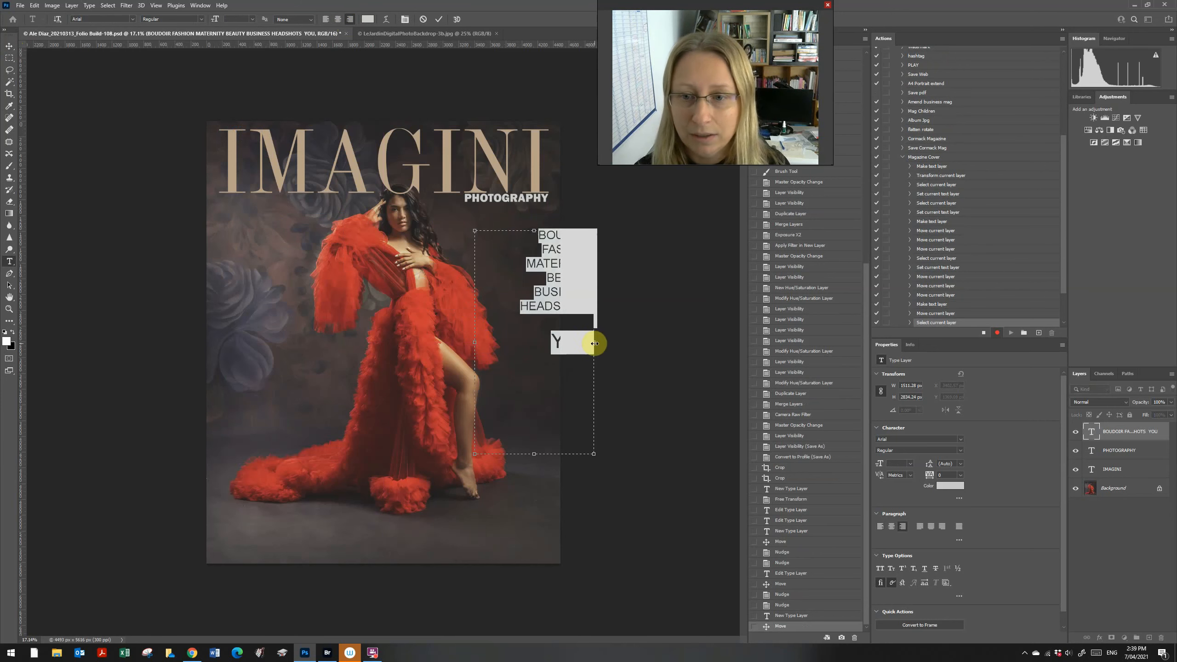
Step: Adjust the text box width and nudge the block slightly lower beneath PHOTOGRAPHY
left_click_drag(594, 342, 551, 341)
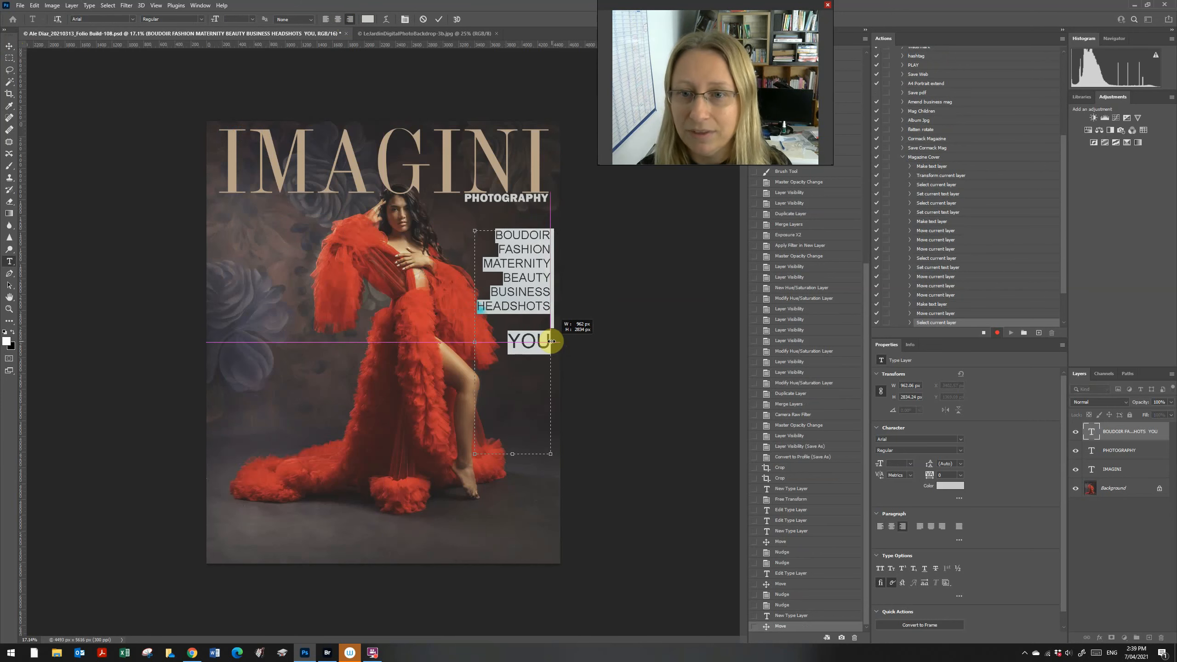
left_click_drag(474, 342, 463, 343)
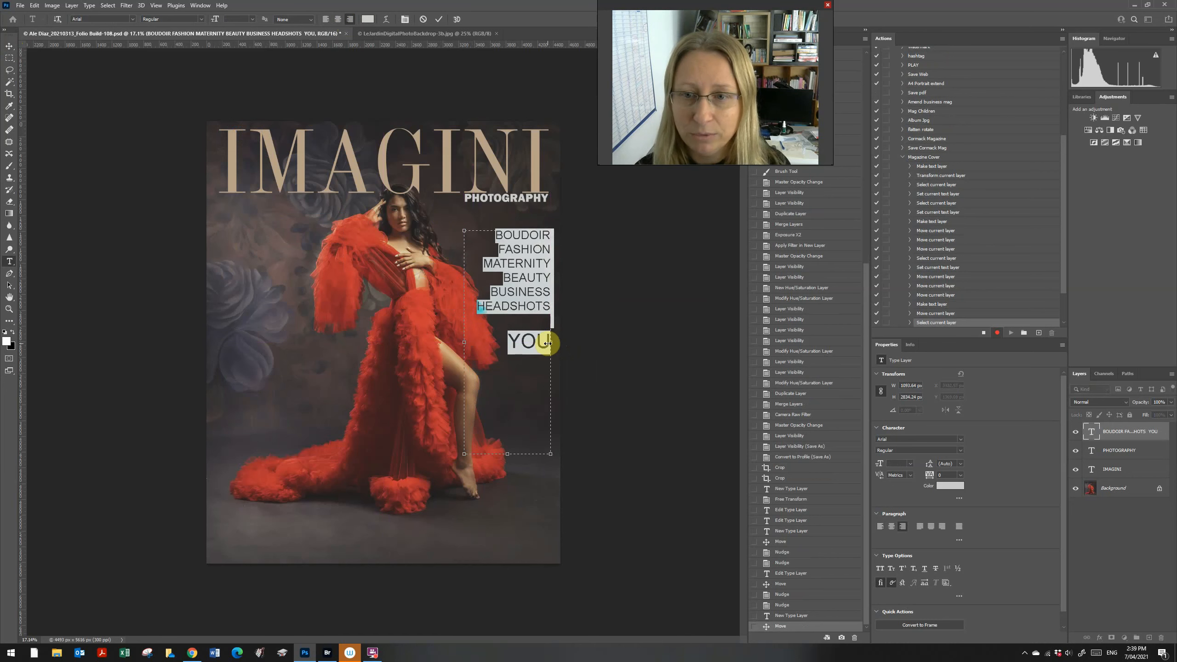
left_click_drag(547, 343, 544, 343)
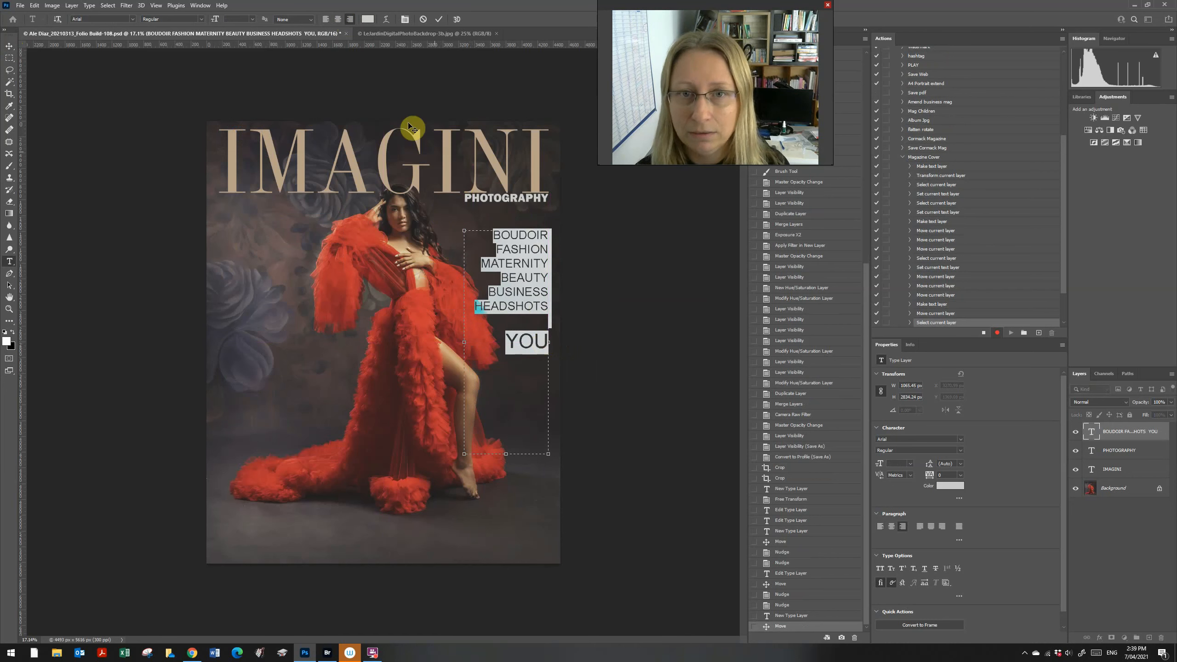
left_click(9, 58)
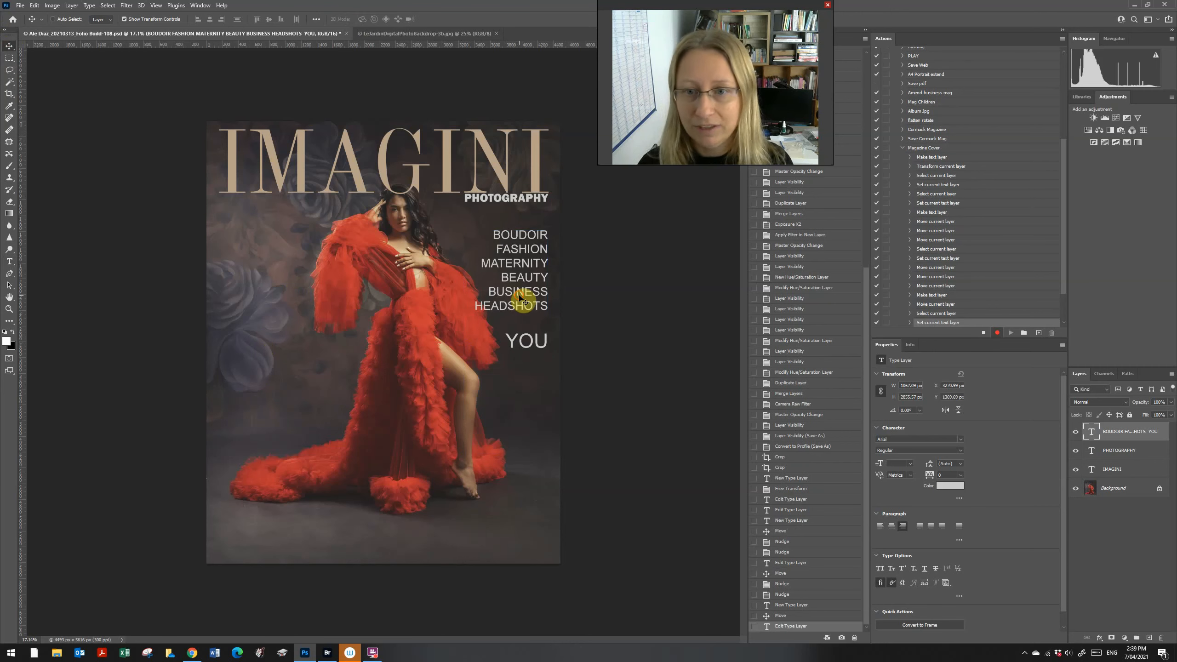
left_click_drag(521, 297, 521, 304)
left_click(10, 57)
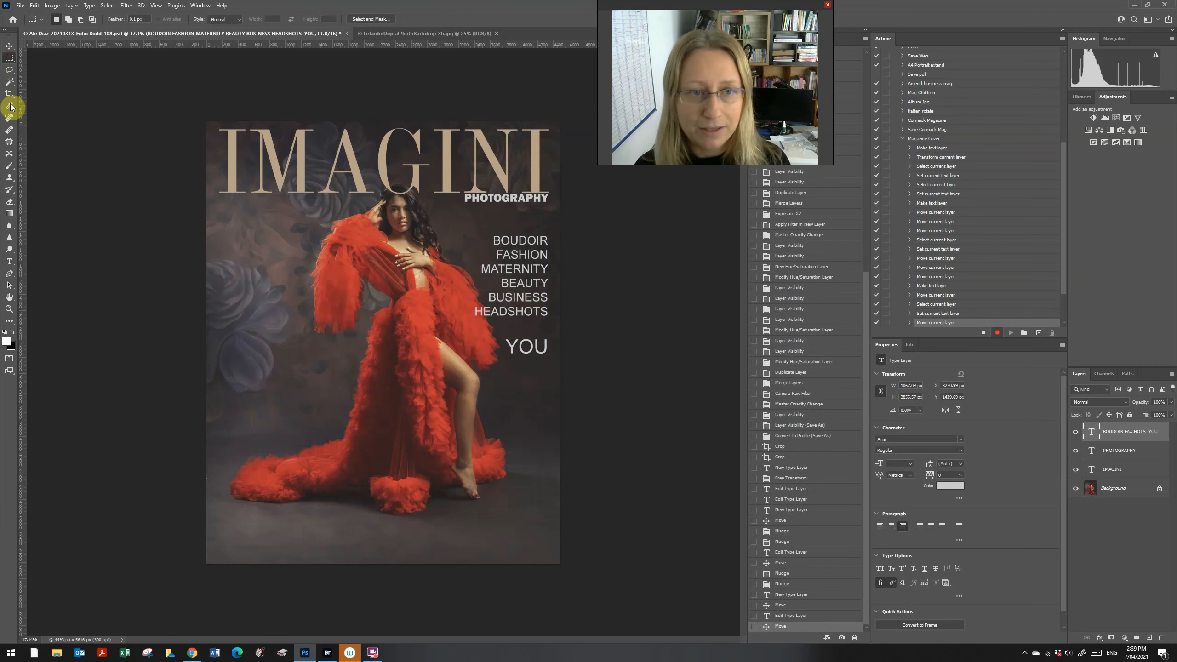
key("t")
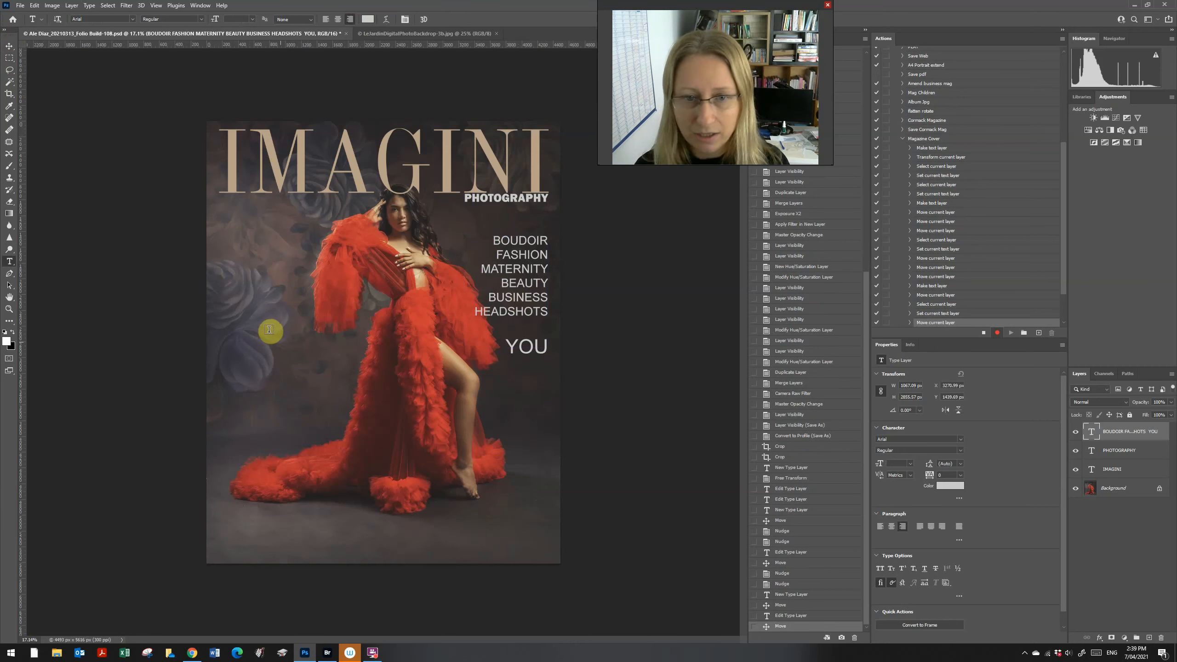
Step: Draw a new 36 pt text box over the lower dress and type the model's name
left_click_drag(225, 324, 368, 495)
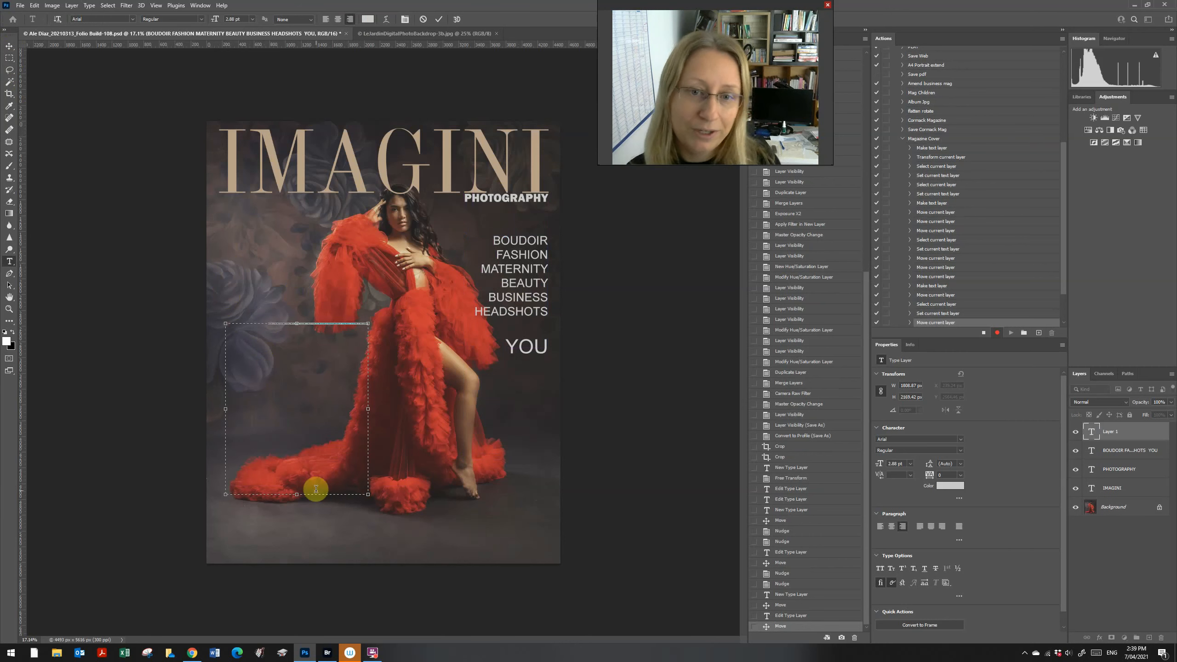
left_click(252, 19)
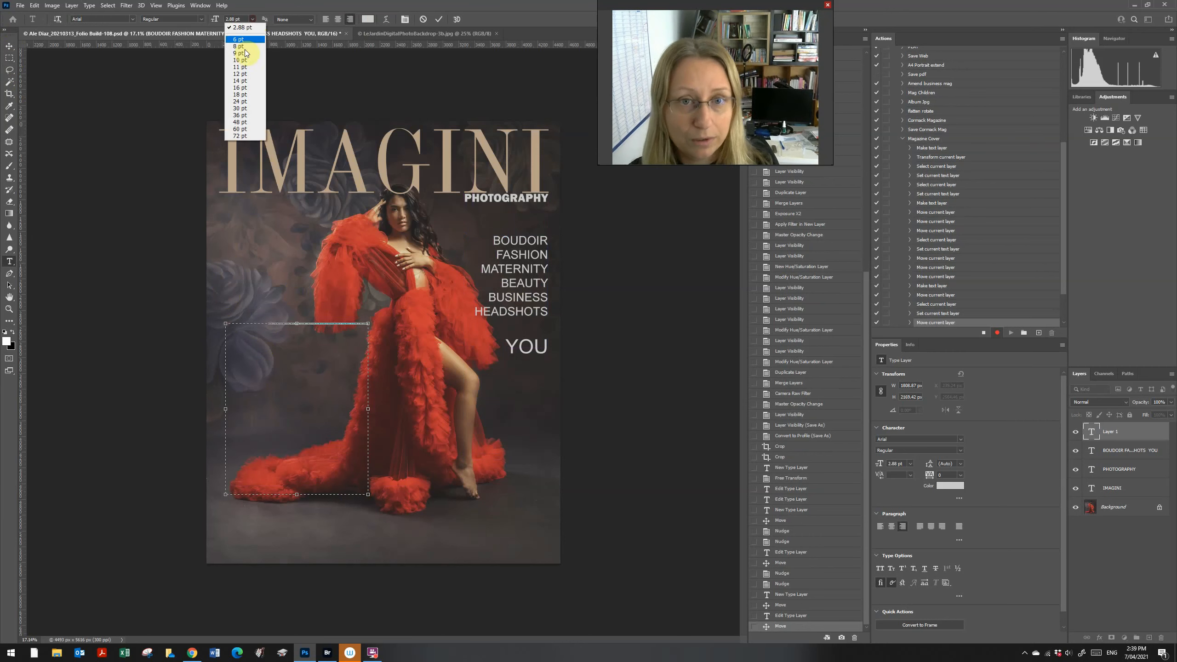
left_click(250, 136)
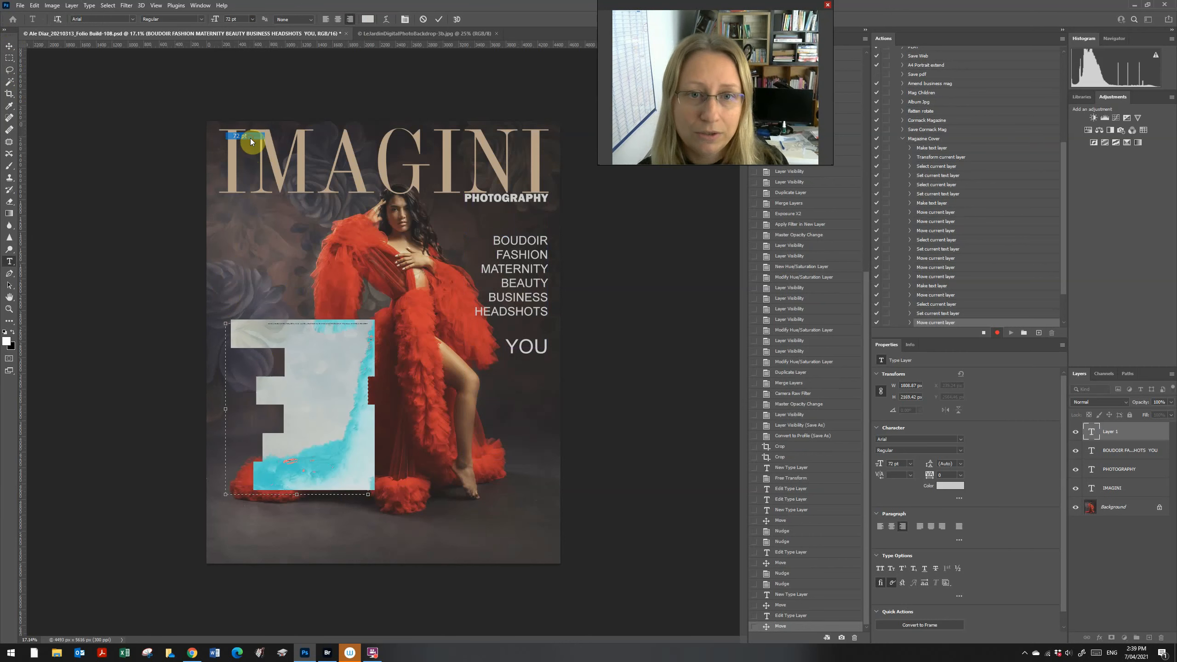
left_click(250, 19)
left_click(241, 117)
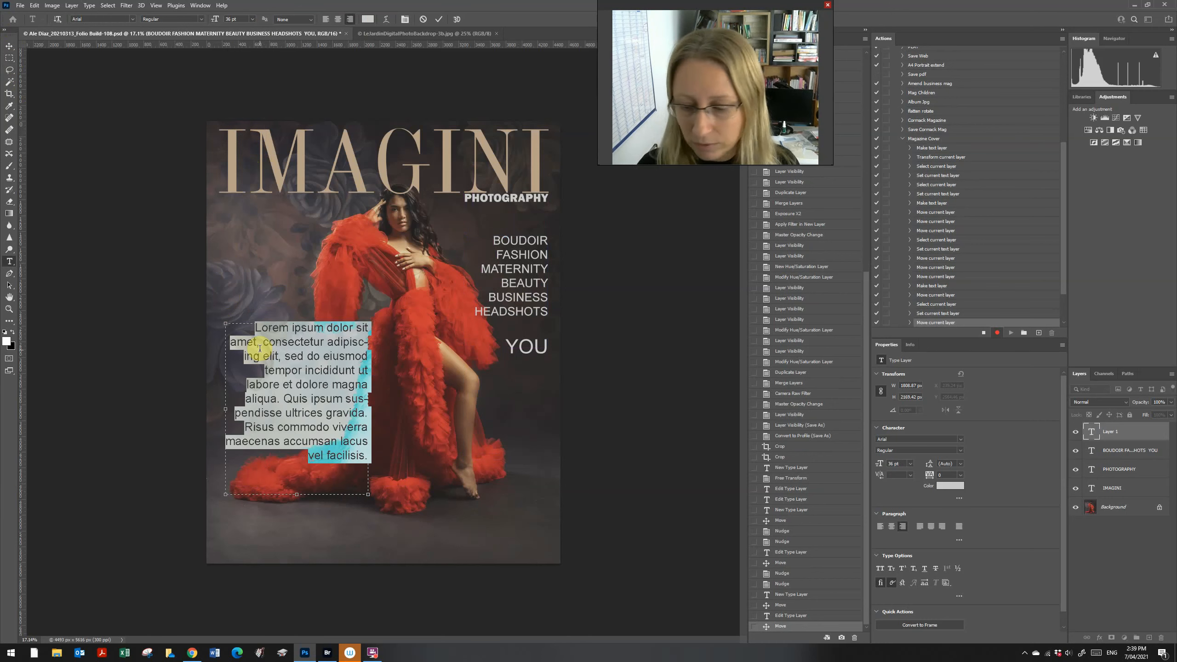
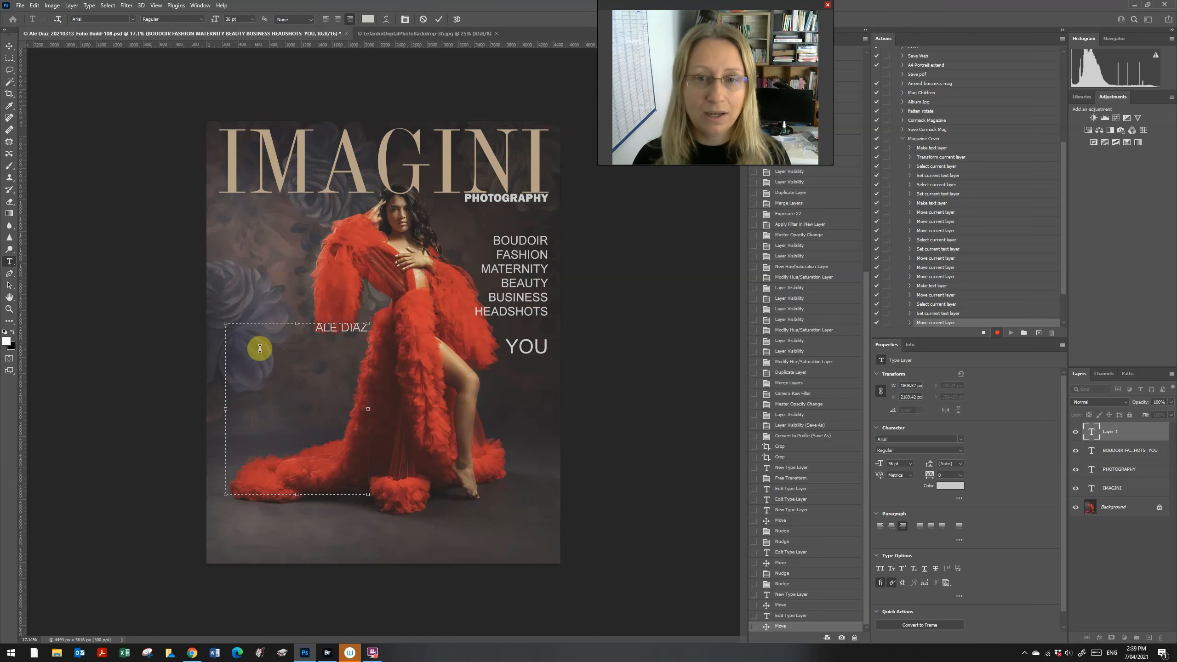
Step: Add the line 'Stunning Columbian Model' and the makeup artist's name in capitals
key("Return")
type("S")
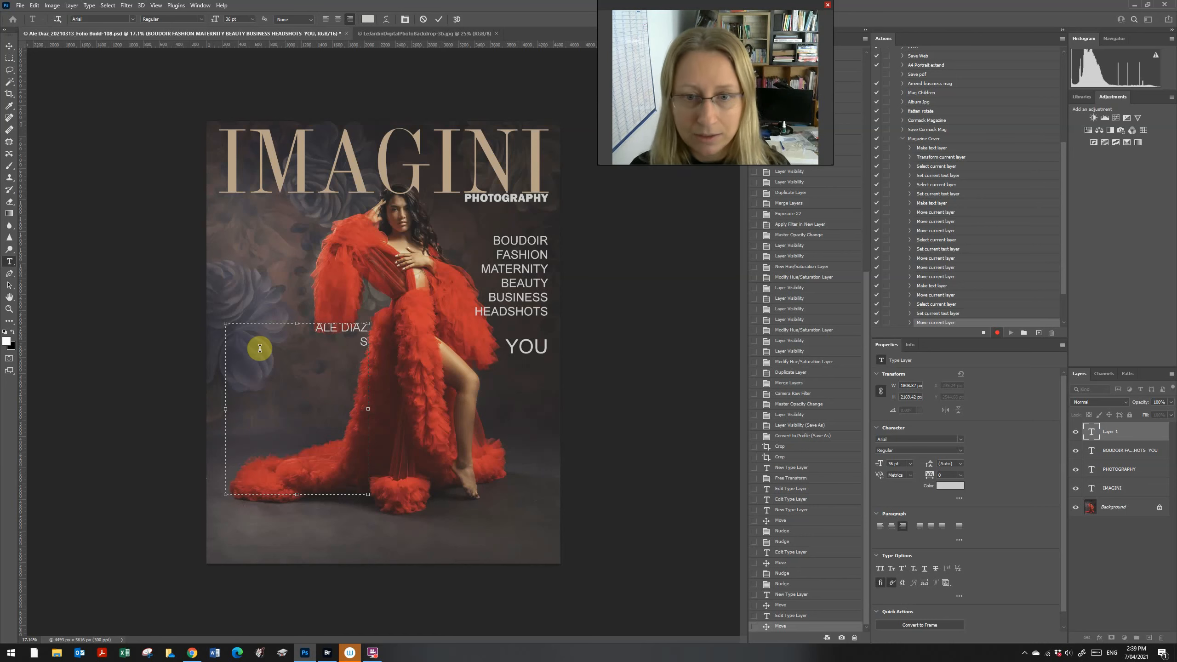
type("tunnin")
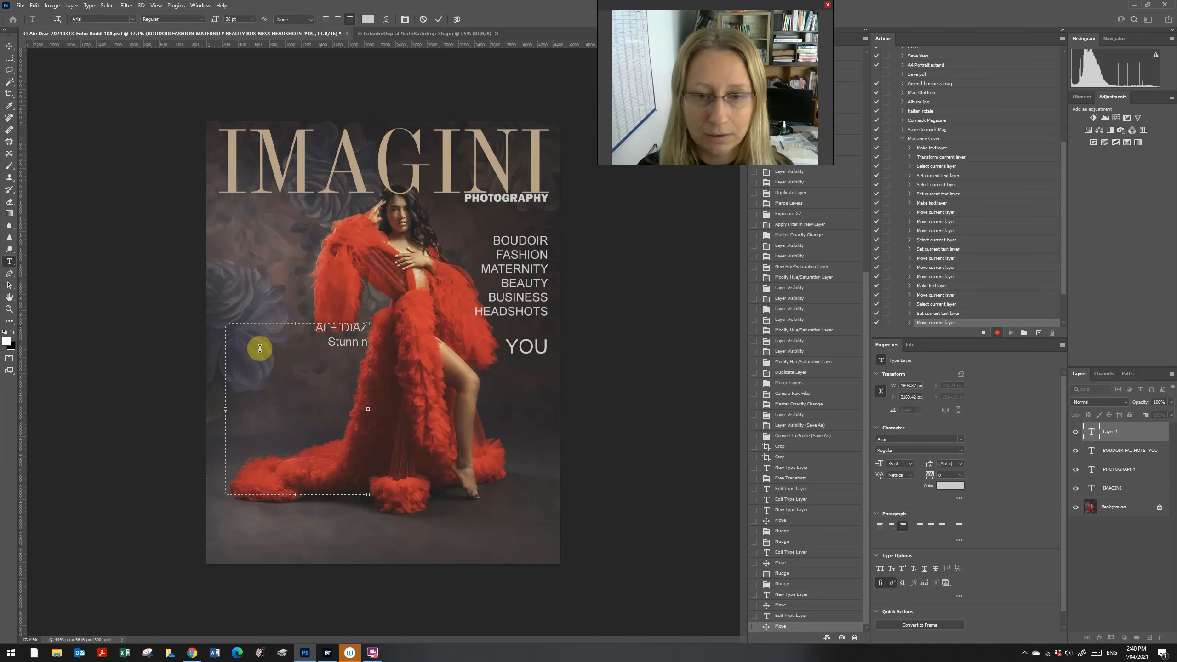
type("g Colu")
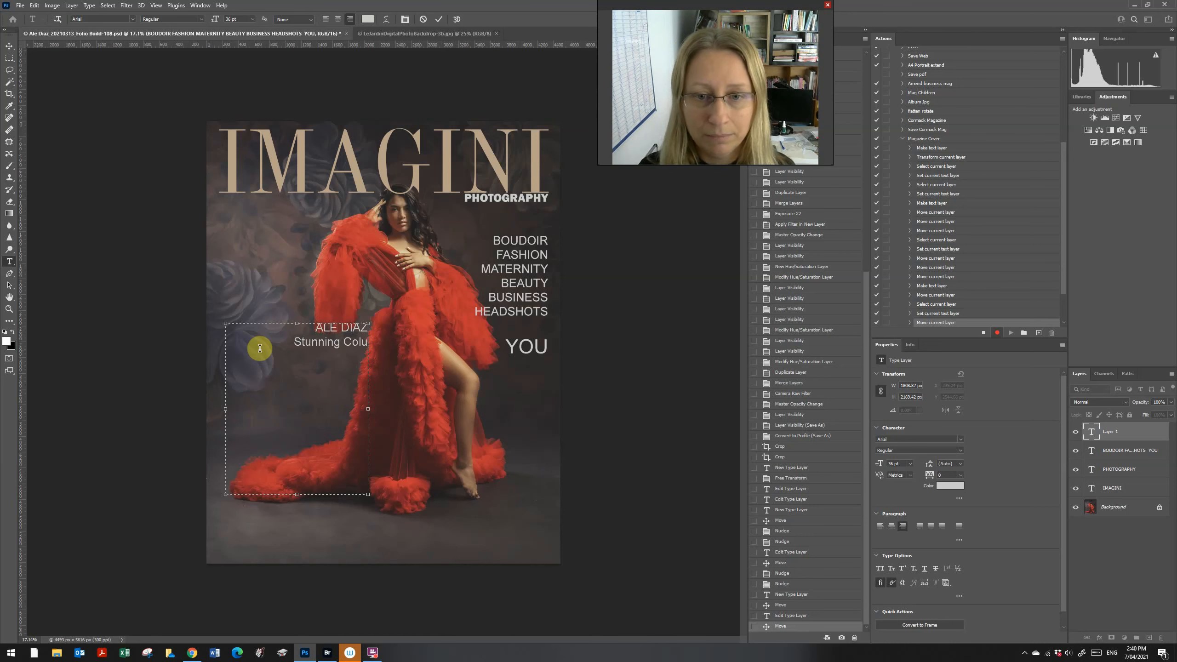
type("mbian Mod")
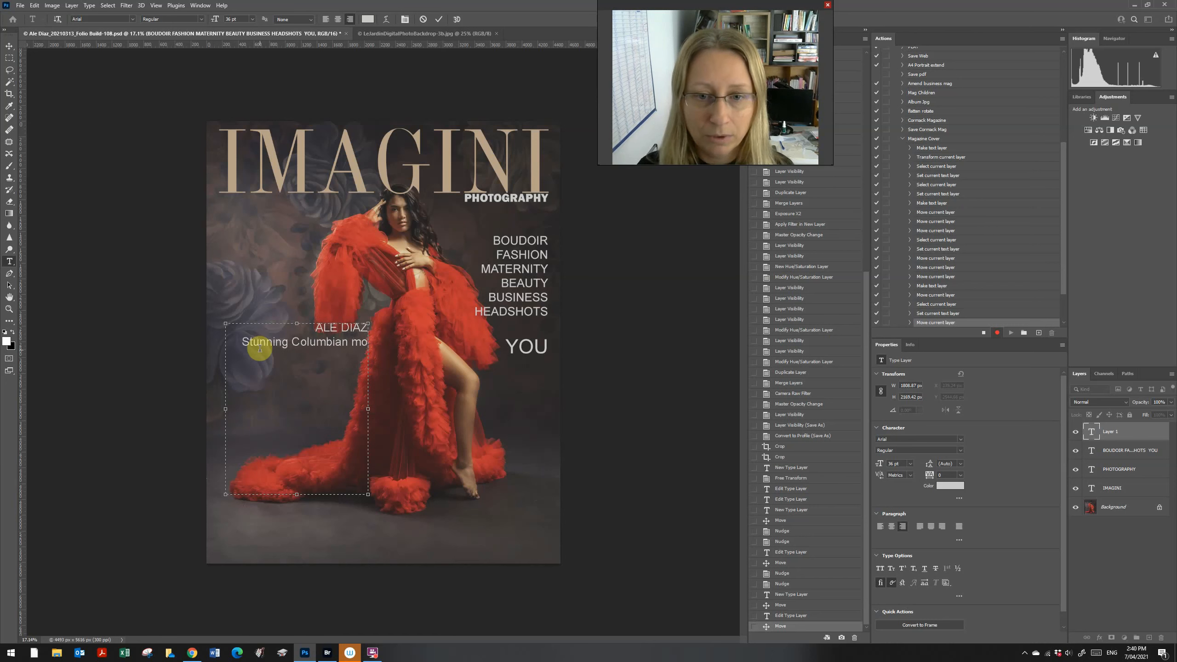
type("el")
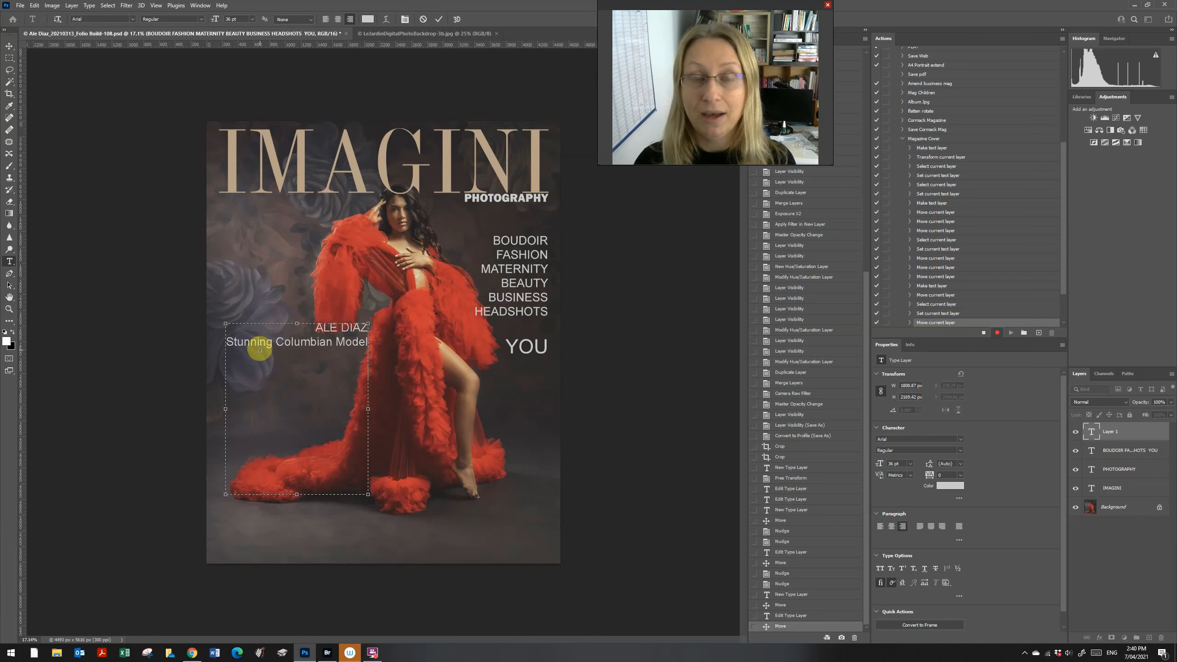
type("Al")
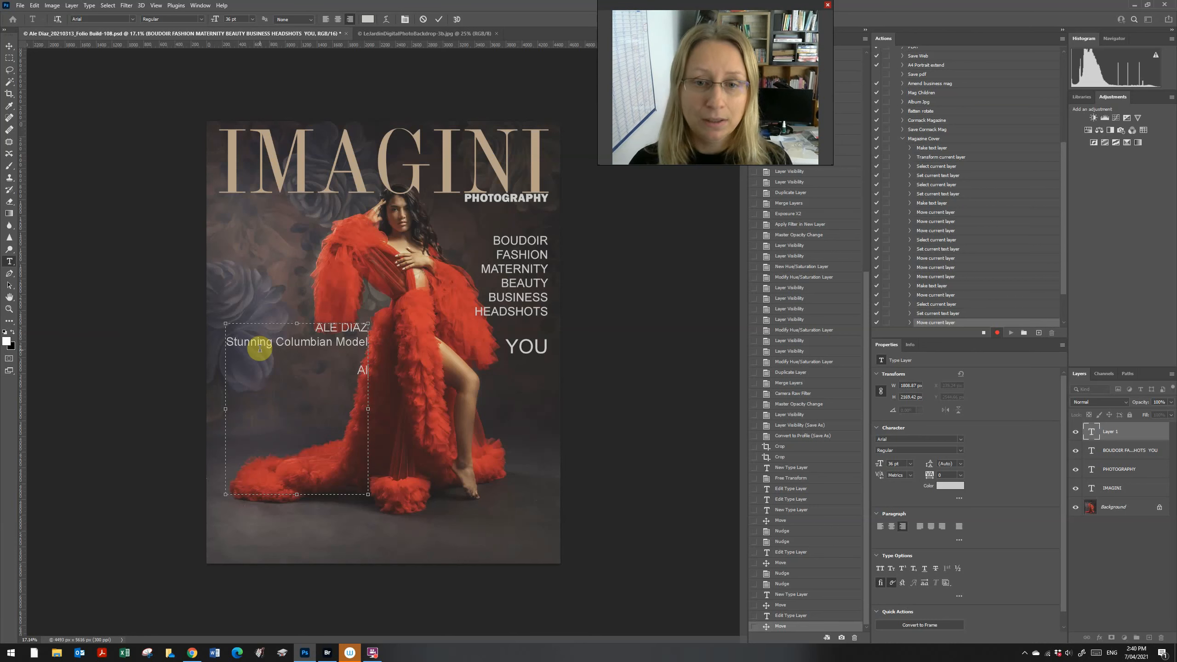
key("BackSpace")
key("BackSpace")
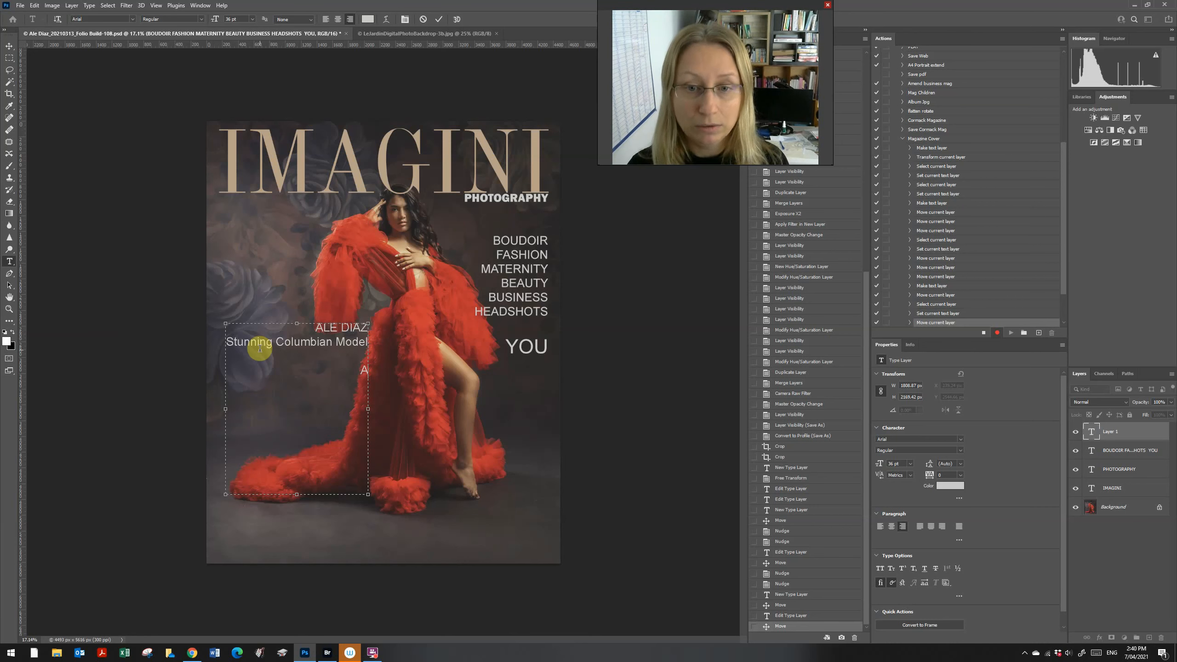
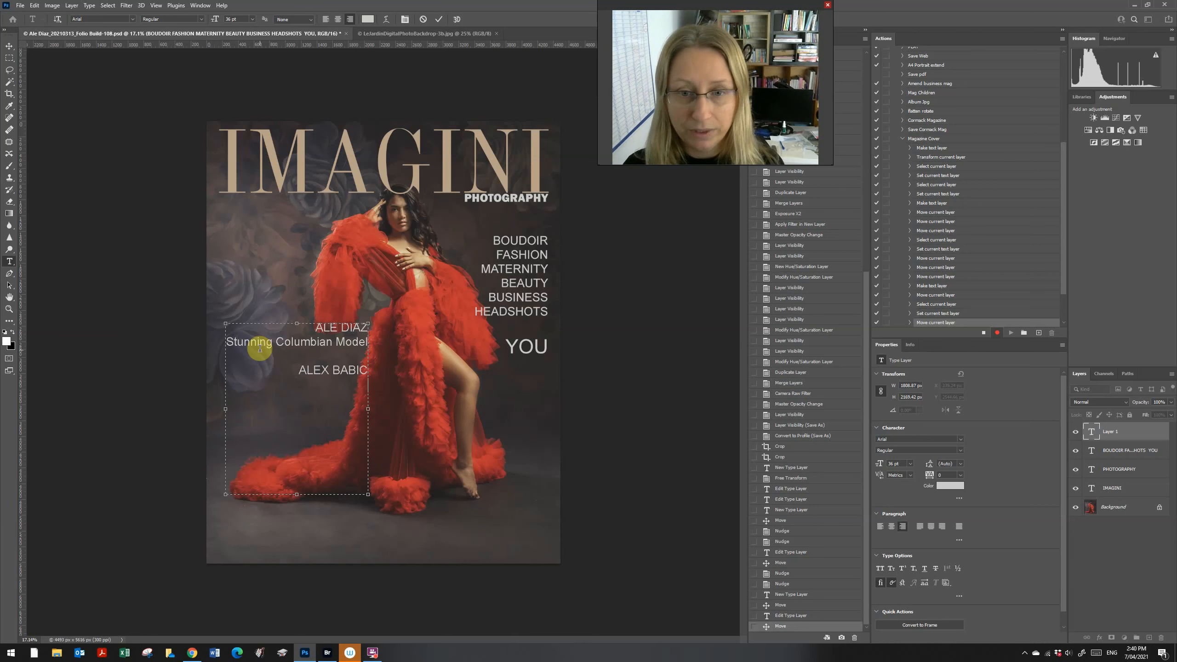
Step: Add the 'Makeup' credit line, the stylist's name in capitals, and an 'Imagini Secrets' line
key("Return")
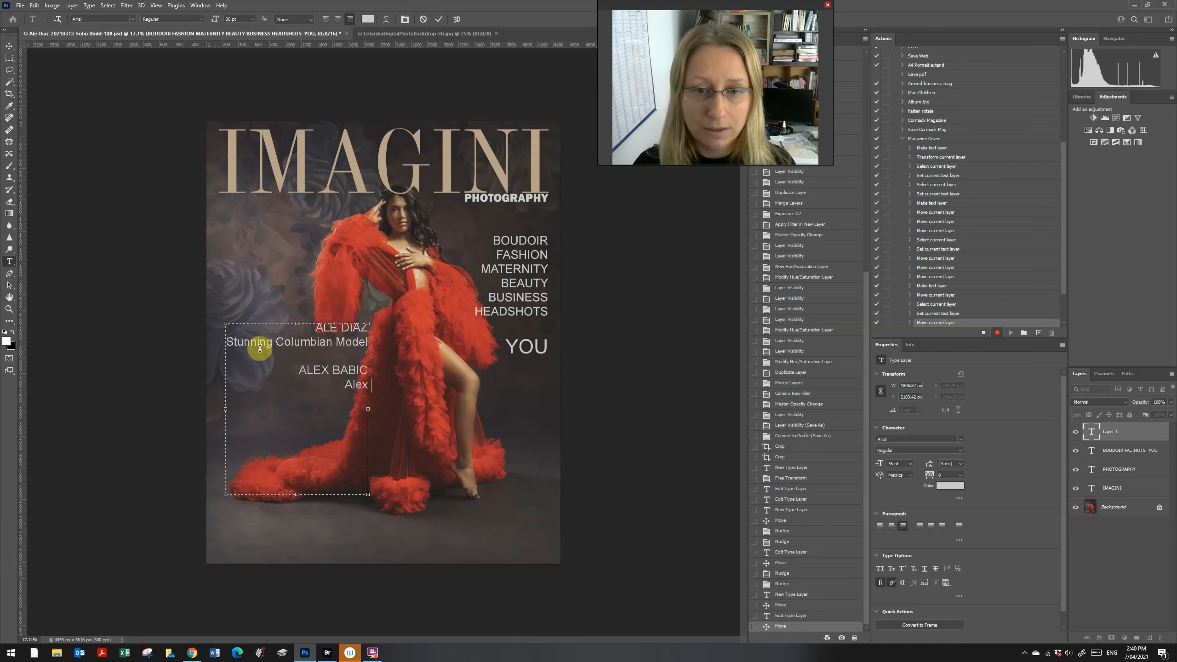
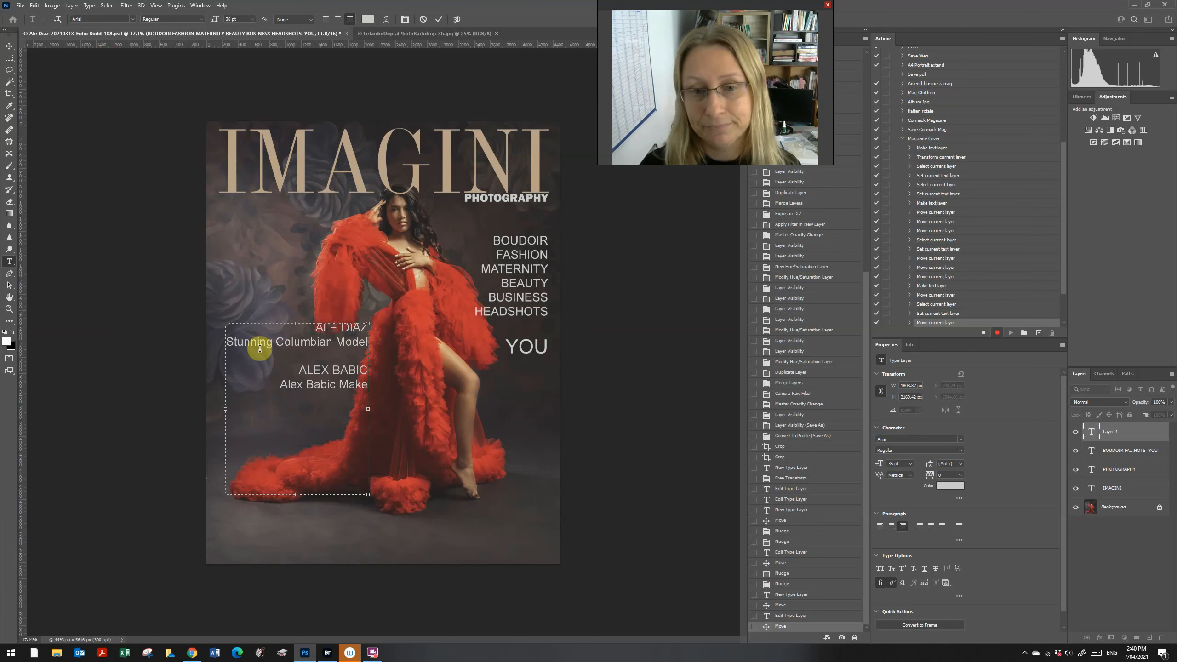
type("up  ")
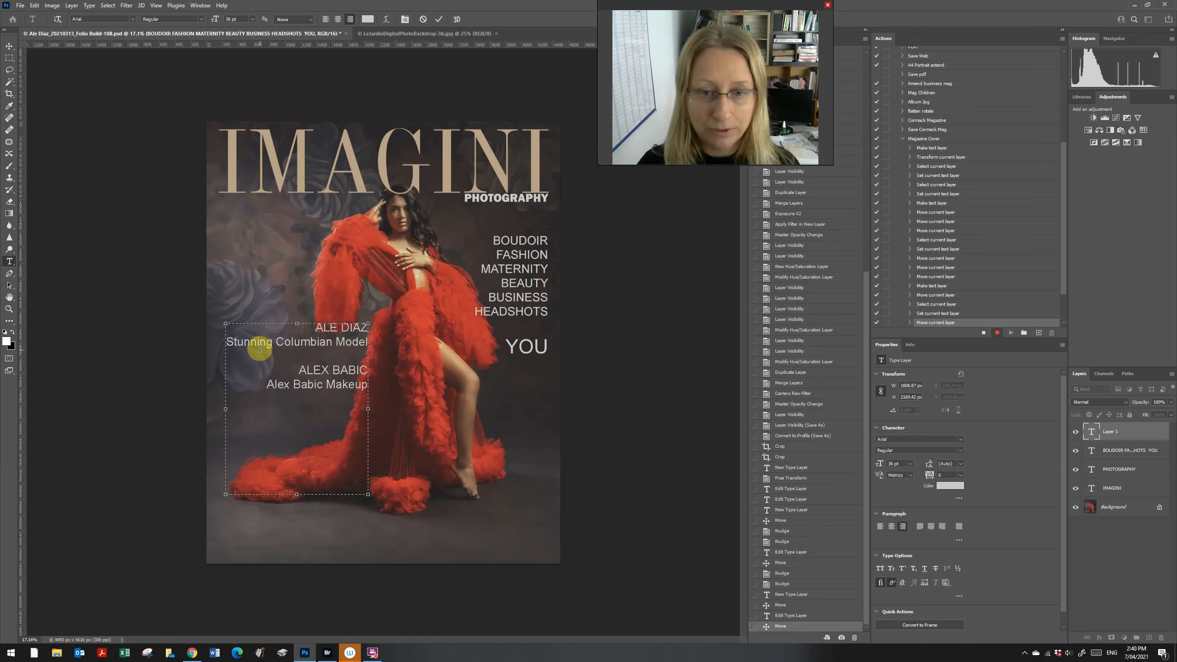
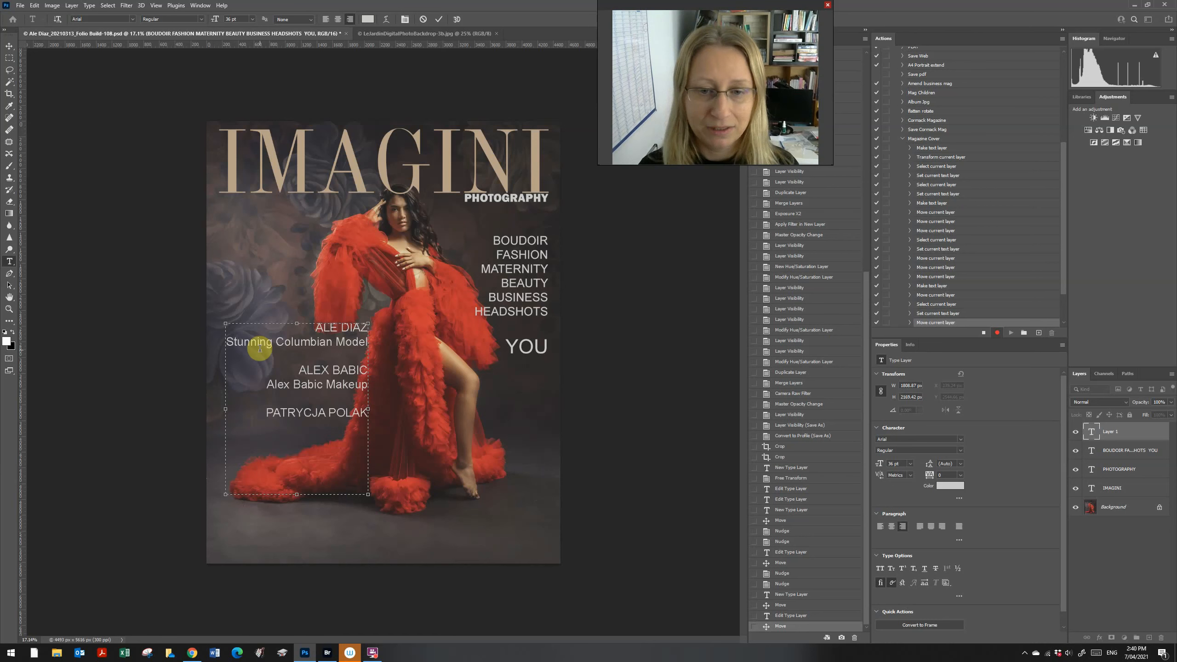
key("Return")
type("Ima")
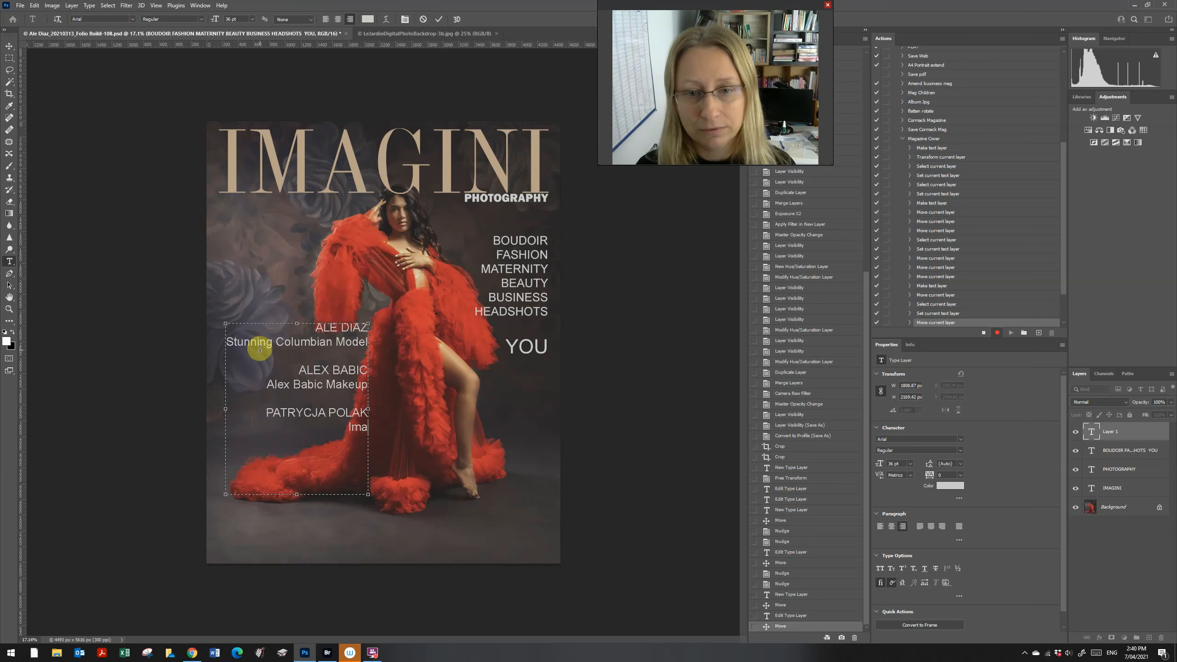
type("gini S")
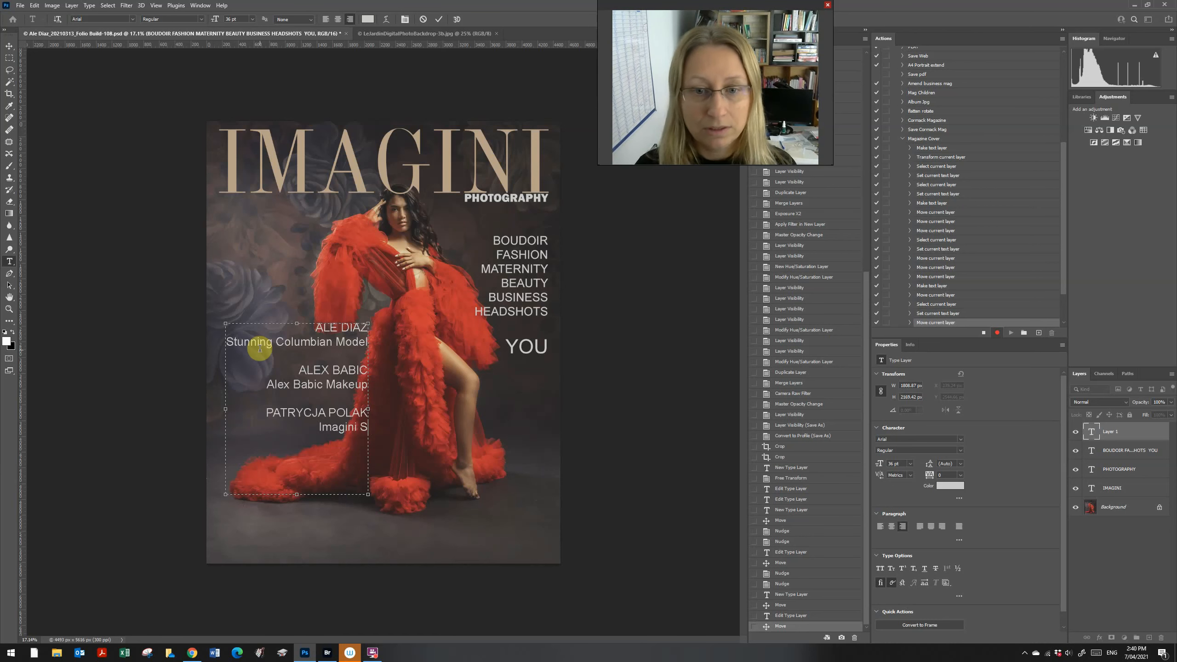
type("ecrets")
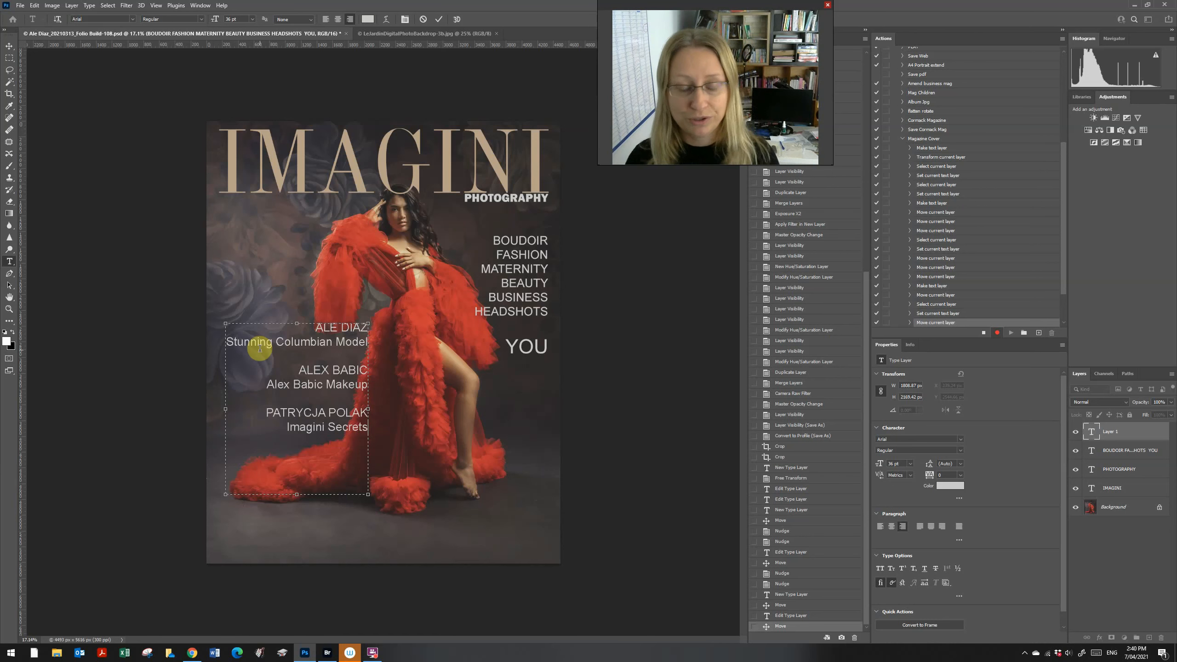
Step: Make the model's name line 72 pt and left-align it
left_click(319, 326)
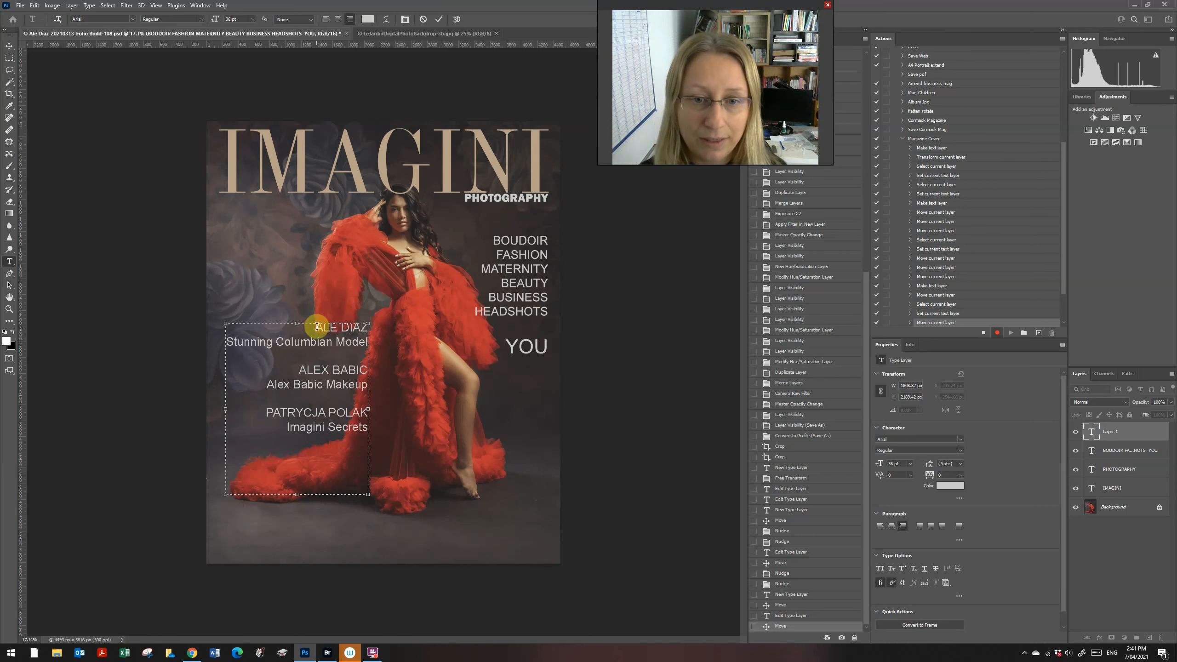
left_click_drag(319, 327, 371, 328)
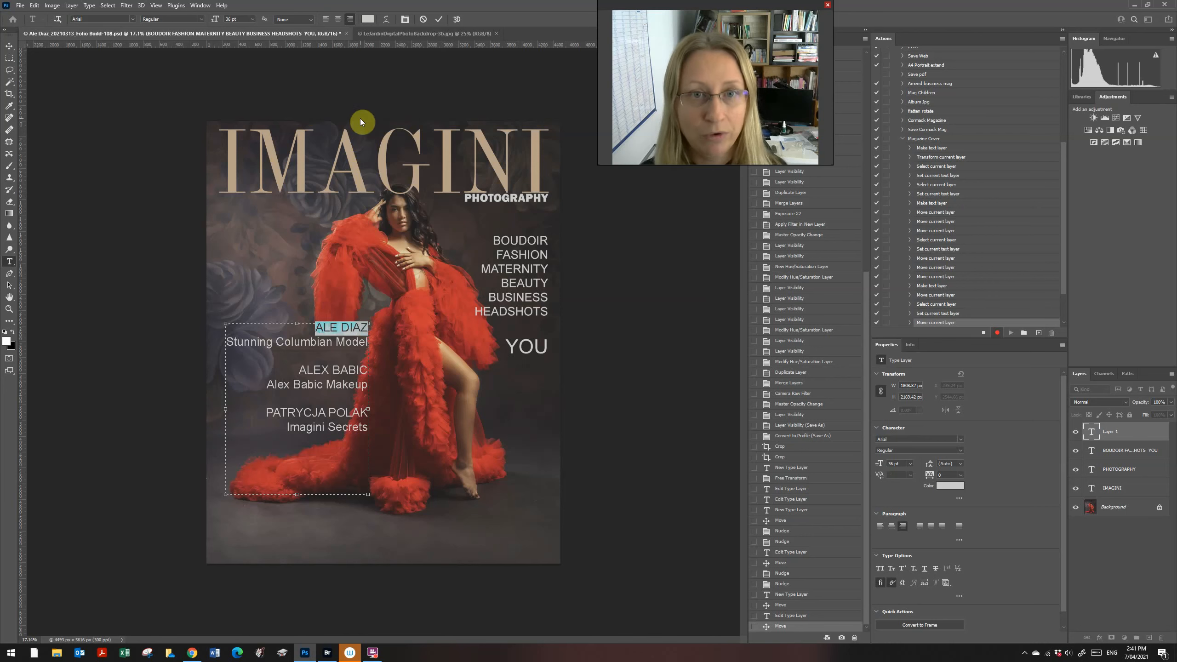
left_click(252, 19)
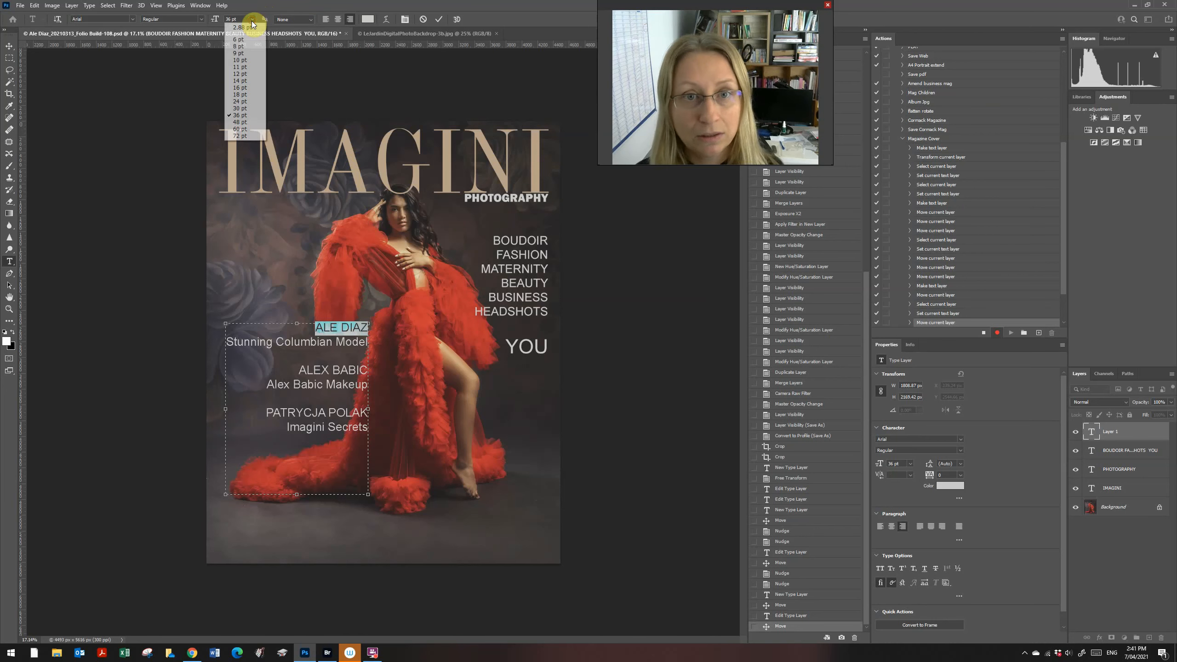
left_click(254, 130)
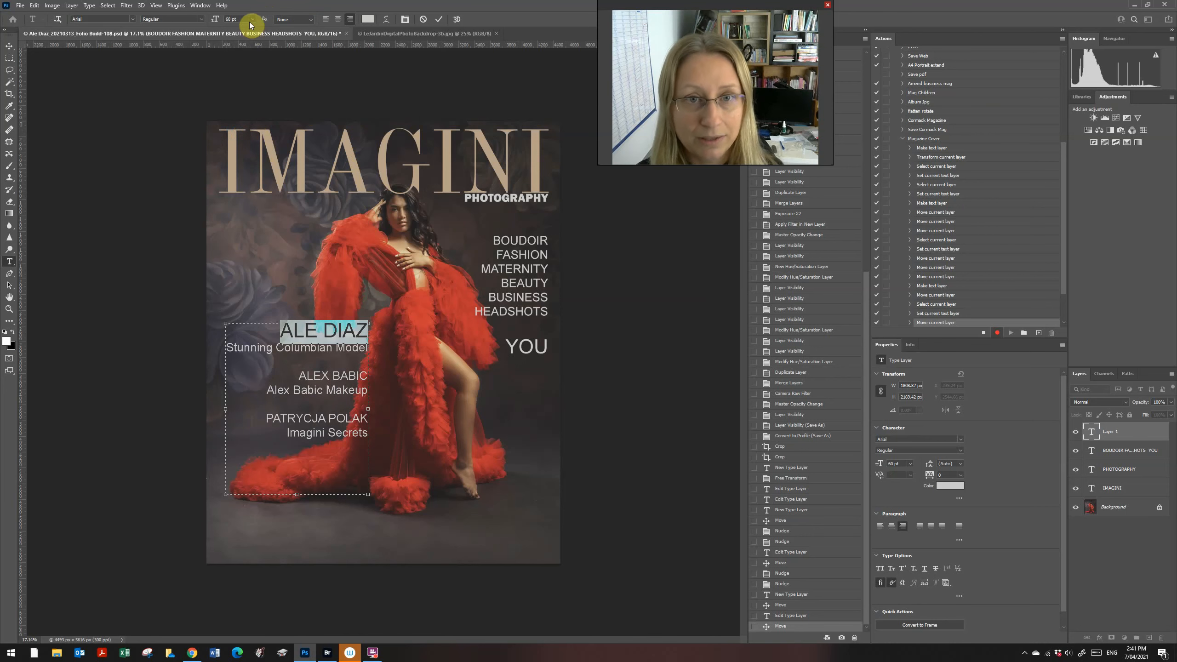
left_click(250, 20)
left_click(245, 135)
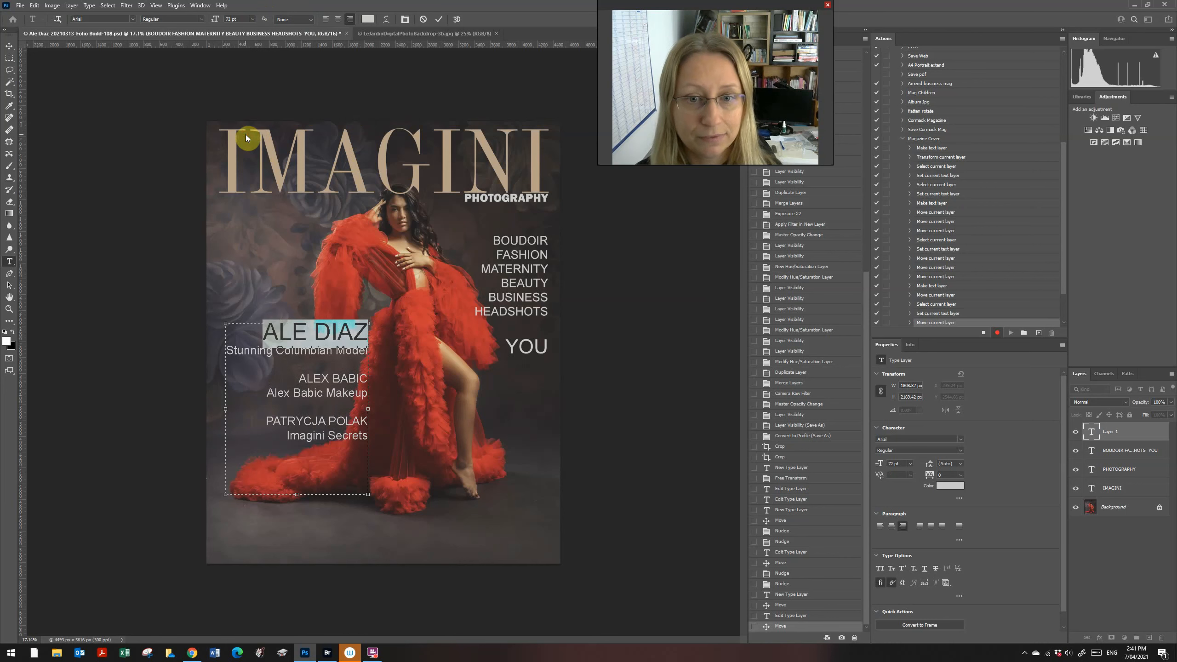
left_click(326, 20)
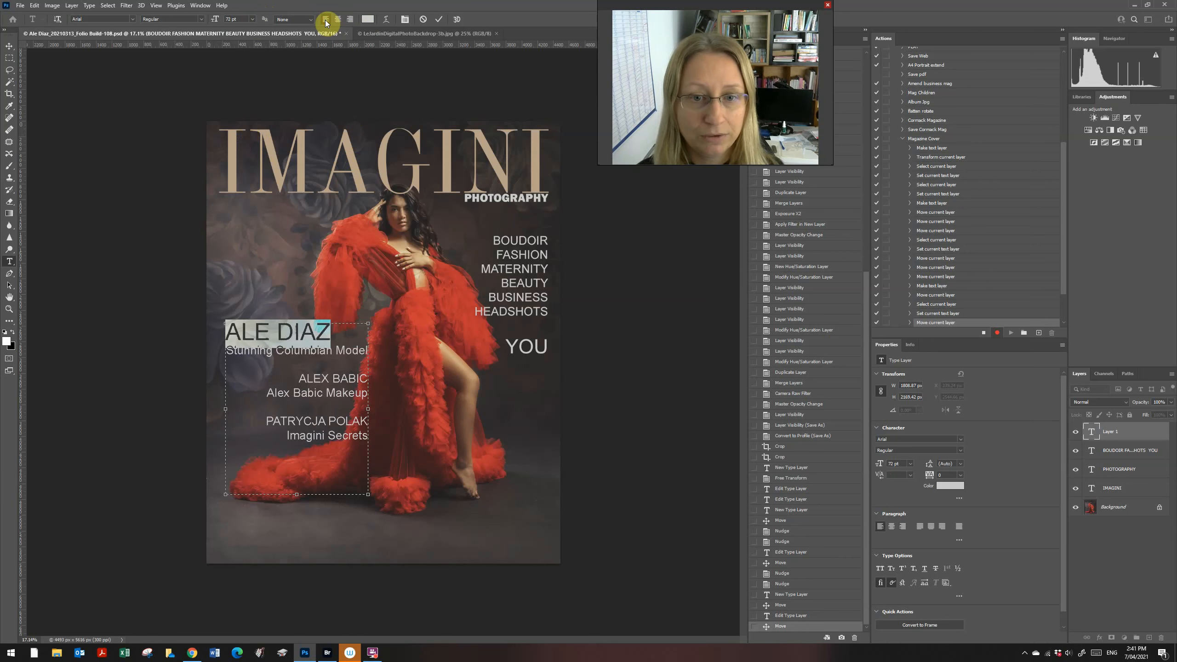
left_click(321, 375)
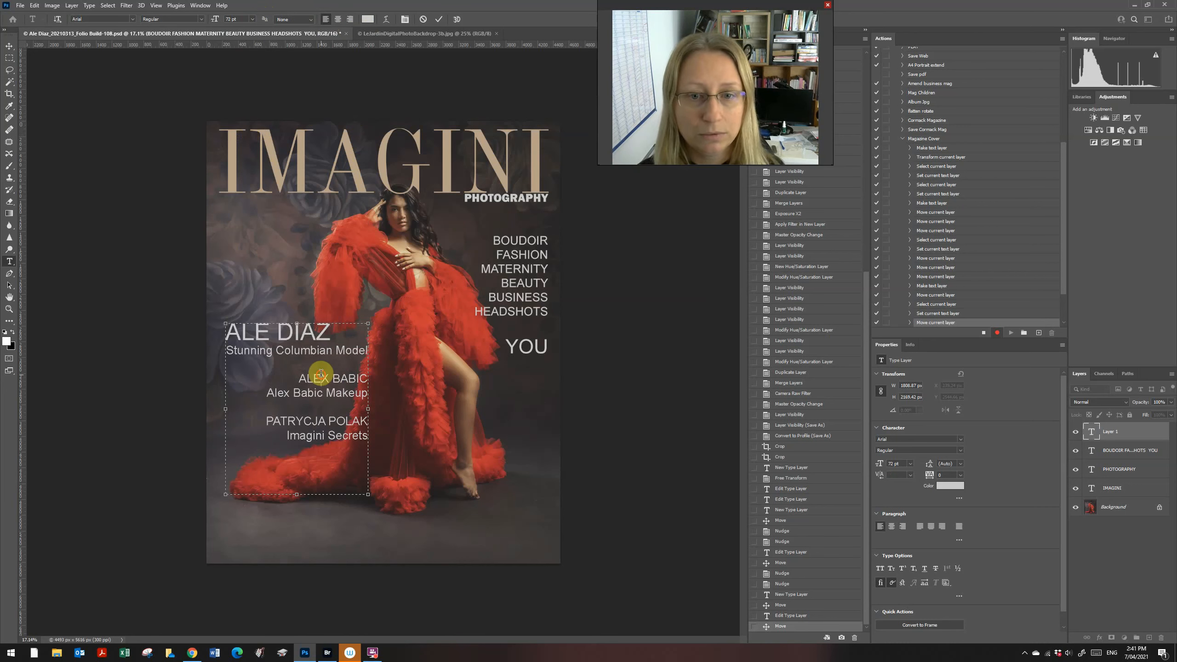
Step: Left-align the remaining credit lines and shift the whole block left toward the cover's edge
left_click(361, 446)
left_click_drag(361, 446, 306, 420)
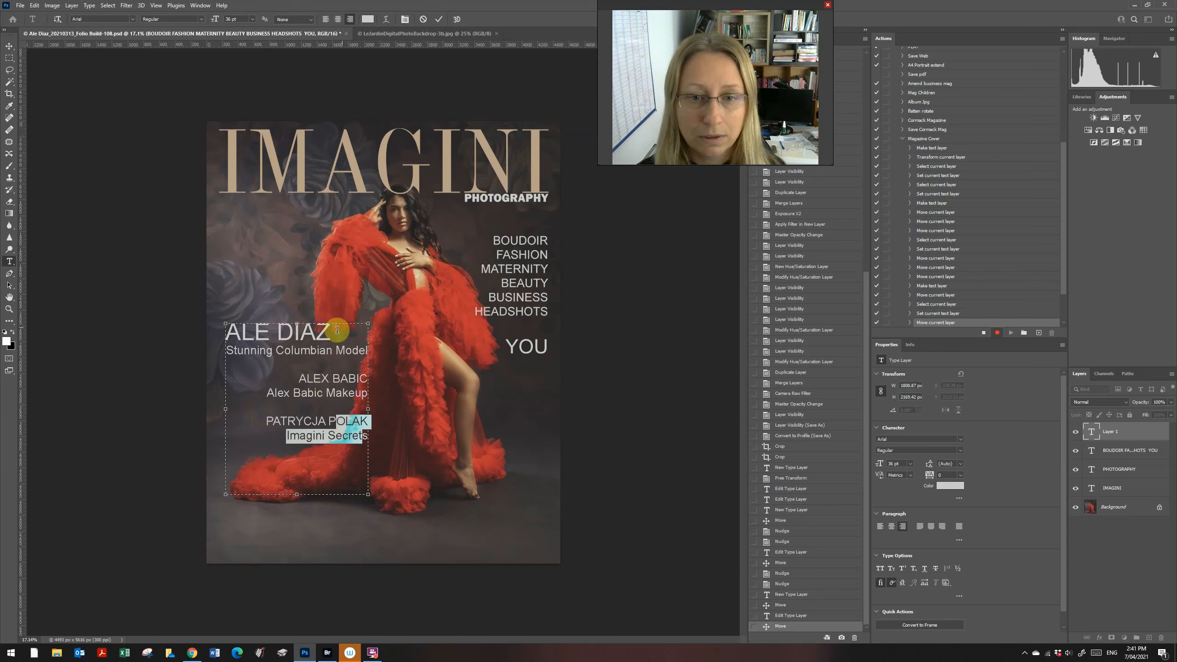
left_click_drag(337, 330, 373, 442)
left_click(326, 19)
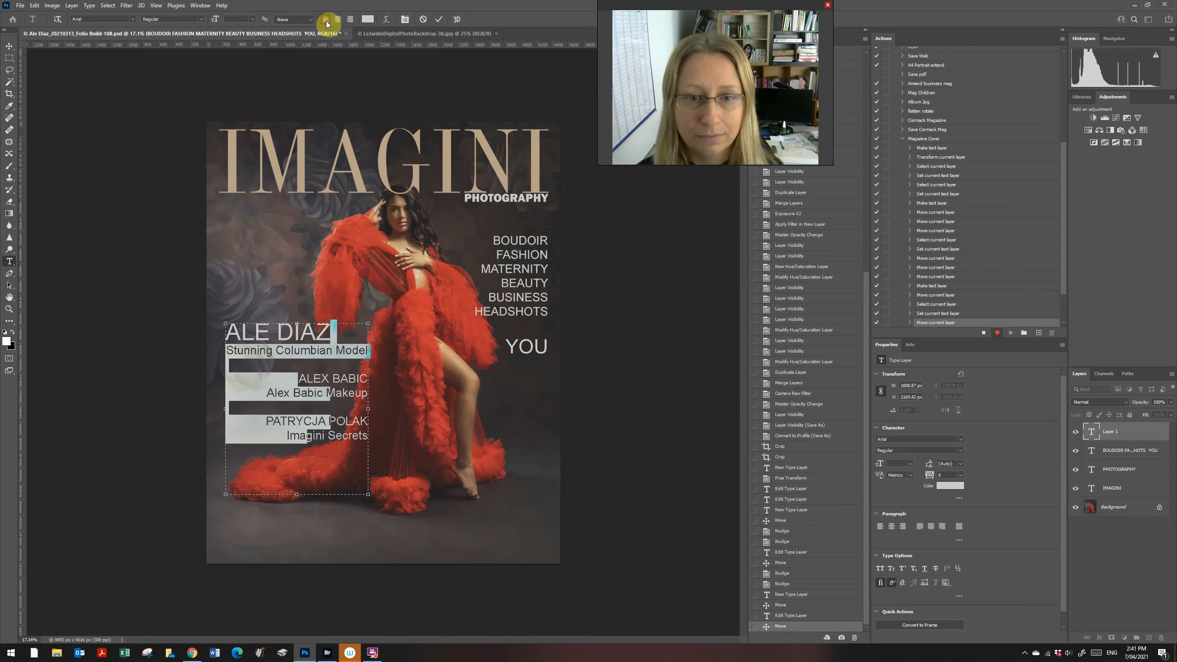
left_click(9, 46)
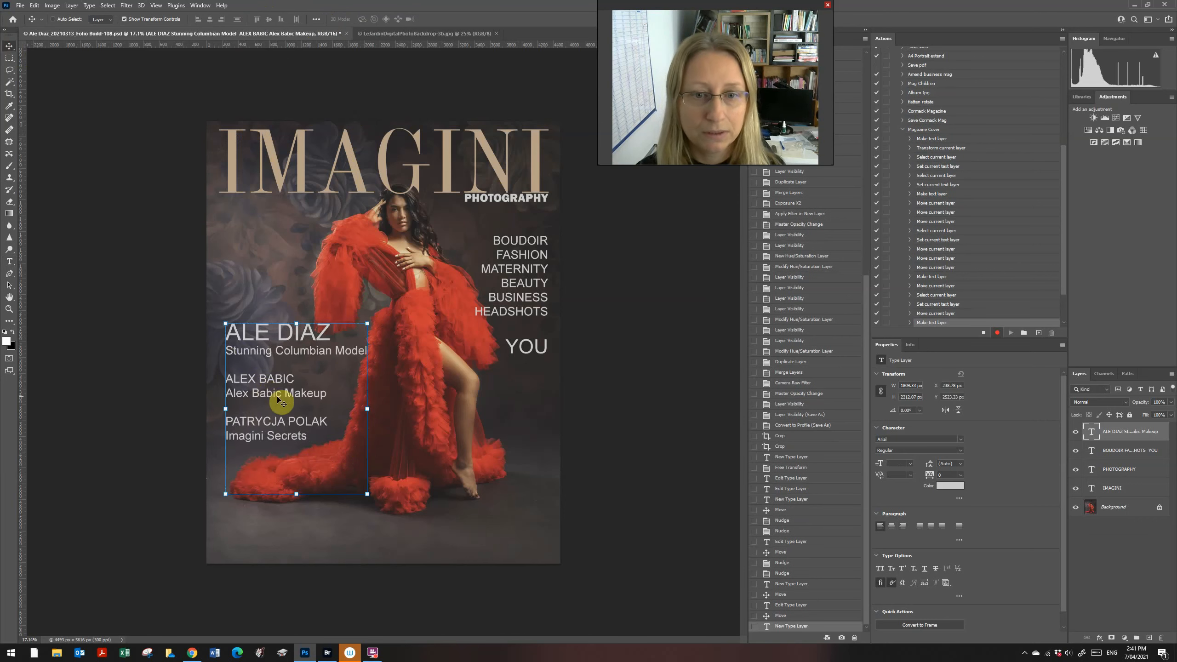
mouse_move(281, 401)
left_mouse_down()
mouse_move(280, 412)
mouse_move(271, 404)
left_mouse_up()
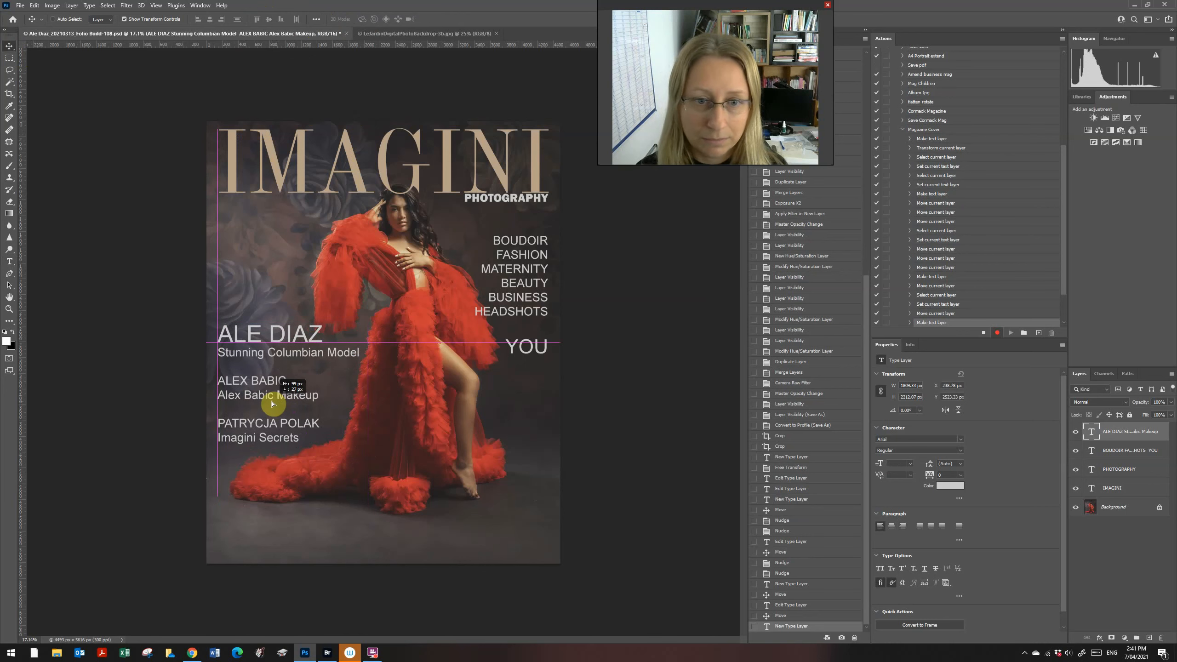
left_click(9, 58)
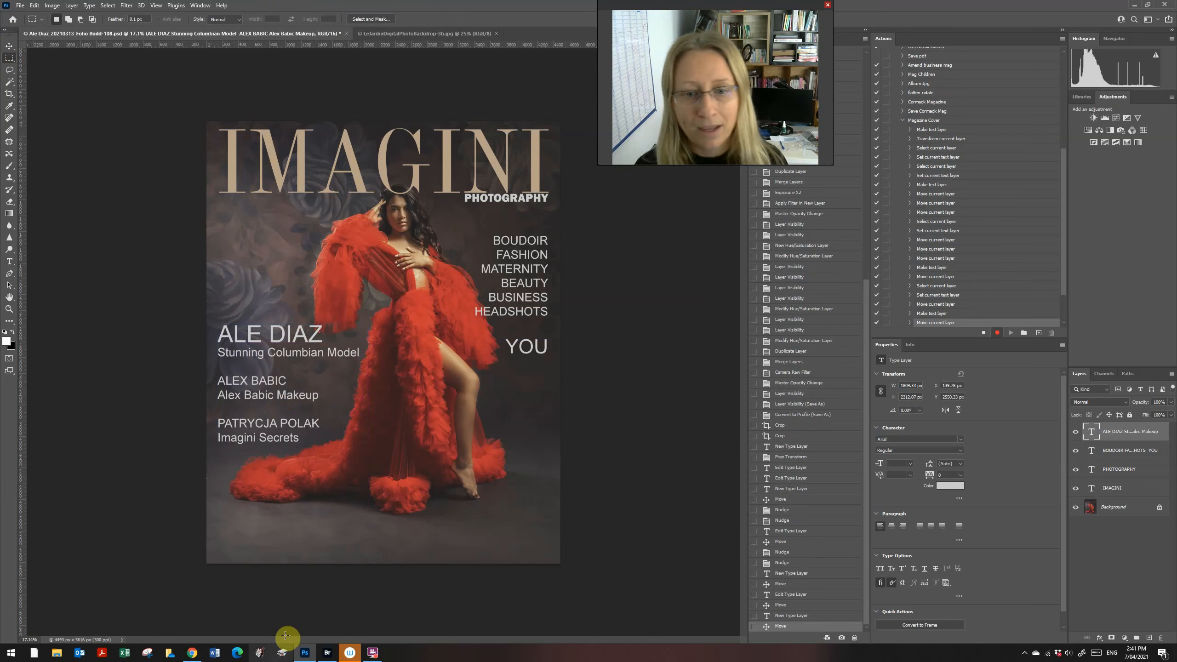
Step: Draw a 60 pt text box across the bottom of the cover
key("t")
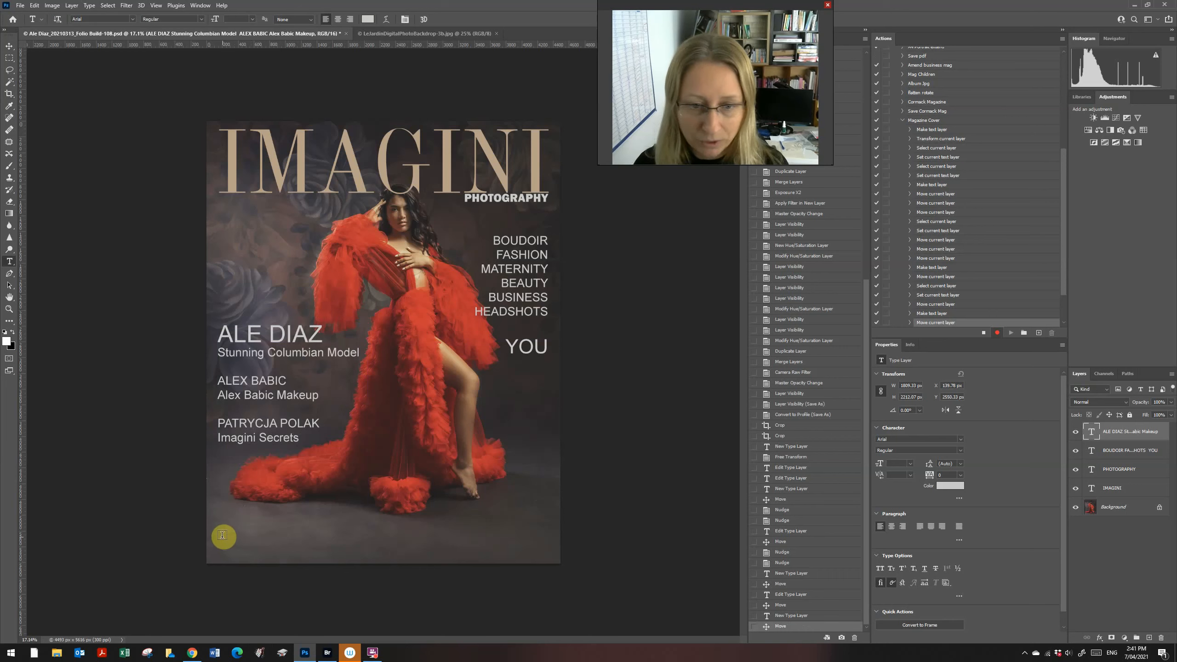
left_click_drag(220, 531, 544, 552)
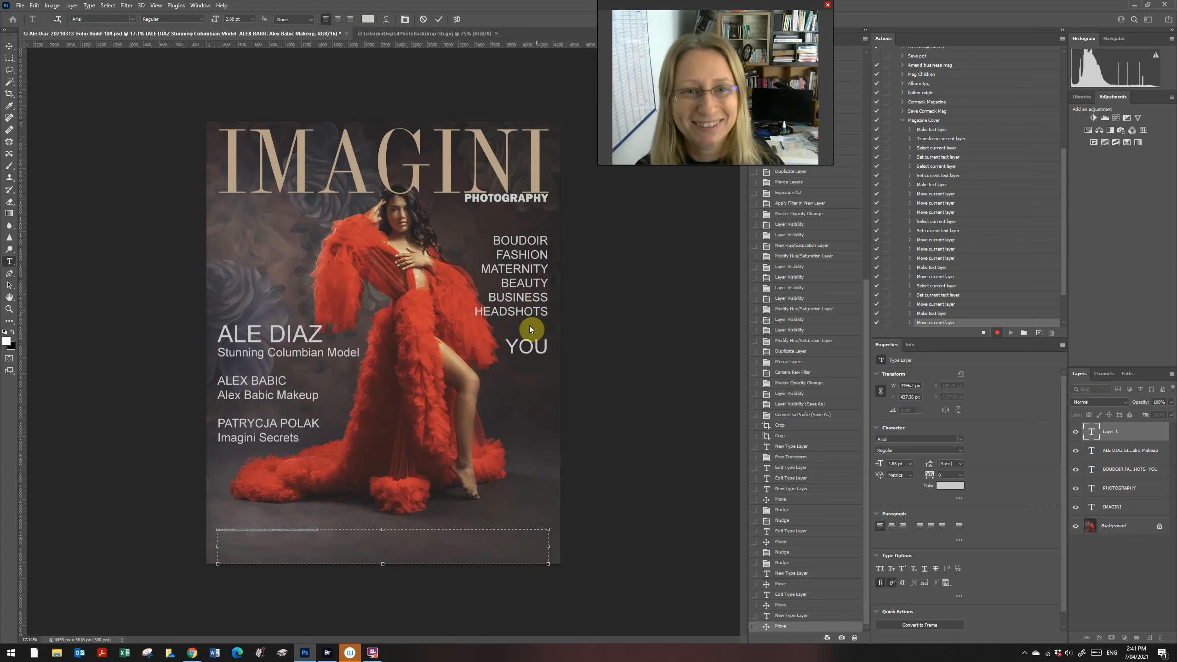
left_click(253, 19)
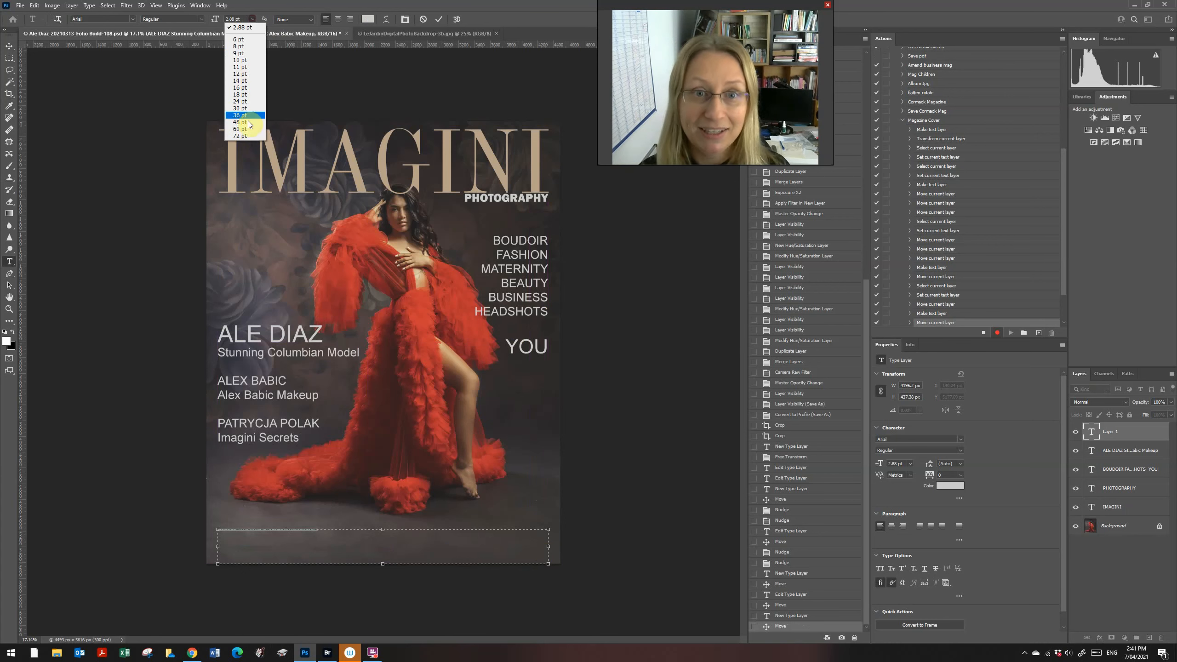
left_click(265, 125)
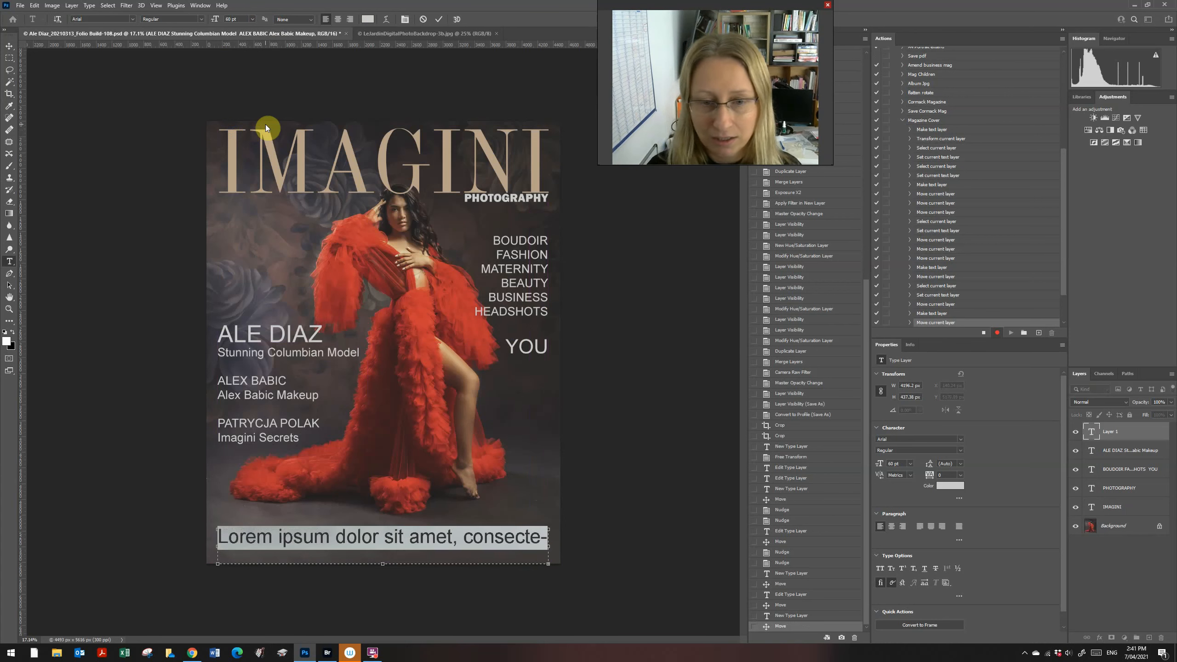
Step: Type 'Sydney Photography Studio', commit it, and move the line slightly lower
type("syd")
key("BackSpace")
key("BackSpace")
key("BackSpace")
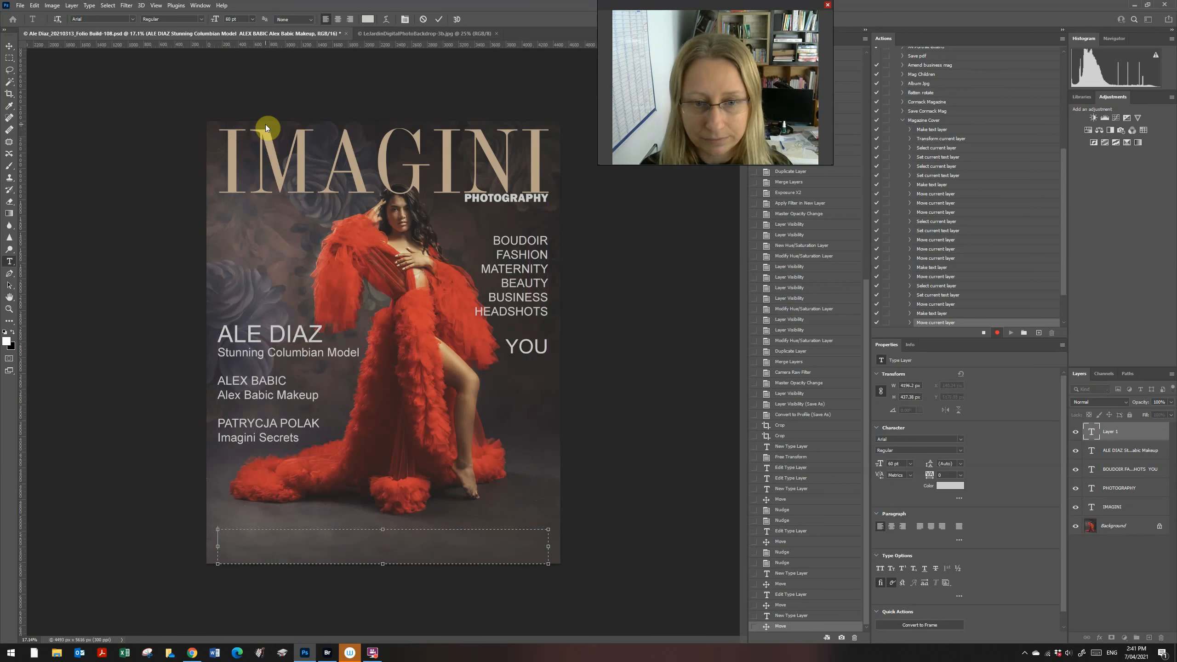
type("Sydney Photogrph")
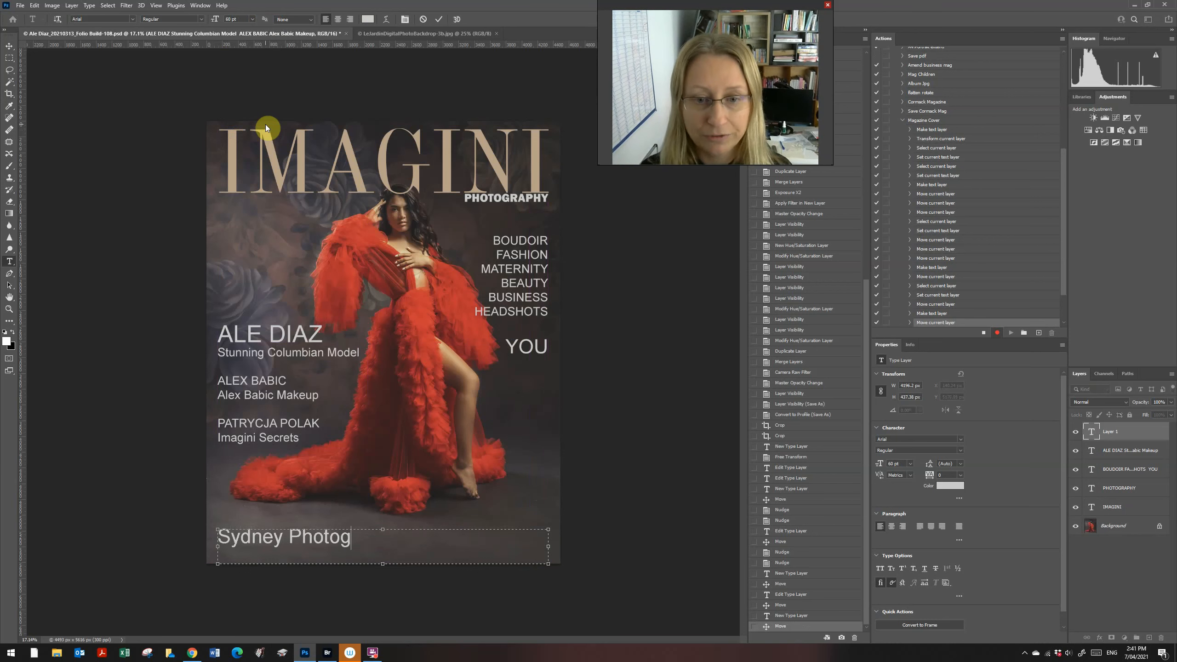
key("BackSpace")
key("BackSpace")
type("aphy Studio")
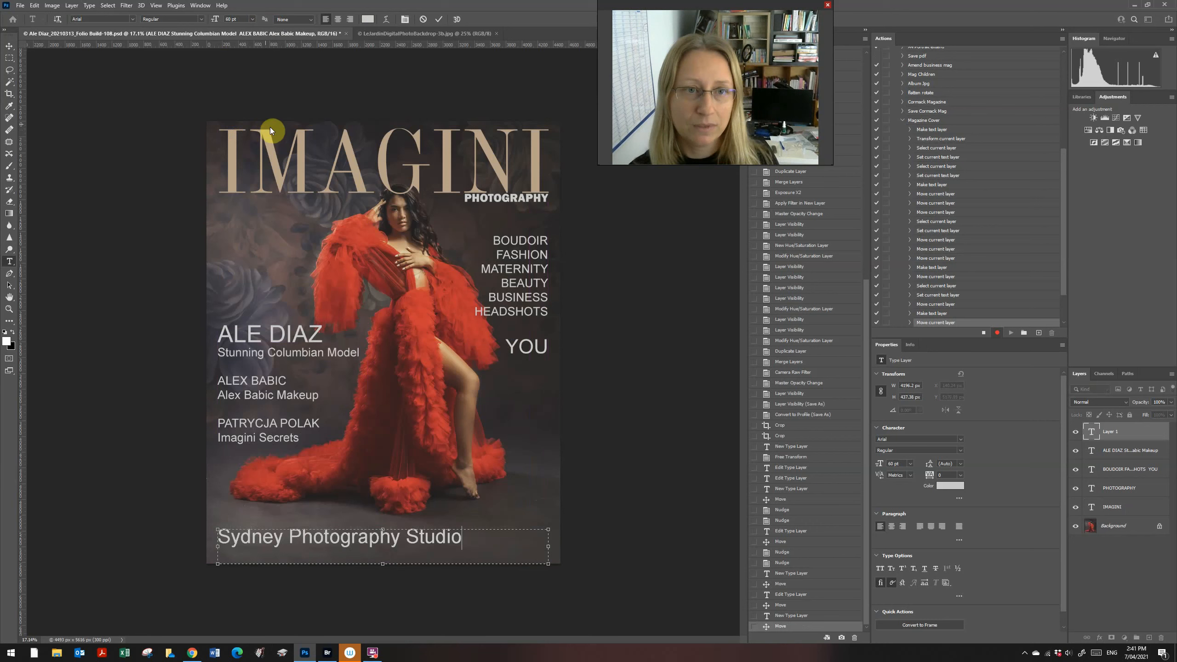
left_click(9, 46)
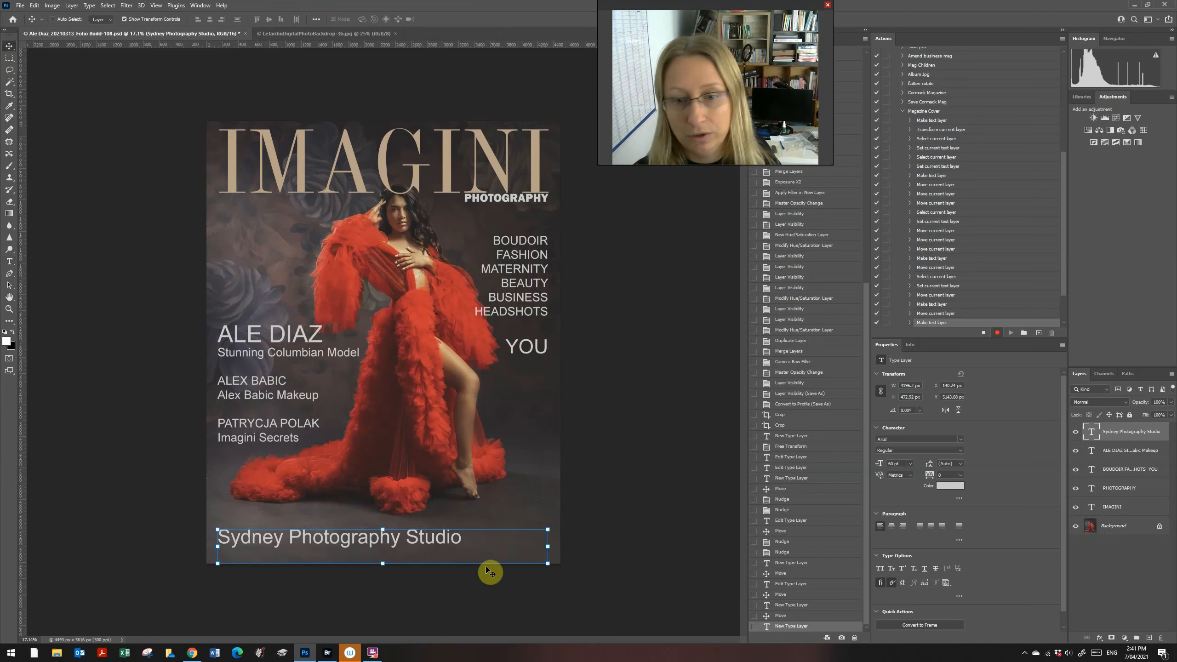
left_click_drag(430, 542, 429, 550)
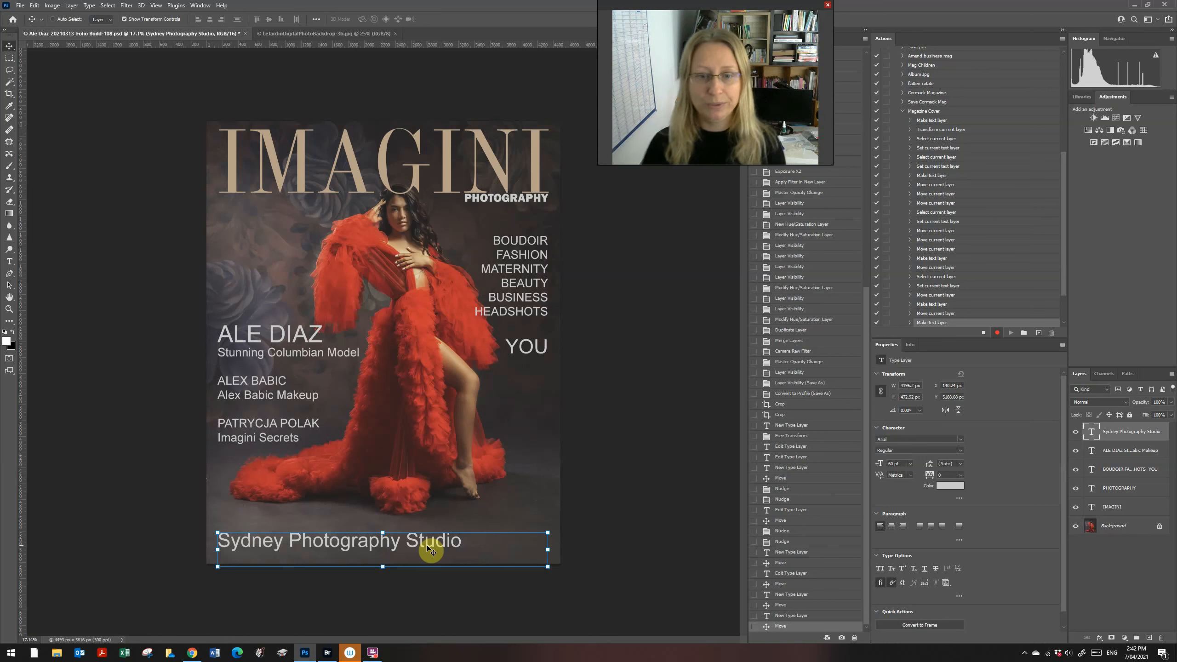
Step: Resize the Sydney Photography Studio line to 48 pt and align it with the credit block's left edge
left_click(457, 541)
key("t")
left_click_drag(462, 540, 210, 539)
left_click(252, 19)
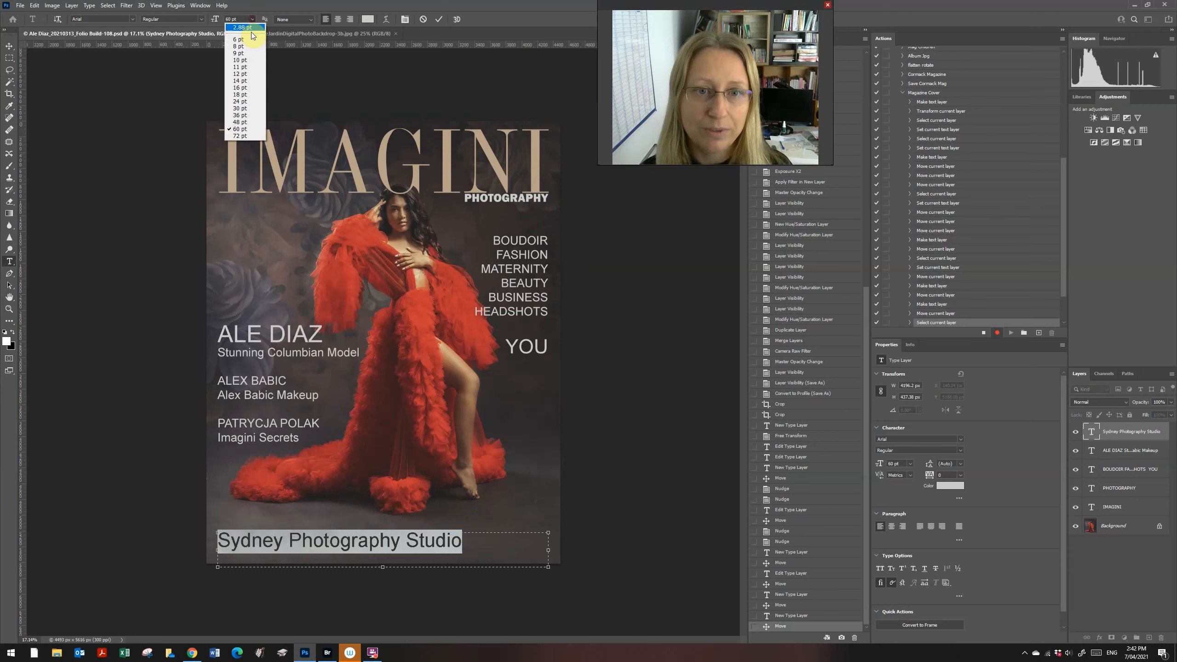
left_click(240, 122)
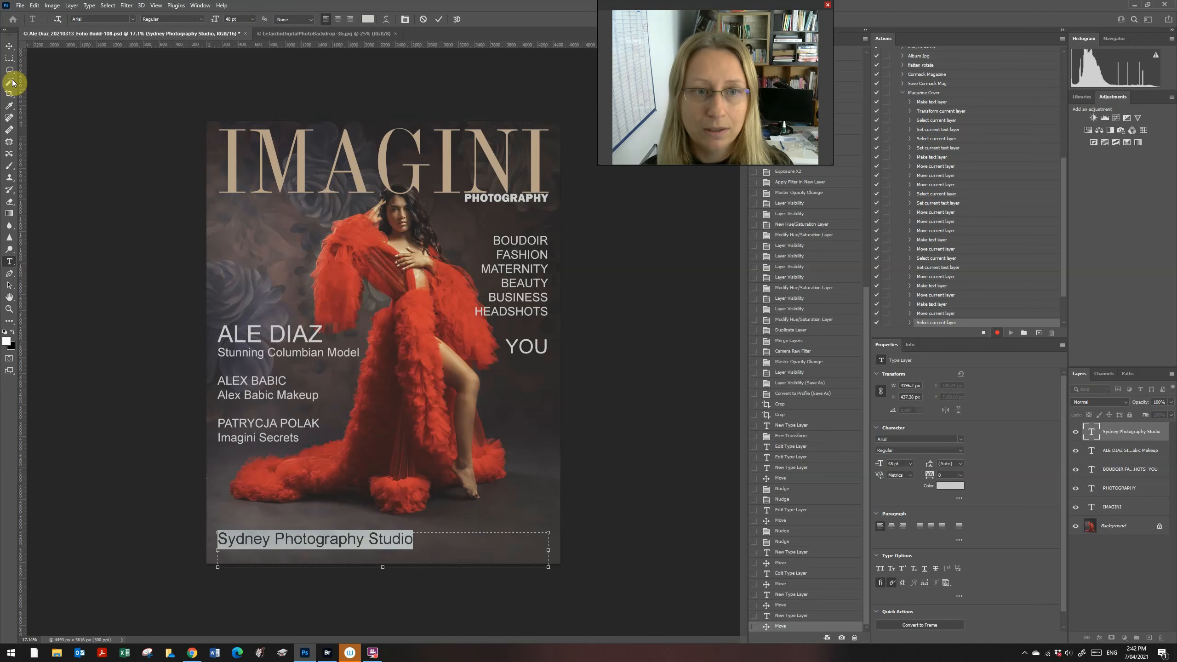
left_click(9, 46)
mouse_move(273, 556)
left_mouse_down()
mouse_move(294, 547)
mouse_move(284, 552)
left_mouse_up()
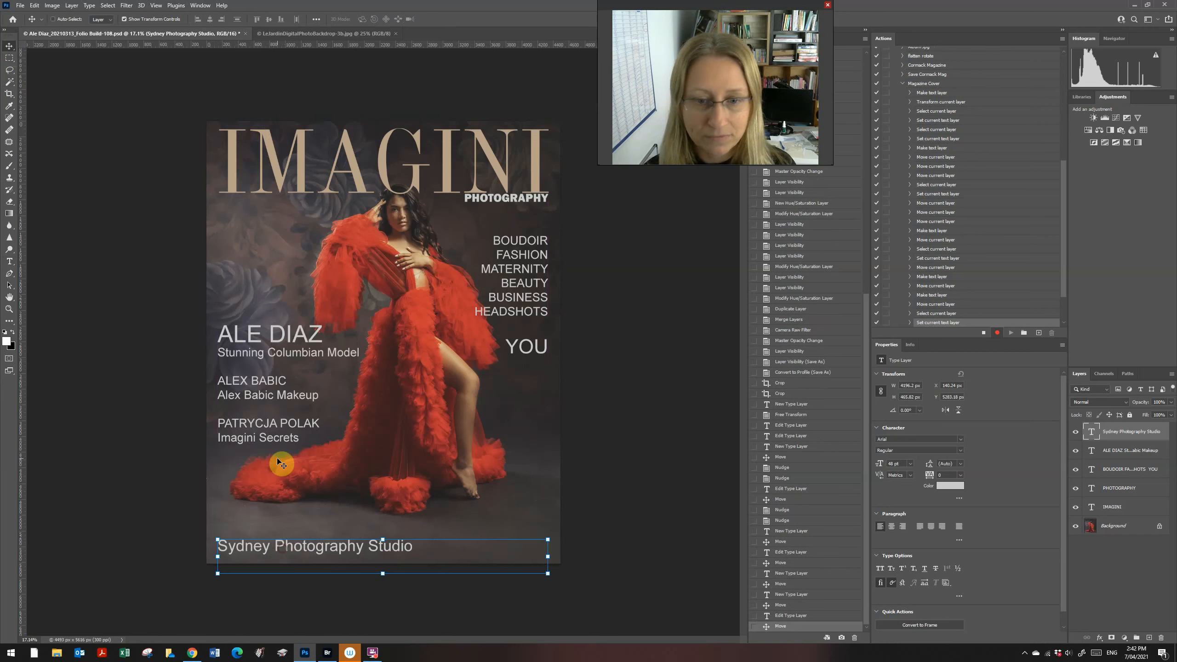
left_click(14, 58)
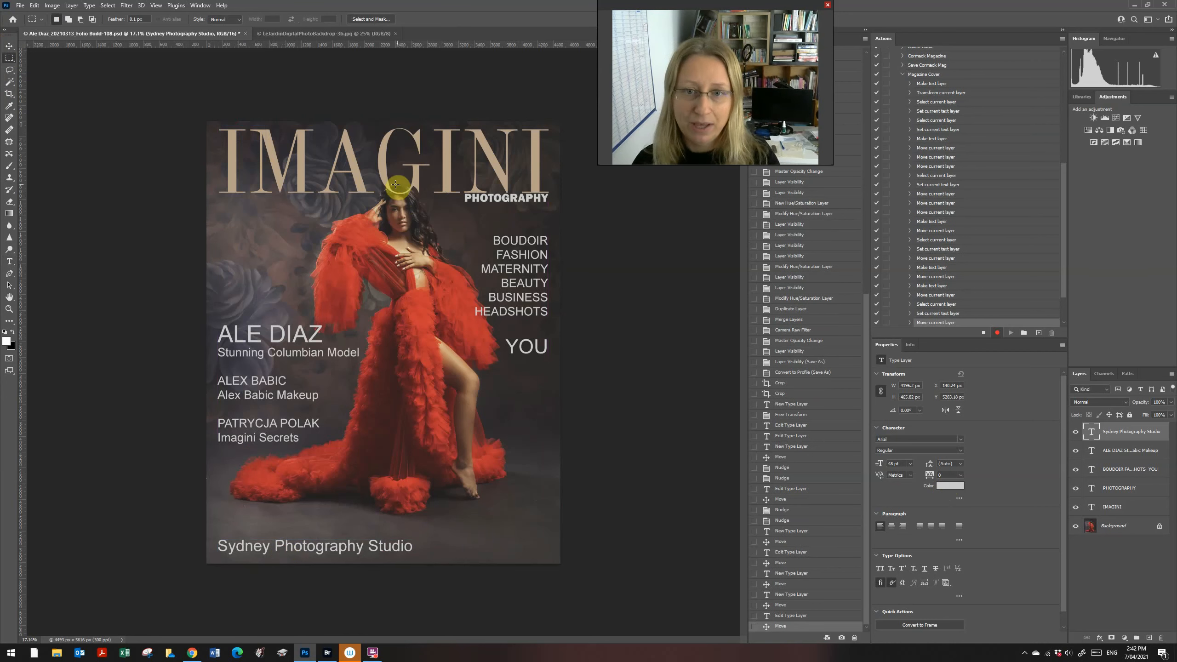
left_click(1091, 508)
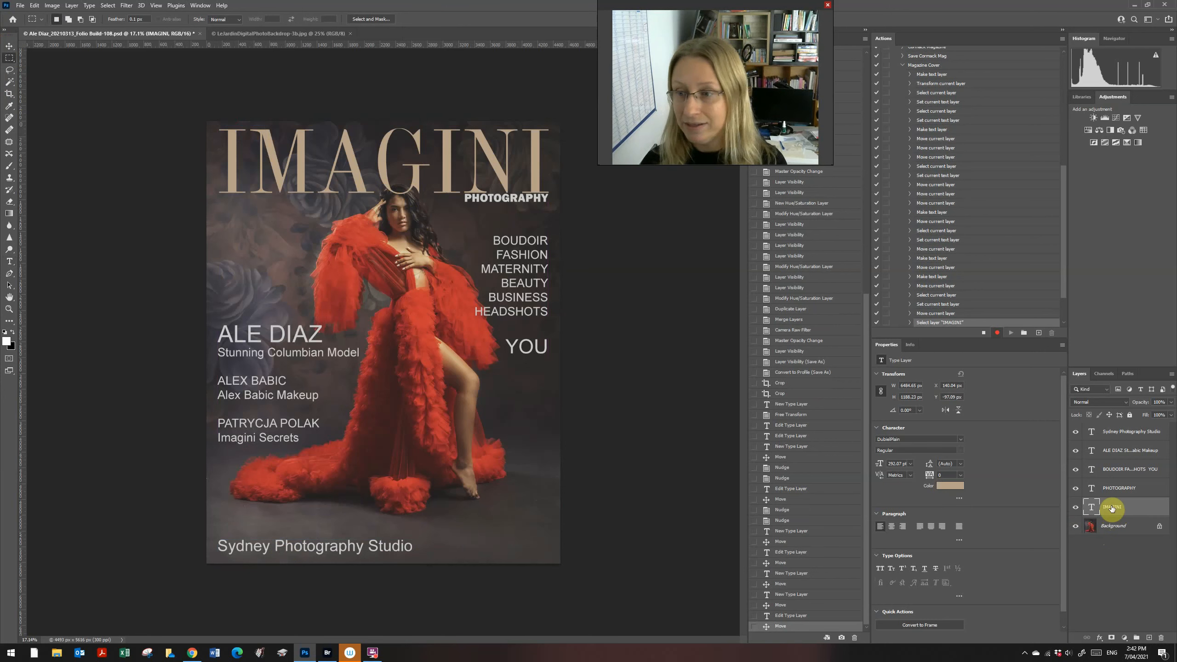
left_click(1076, 508)
left_click(1100, 534)
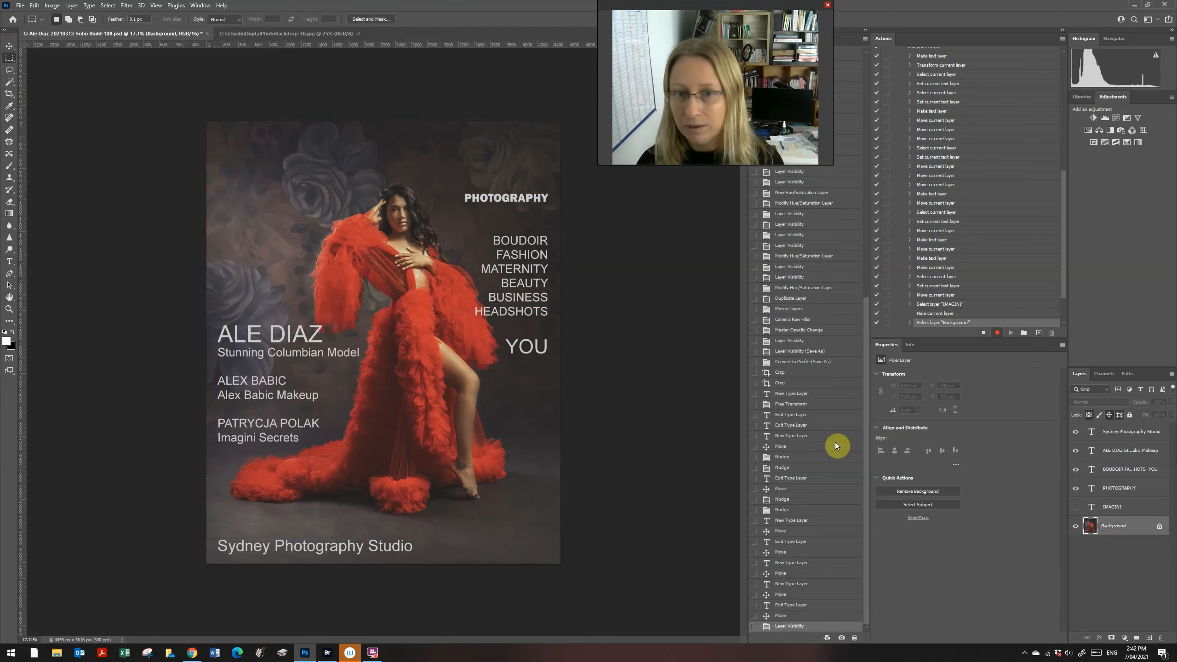
left_click(1079, 510)
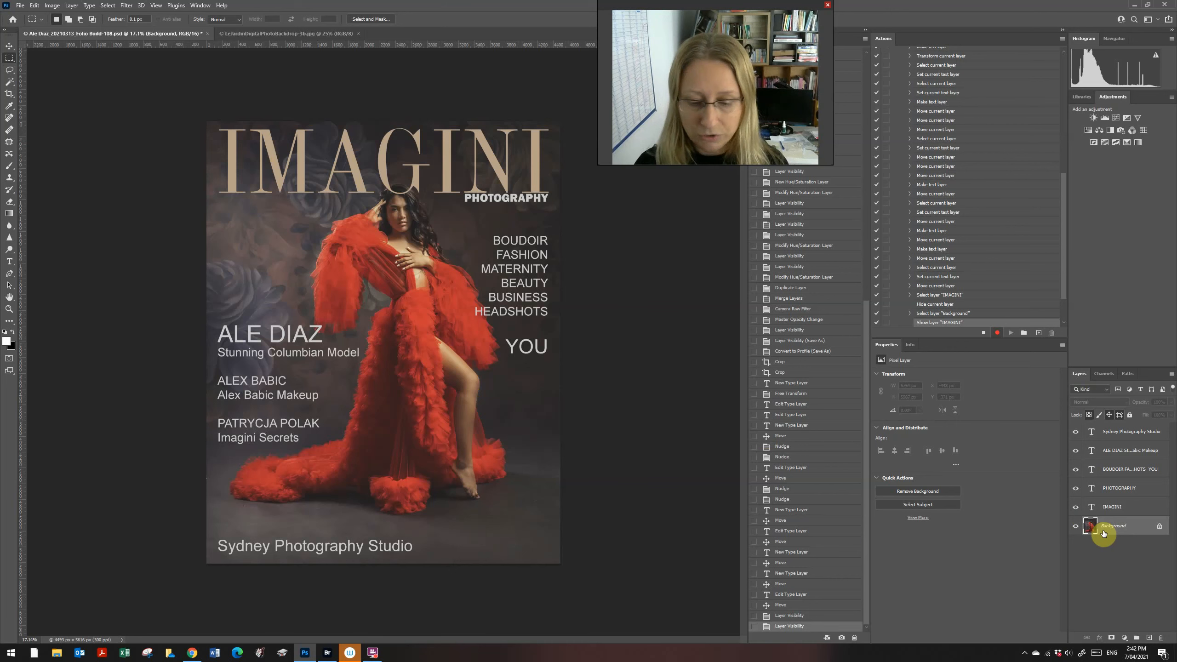
key("ctrl+j")
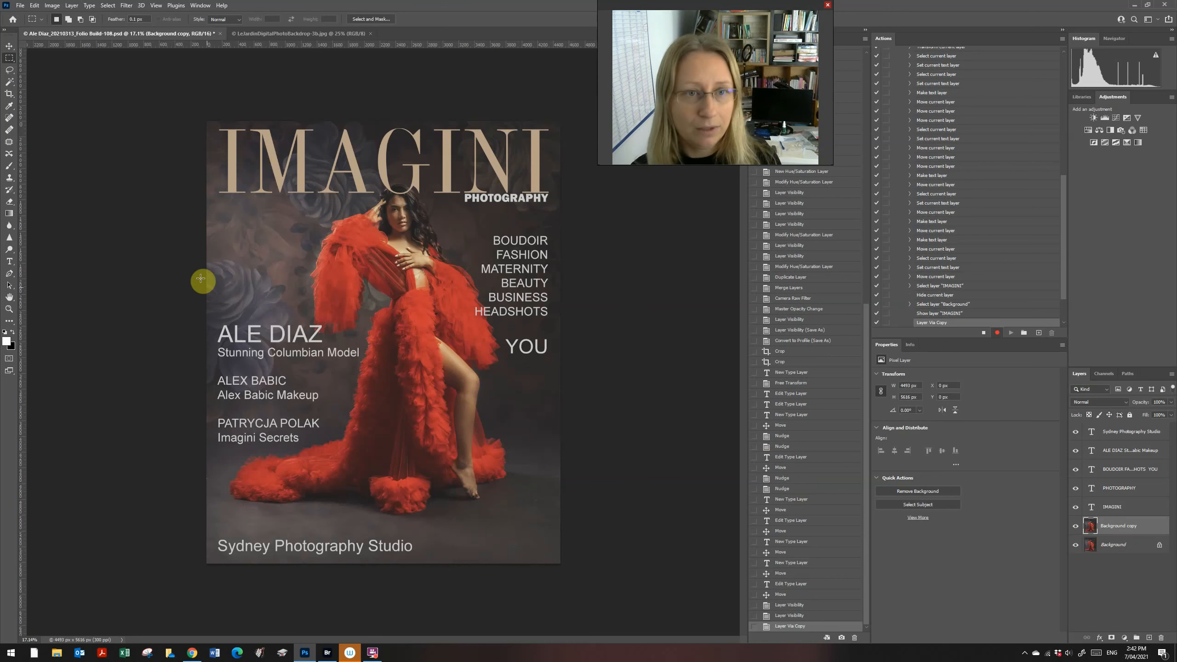
Step: Scale the Background copy photo to about 114%, shift it right and down, and apply
left_click(9, 47)
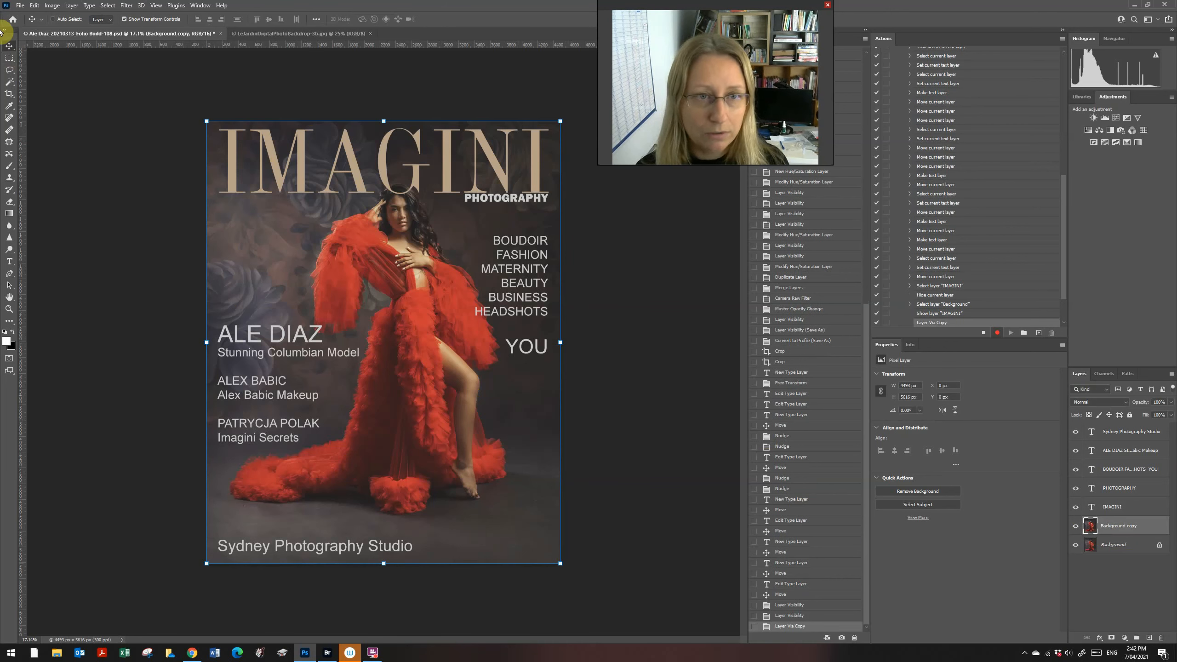
left_click(14, 47)
left_click(14, 47)
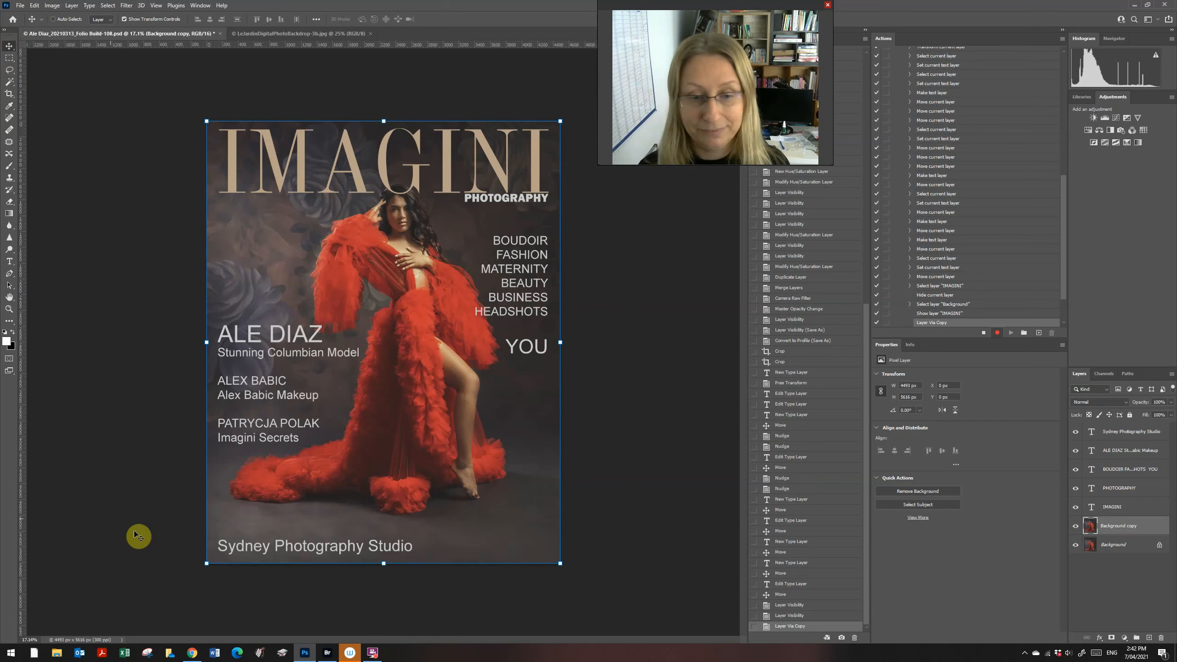
left_click(210, 566)
left_click_drag(210, 565, 176, 598)
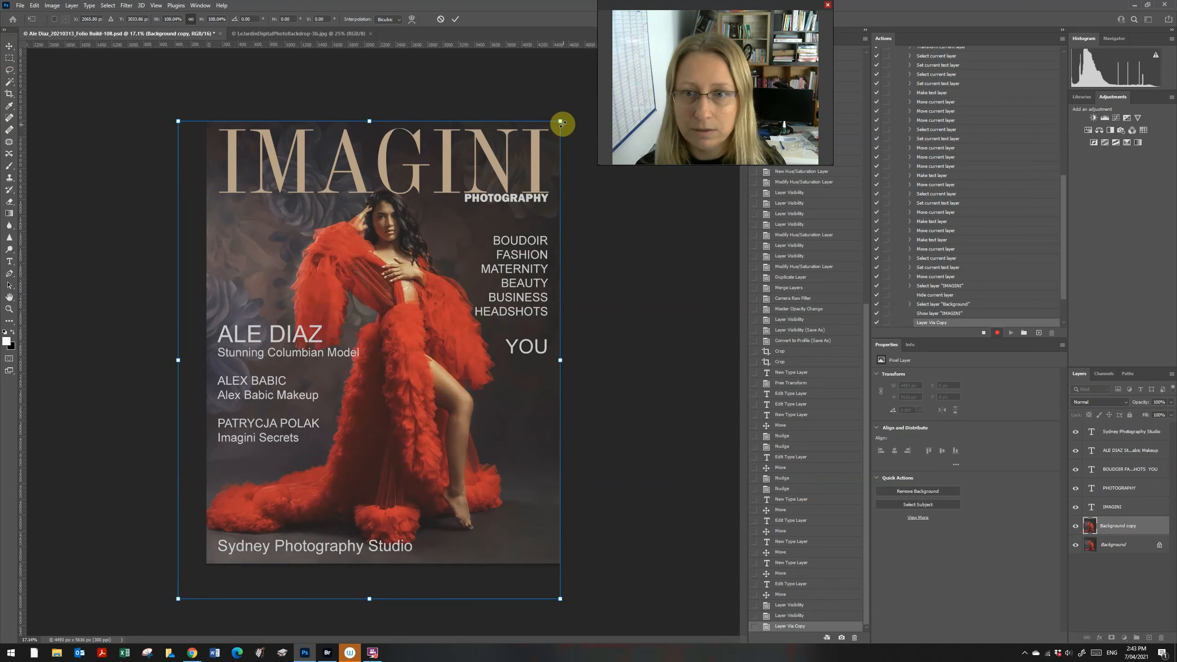
left_click_drag(561, 120, 588, 87)
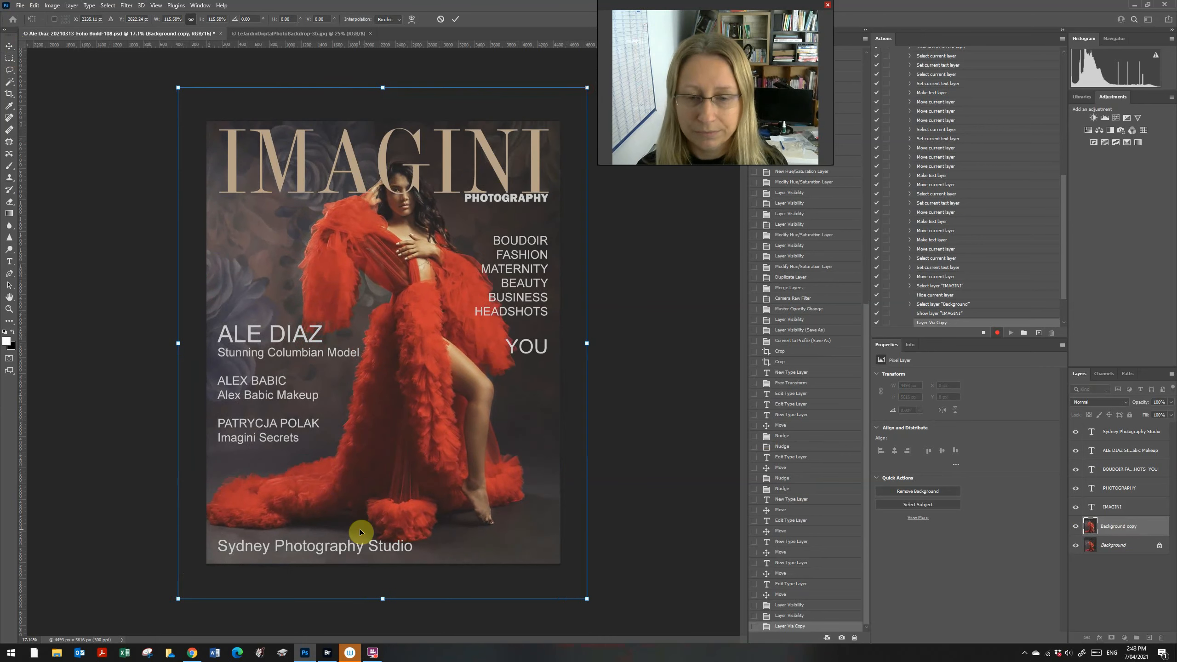
left_click_drag(392, 495, 390, 492)
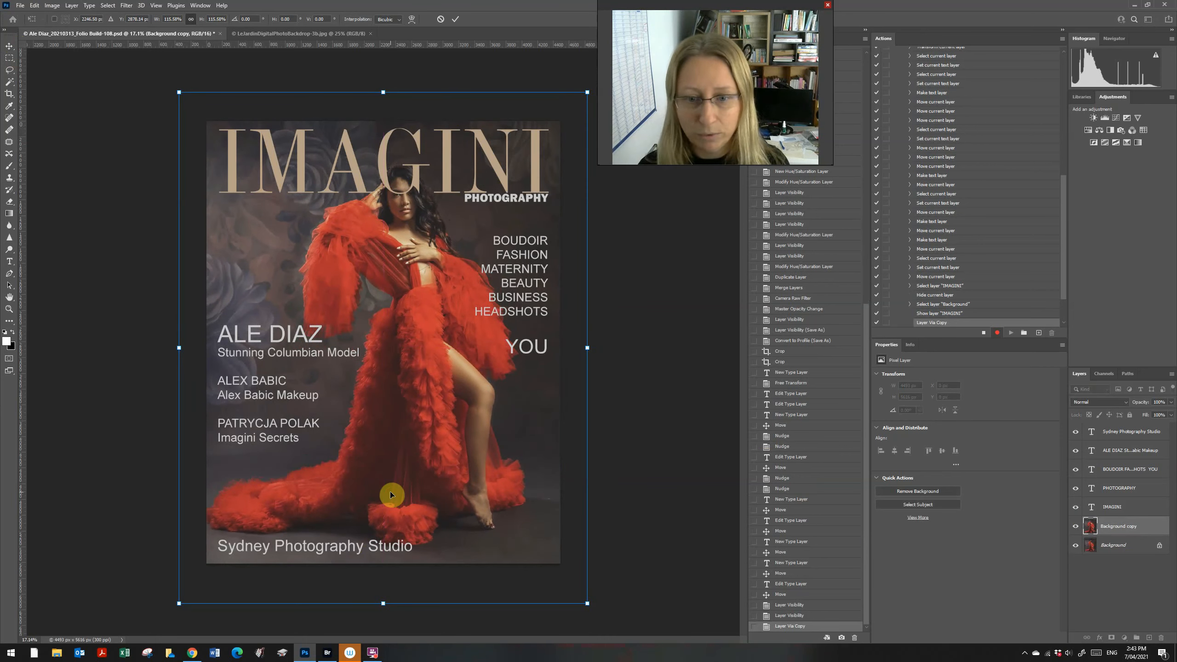
left_click(5, 59)
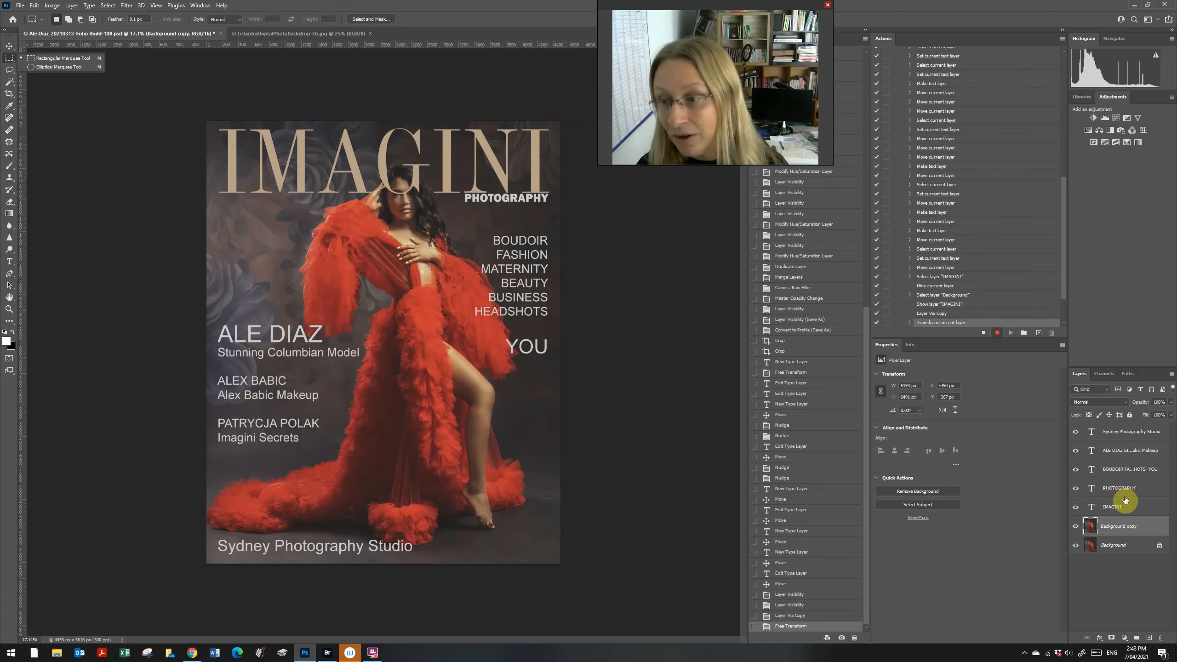
Step: Hide the IMAGINI masthead and quick-select the model's hand and hair on the photo copy
left_click(1121, 510)
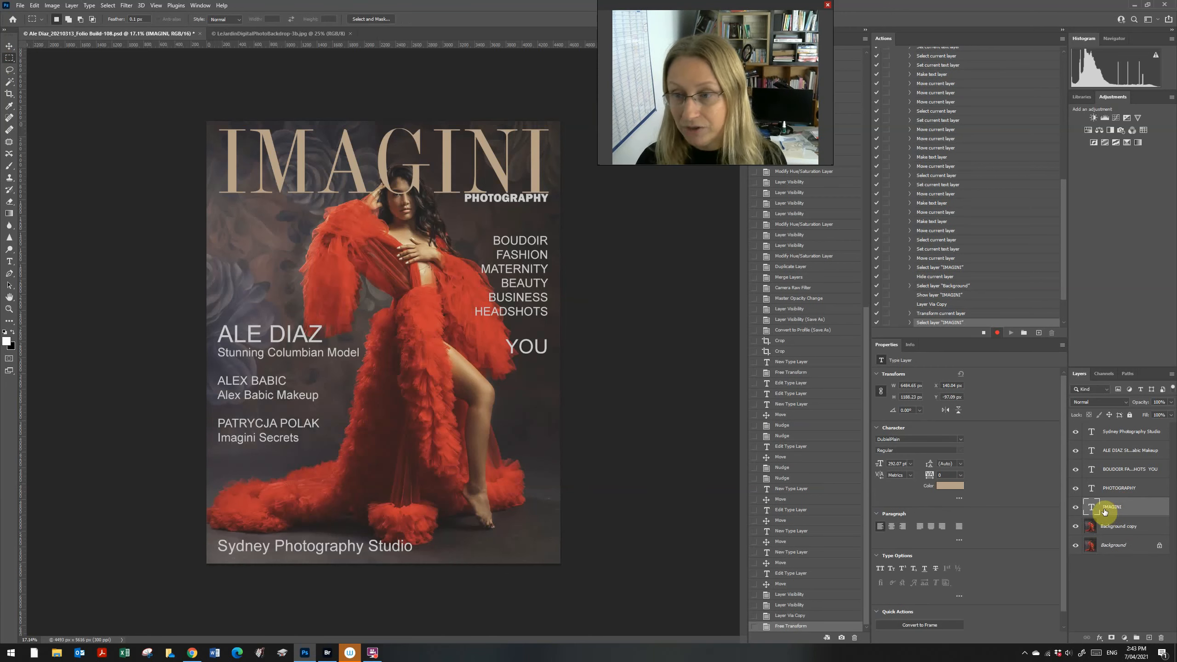
left_click(1075, 508)
key("z")
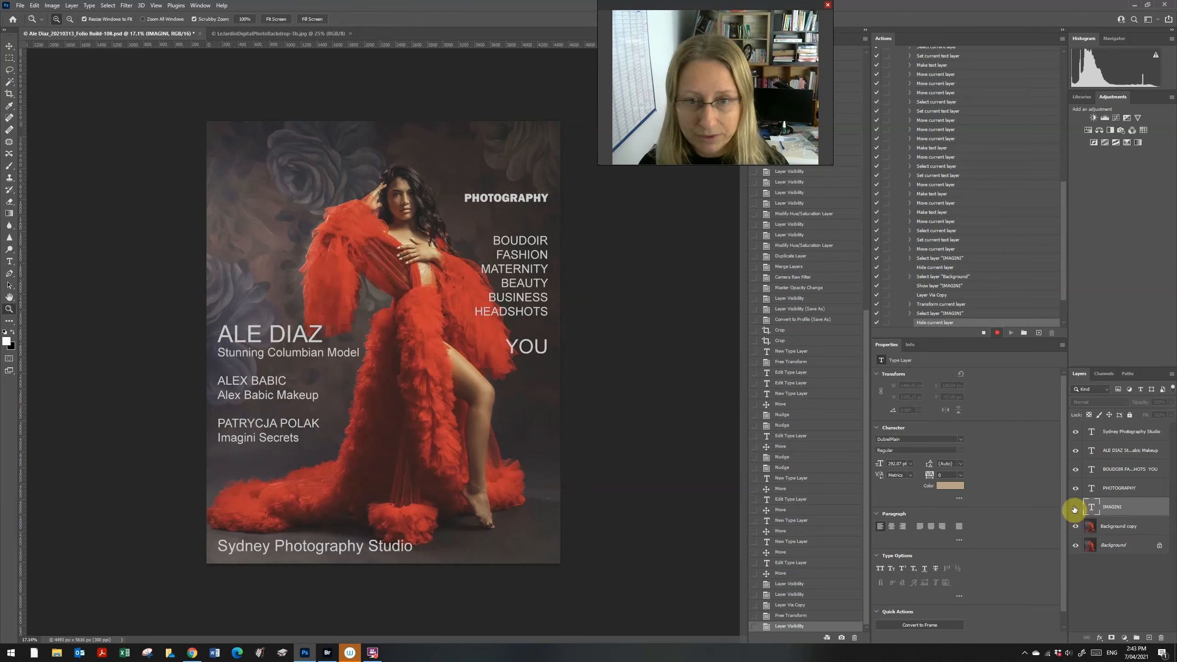
left_click_drag(410, 189, 449, 287)
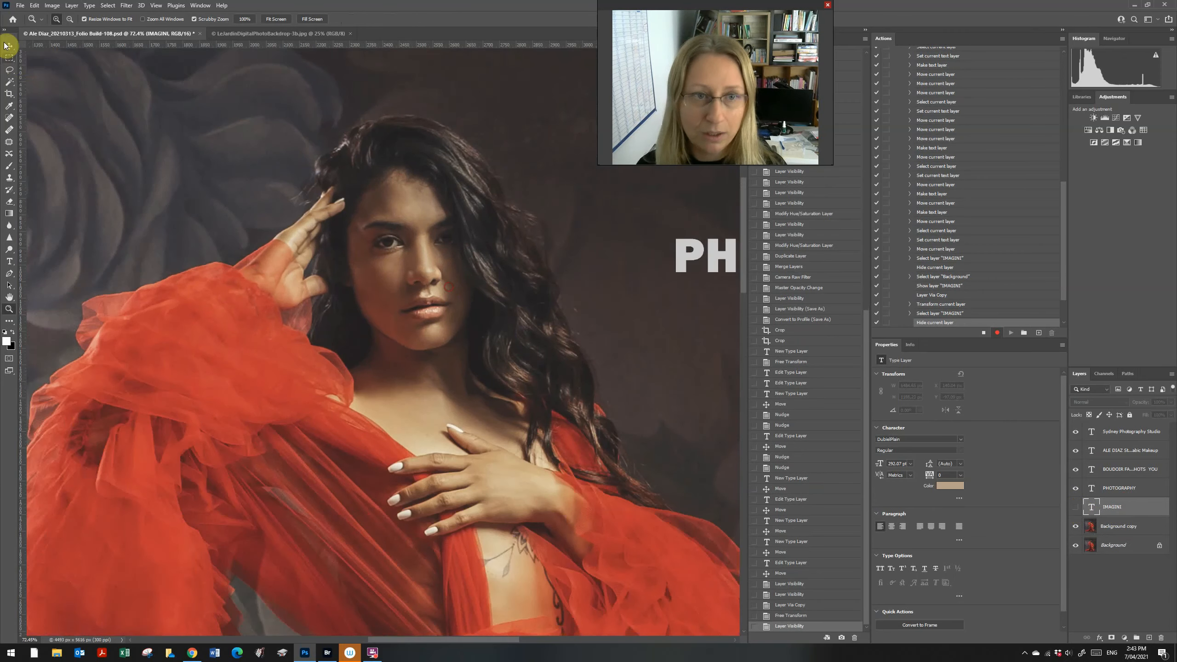
left_click(9, 81)
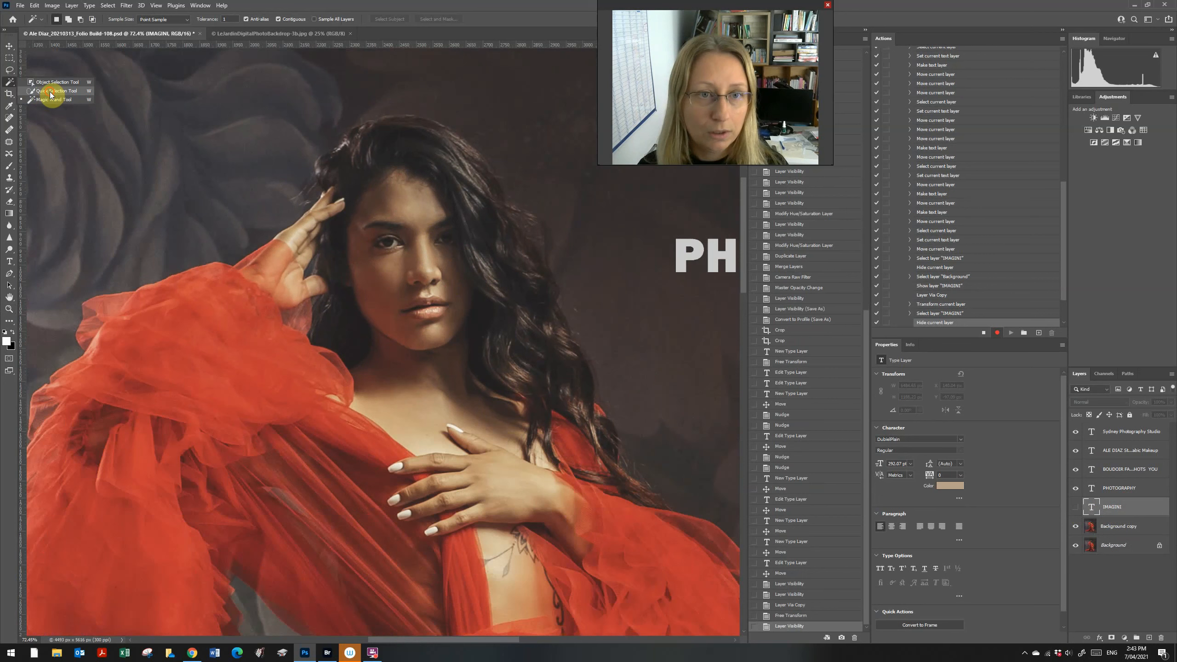
left_click(51, 93)
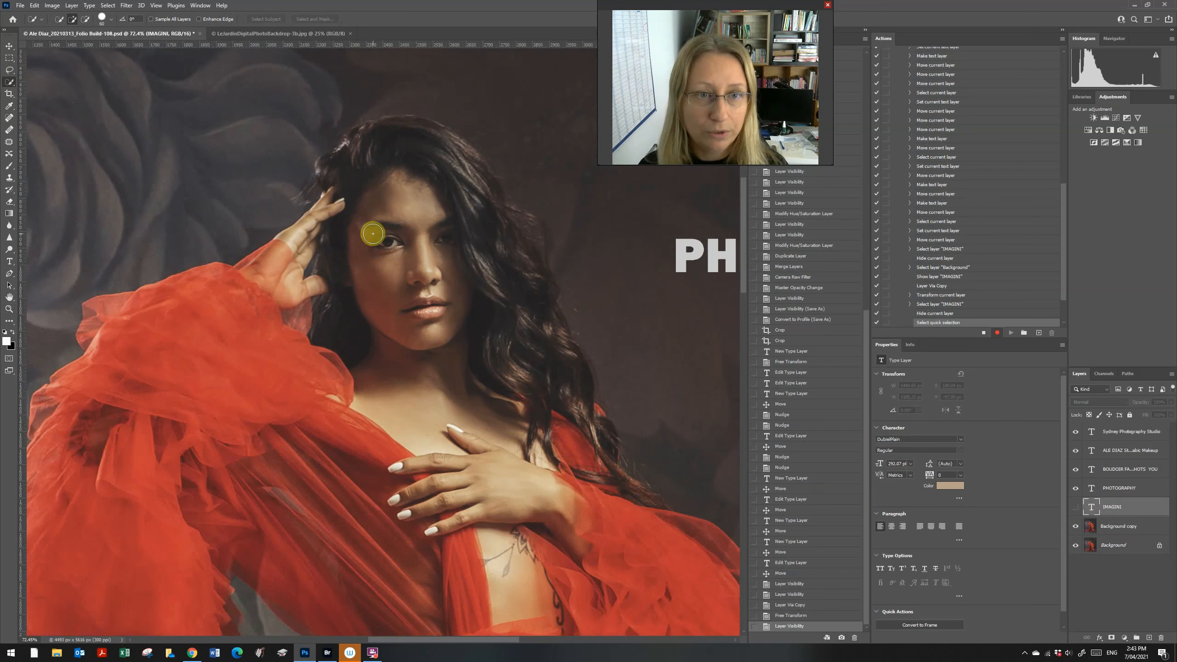
left_click(1153, 526)
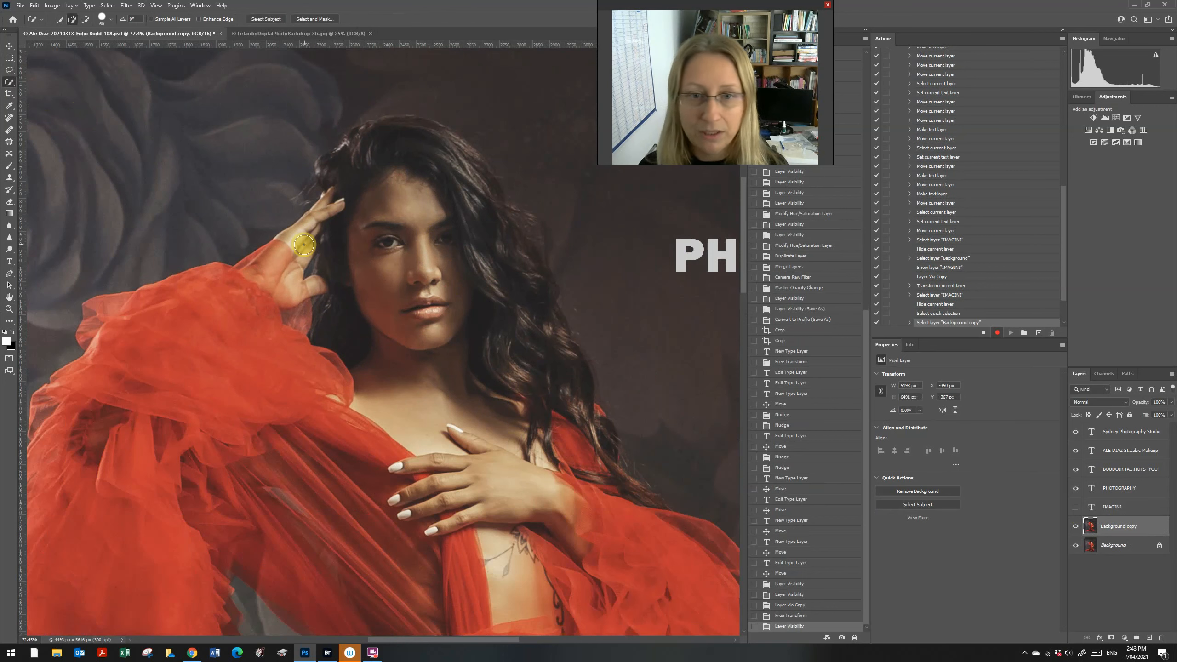
mouse_move(304, 244)
left_mouse_down()
mouse_move(326, 200)
mouse_move(330, 162)
mouse_move(426, 139)
mouse_move(454, 163)
mouse_move(526, 296)
mouse_move(509, 241)
mouse_move(518, 226)
mouse_move(485, 177)
mouse_move(392, 123)
left_mouse_up()
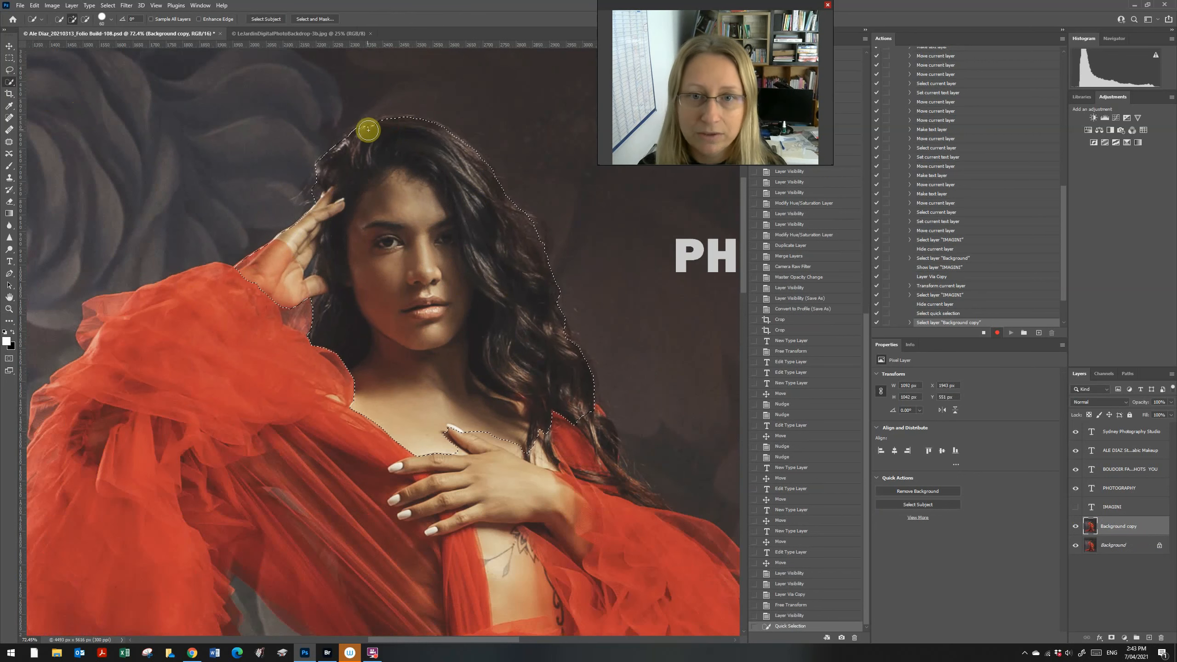
left_click(371, 131)
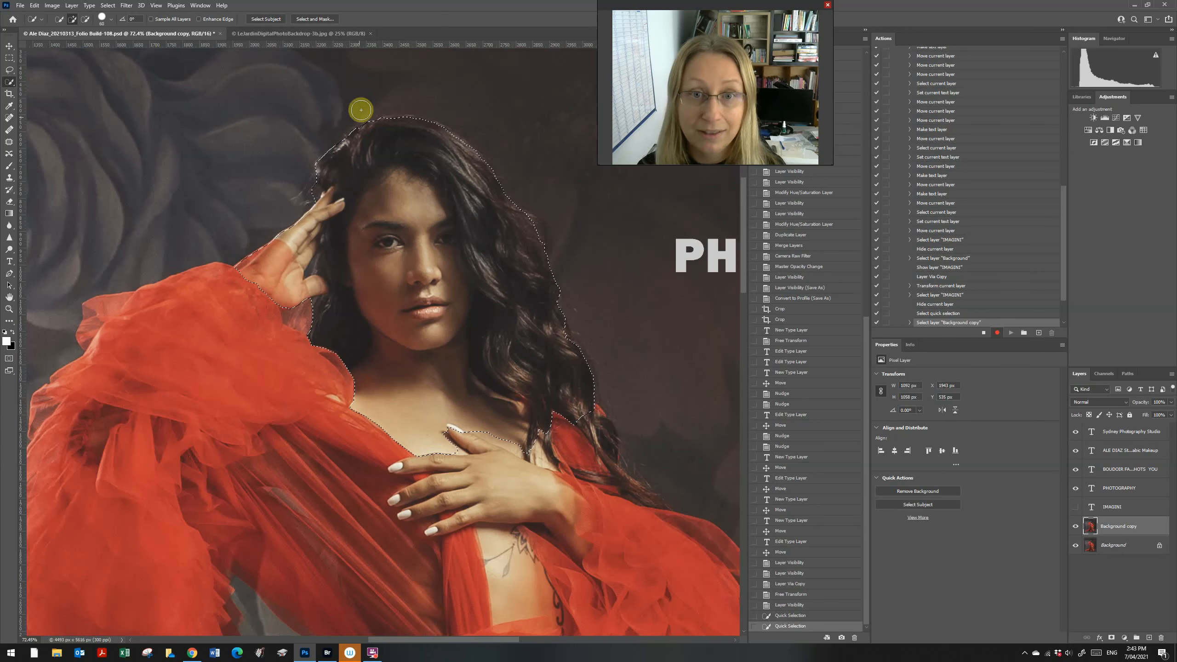
Step: Refine the selection edges, invert the selection, and show the IMAGINI masthead again
left_click(332, 20)
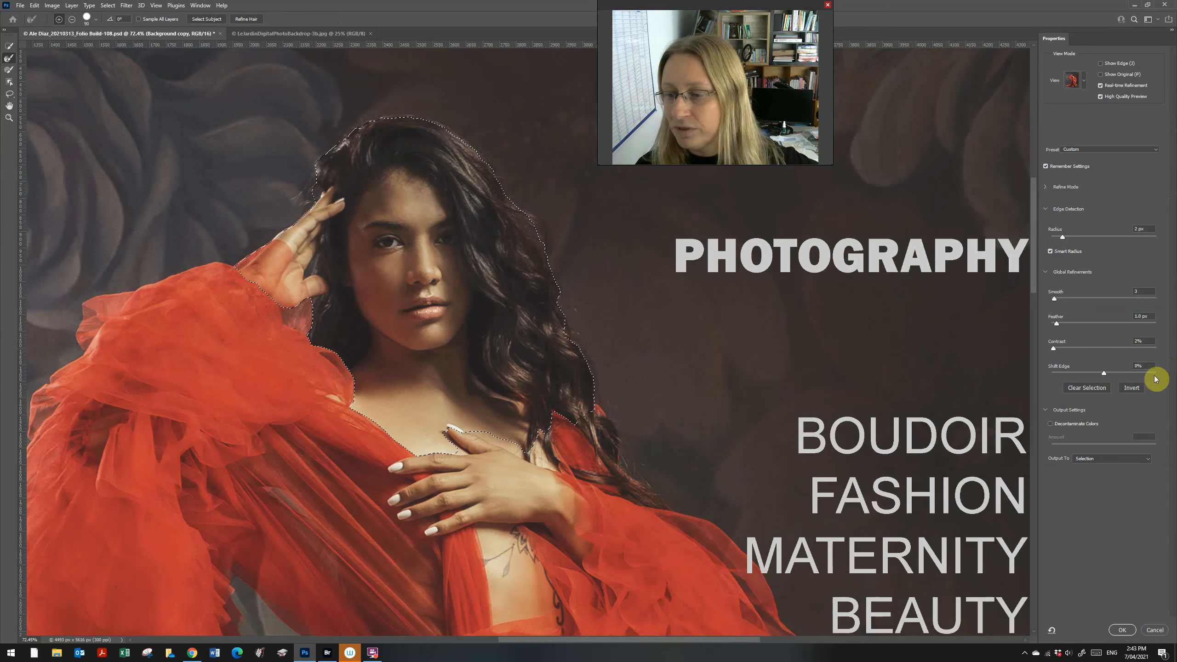
left_click(1120, 629)
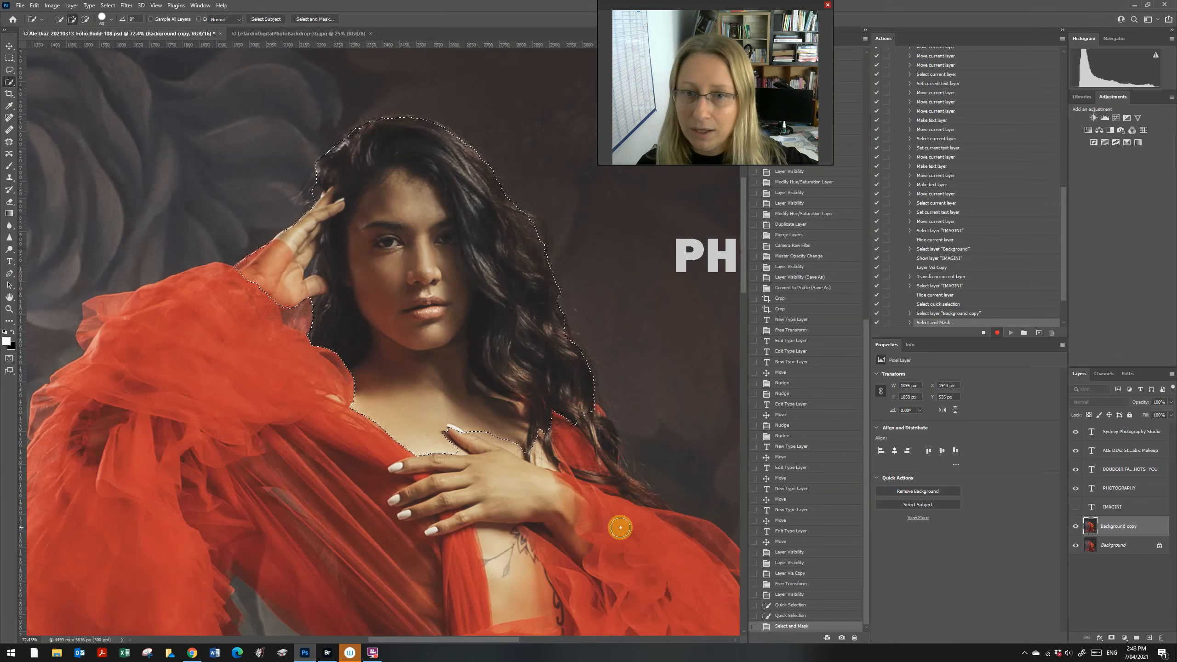
right_click(394, 182)
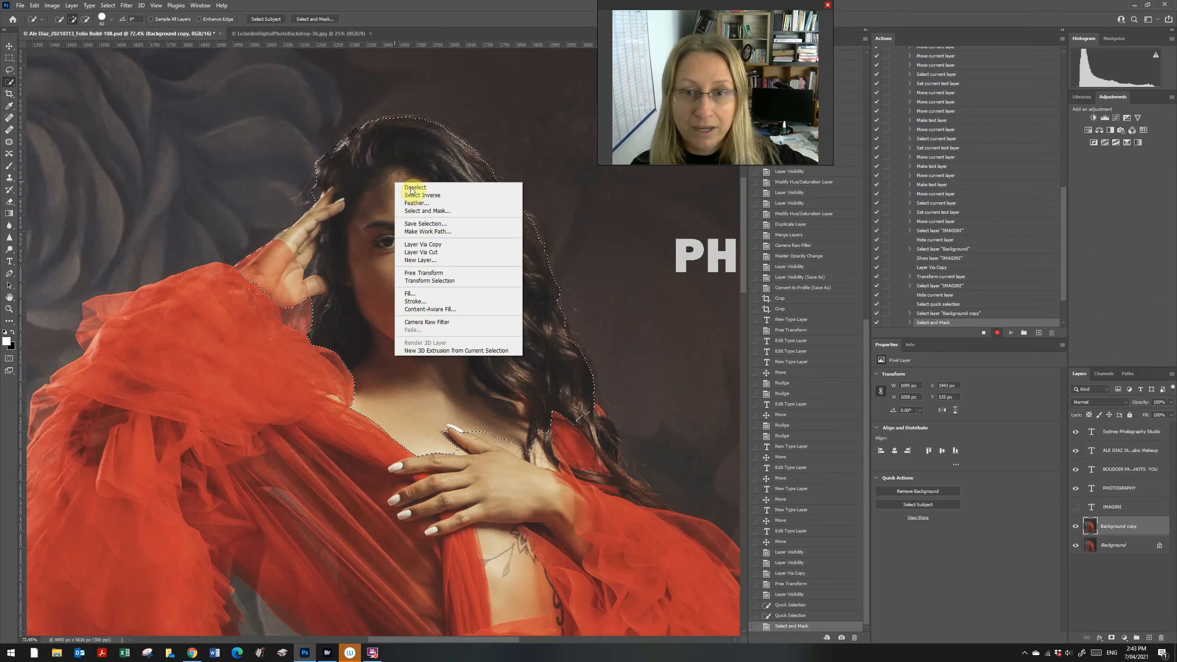
left_click(429, 196)
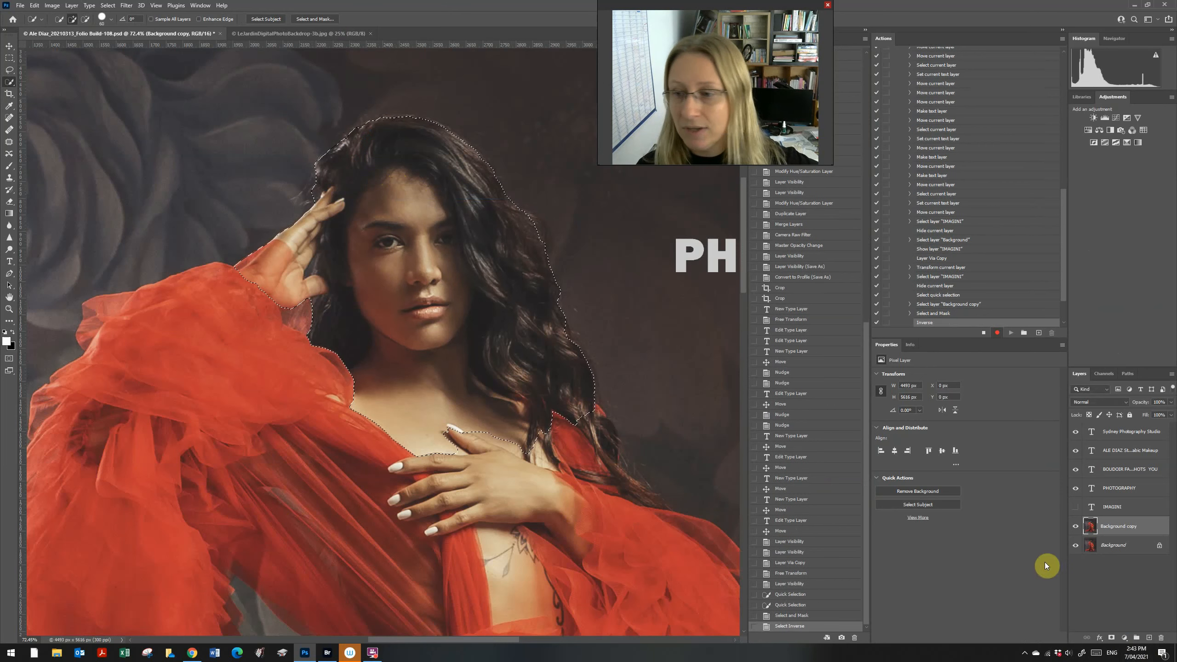
left_click(1080, 512)
left_click(1077, 508)
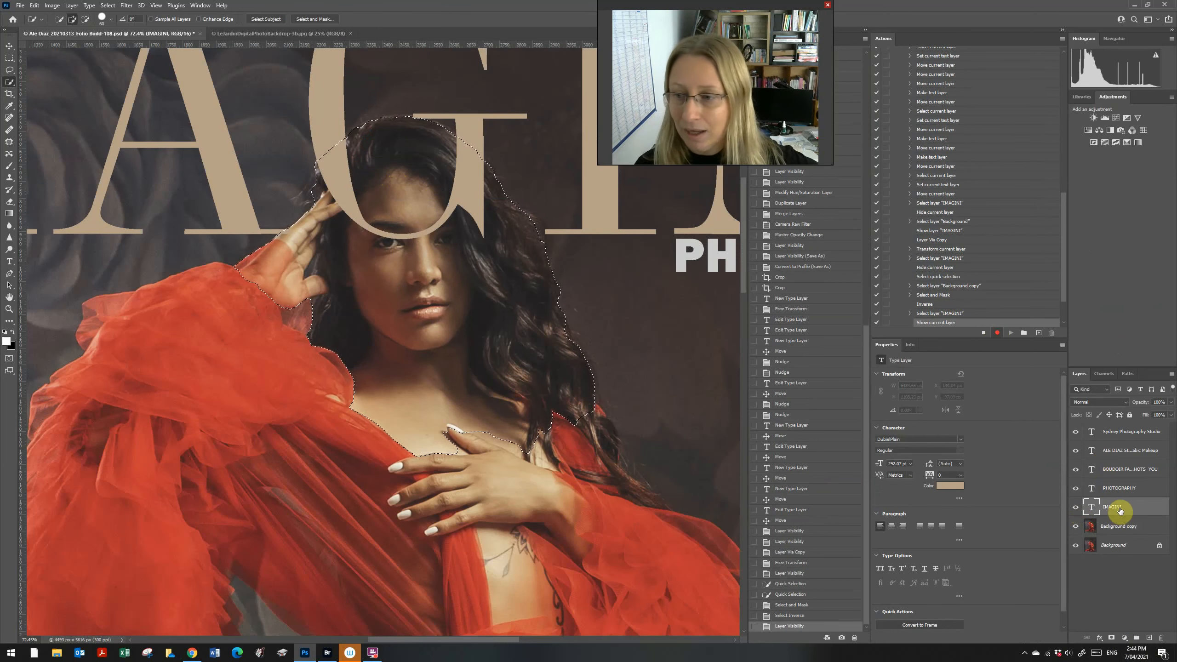
Step: Mask IMAGINI with the head selection, then fit and zoom out to about 15%
left_click(1112, 638)
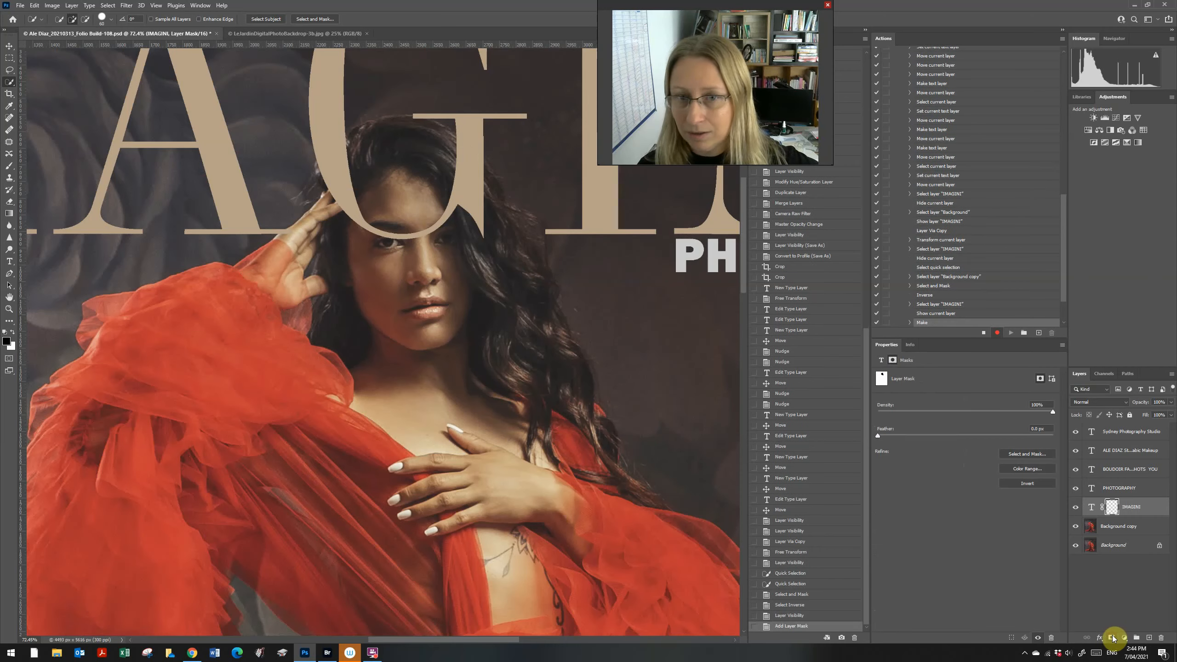
key("z")
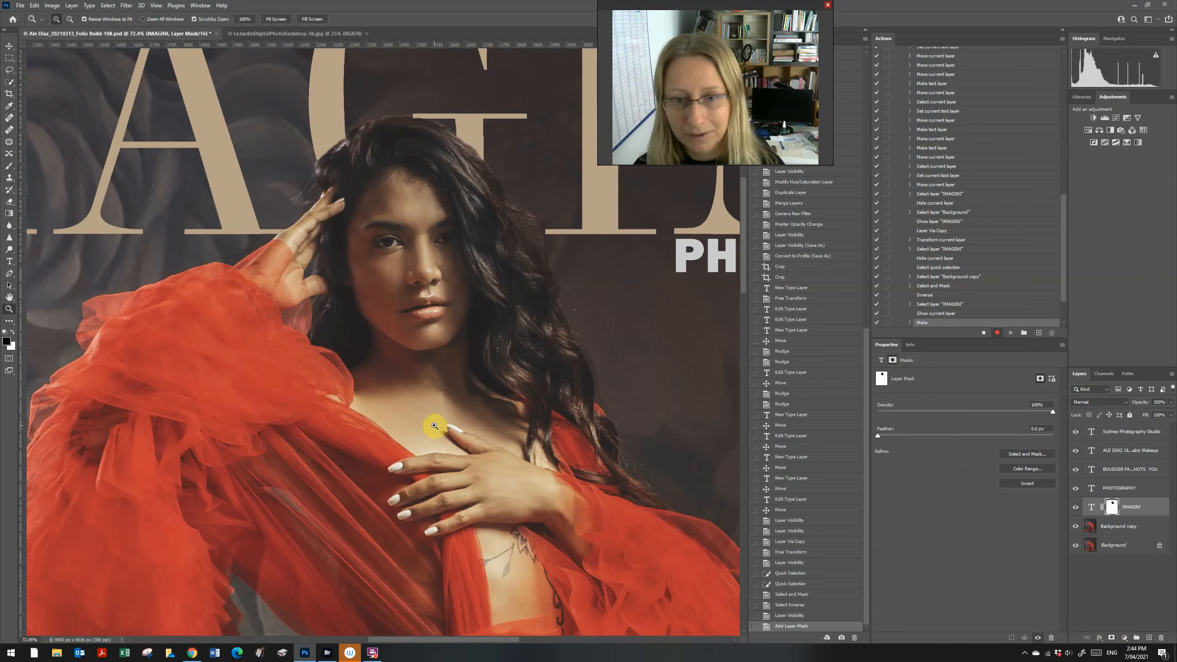
key("ctrl+0")
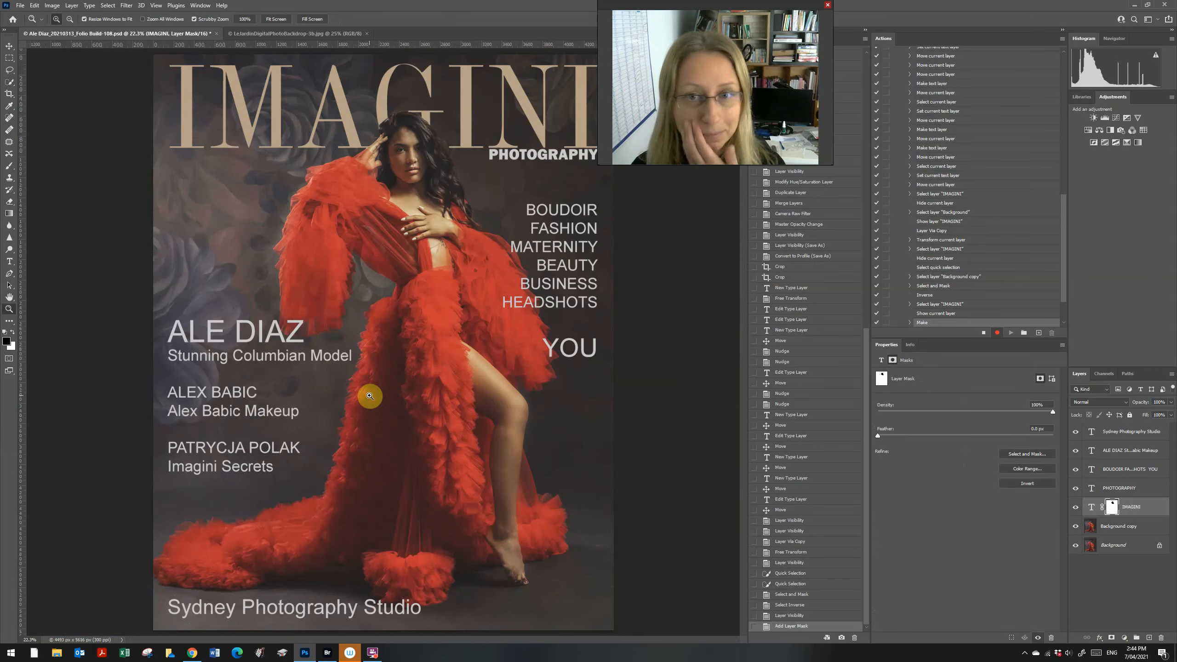
left_click_drag(373, 385, 354, 374)
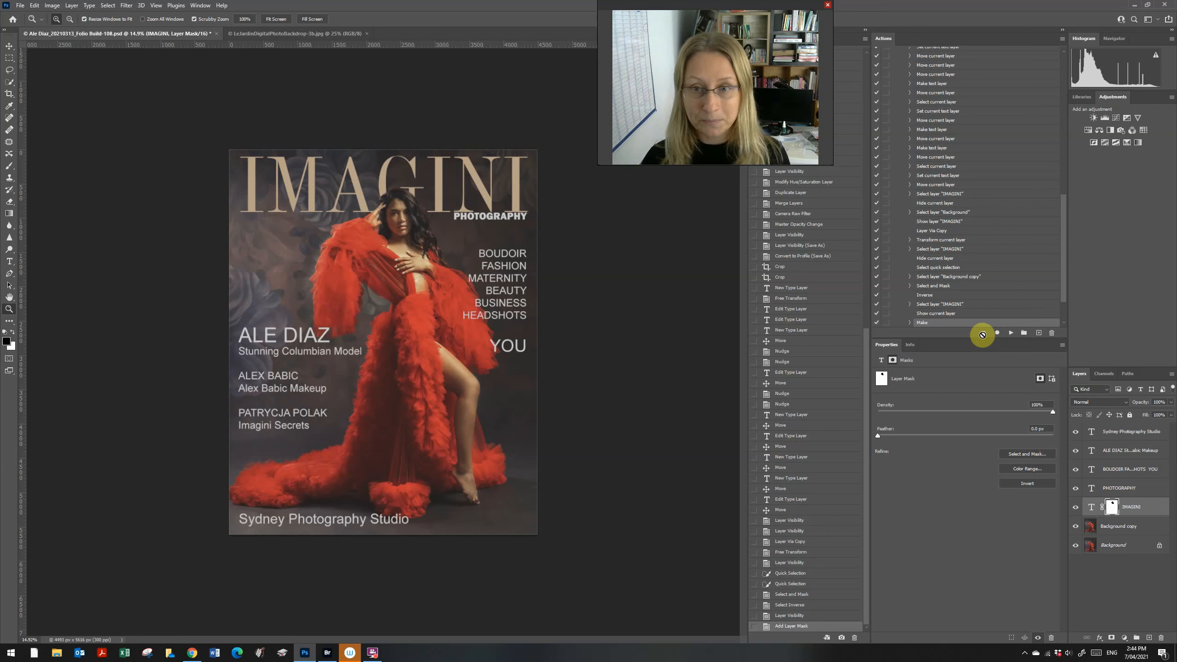
Step: Delete the trailing head-masking steps, from Select layer IMAGINI through Make, from the Magazine Cover action
scroll(1013, 278, "up", 5)
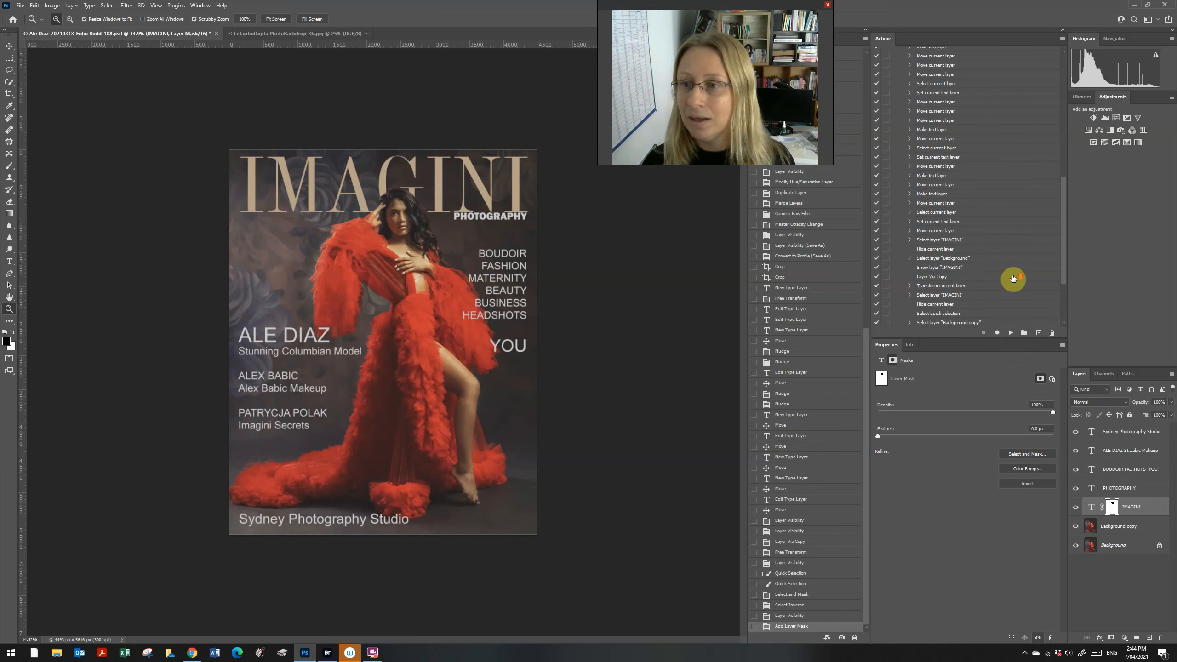
scroll(1009, 273, "up", 2)
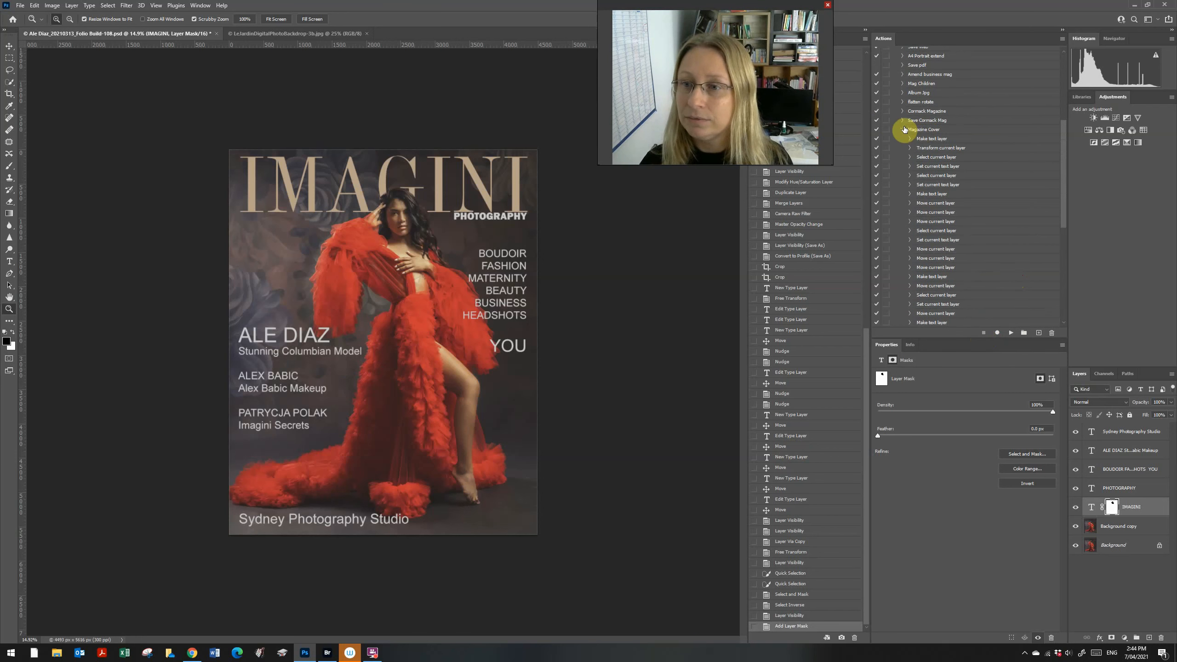
scroll(1005, 223, "down", 9)
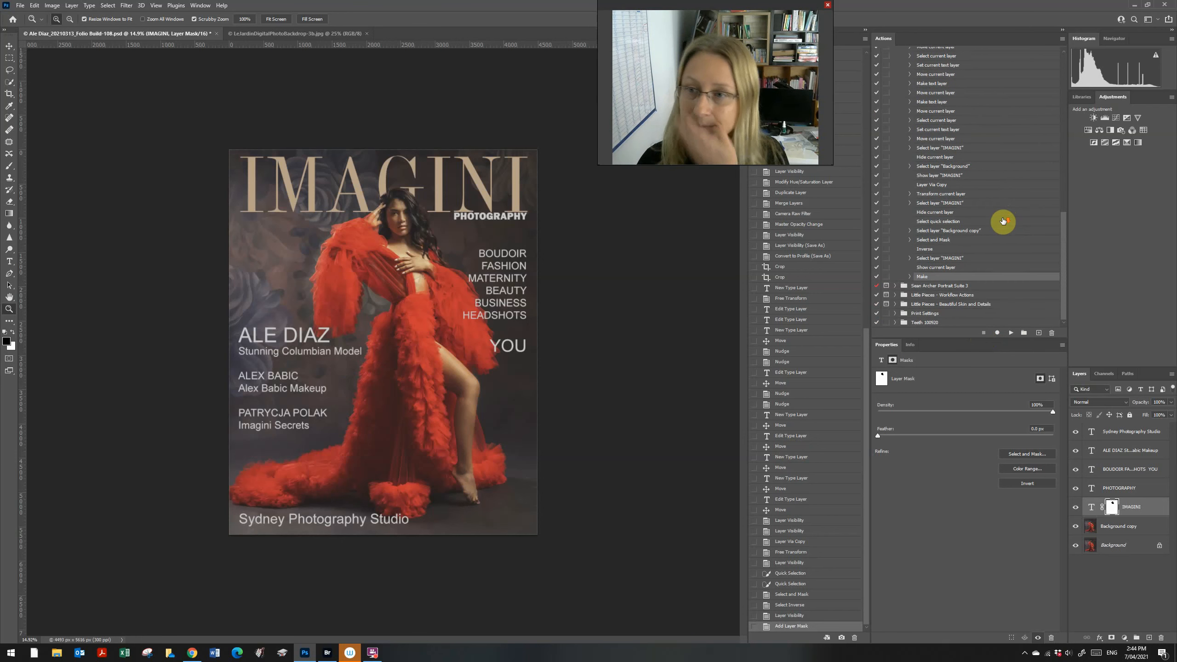
left_click(934, 148)
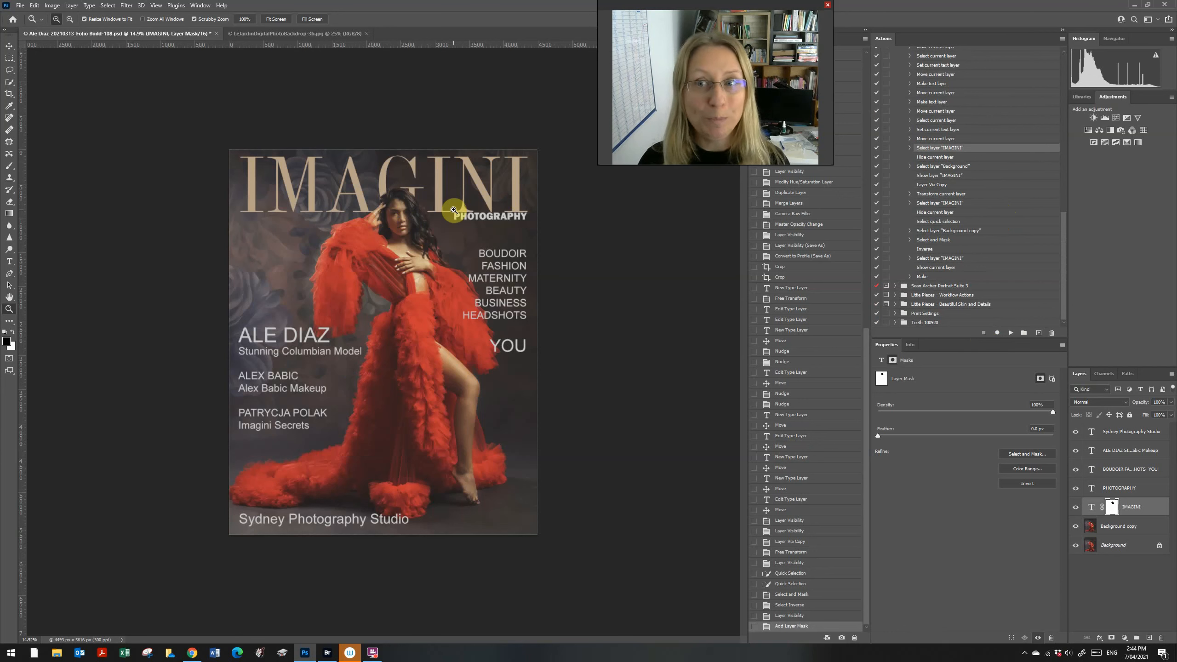
scroll(938, 238, "up", 1)
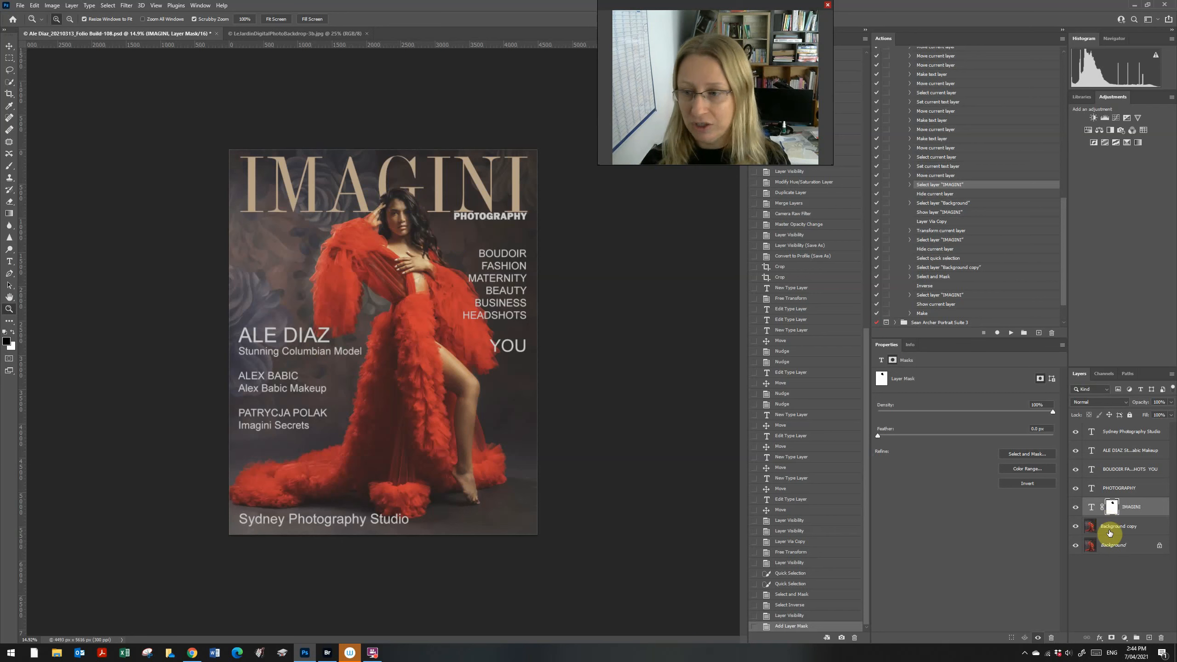
left_click(1108, 530)
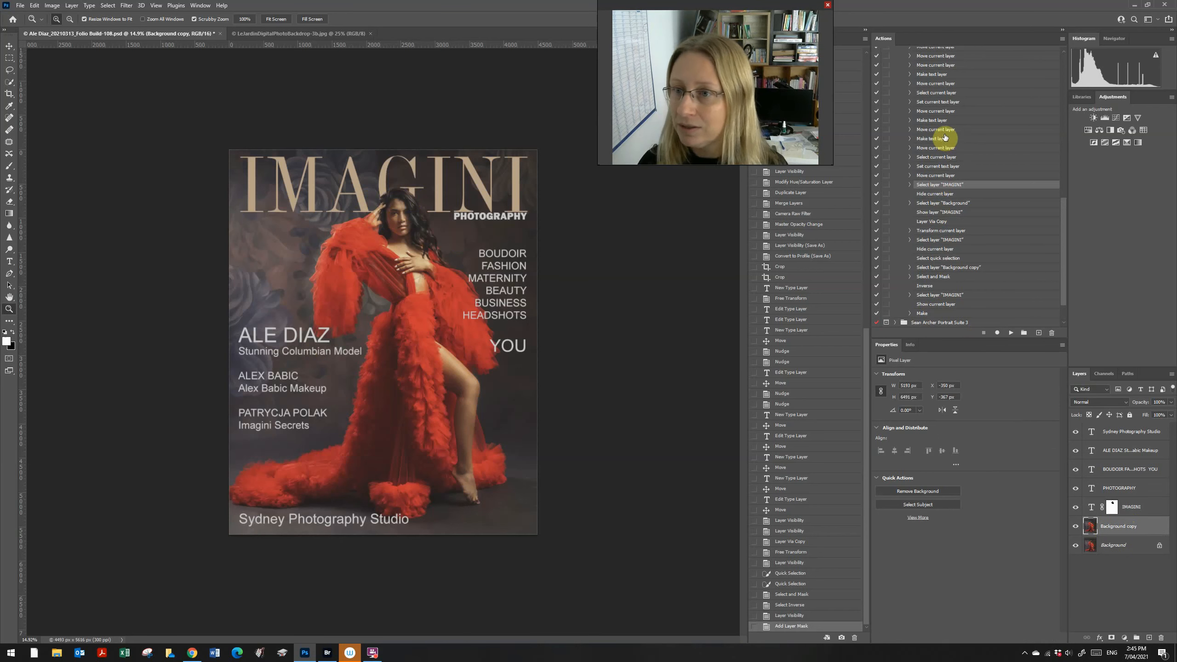
scroll(954, 142, "down", 2)
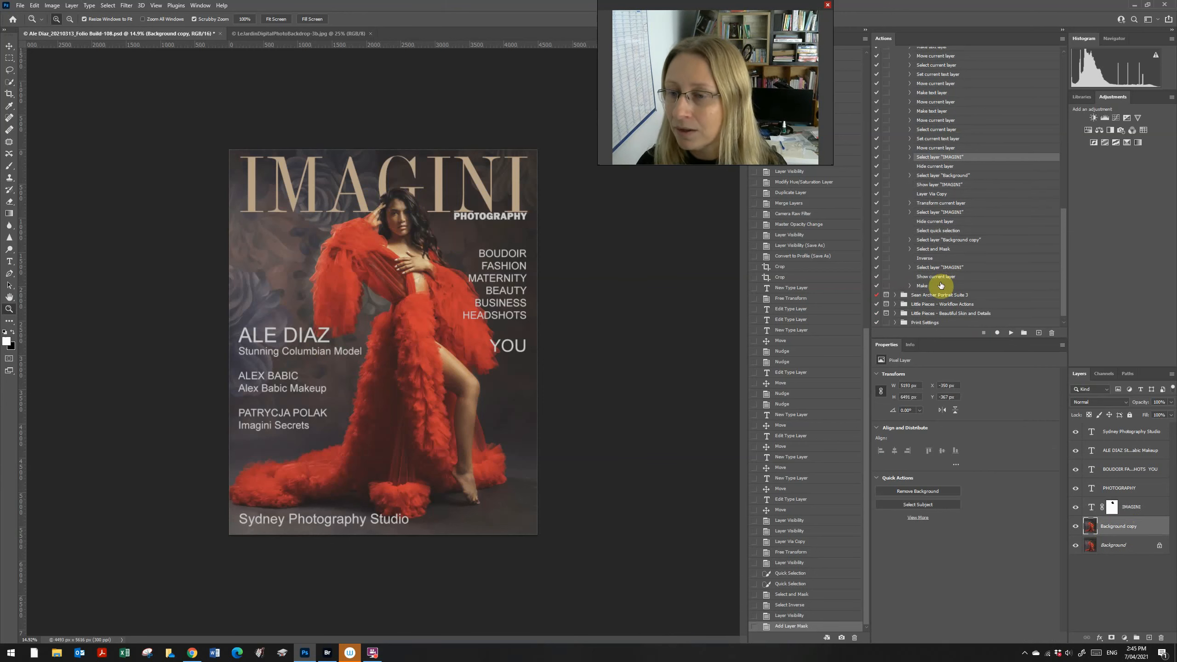
left_click(941, 285, "shift")
left_click_drag(966, 287, 1053, 335)
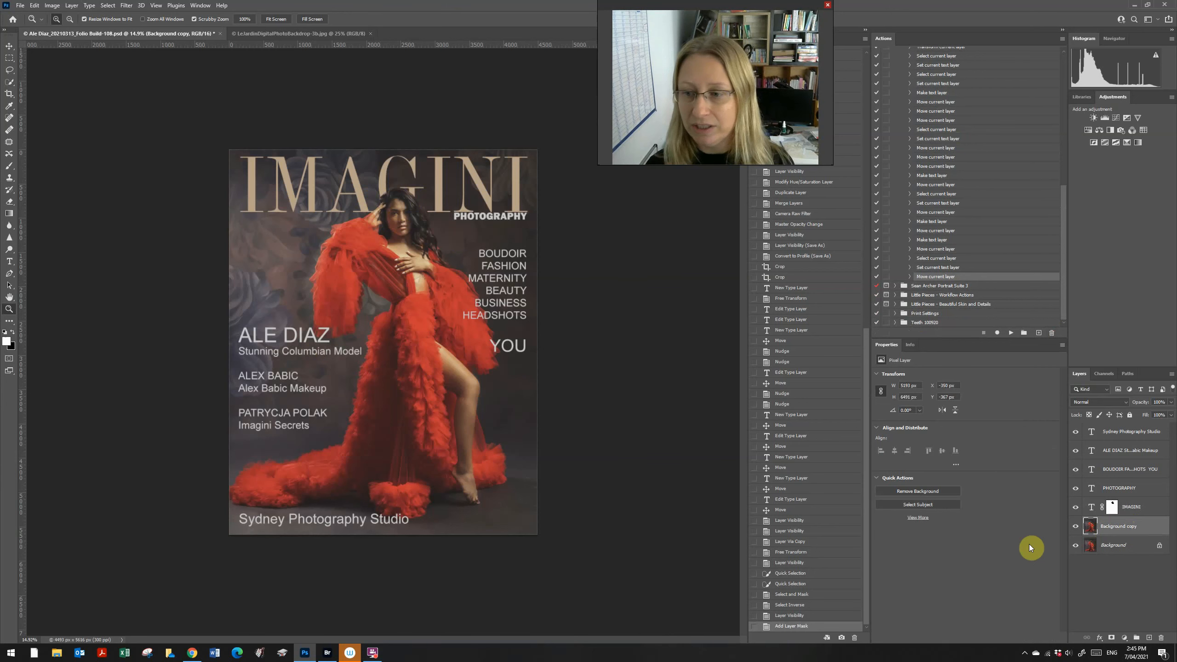
left_click(1076, 526)
left_click(1076, 526)
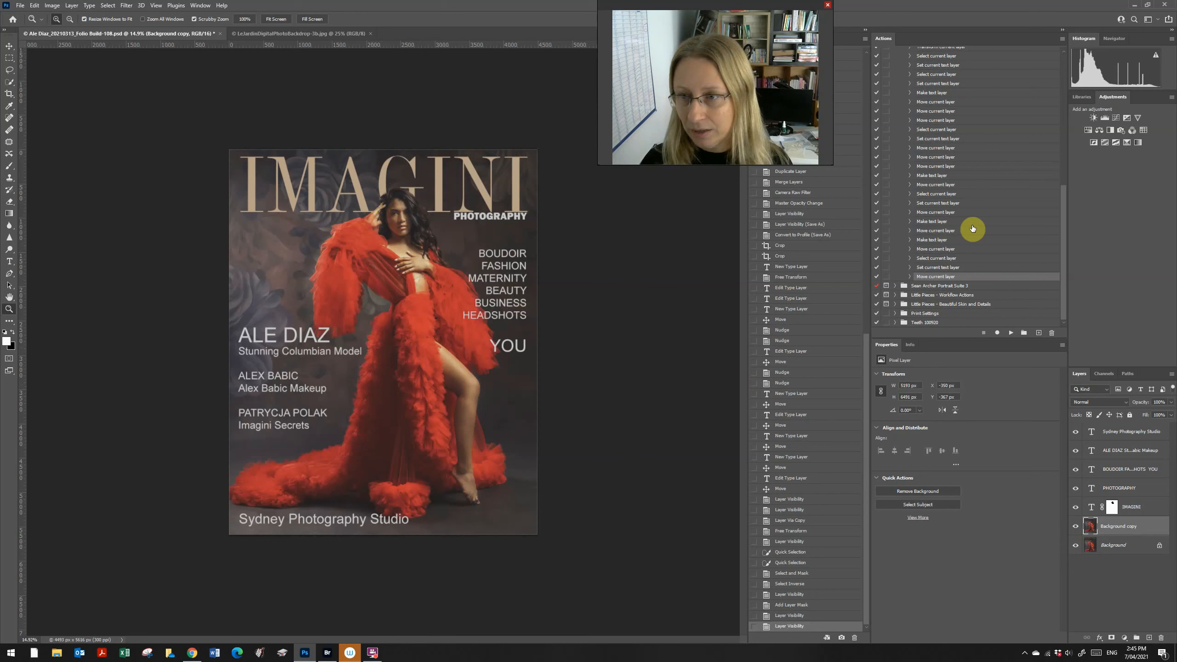
Step: Run the Website ready action to flatten the cover and resize it to 1200×1500 px
scroll(973, 229, "up", 4)
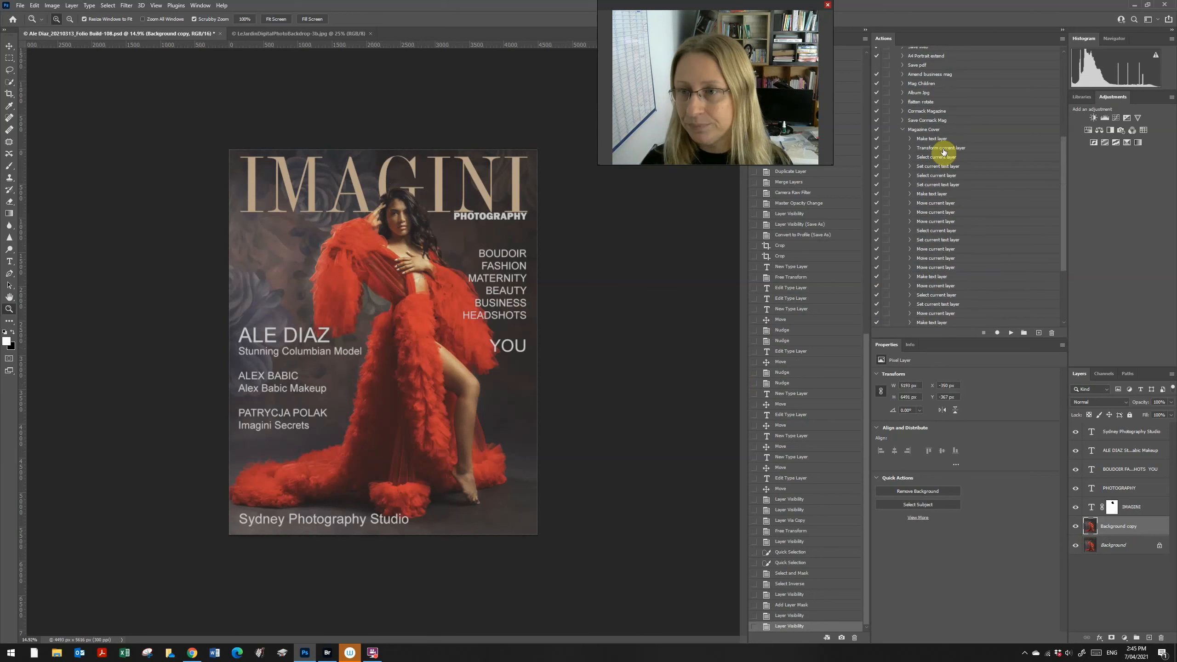
left_click(903, 130)
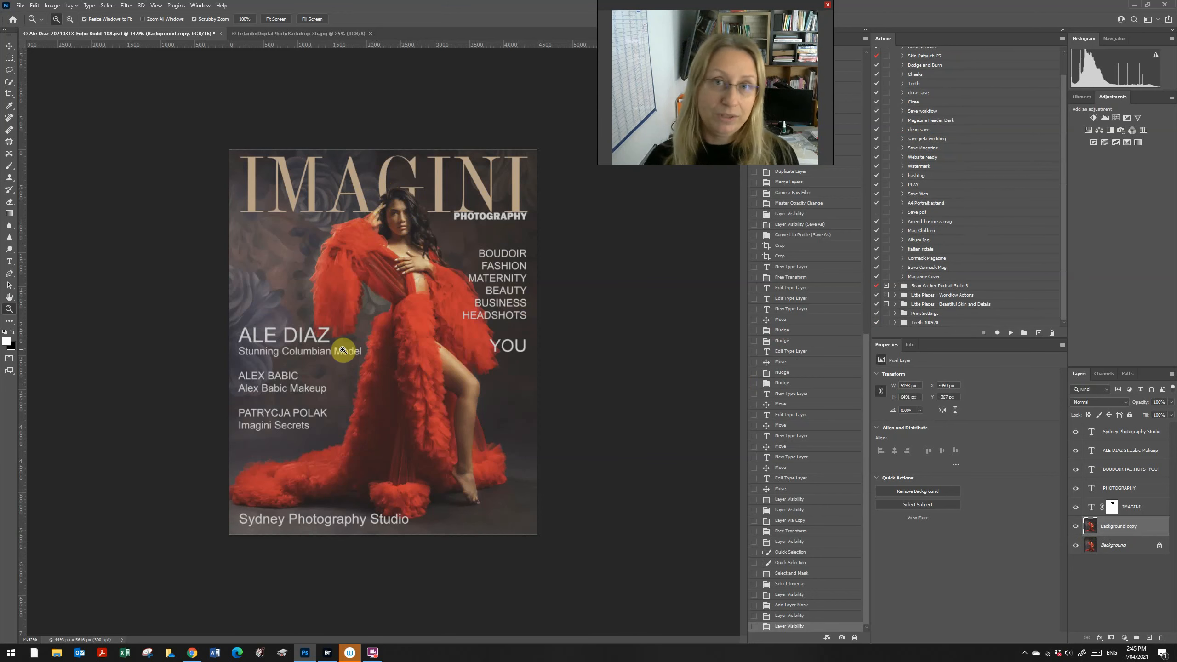
left_click(925, 158)
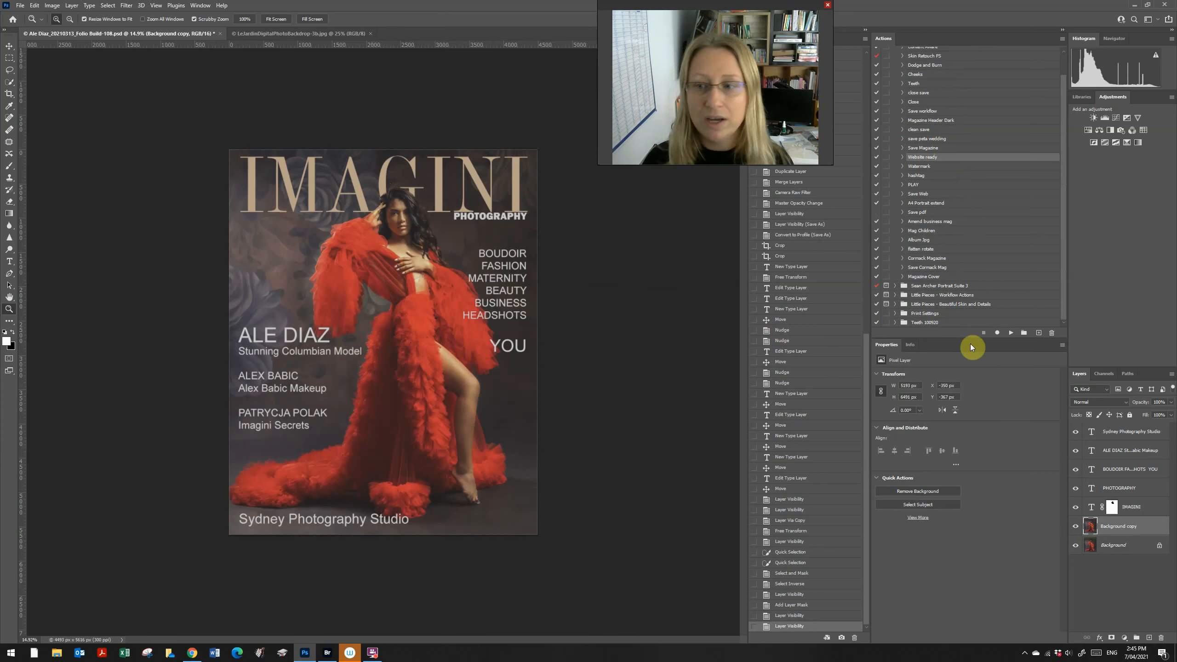
left_click(1009, 335)
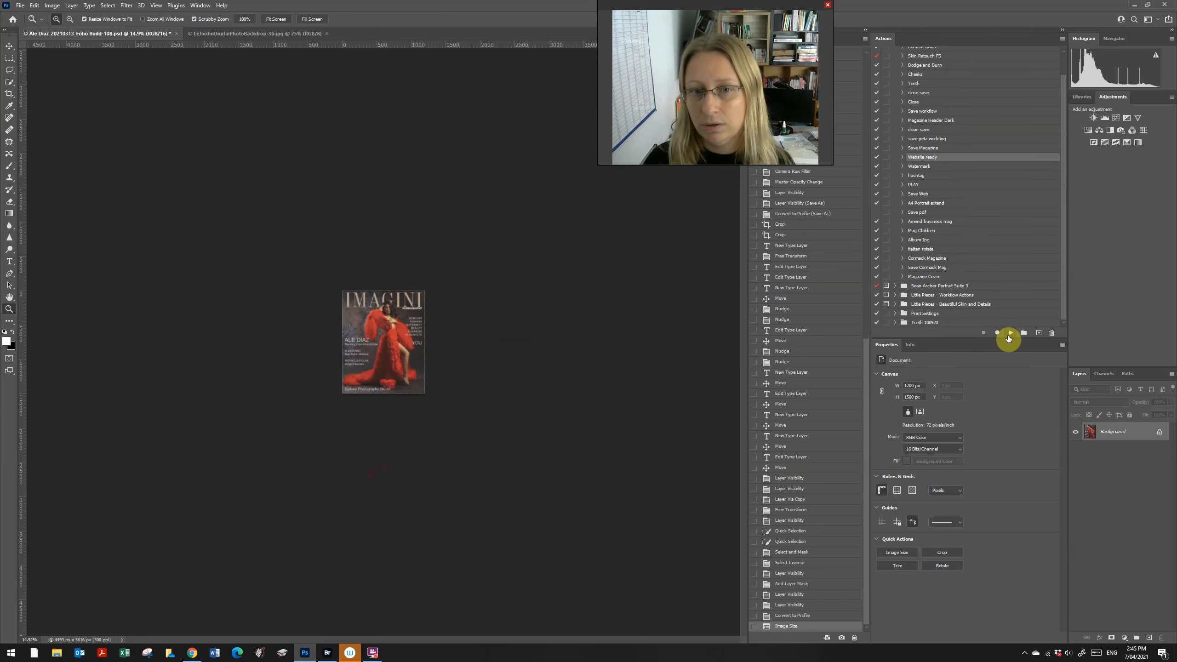
Step: Save the cover as a JPEG in the MAG folder, accepting the quality options
mouse_move(410, 340)
left_mouse_down()
mouse_move(443, 382)
mouse_move(416, 333)
left_mouse_up()
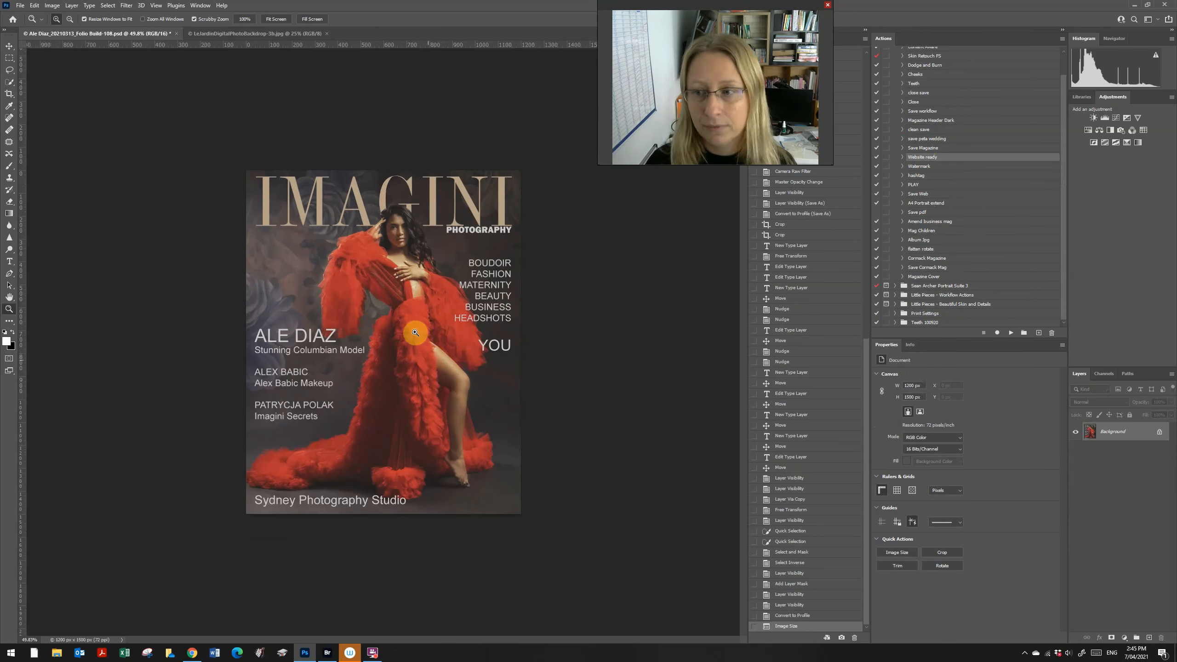
left_click(20, 5)
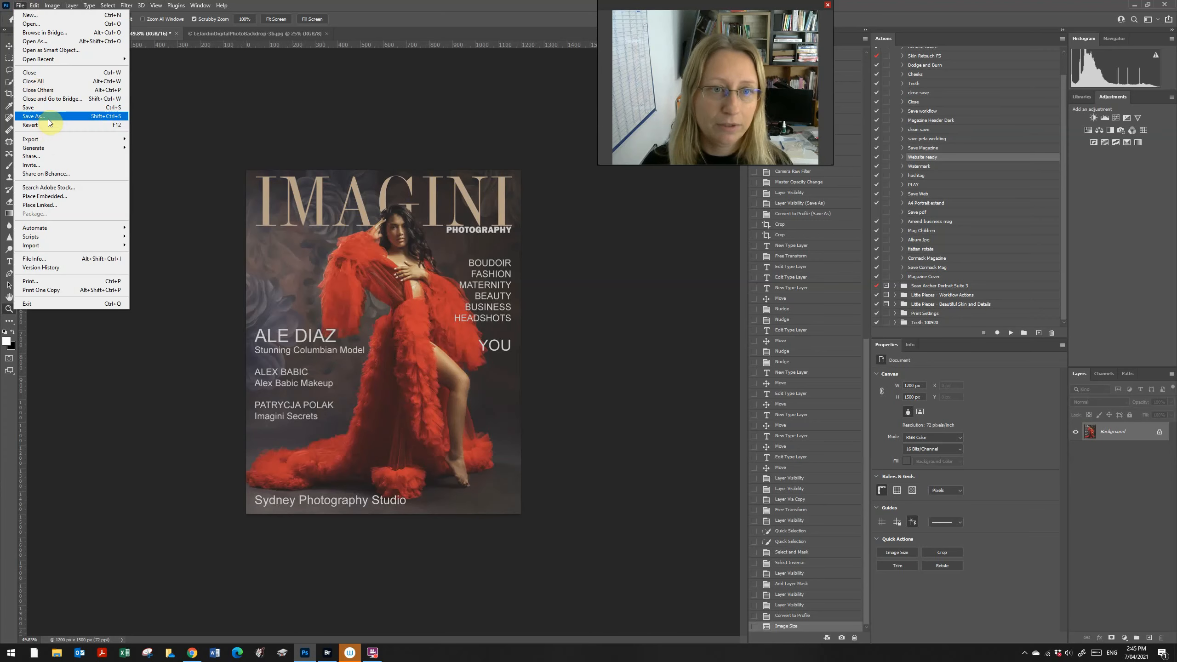
left_click(46, 116)
left_click(118, 237)
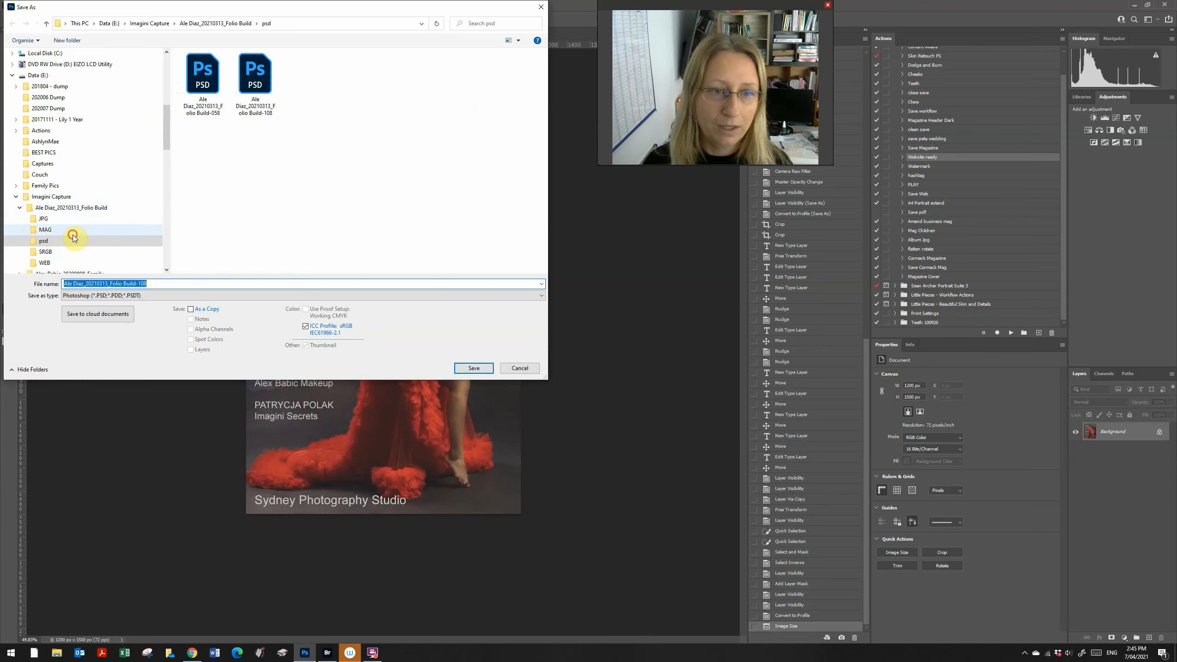
left_click(136, 295)
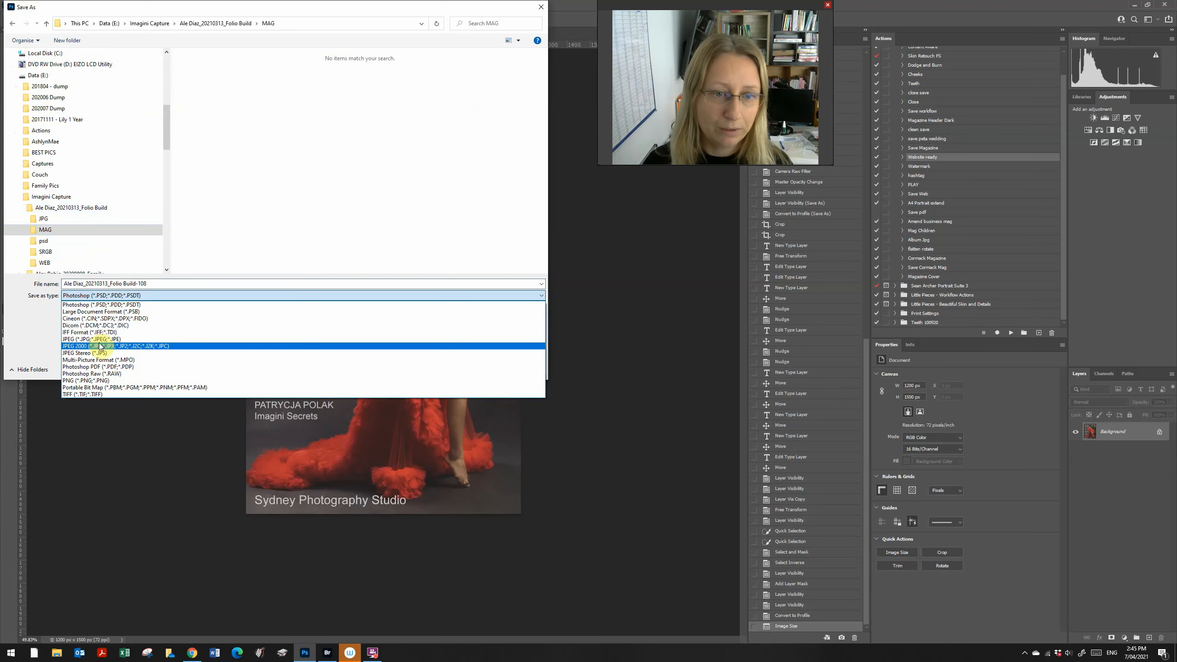
left_click(98, 338)
left_click(486, 373)
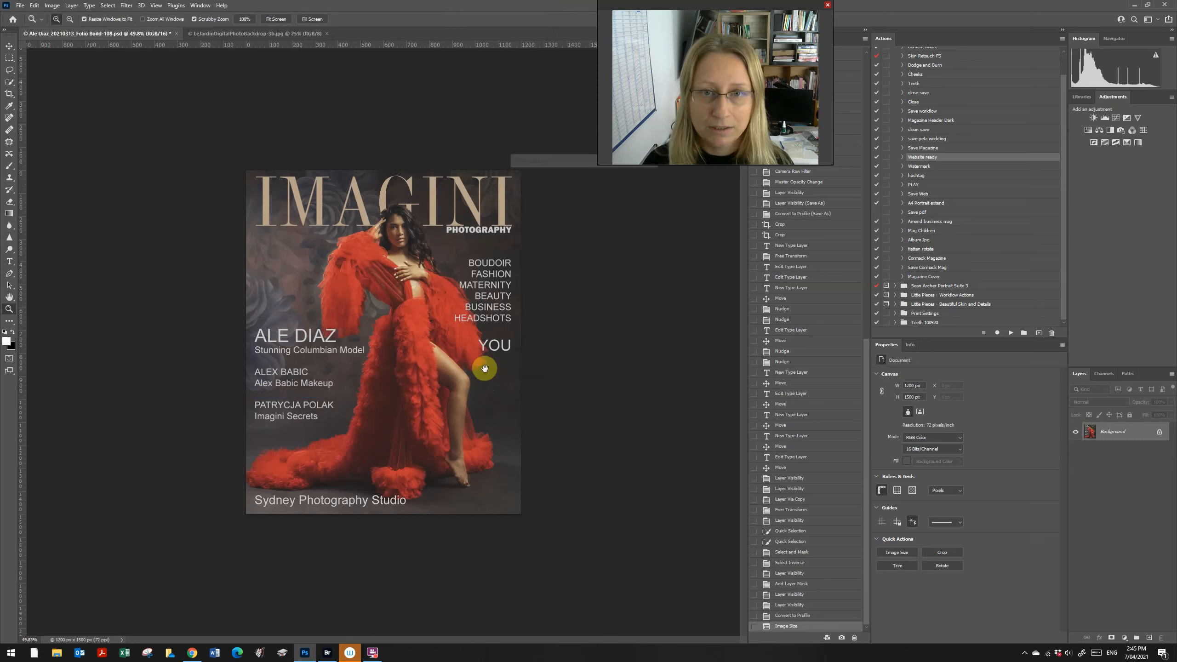
left_click(627, 175)
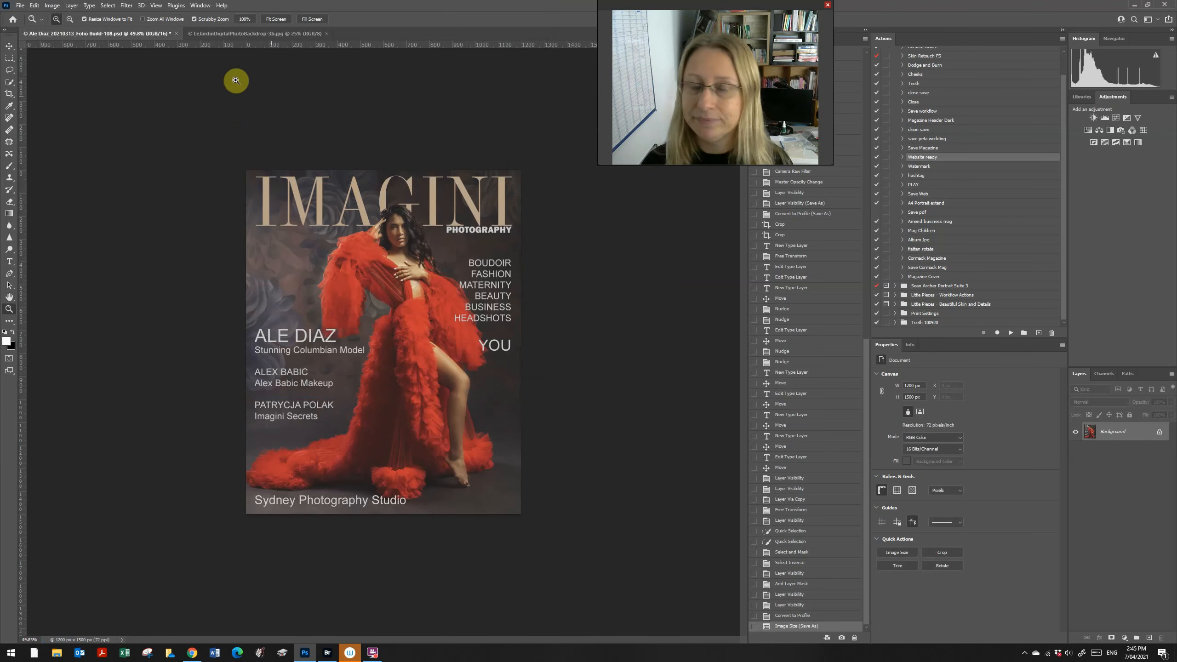
Step: Check the open documents, then switch over to Adobe Bridge
left_click(204, 34)
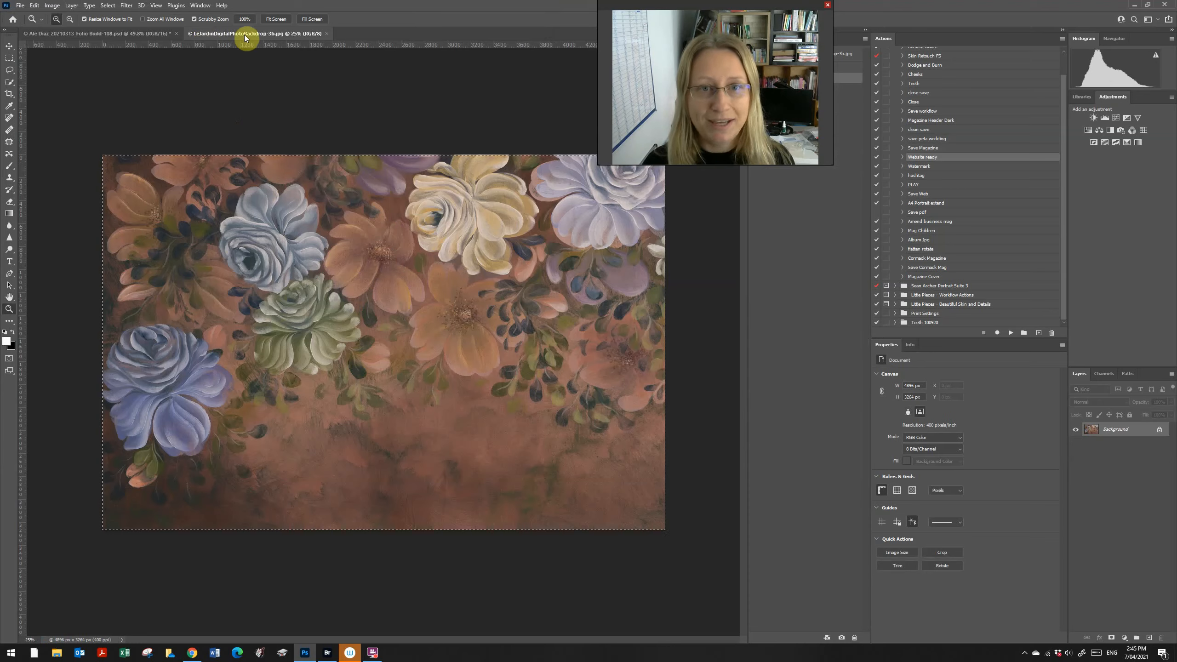
left_click(134, 37)
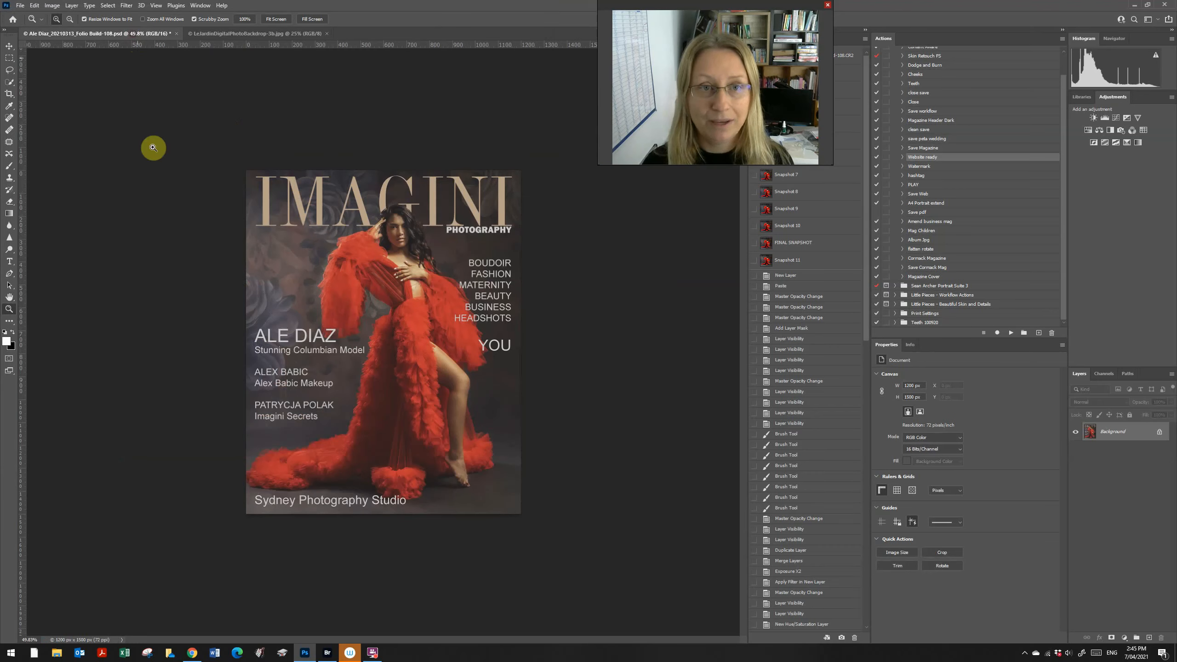
left_click(327, 653)
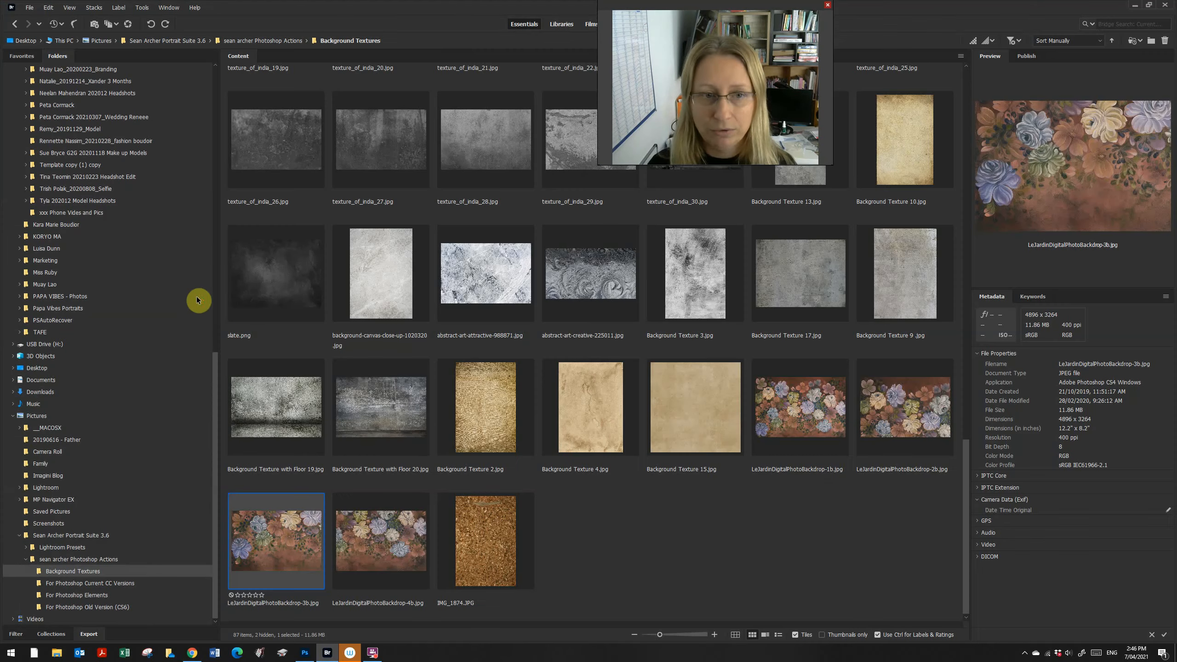
Step: Open Folio Build-025 copy, the seated model on pink, from Bridge's SRGB folder
scroll(93, 383, "up", 10)
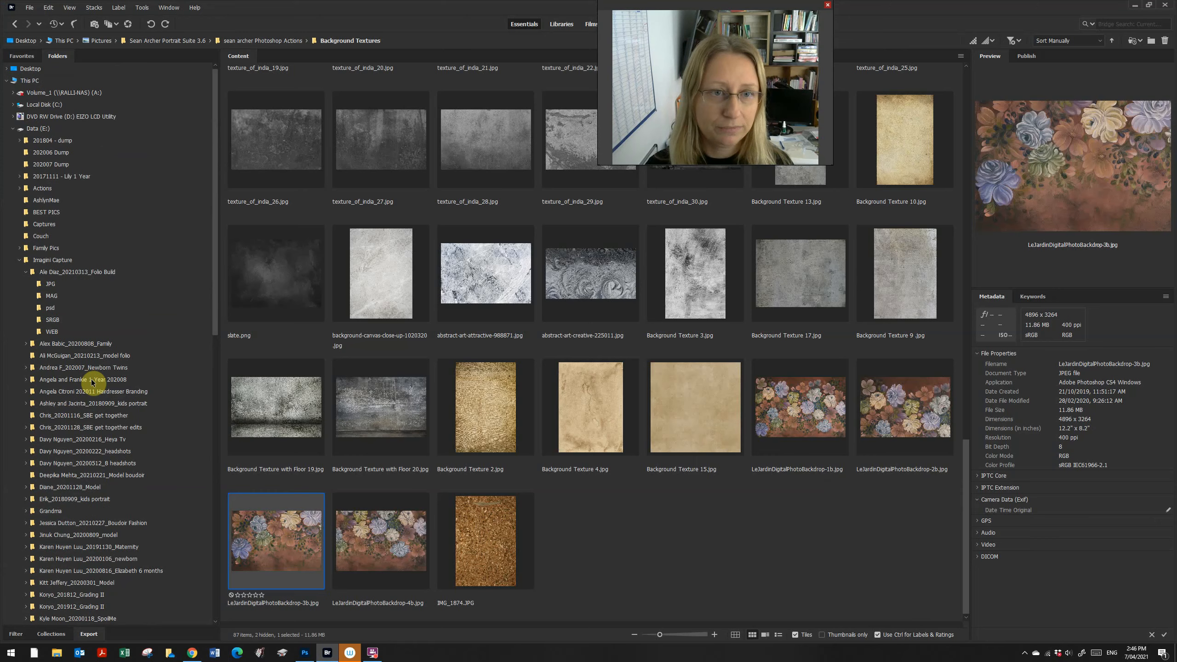
left_click(60, 319)
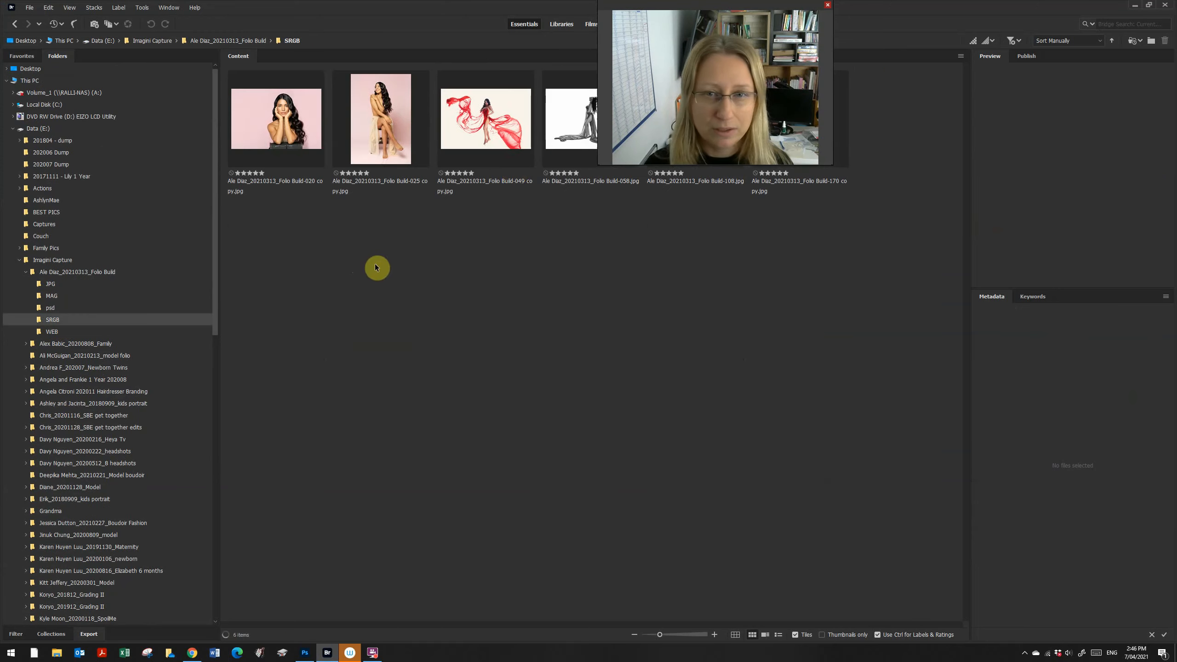
left_click(373, 124)
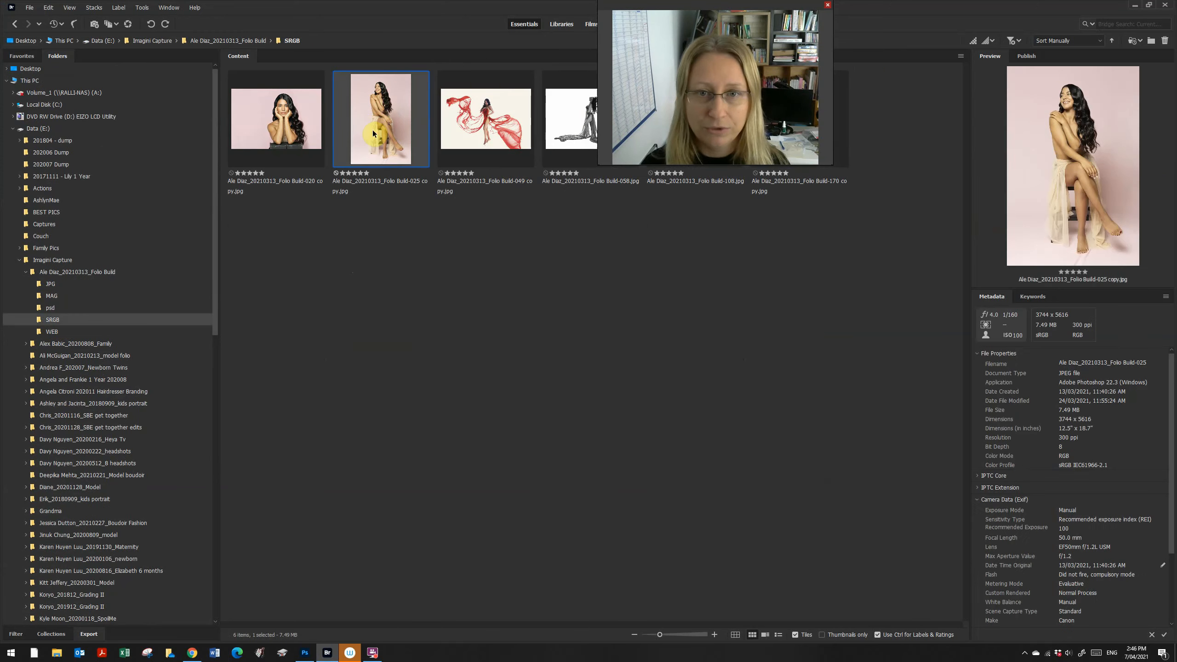
double_click(373, 132)
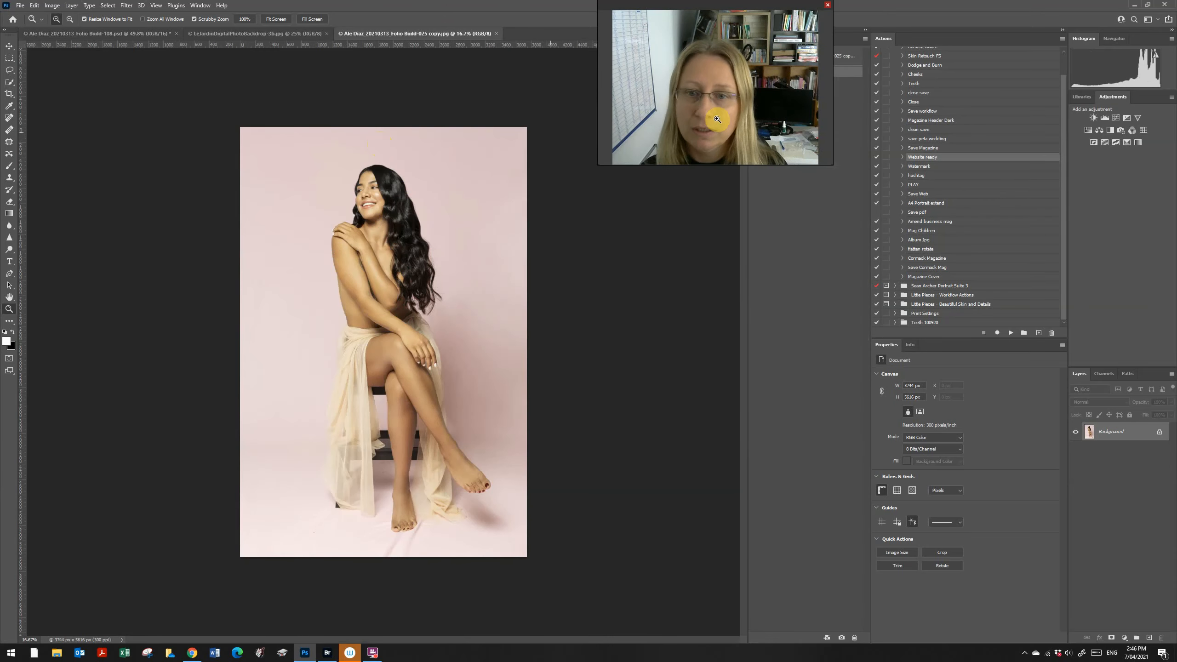
left_click(924, 277)
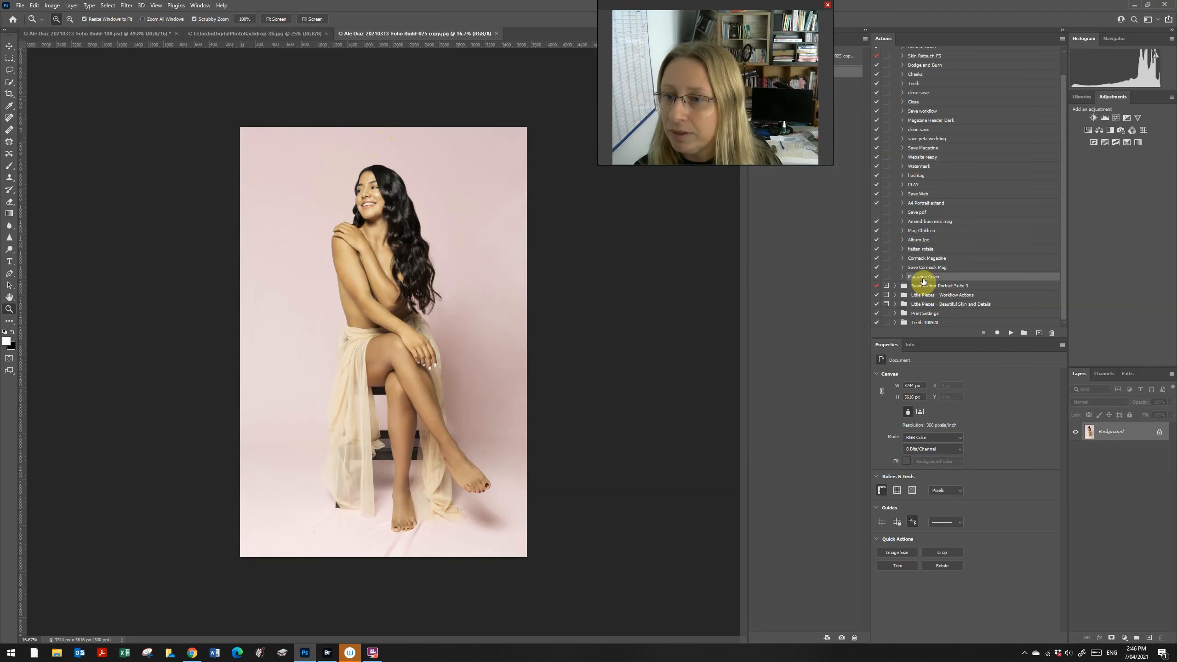
left_click(1011, 333)
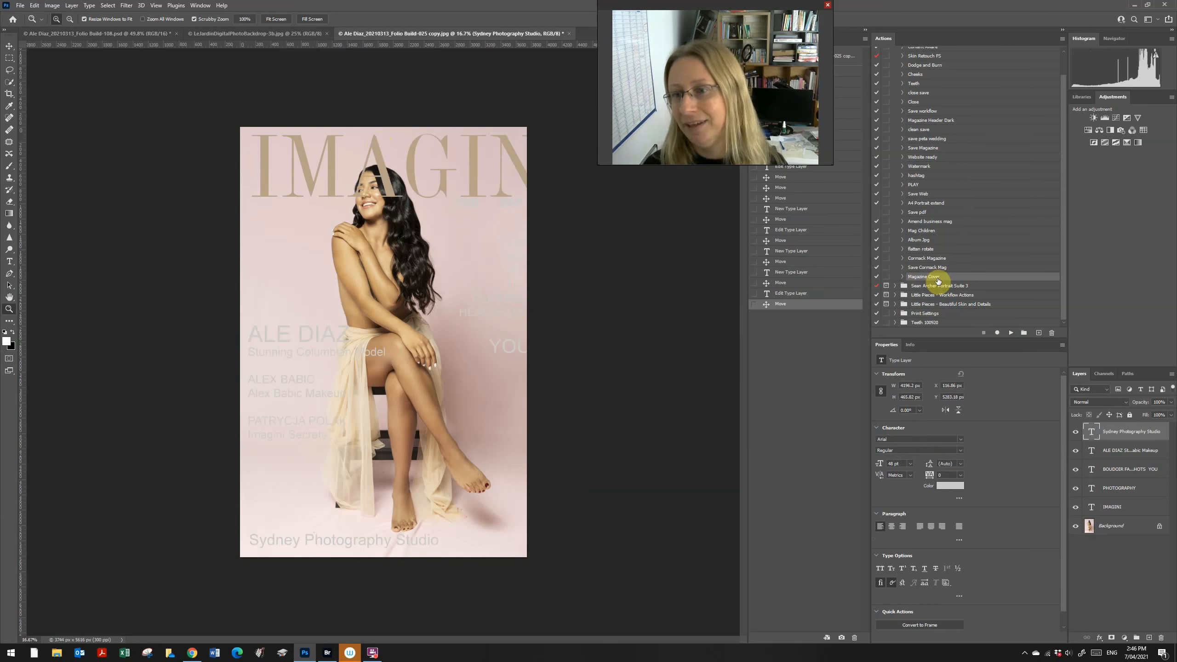
left_click_drag(775, 4, 692, 10)
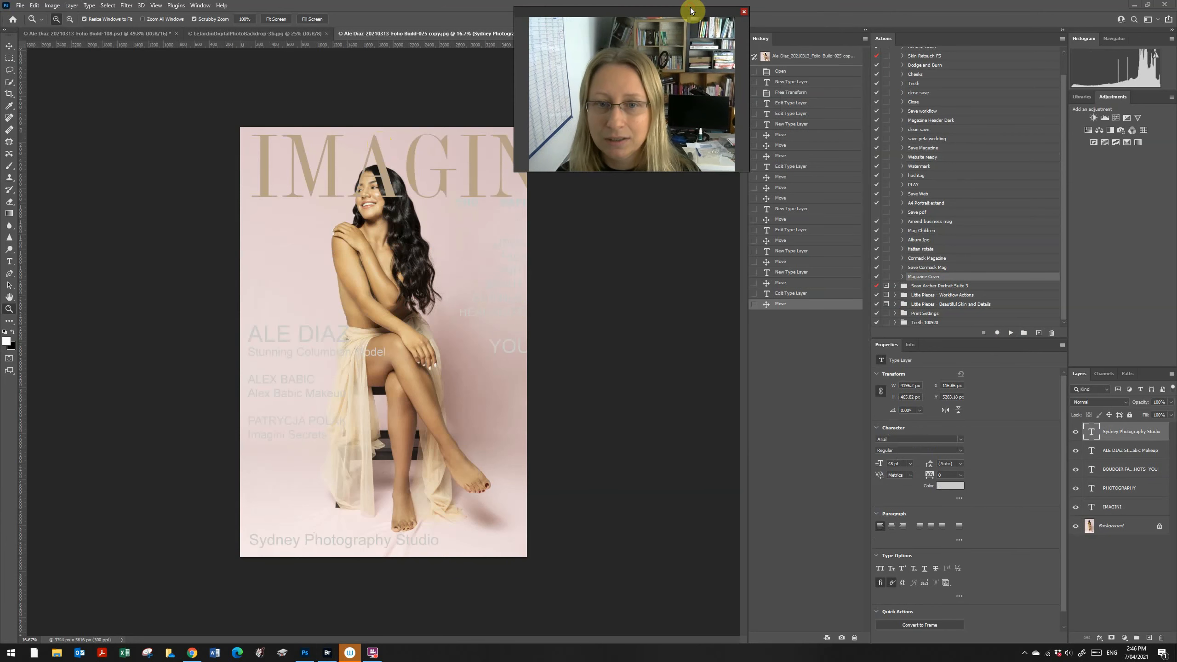
left_click(796, 72)
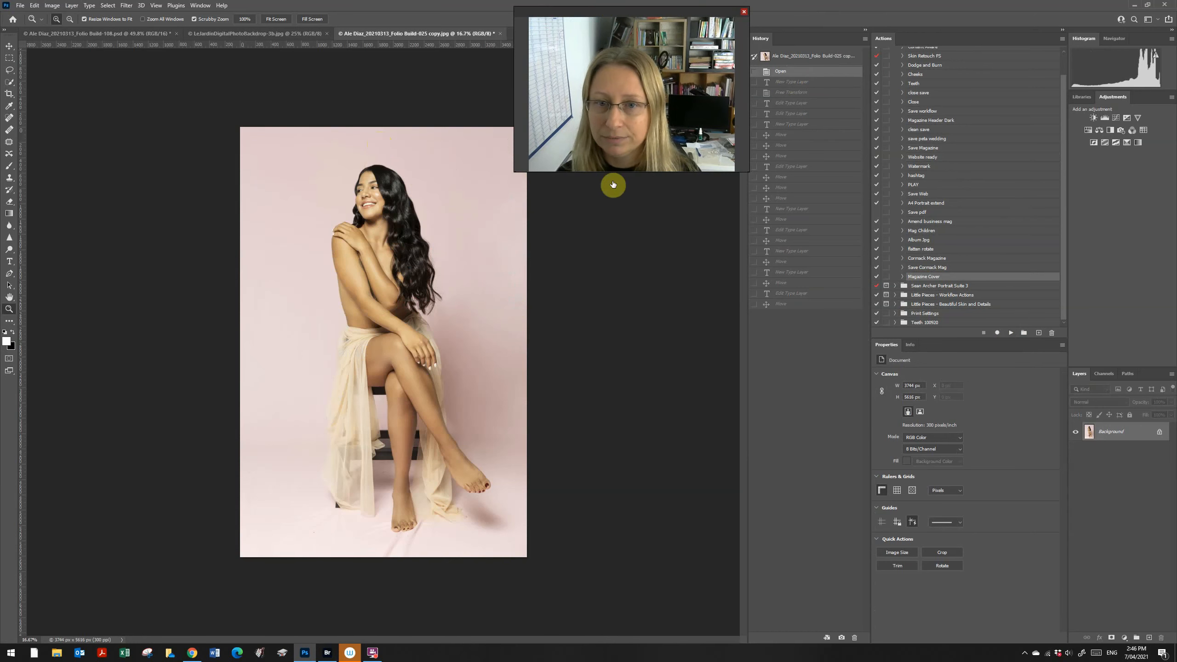
Step: Crop at 4:5 beyond the photo's edges to widen the canvas
left_click_drag(566, 12, 613, 19)
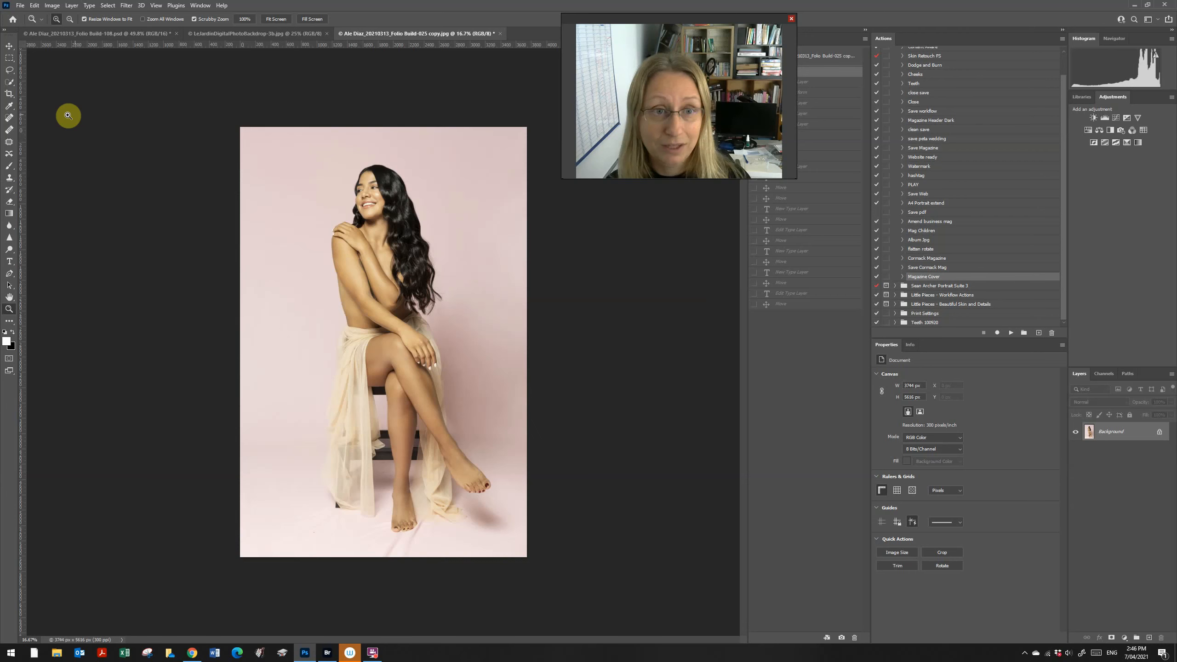
left_click(10, 94)
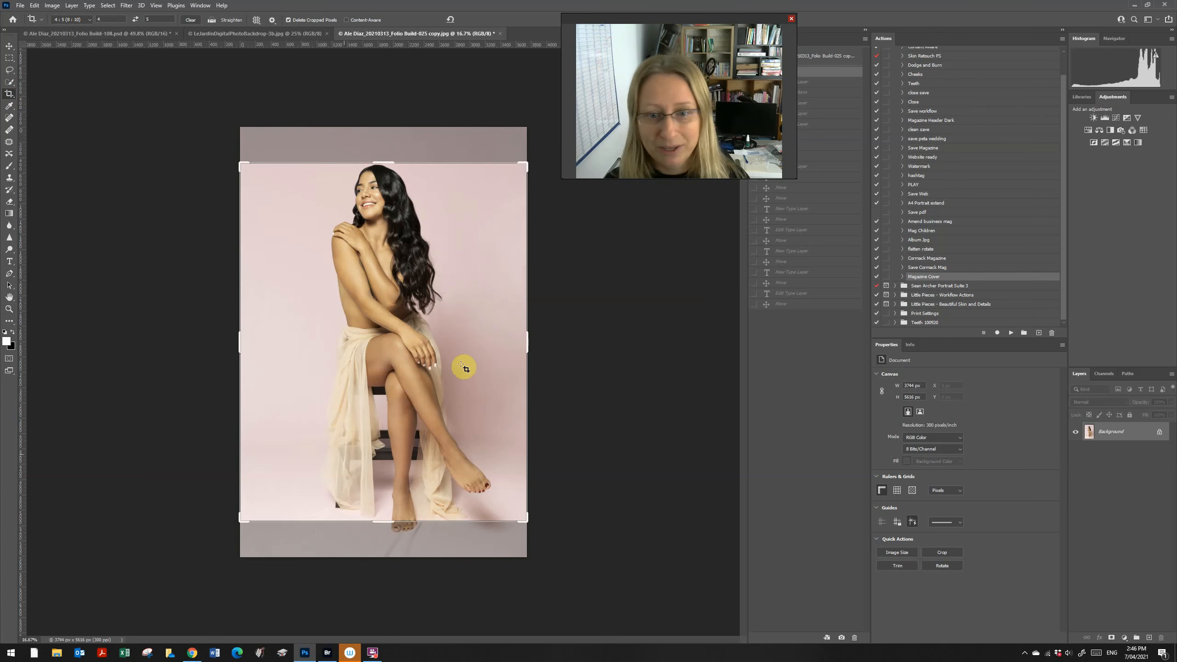
left_click_drag(526, 161, 534, 137)
left_click_drag(223, 539, 208, 553)
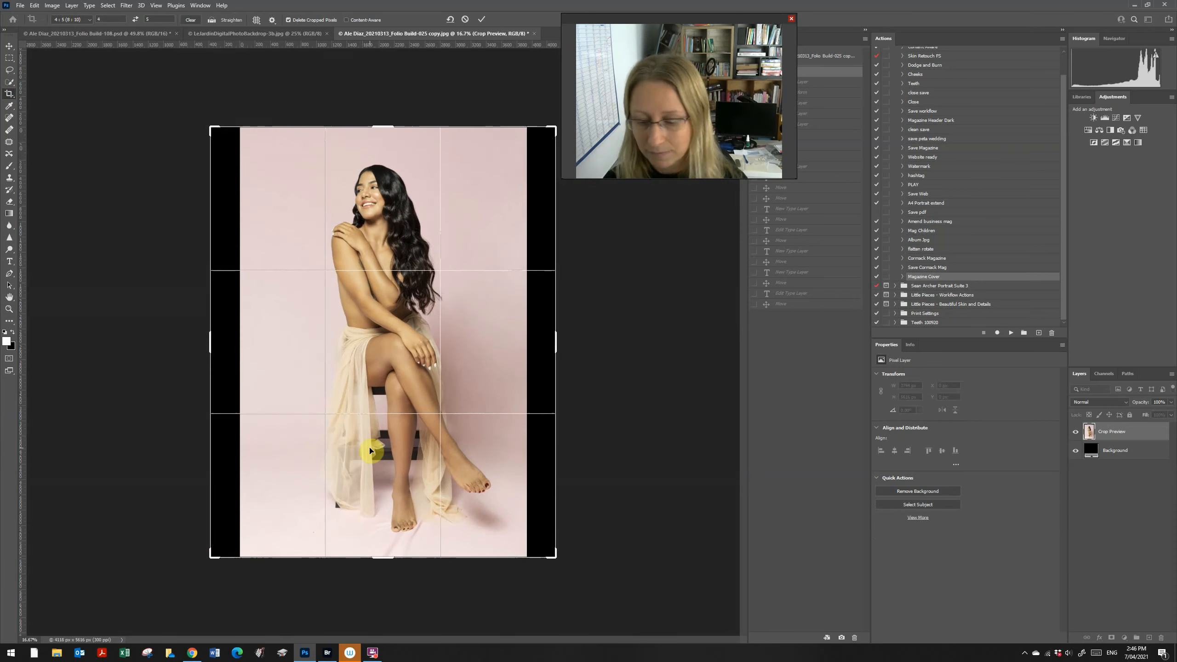
double_click(370, 450)
Step: Select the empty left and right strips and fill them using the Content Aware action
left_click(9, 61)
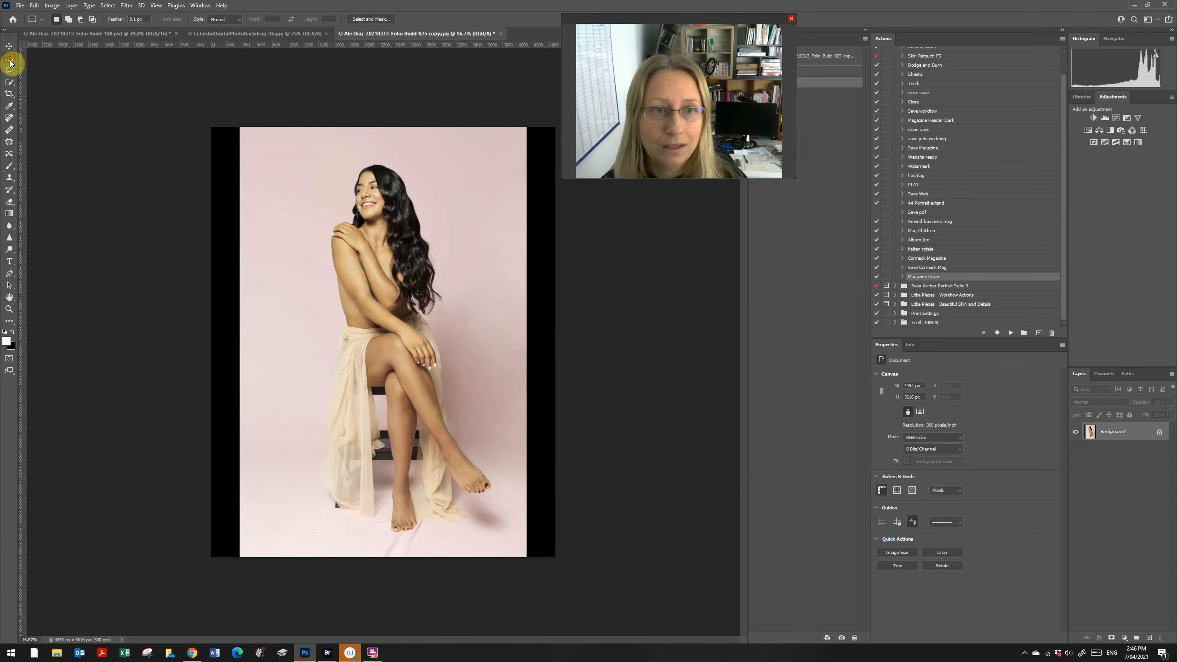
left_click_drag(211, 127, 247, 580)
left_click_drag(527, 126, 570, 581)
scroll(959, 151, "up", 2)
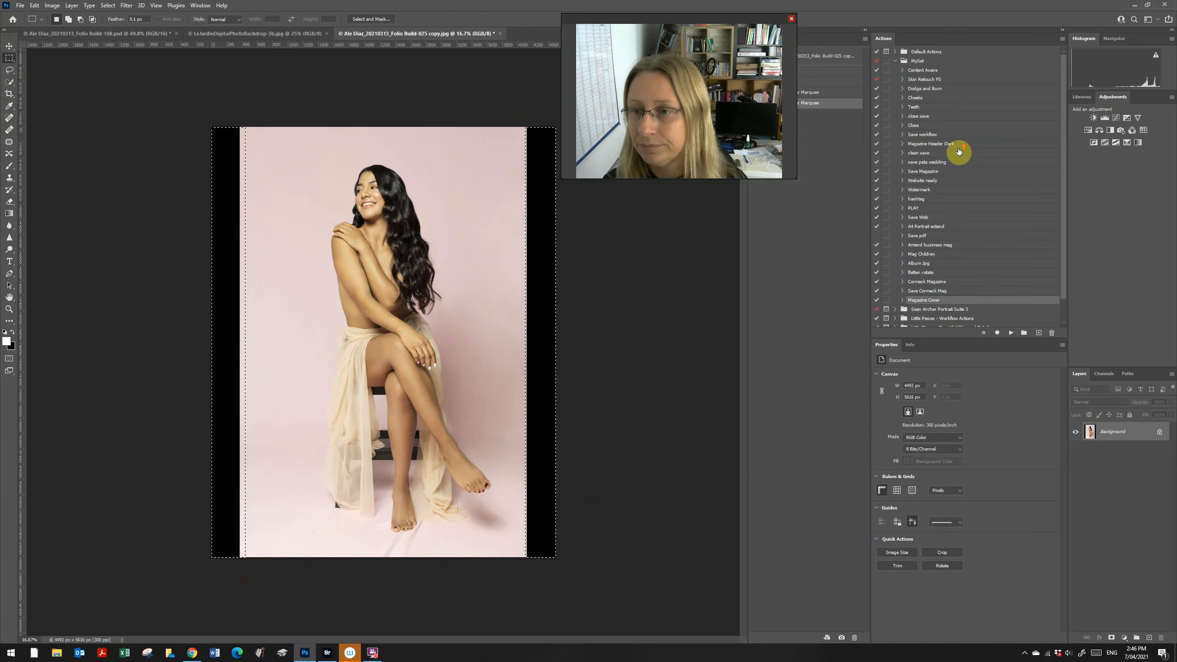
left_click(931, 70)
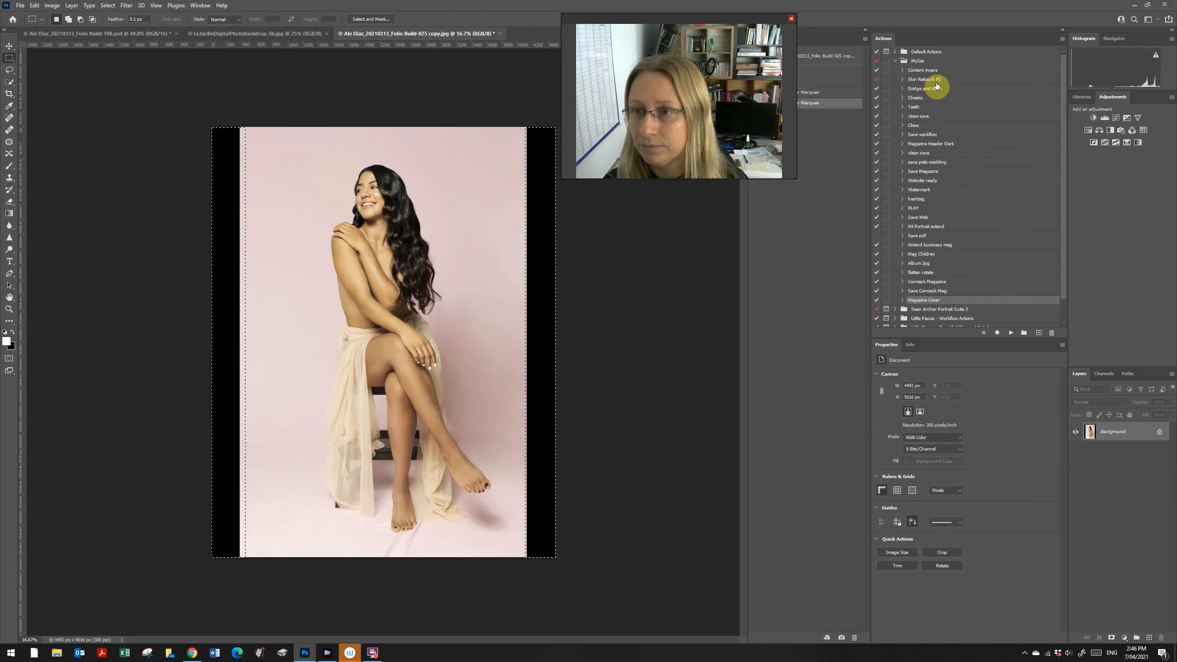
left_click(1011, 332)
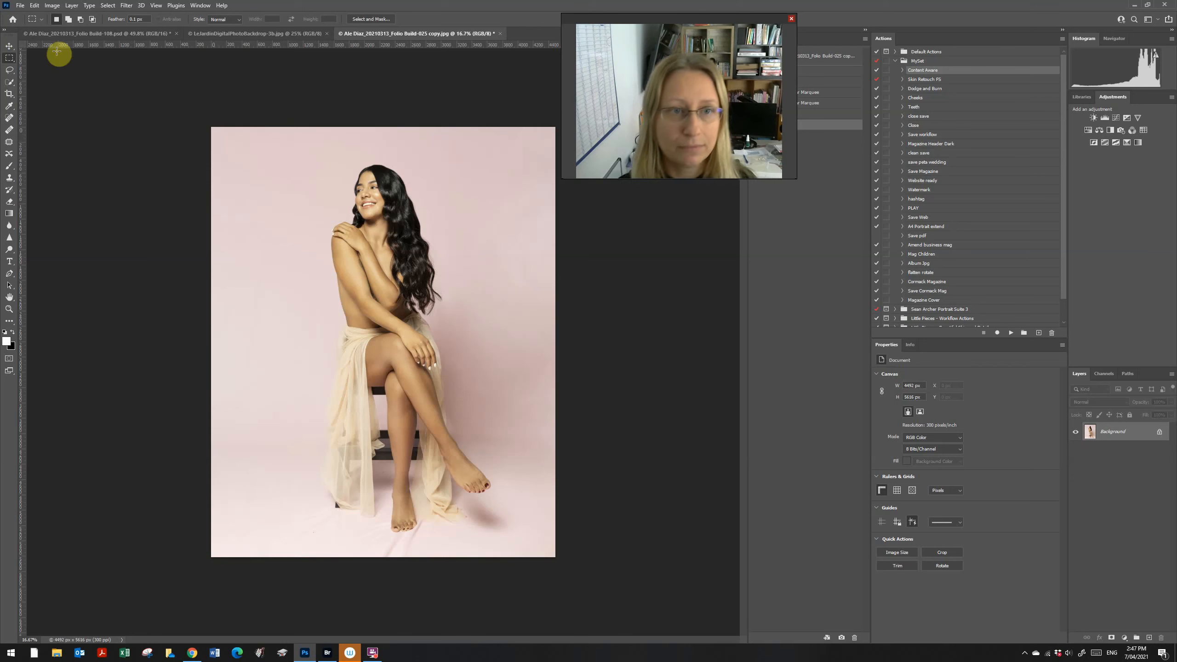
left_click(9, 70)
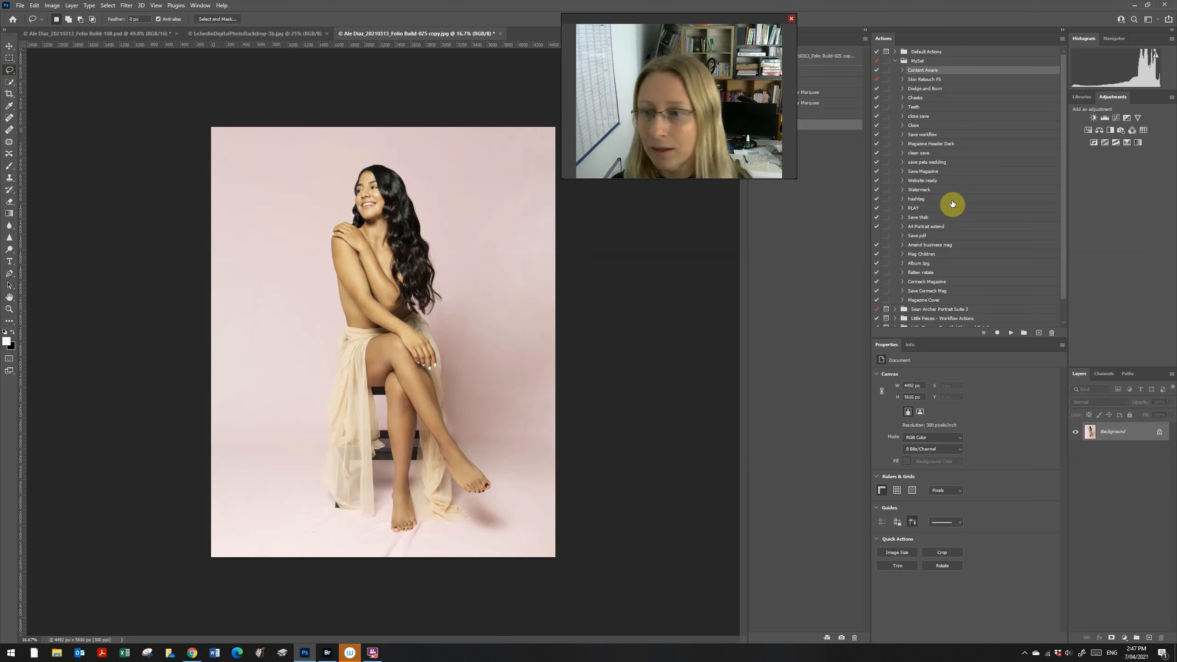
left_click(935, 299)
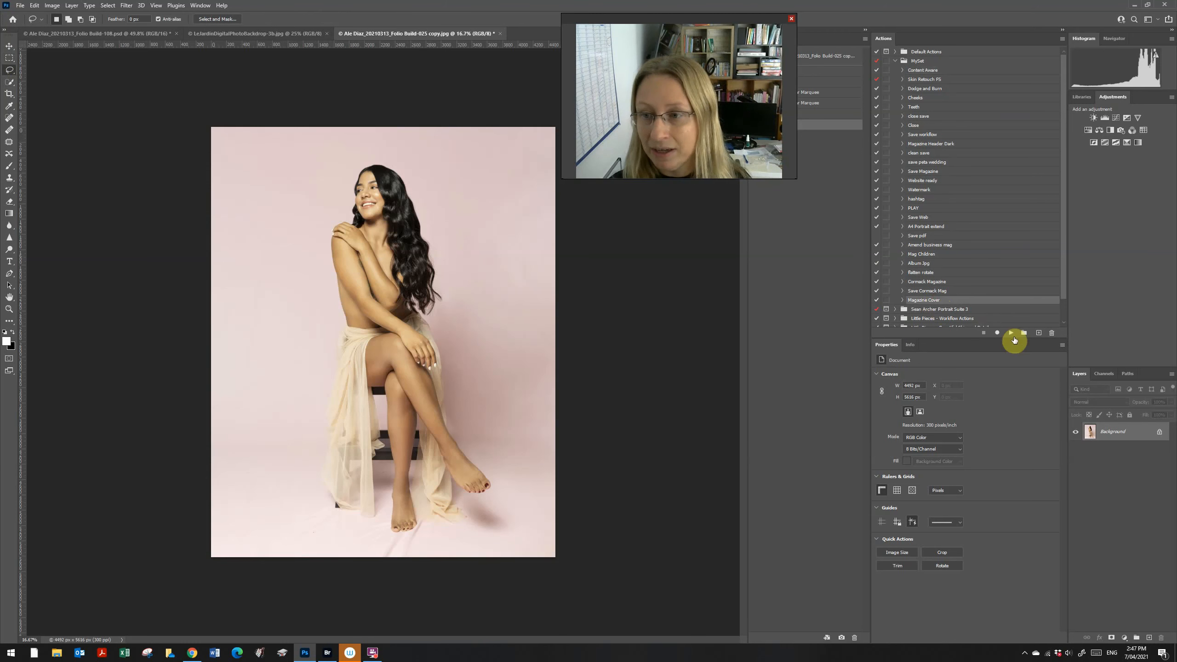
Step: Play the Magazine Cover action to add the IMAGINI masthead and cover lines
left_click(1012, 332)
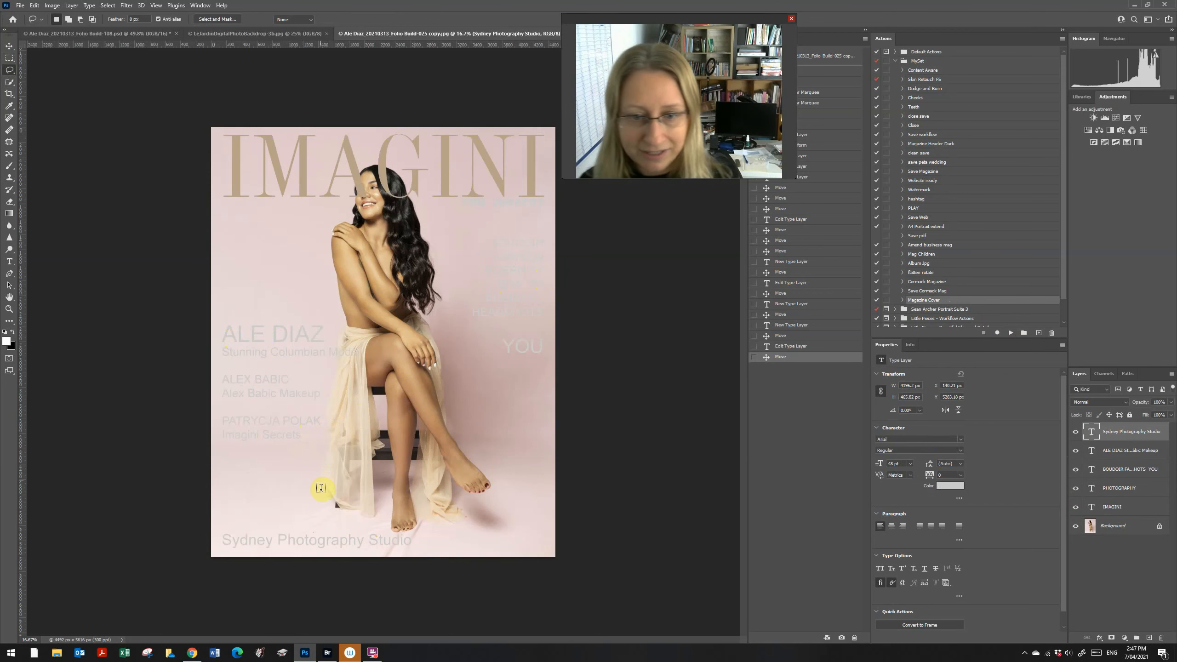
Step: Select the Sydney Photography Studio caption text and colour it a dark grey
key("t")
left_click(304, 540)
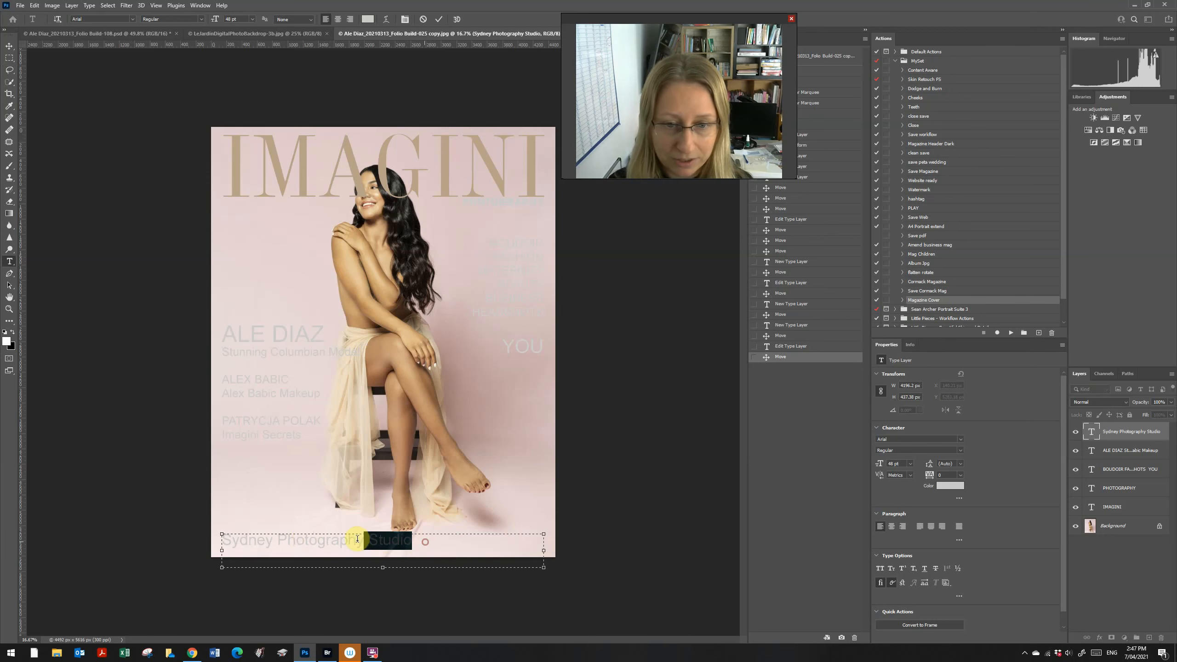
left_click_drag(357, 539, 210, 538)
left_click(368, 18)
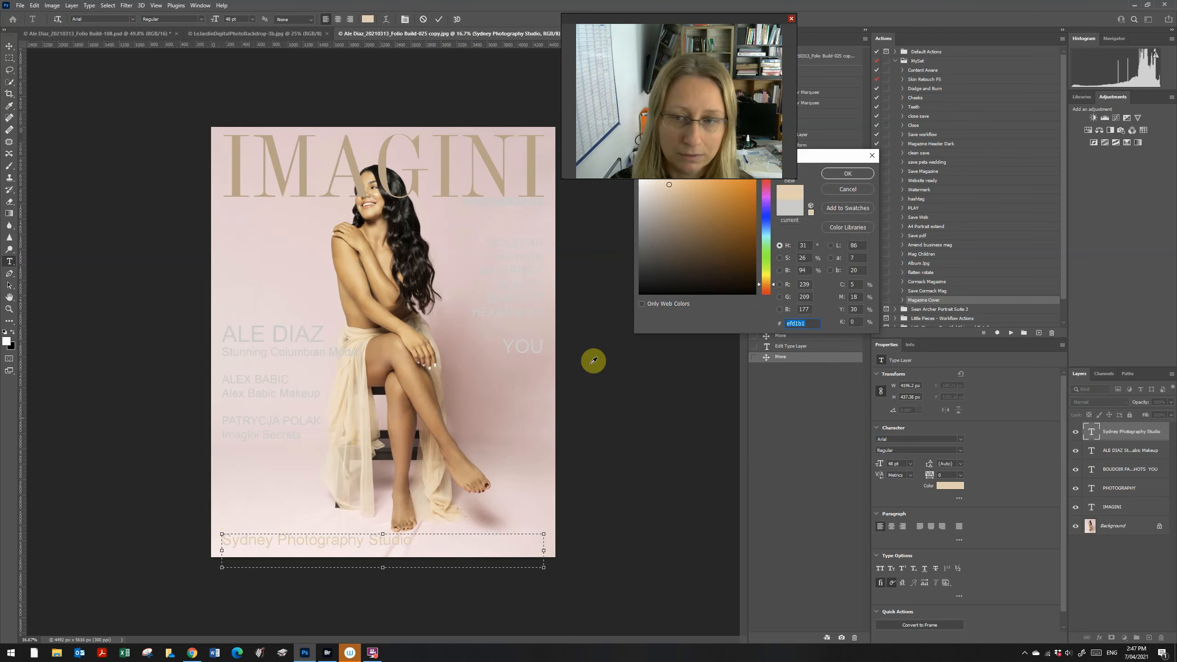
left_click_drag(667, 201, 626, 176)
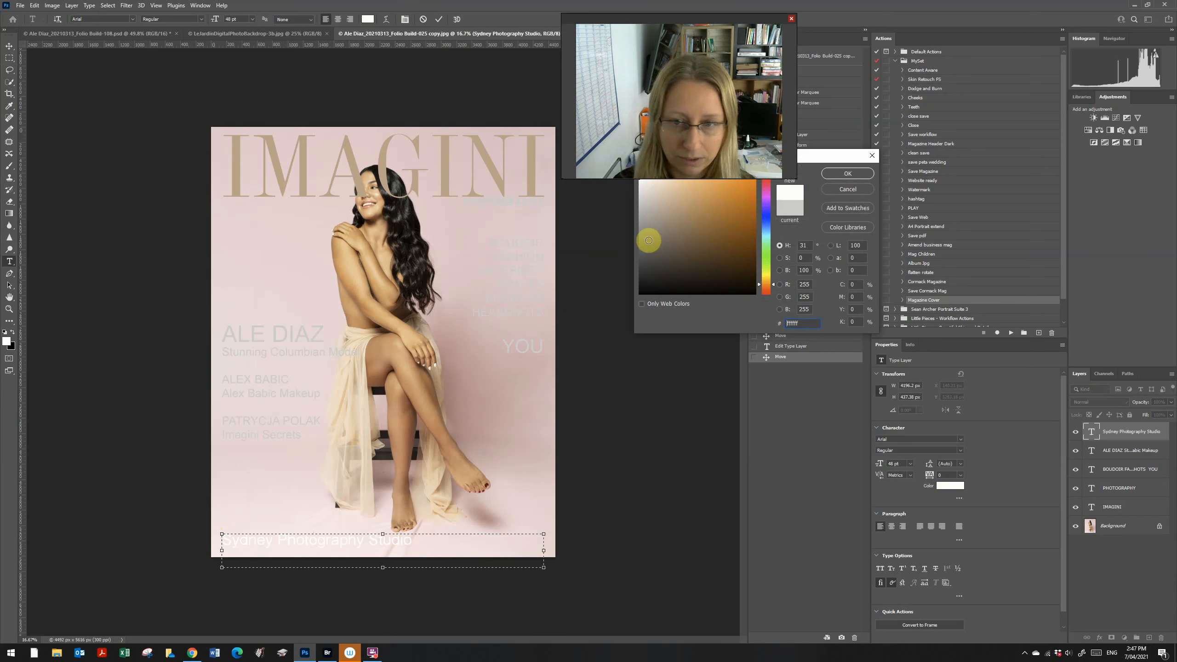
left_click_drag(648, 240, 628, 329)
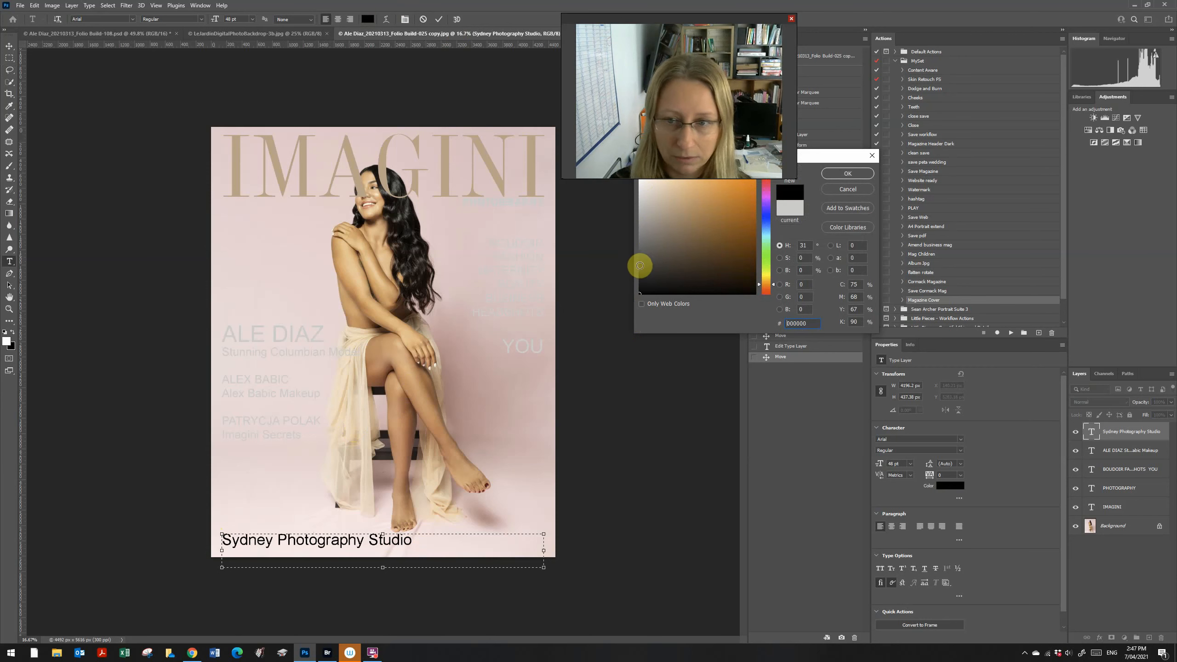
left_click_drag(640, 265, 640, 271)
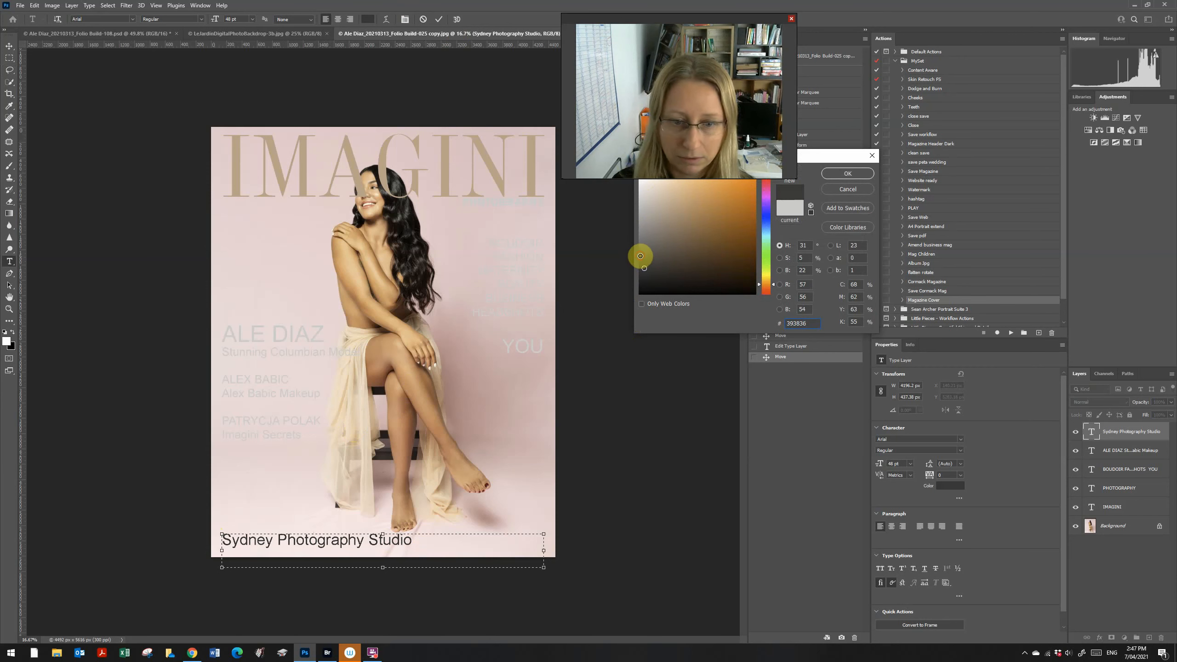
left_click(640, 256)
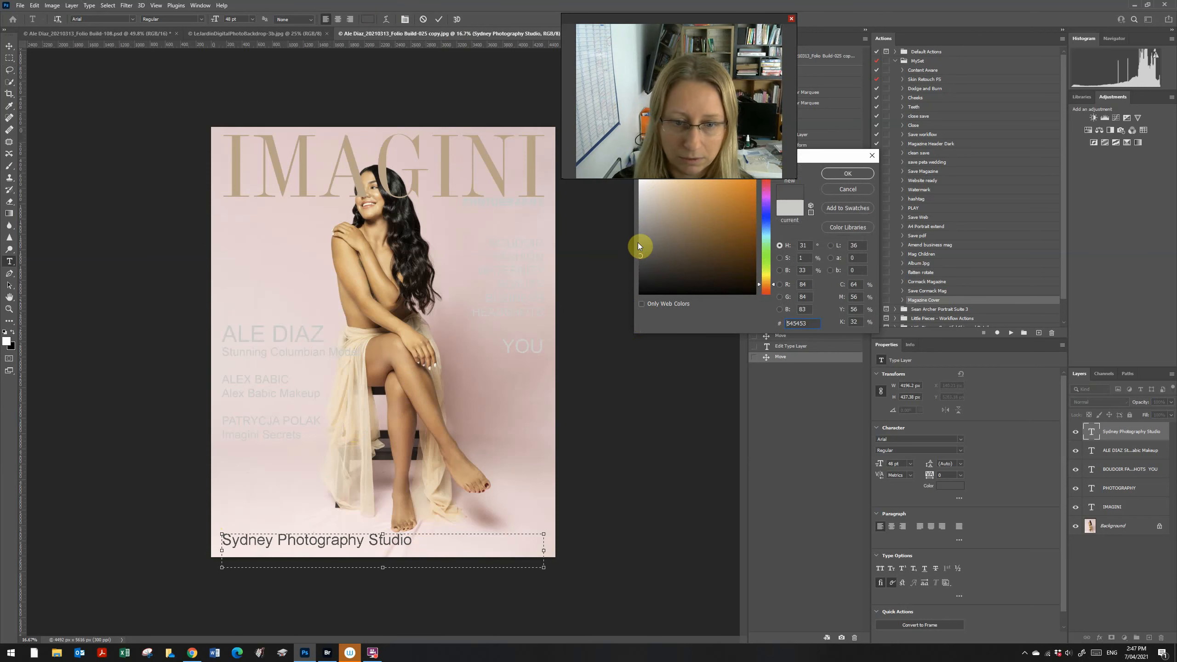
left_click(847, 173)
Step: Undo the accidental text replacement and recolour the caption darker grey 716f6e
key("BackSpace")
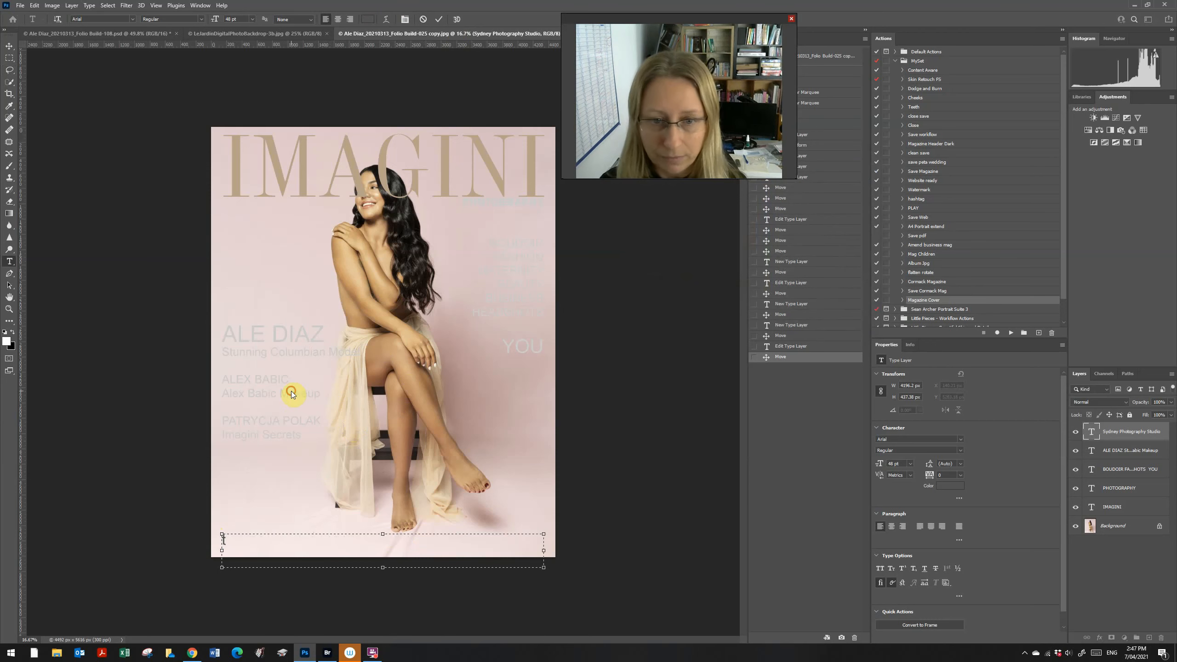
type("t")
key("ctrl+z")
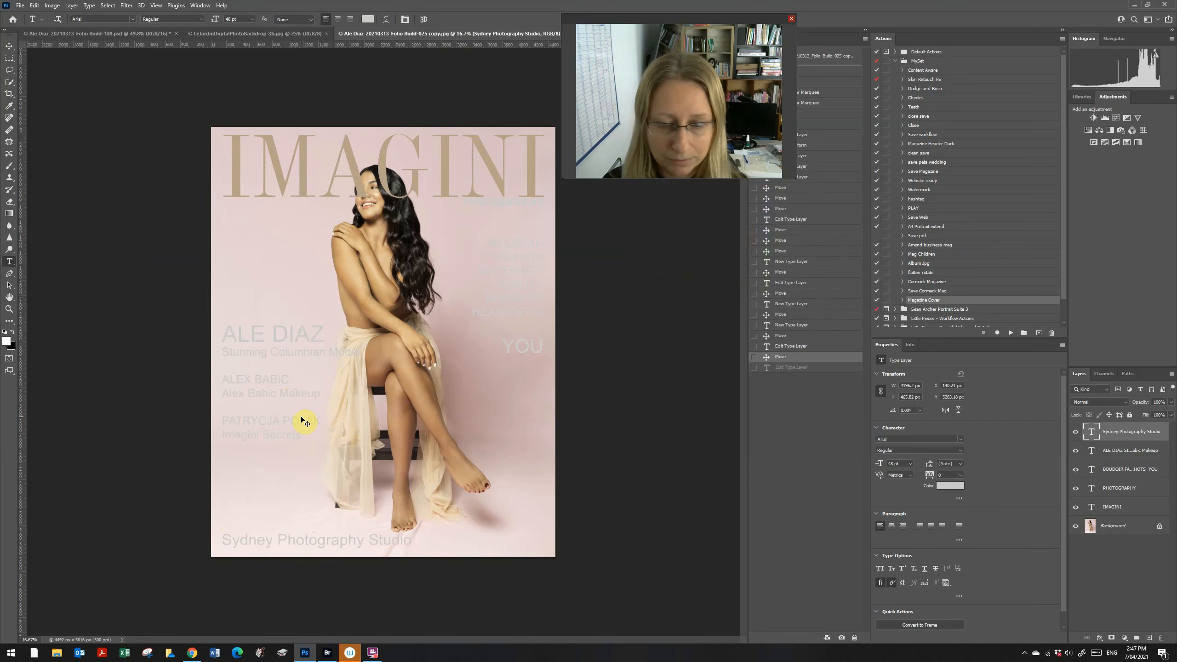
left_click(340, 545)
left_click_drag(424, 540, 192, 533)
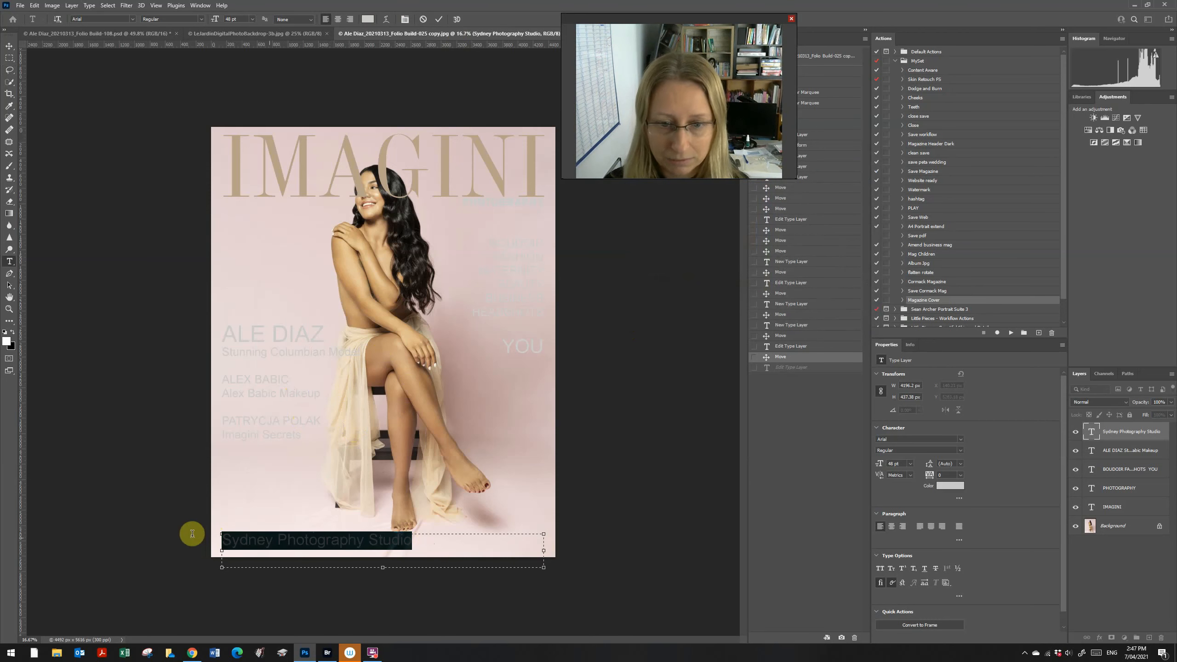
left_click(368, 19)
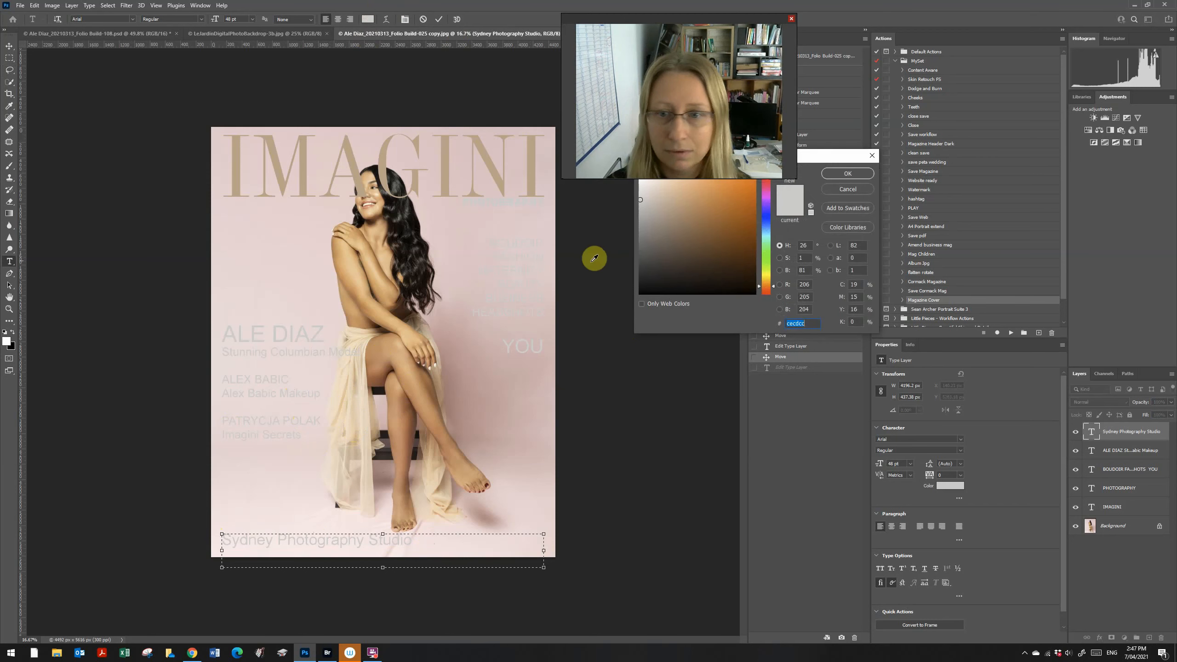
left_click(642, 251)
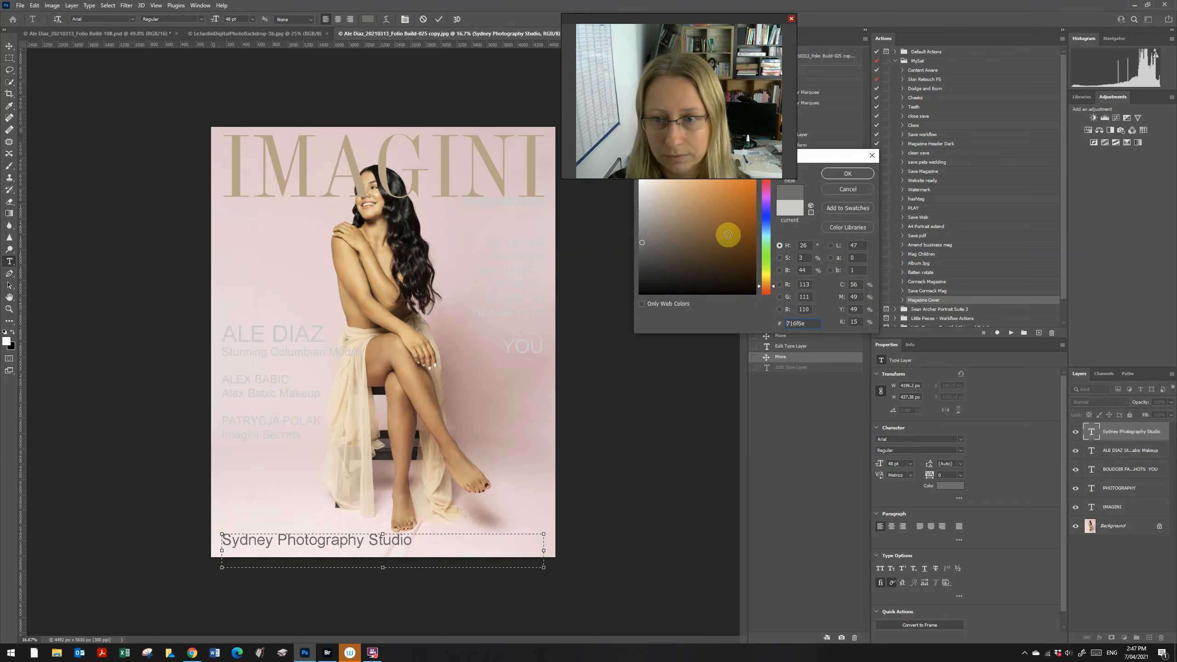
left_click(833, 173)
Step: Commit the caption and colour the photographer's name credit block brown
left_click(257, 372)
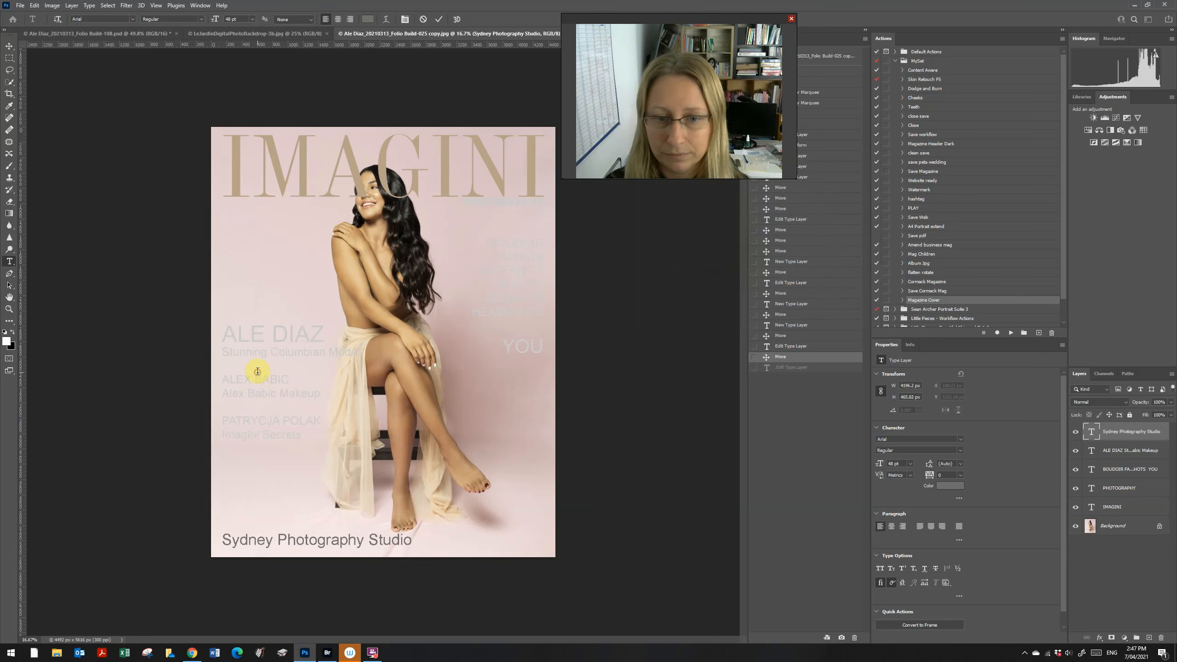
left_click(272, 382)
left_click_drag(313, 441, 191, 324)
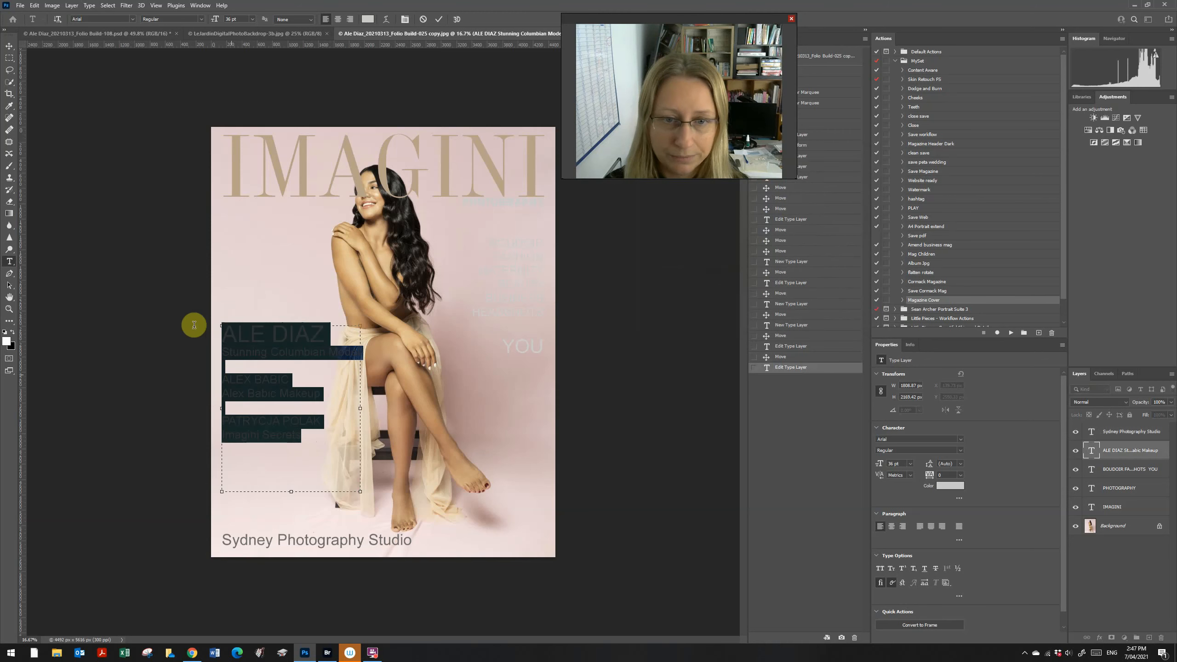
left_click(367, 19)
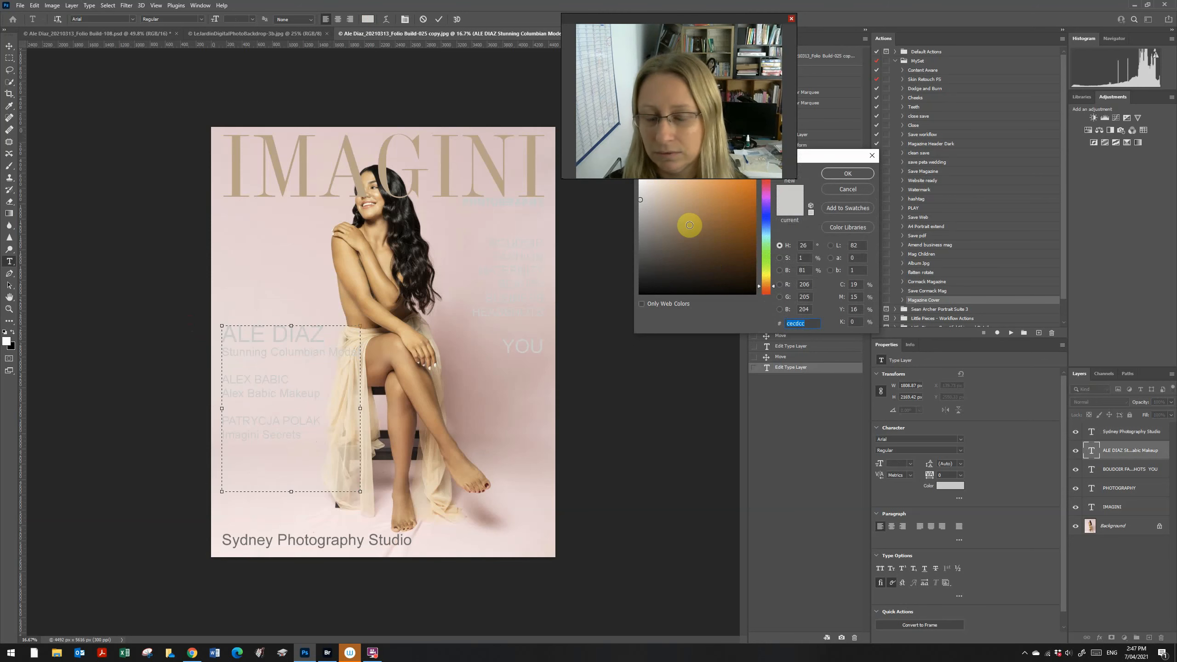
left_click(680, 230)
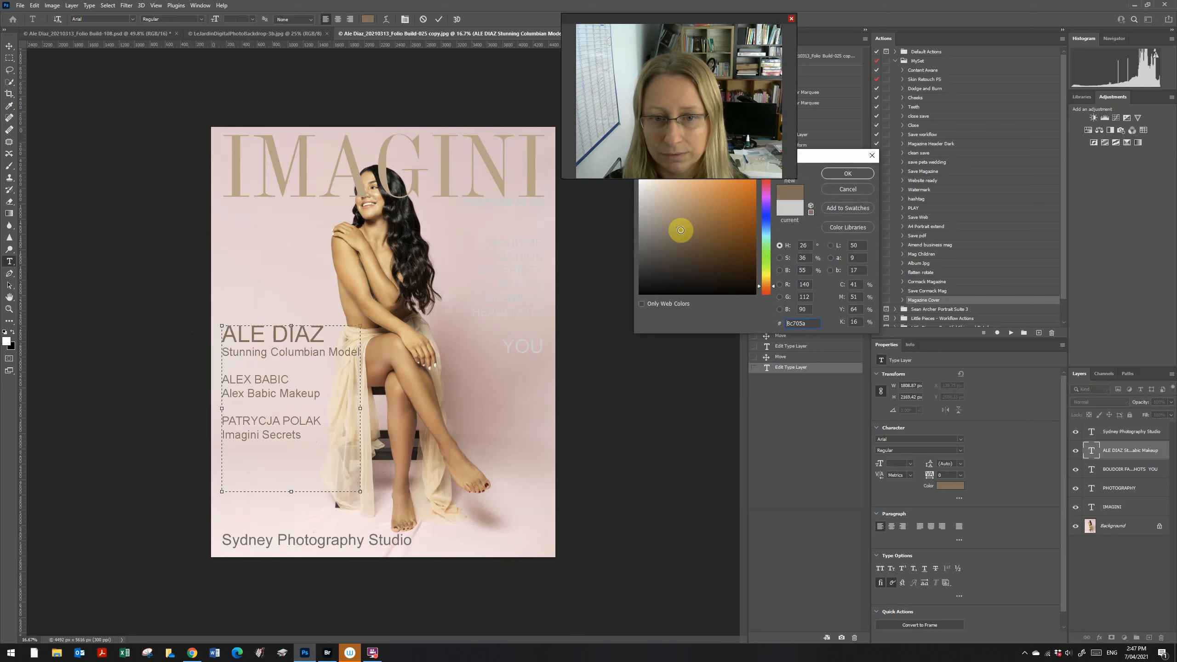
Step: Enlarge the BOUDOIR word list's text box and recolour it the sampled brown 9a7f6d
left_click(848, 173)
left_click(525, 299)
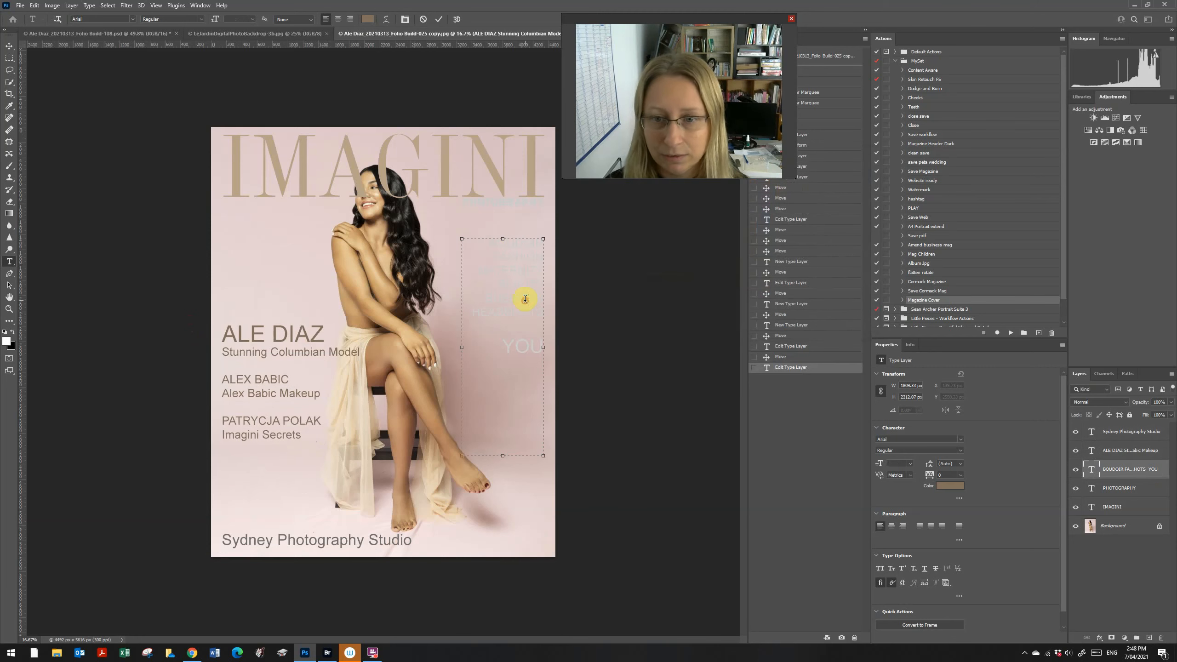
left_click_drag(481, 239, 562, 342)
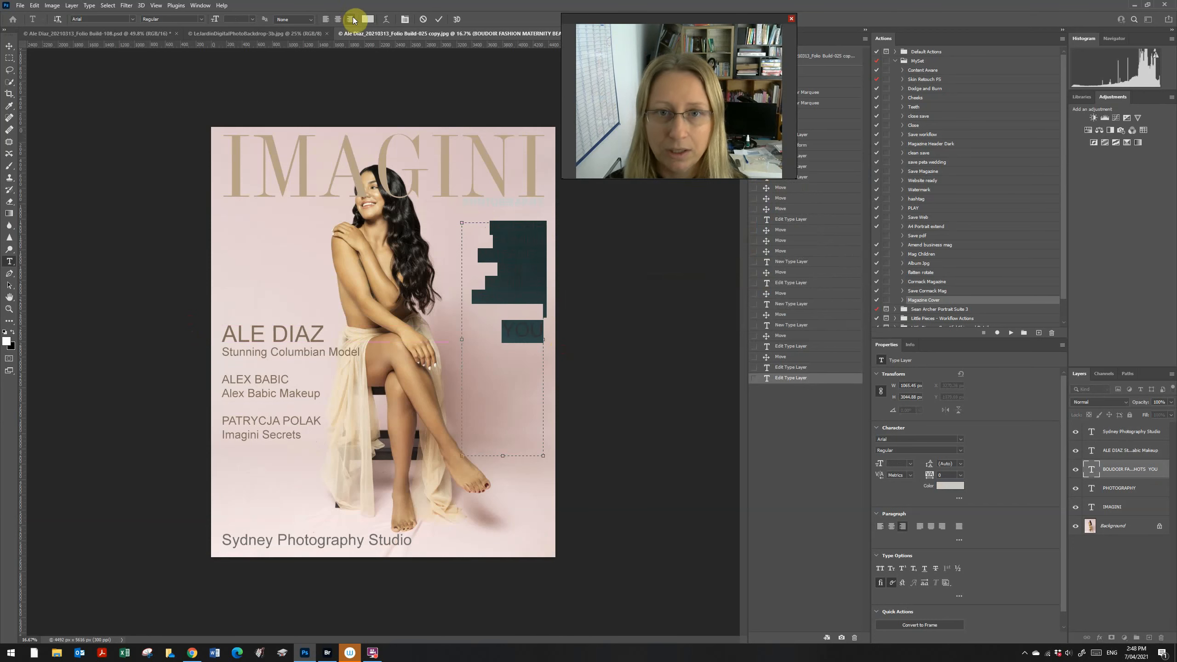
left_click(366, 19)
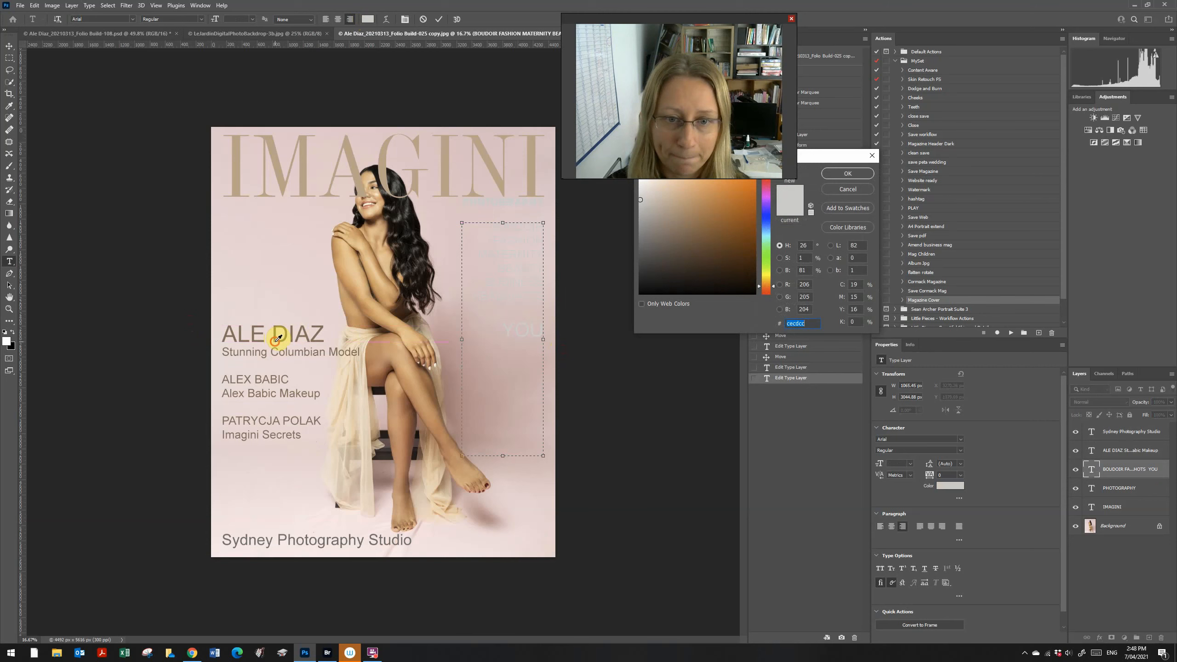
left_click(277, 339)
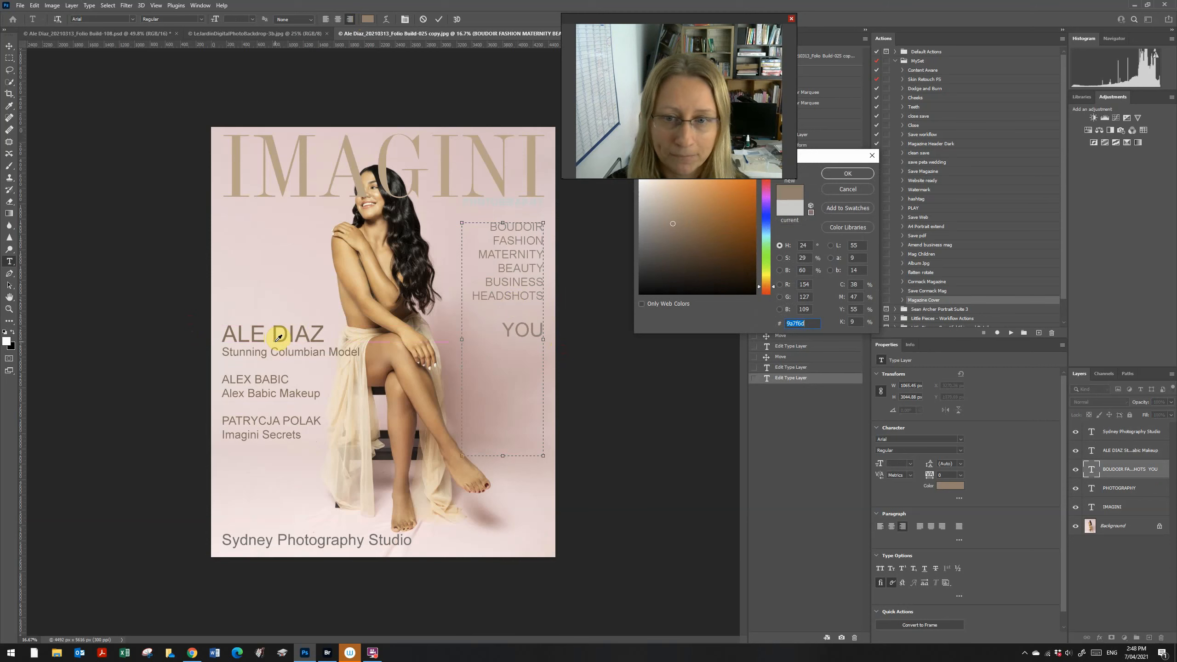
left_click(848, 174)
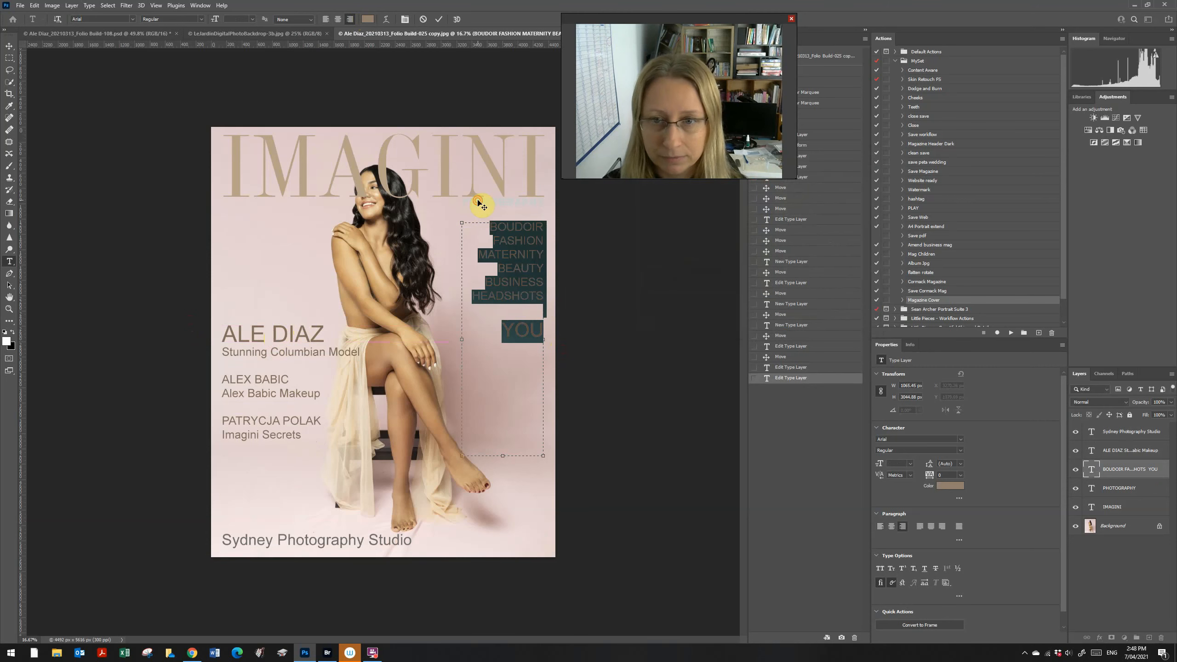
key("BackSpace")
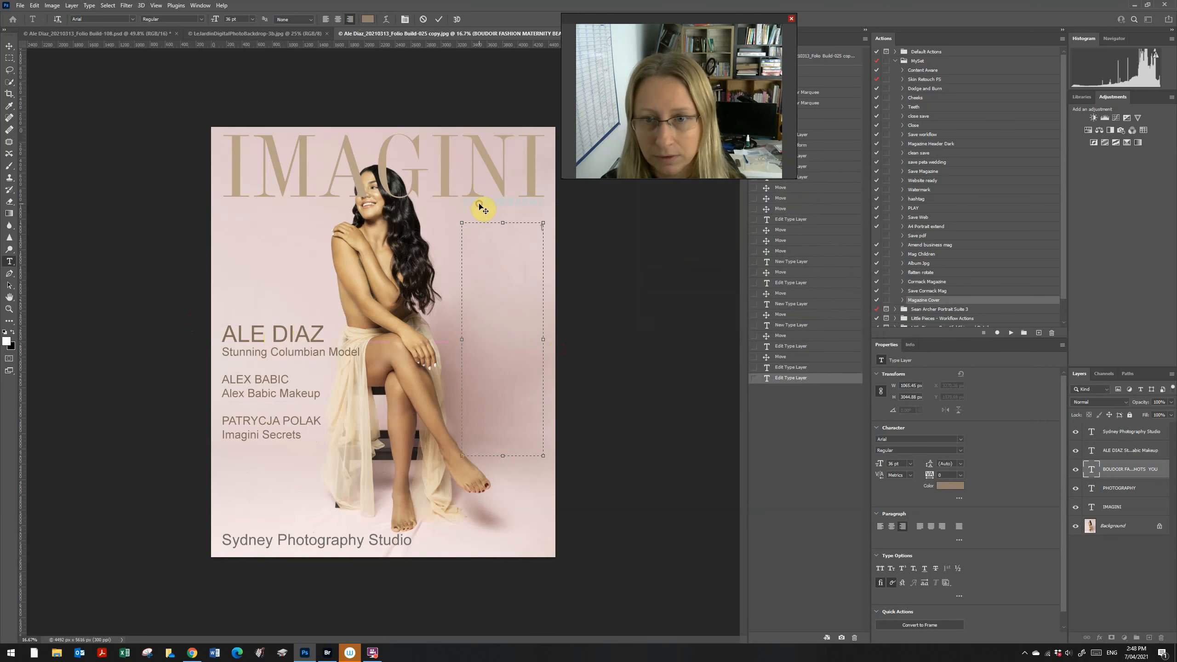
key("ctrl+z")
left_click(104, 118)
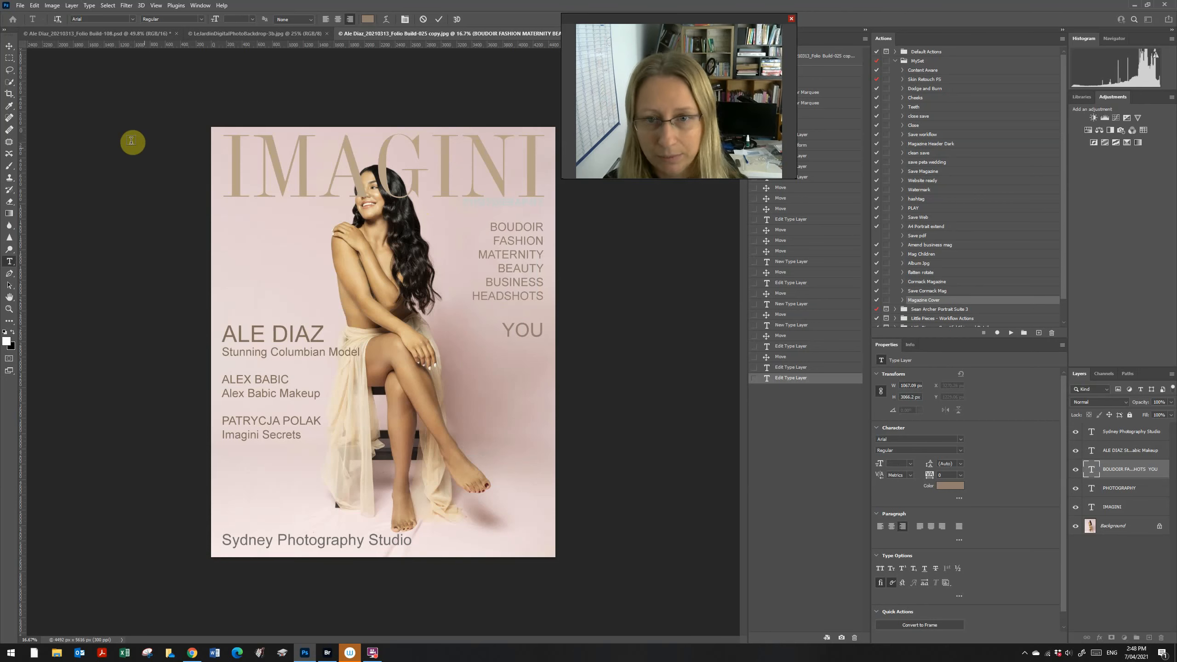
Step: Make the PHOTOGRAPHY line solid black, 000000
left_click(473, 196)
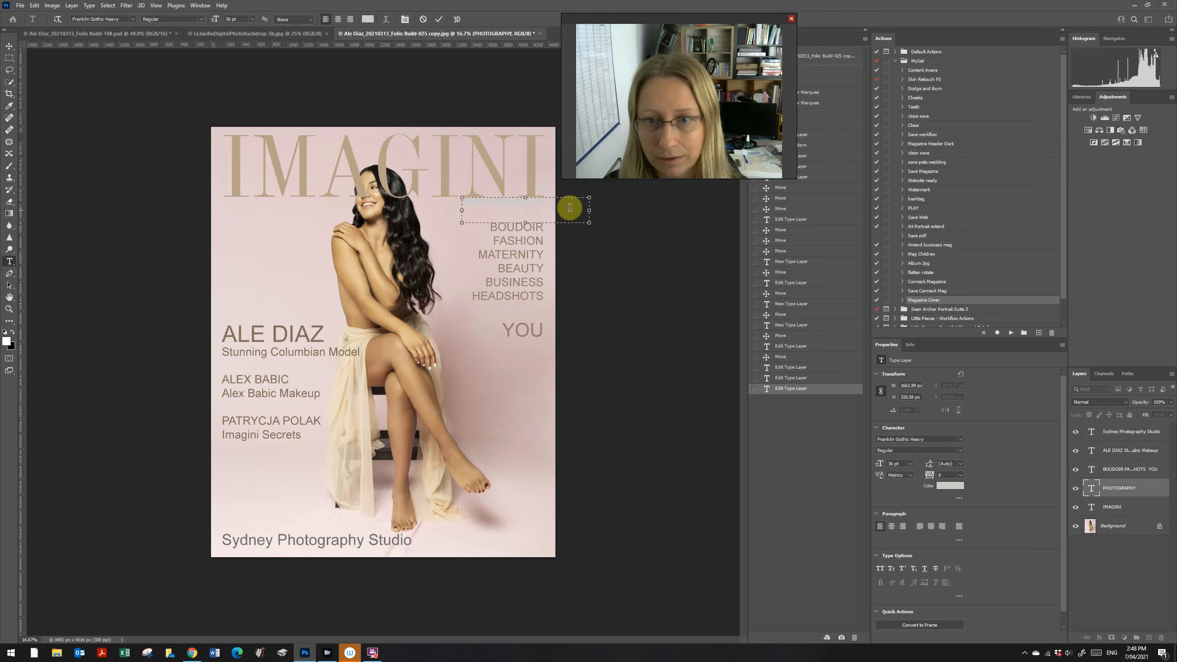
left_click_drag(548, 202, 435, 196)
left_click(368, 18)
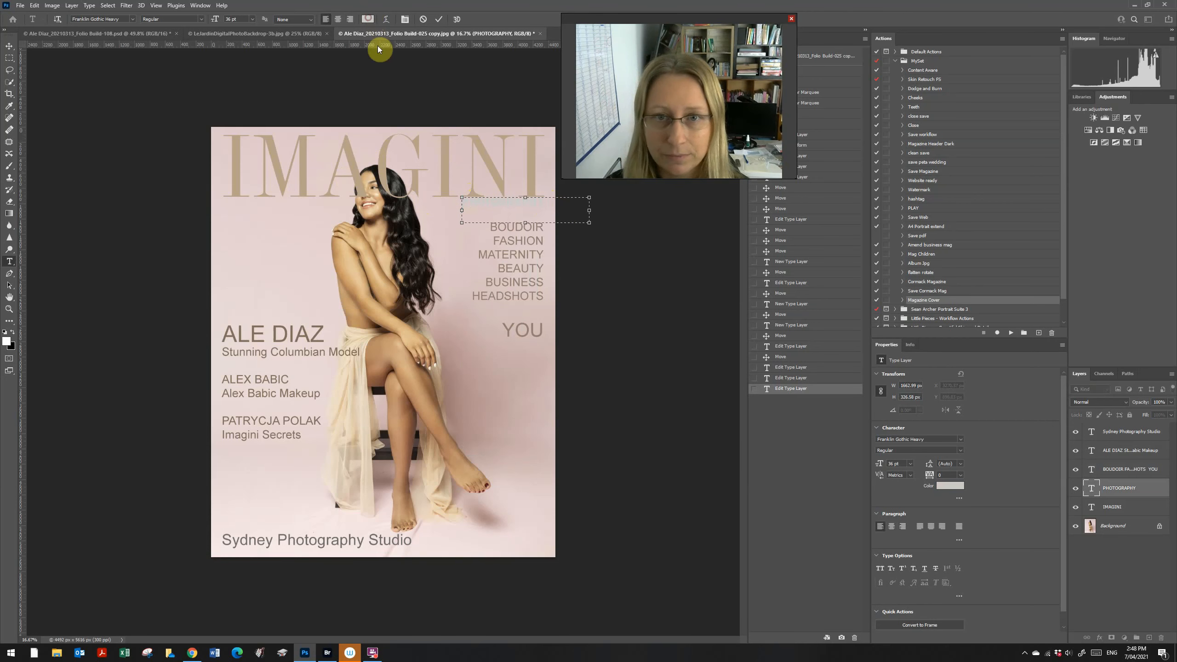
left_click_drag(689, 250, 597, 311)
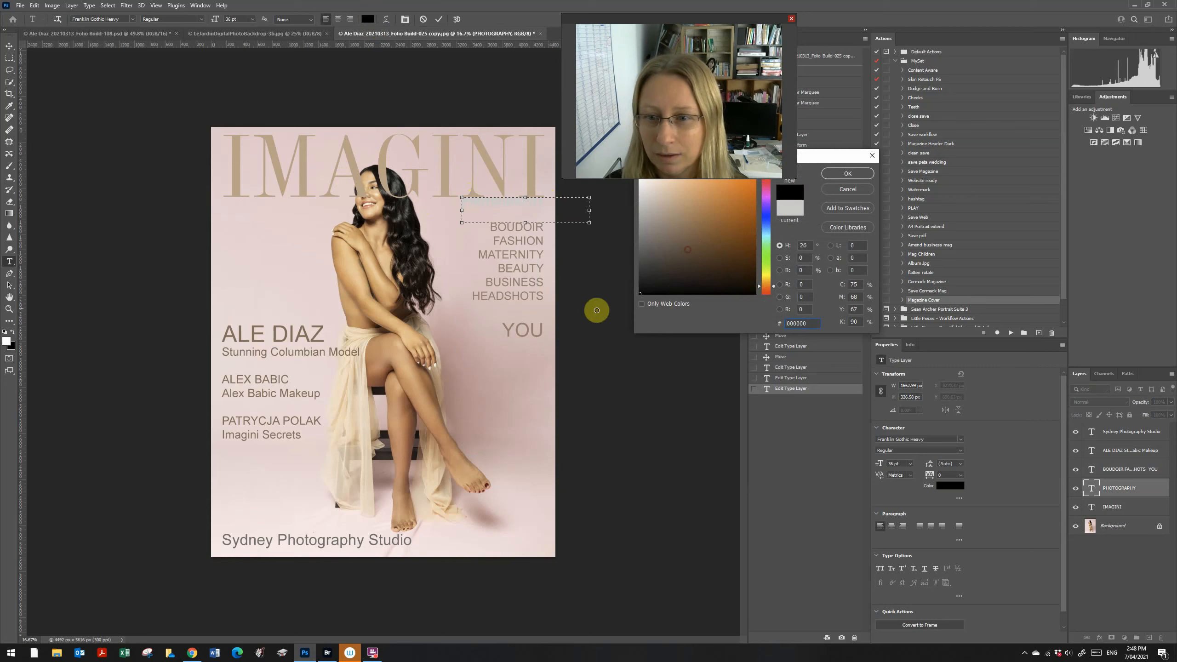
left_click(845, 174)
left_click(10, 58)
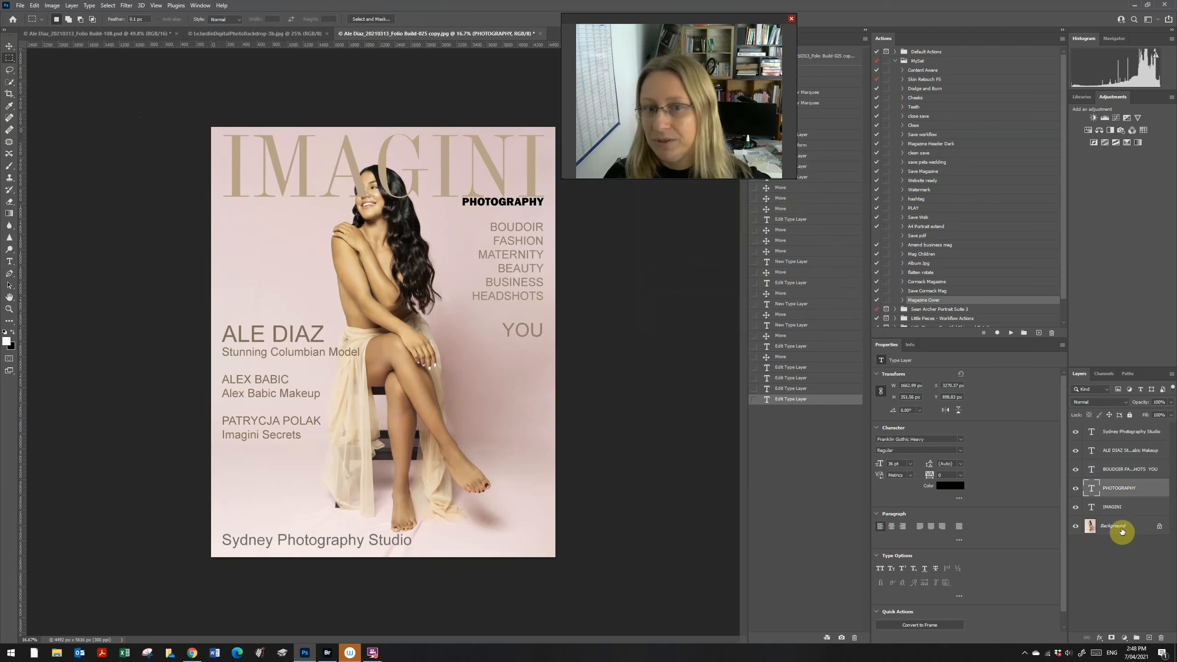
Step: Hide IMAGINI and select the model's head and hair, refined in Select and Mask
left_click(1093, 524)
left_click(1076, 507)
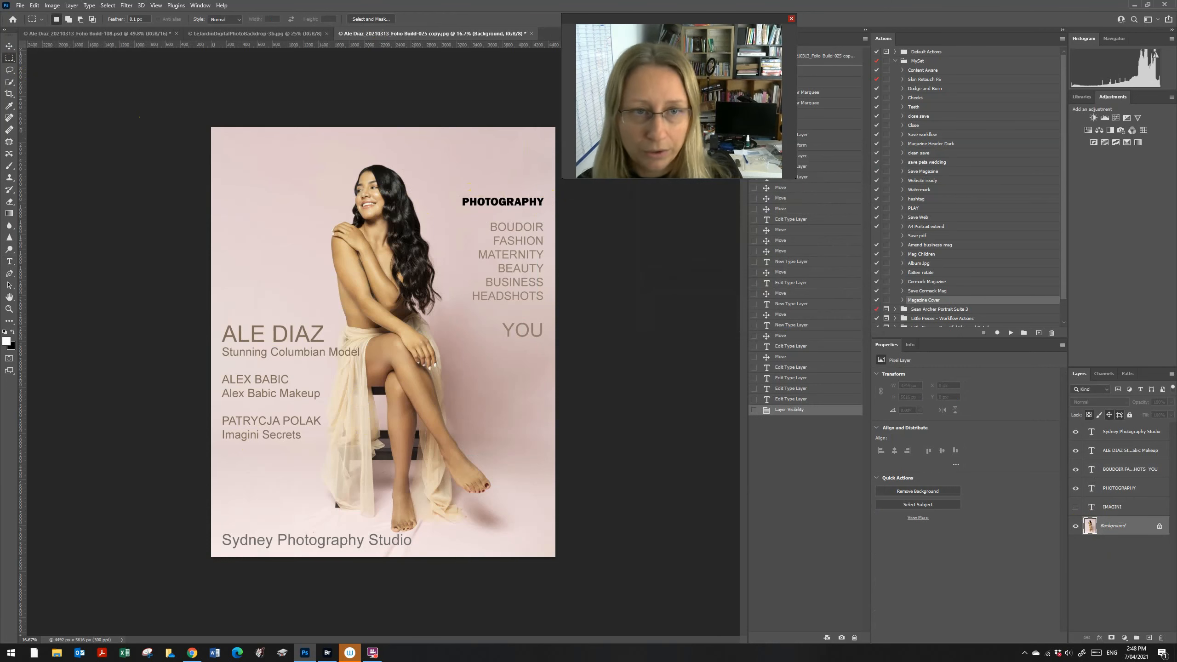
key("w")
left_click(7, 86)
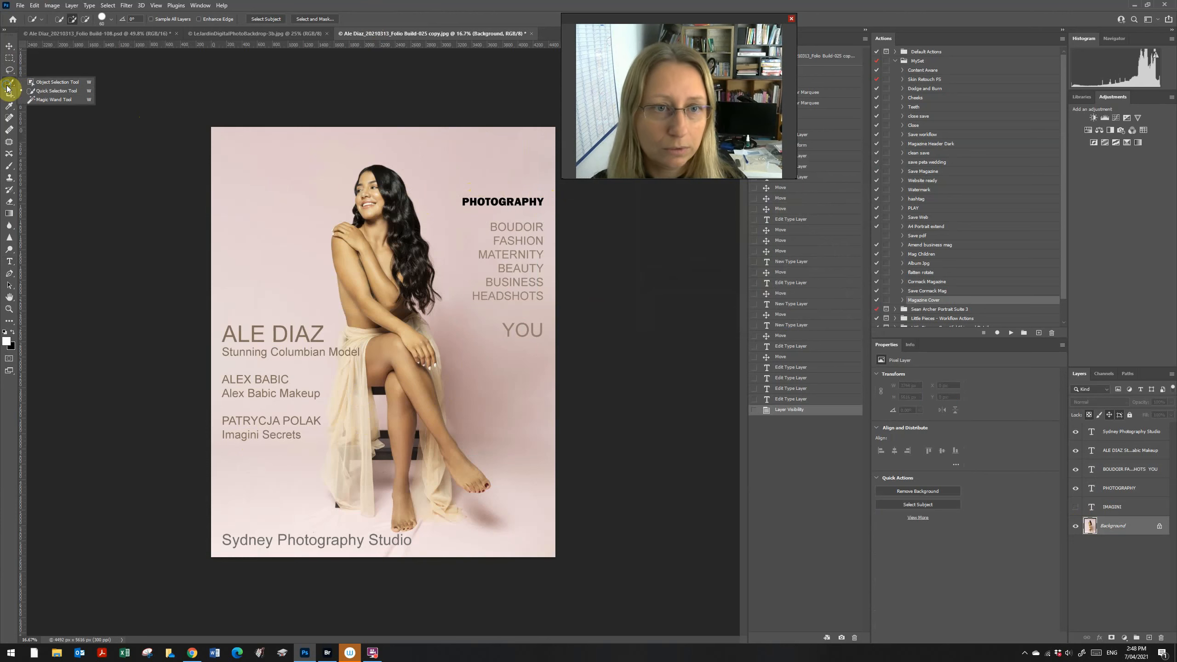
left_click(42, 63)
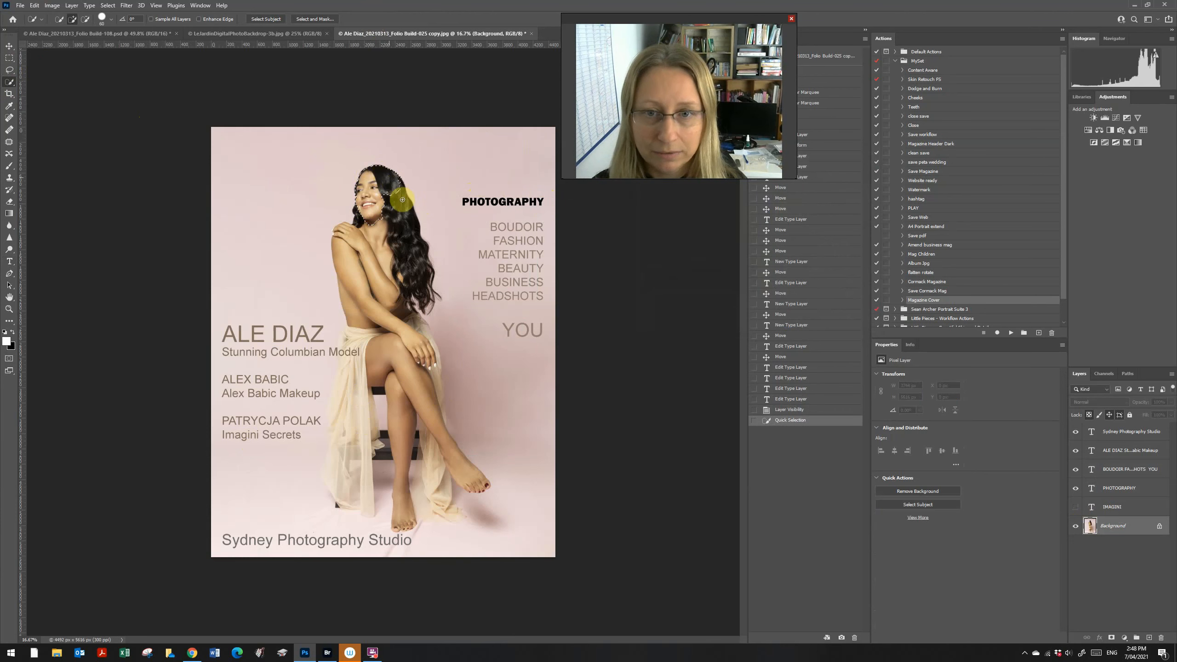
mouse_move(402, 200)
left_mouse_down()
mouse_move(406, 235)
mouse_move(387, 212)
left_mouse_up()
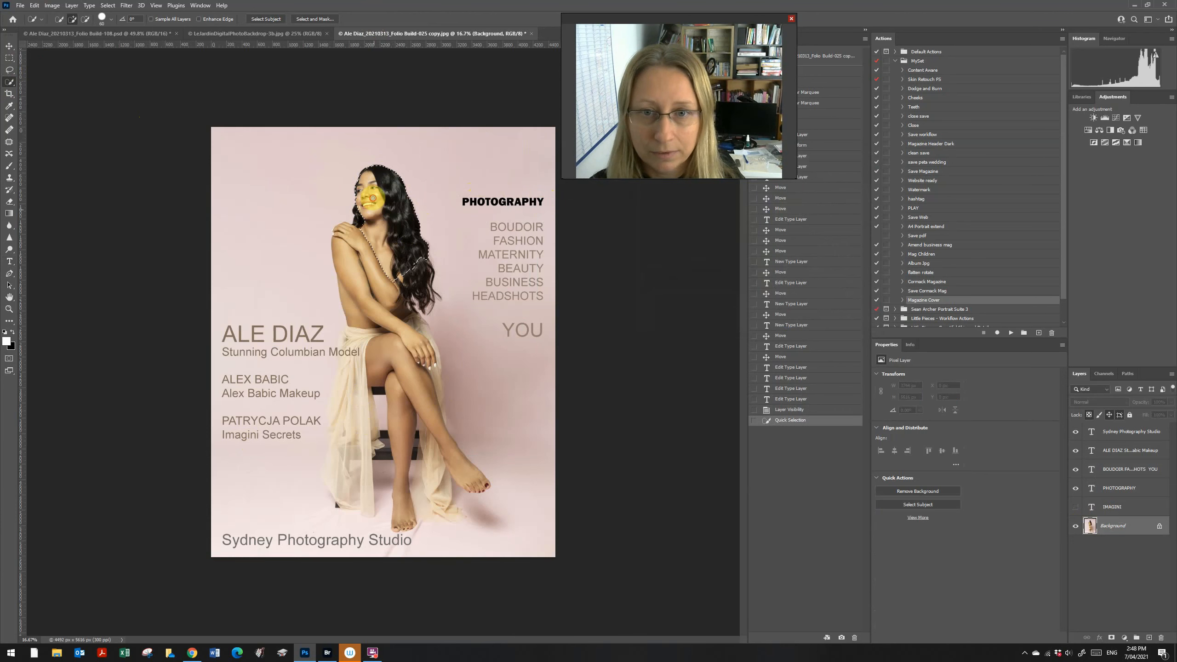
left_click(317, 19)
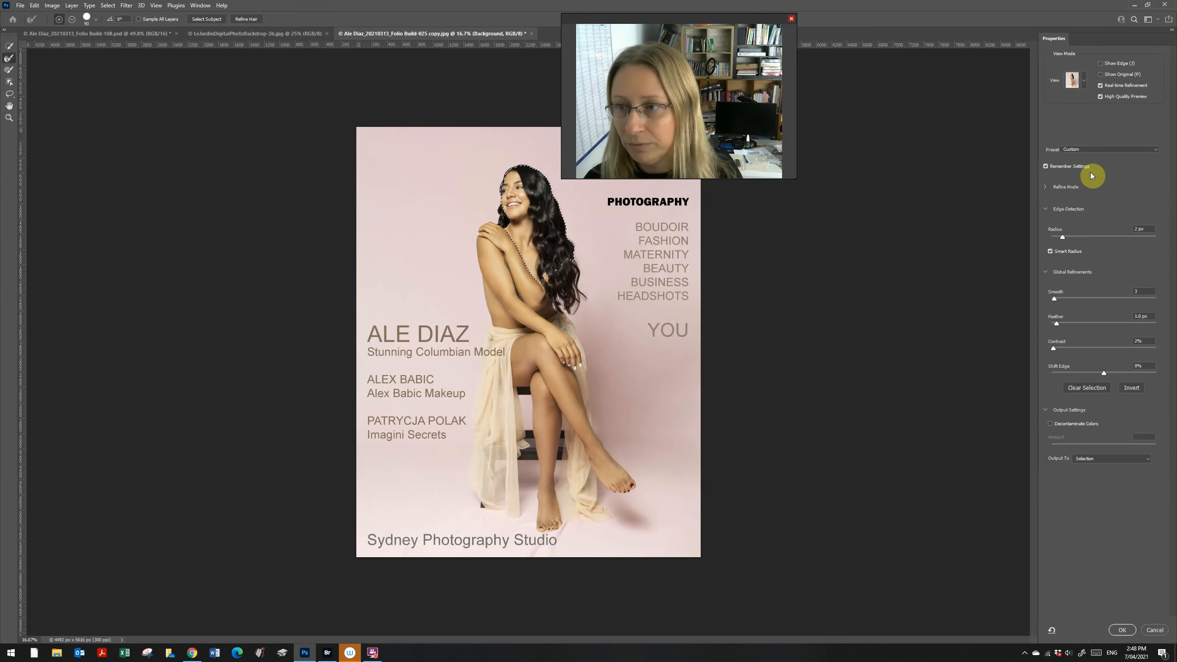
left_click(1122, 629)
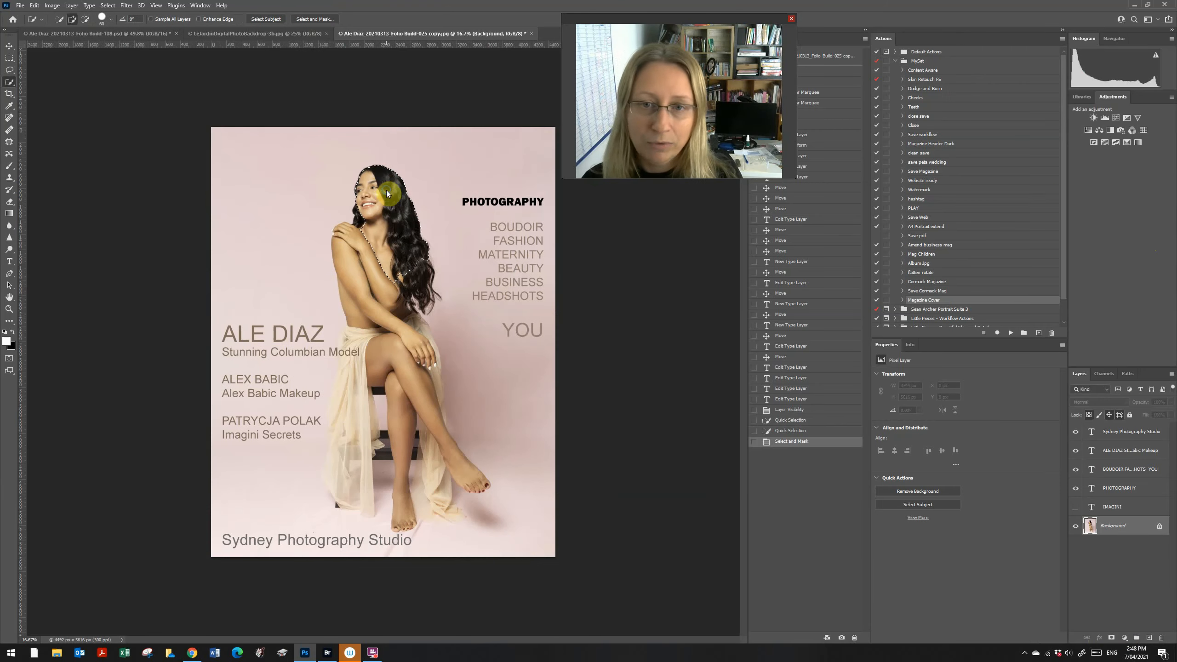
Step: Invert the selection and show the IMAGINI masthead again
right_click(388, 194)
left_click(420, 203)
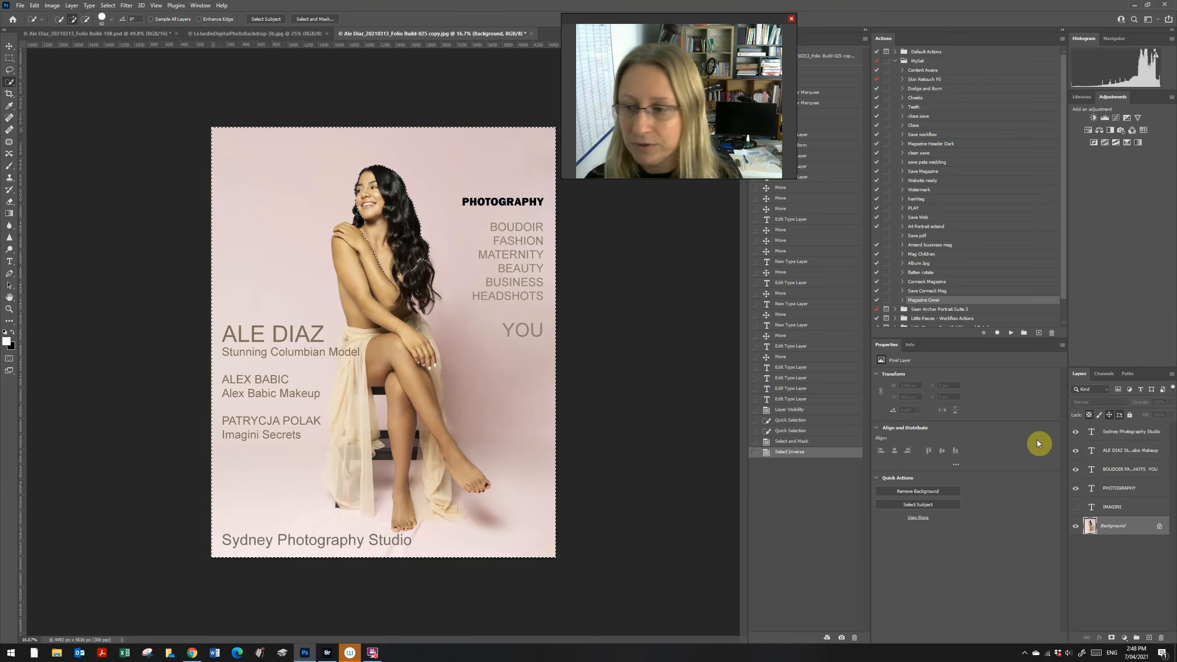
left_click(1076, 507)
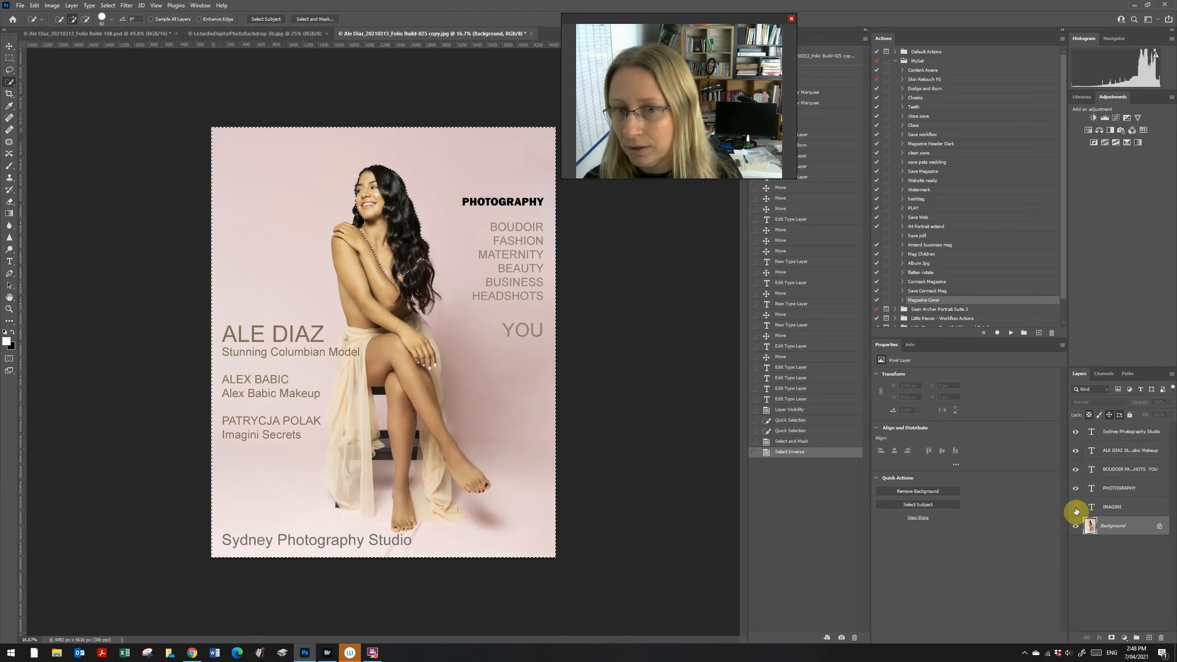
Step: Add a layer mask to the IMAGINI layer from the inverted head selection
left_click(1110, 510)
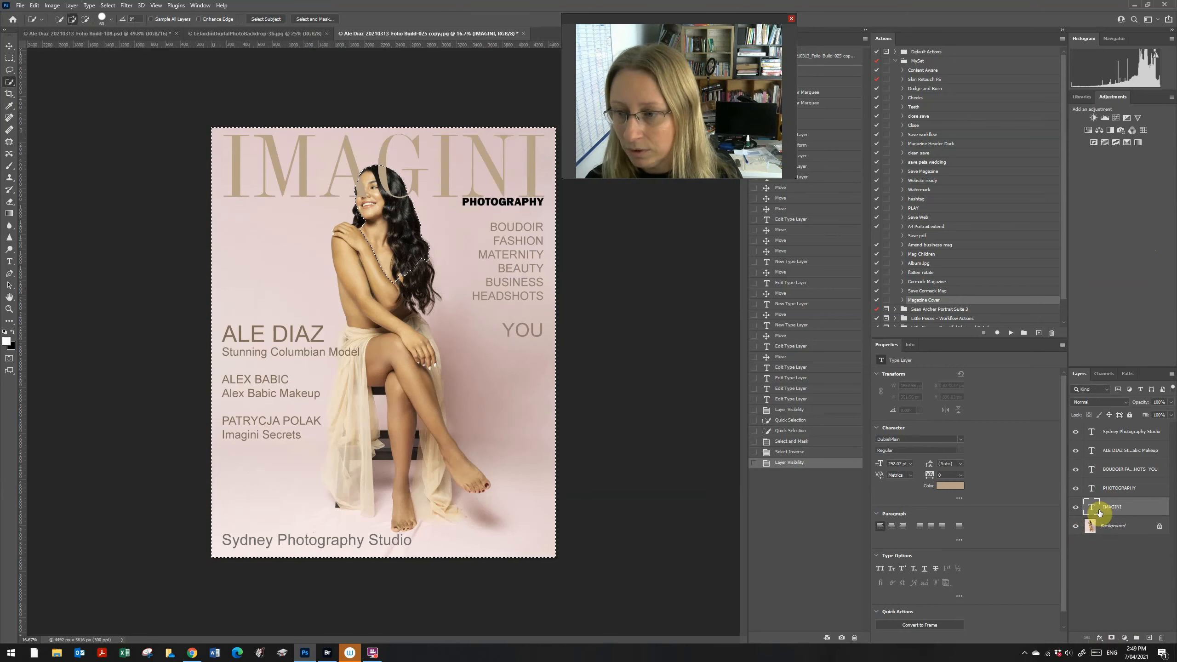
left_click(1112, 638)
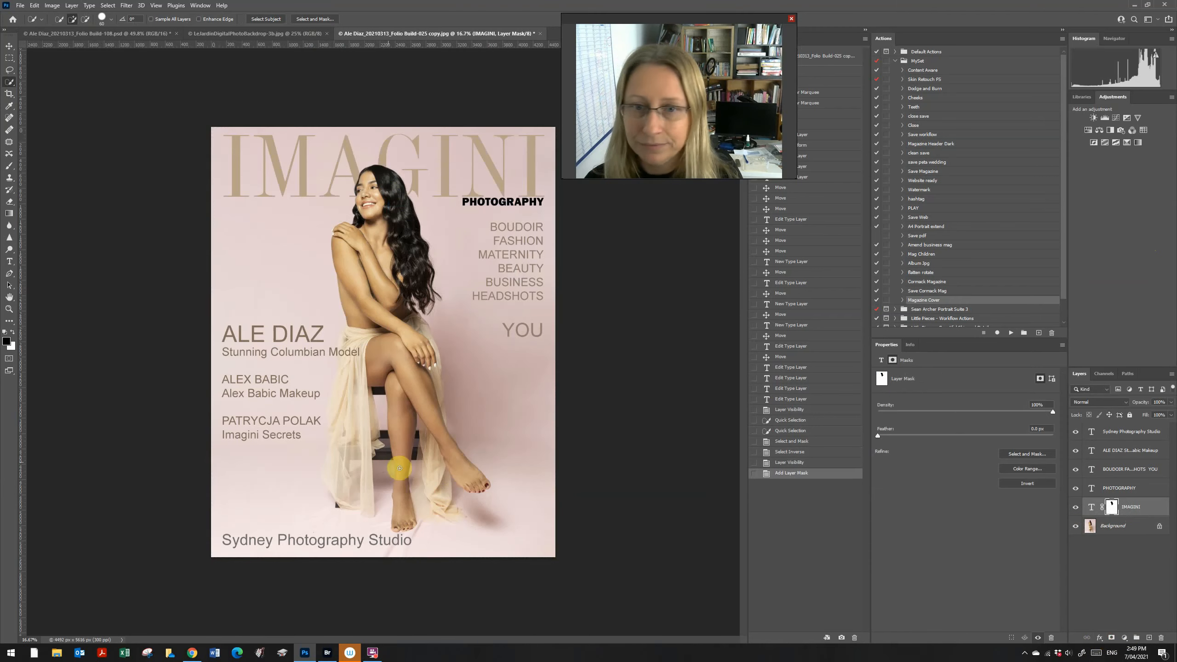
left_click(8, 58)
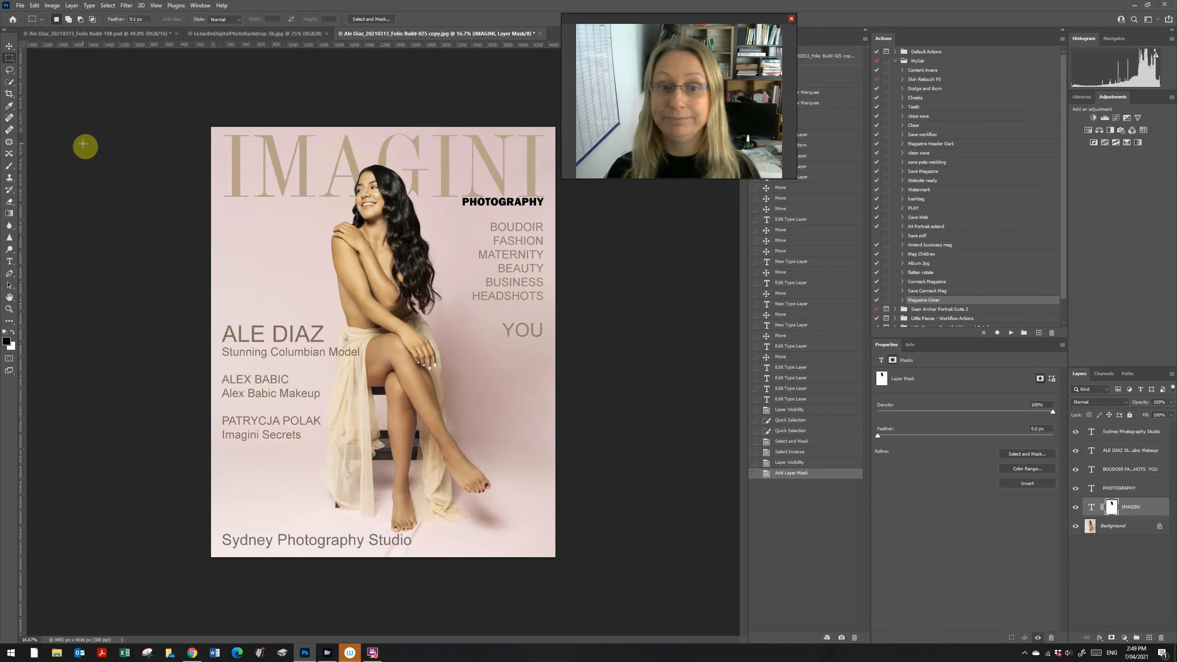